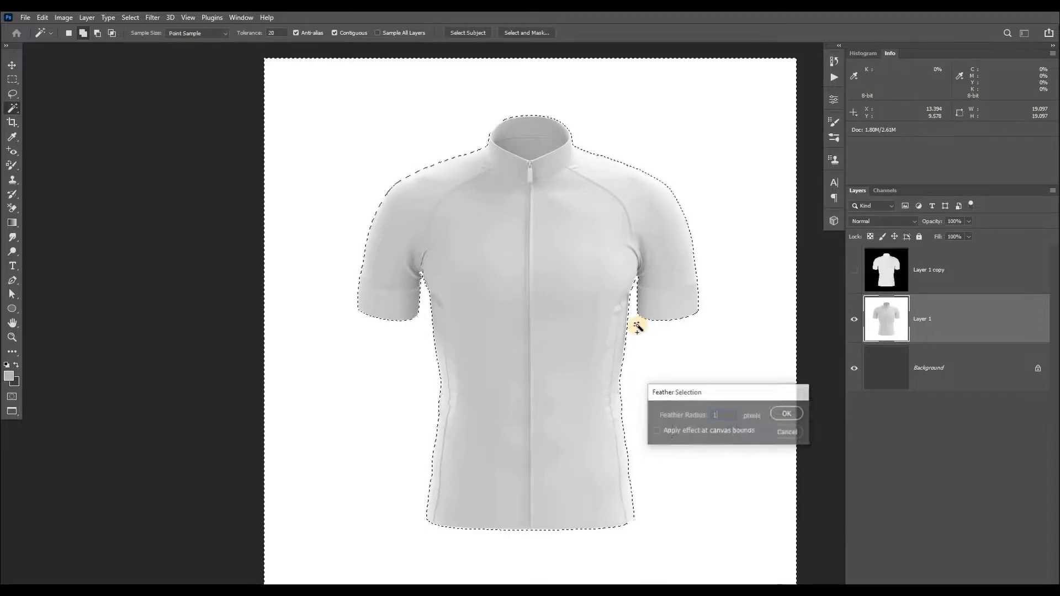
# - Delete the selected white area around the jersey on Layer 1, clear the selection and check the cut-out edges
pyautogui.press('Delete')
pyautogui.hotkey('ctrl', 'd')
pyautogui.press('v')
pyautogui.keyDown('ctrl'); pyautogui.moveTo(610, 360); pyautogui.dragTo(665, 426); pyautogui.keyUp('ctrl')
pyautogui.moveTo(572, 212); pyautogui.dragTo(513, 452)
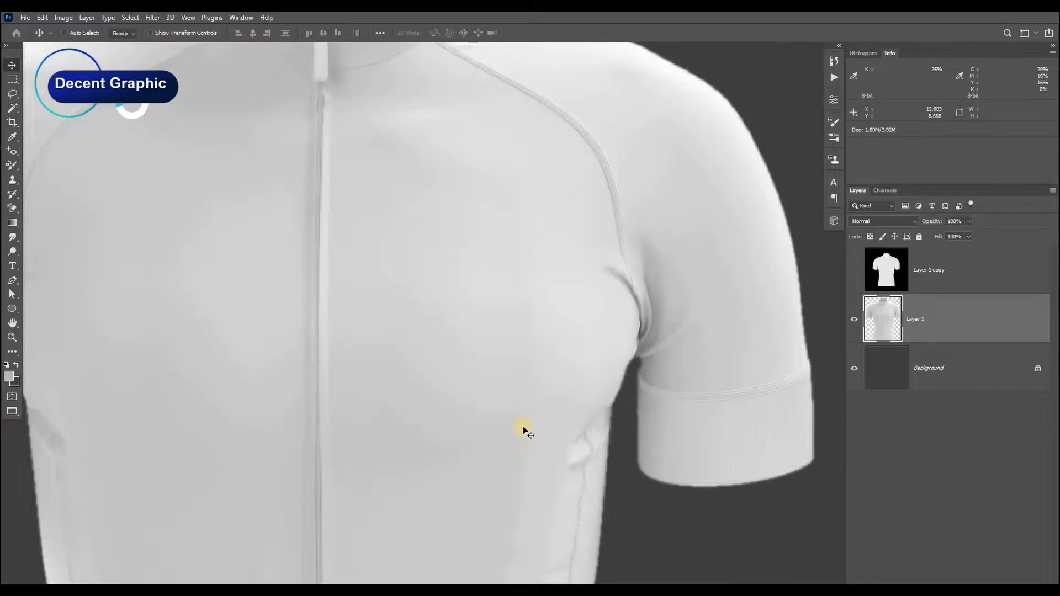
pyautogui.hotkey('ctrl', '0')
# - Delete the hidden Layer 1 copy and preview the jersey against the plain backdrop
pyautogui.click(876, 279)
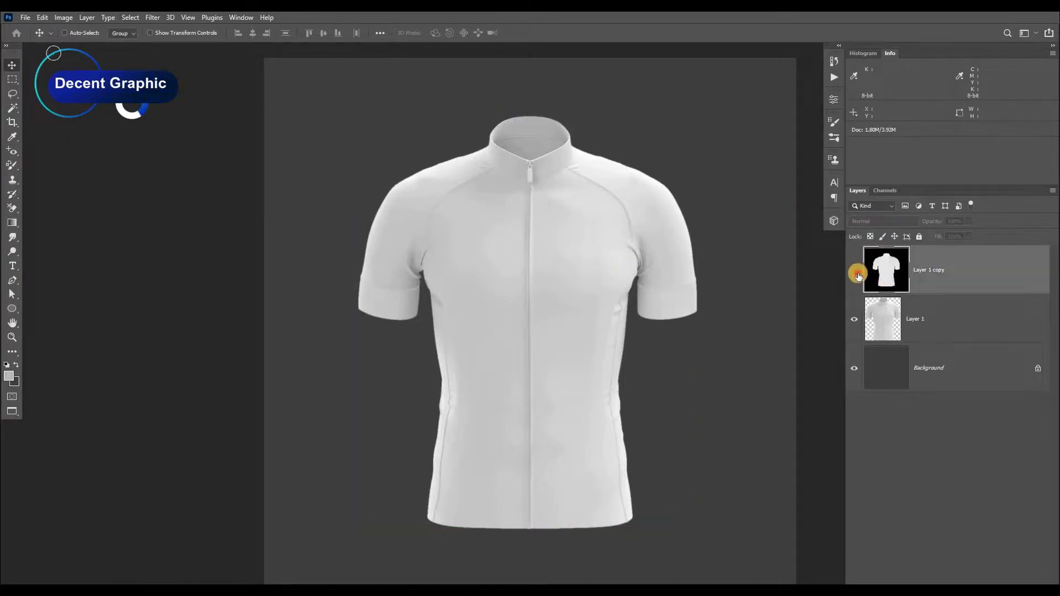
pyautogui.click(854, 270)
pyautogui.press('Delete')
pyautogui.press('f')
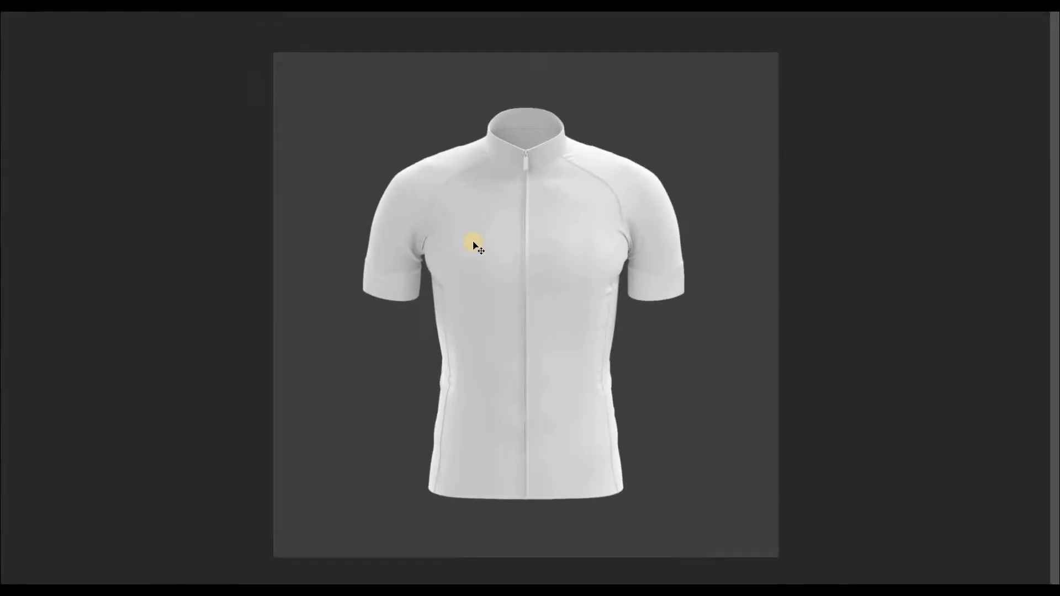
pyautogui.press('f')
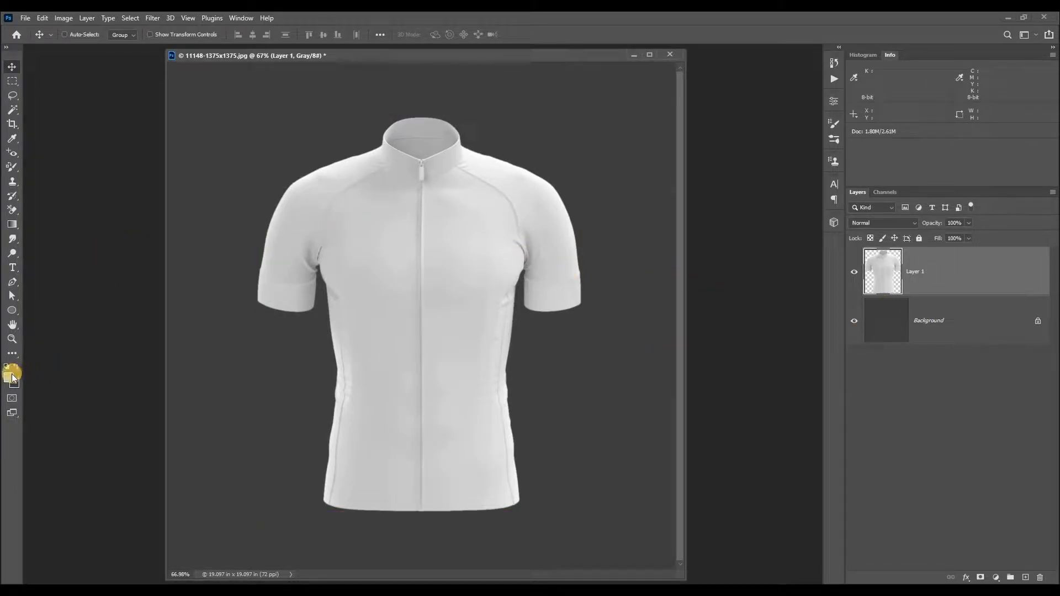
# - Fill the Background layer with light grey
pyautogui.click(872, 324)
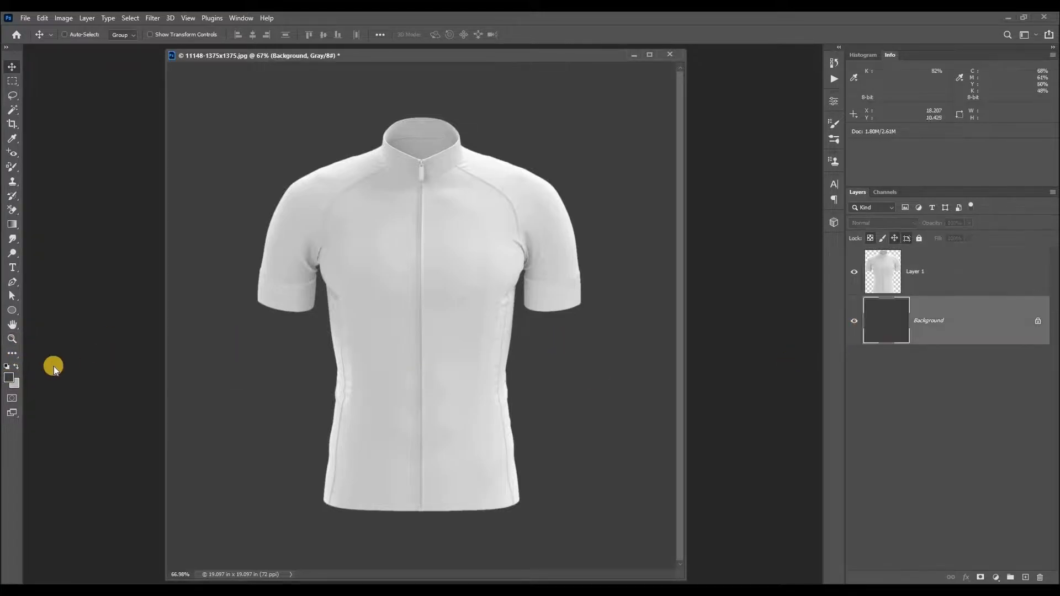
pyautogui.hotkey('ctrl', 'BackSpace')
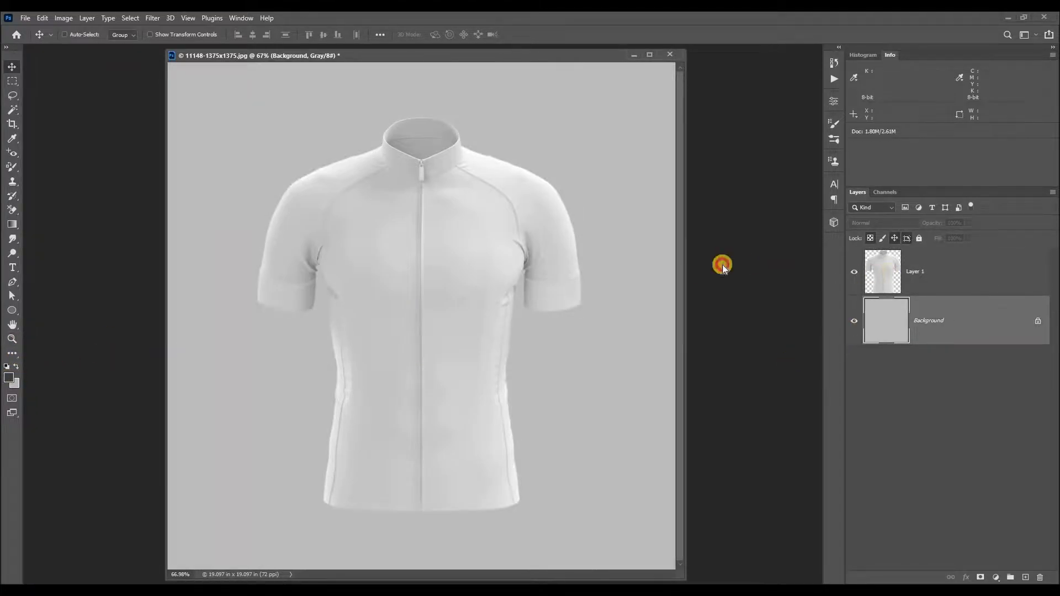
# - Draw a dark grey rectangle of about 600 × 974 px above Layer 1, covering the jersey's torso
pyautogui.click(876, 276)
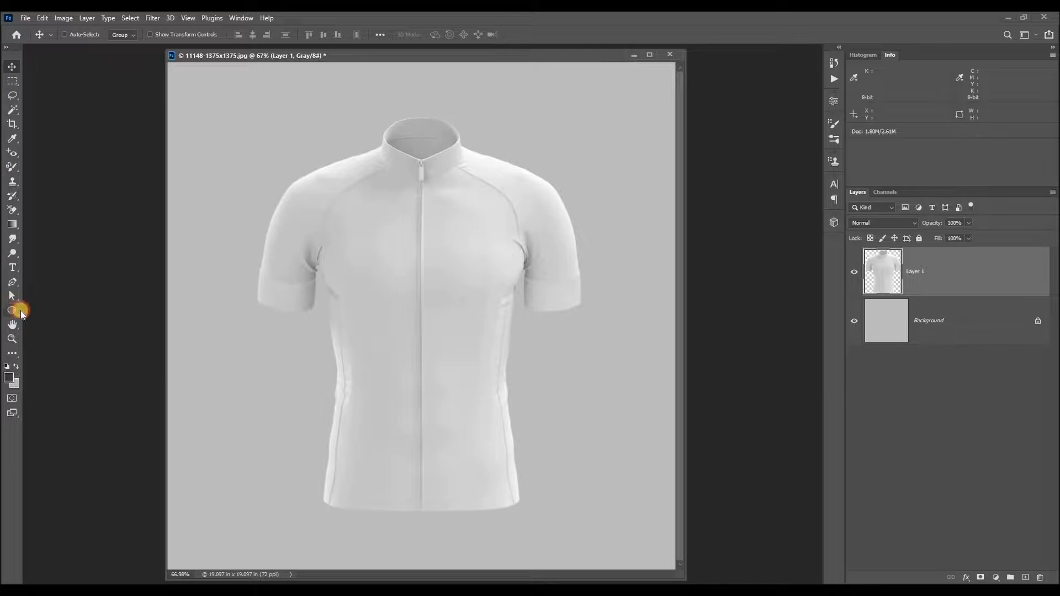
pyautogui.moveTo(22, 313); pyautogui.dragTo(50, 305)
pyautogui.moveTo(312, 520); pyautogui.dragTo(532, 164)
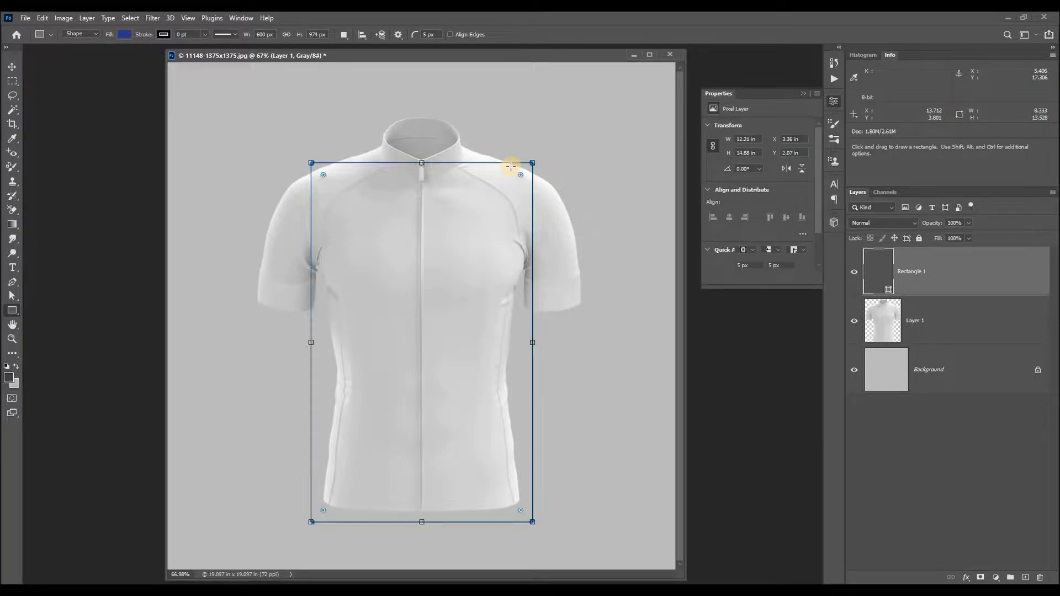
pyautogui.click(804, 94)
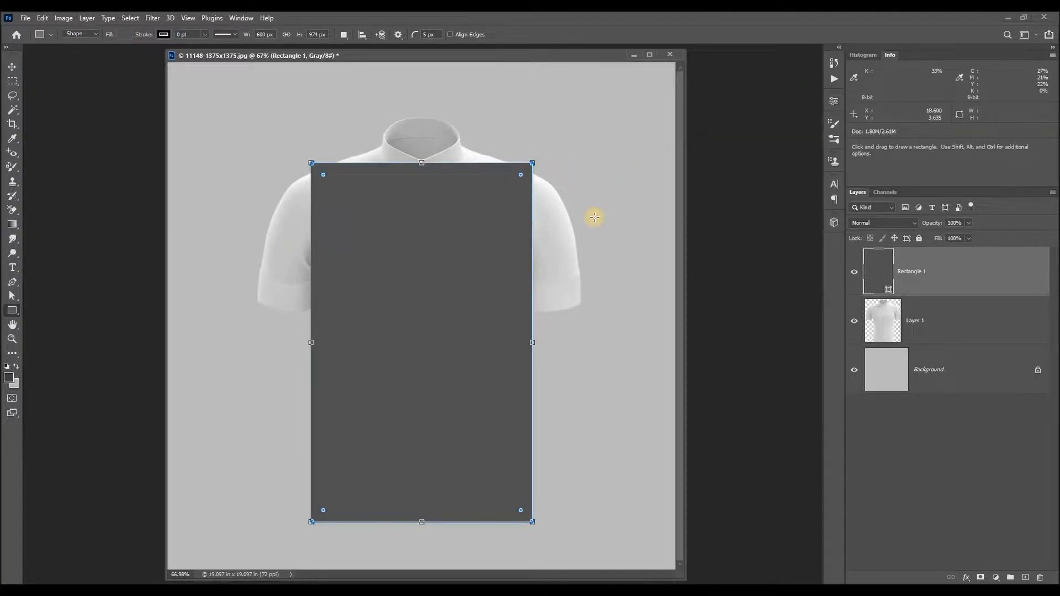
# - Rasterize the Rectangle 1 layer and convert it to a smart object
pyautogui.rightClick(916, 276)
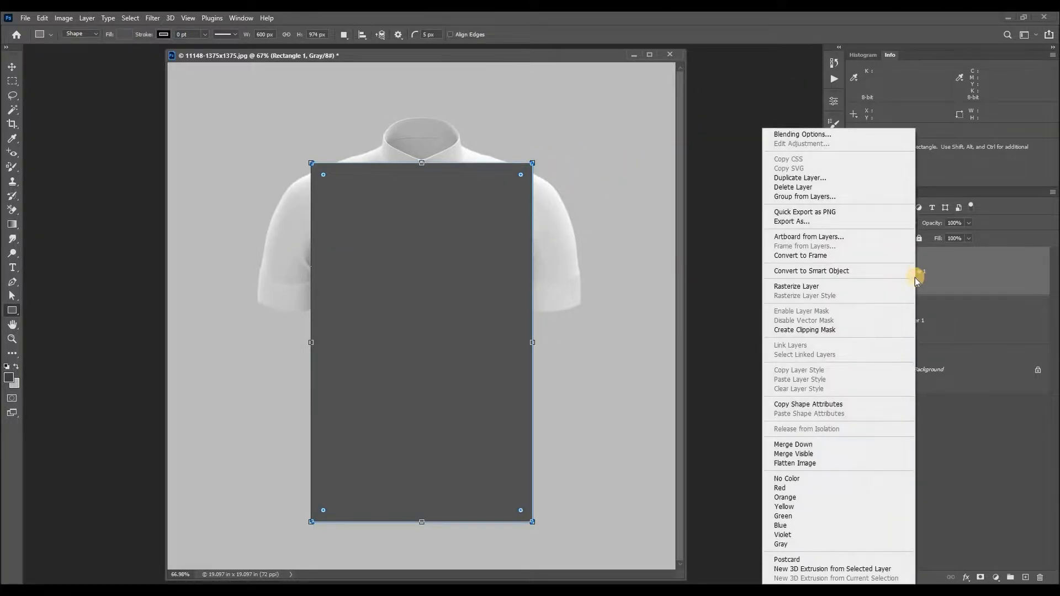
pyautogui.click(835, 287)
pyautogui.press('v')
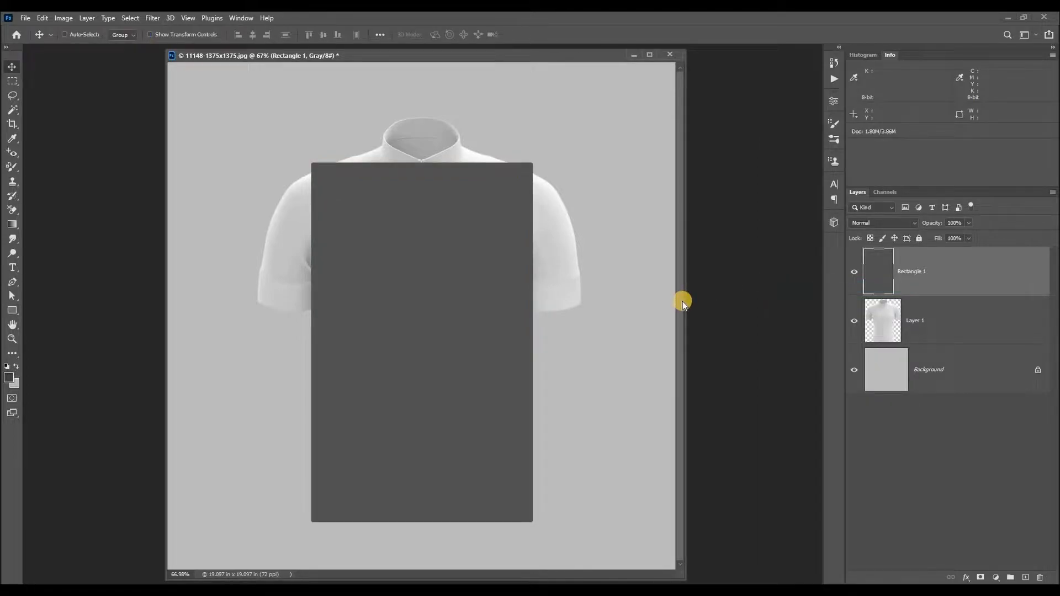
pyautogui.click(853, 272)
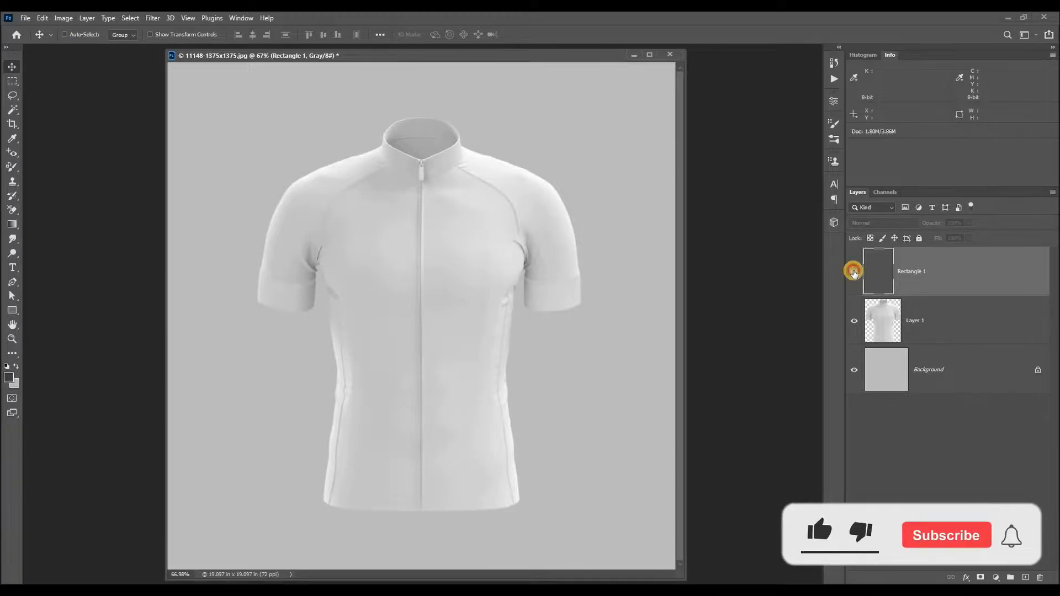
pyautogui.click(853, 271)
pyautogui.rightClick(926, 273)
pyautogui.click(883, 271)
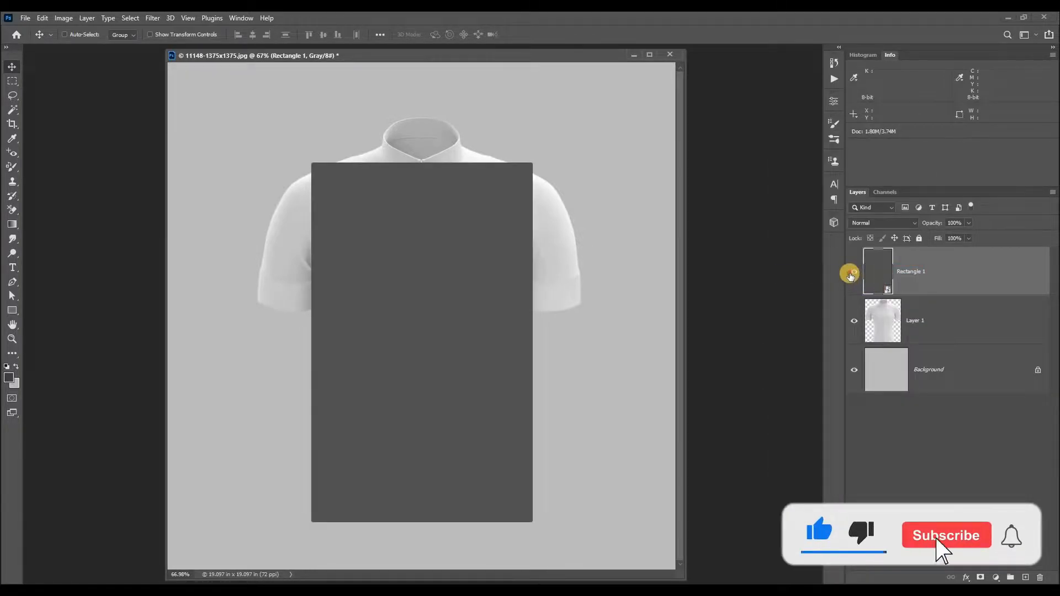
# - Hide Rectangle 1 and load the jersey outline of Layer 1 as a selection
pyautogui.click(853, 272)
pyautogui.keyDown('ctrl'); pyautogui.click(886, 327); pyautogui.keyUp('ctrl')
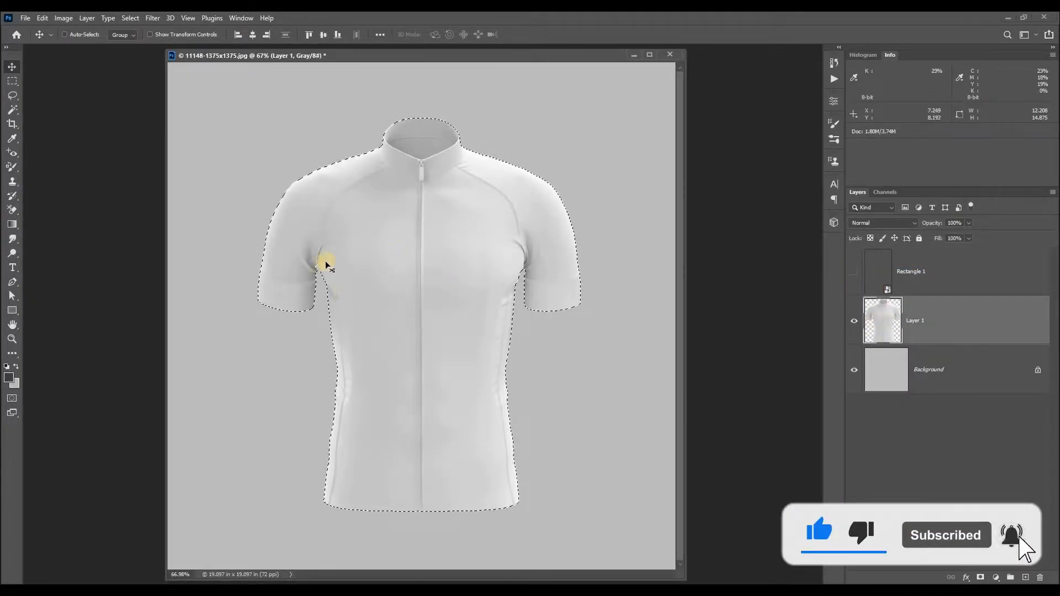
pyautogui.moveTo(328, 269)
pyautogui.mouseDown()
pyautogui.moveTo(366, 312)
pyautogui.moveTo(421, 314)
pyautogui.mouseUp()
# - Begin a Polygonal Lasso subtraction from the jersey selection, tracing from below the left sleeve up to the left armpit
pyautogui.press('l')
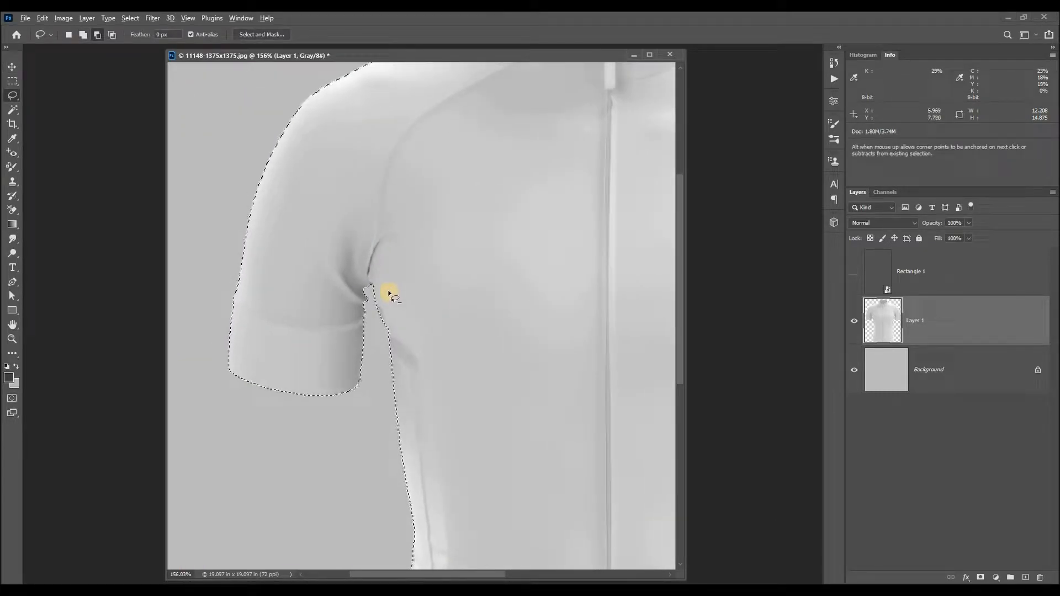
pyautogui.hotkey('alt', 'l')
pyautogui.press('Escape')
pyautogui.hotkey('shift', 'l')
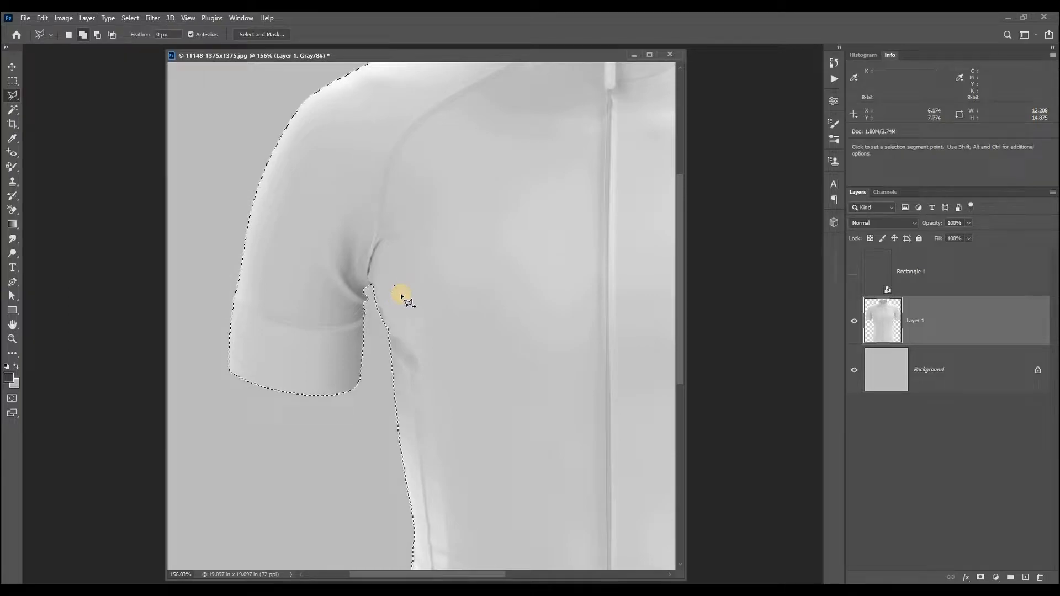
pyautogui.hotkey('ctrl', 'd')
pyautogui.hotkey('ctrl', 'shift', 'd')
pyautogui.click(355, 416)
pyautogui.click(371, 365)
pyautogui.scroll(4, 369, 292)
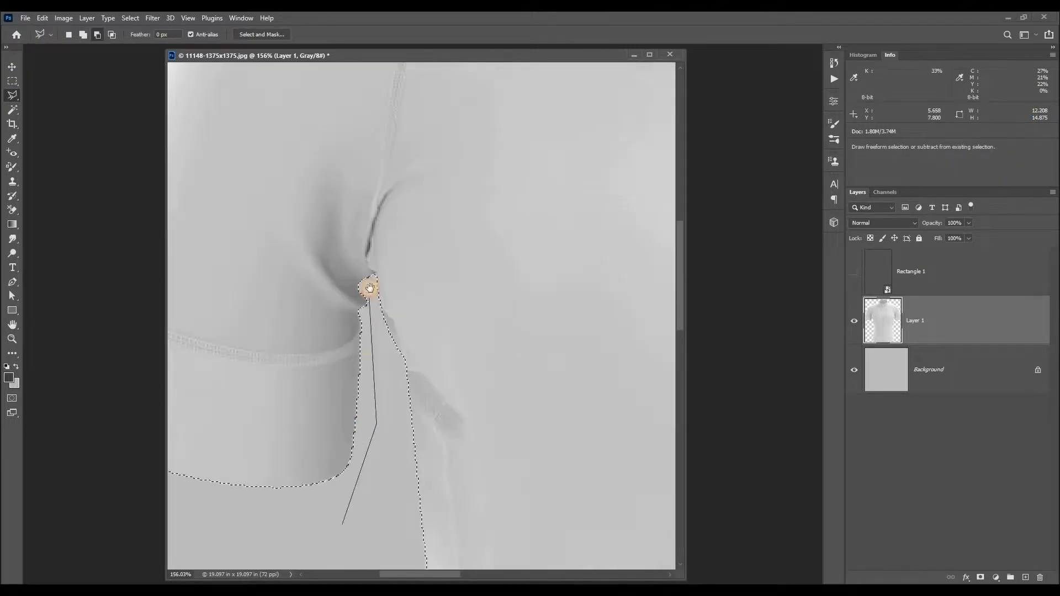
pyautogui.scroll(2, 370, 288)
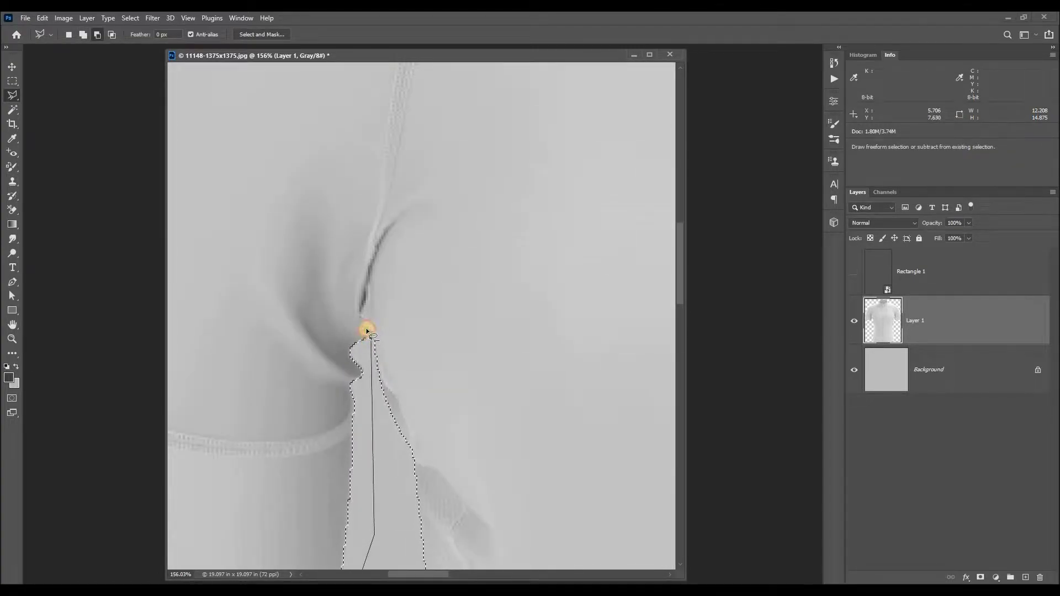
# - Trace the subtraction outline along the left sleeve seam from the armpit up to the collar
pyautogui.click(376, 209)
pyautogui.click(384, 150)
pyautogui.moveTo(391, 117); pyautogui.dragTo(338, 431)
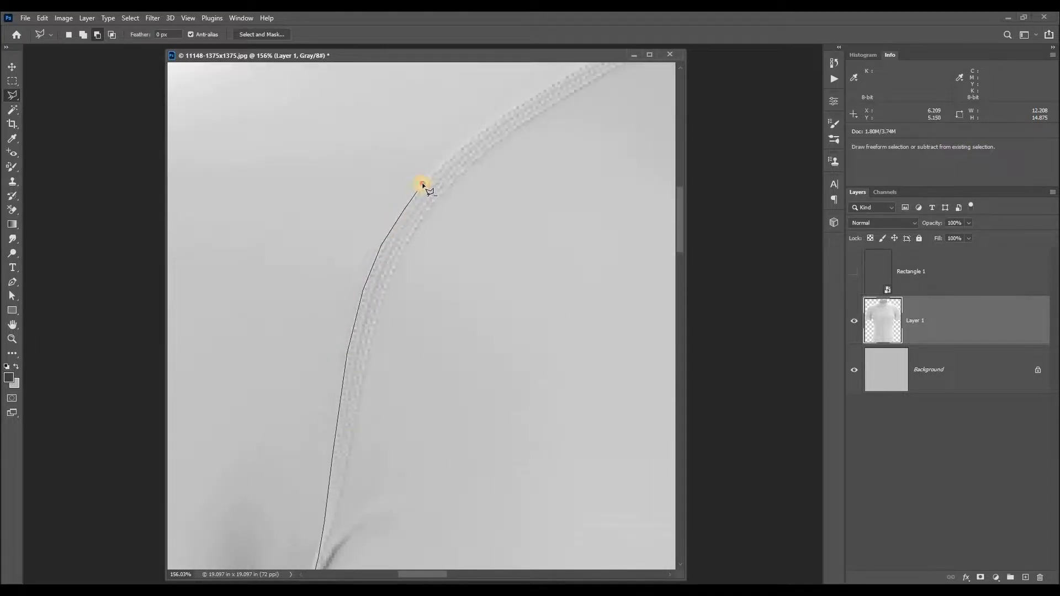
pyautogui.moveTo(404, 255); pyautogui.dragTo(371, 310)
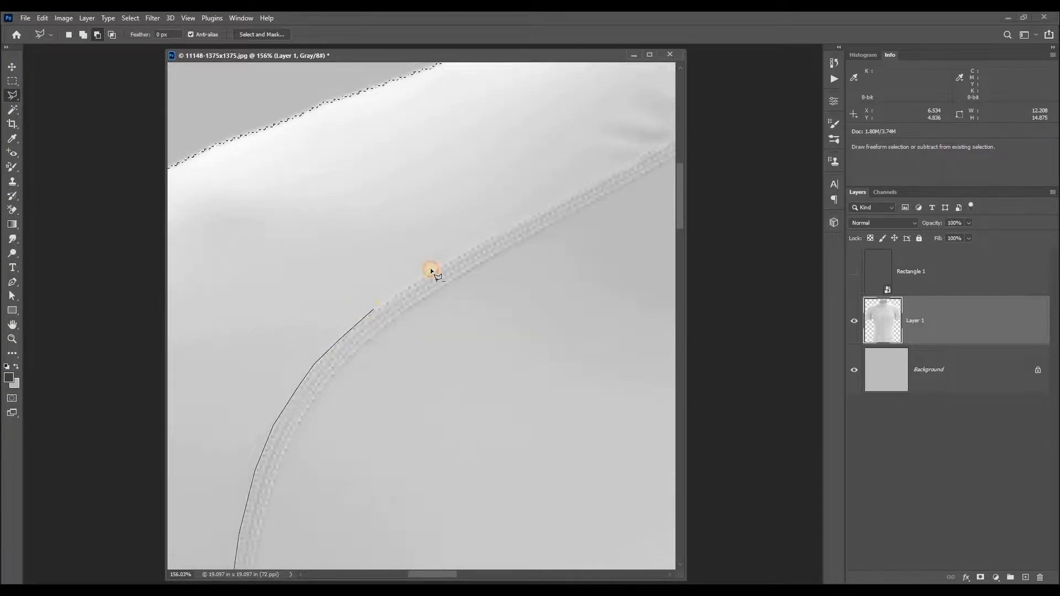
pyautogui.moveTo(428, 286); pyautogui.dragTo(123, 444)
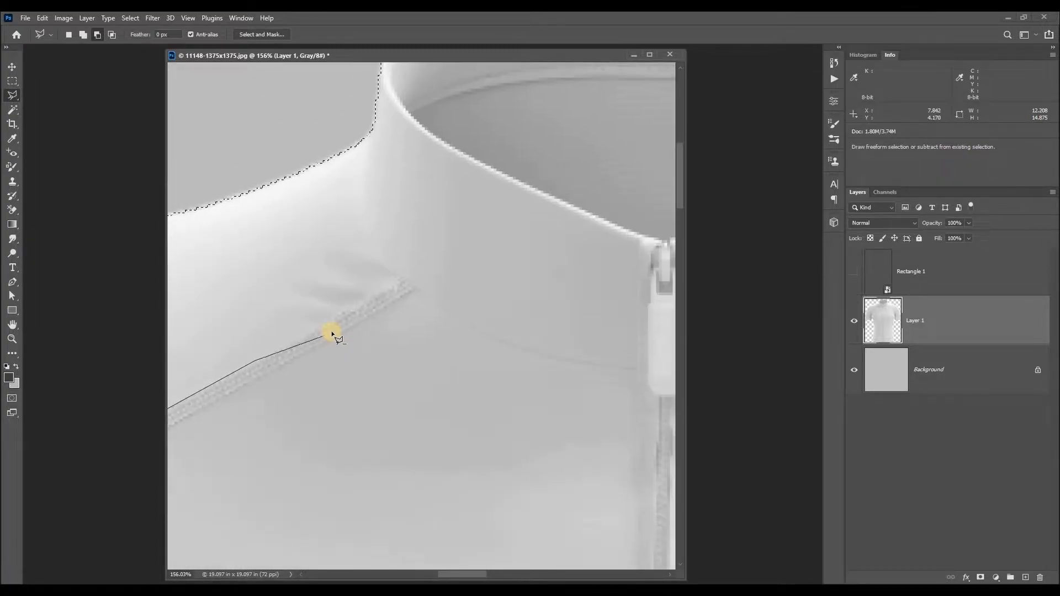
pyautogui.click(333, 323)
pyautogui.click(402, 279)
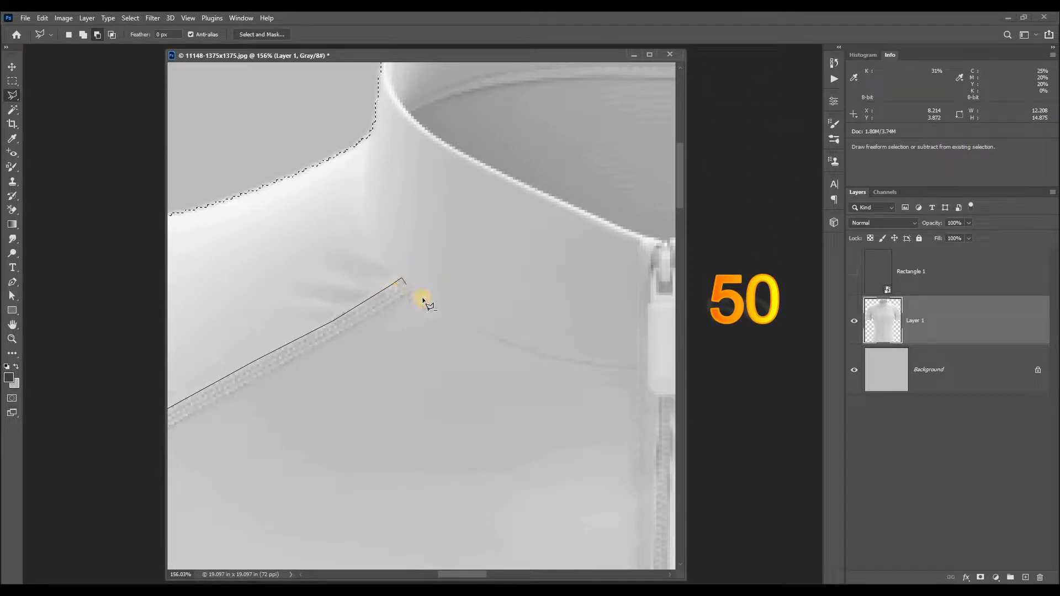
# - Continue the lasso outline along the collar seam, across the zipper pull to the start of the right sleeve seam
pyautogui.click(536, 355)
pyautogui.click(607, 367)
pyautogui.moveTo(615, 368); pyautogui.dragTo(346, 282)
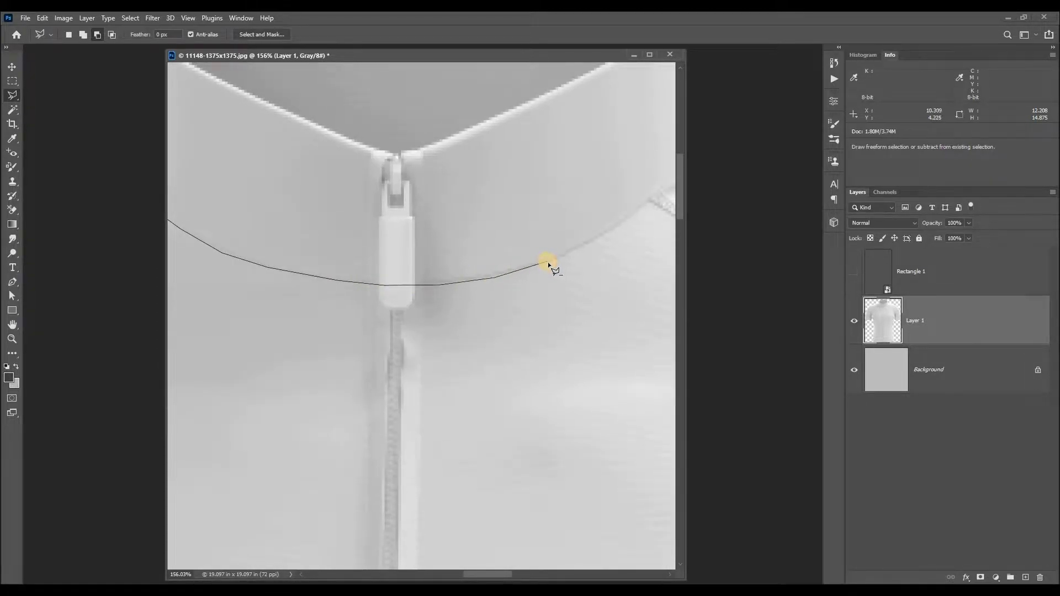
pyautogui.click(590, 244)
pyautogui.moveTo(605, 239); pyautogui.dragTo(419, 319)
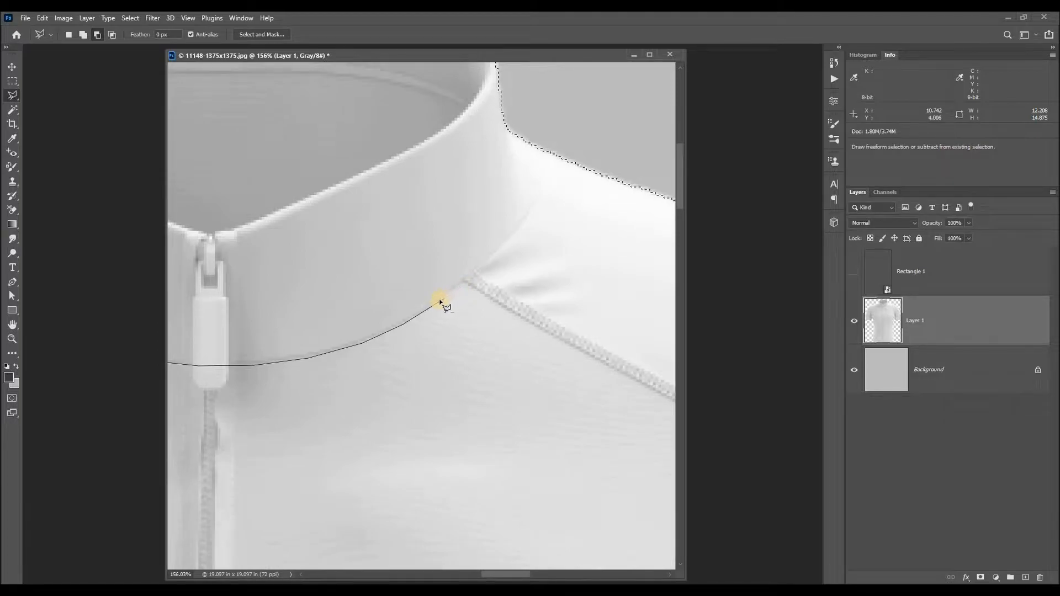
pyautogui.click(473, 275)
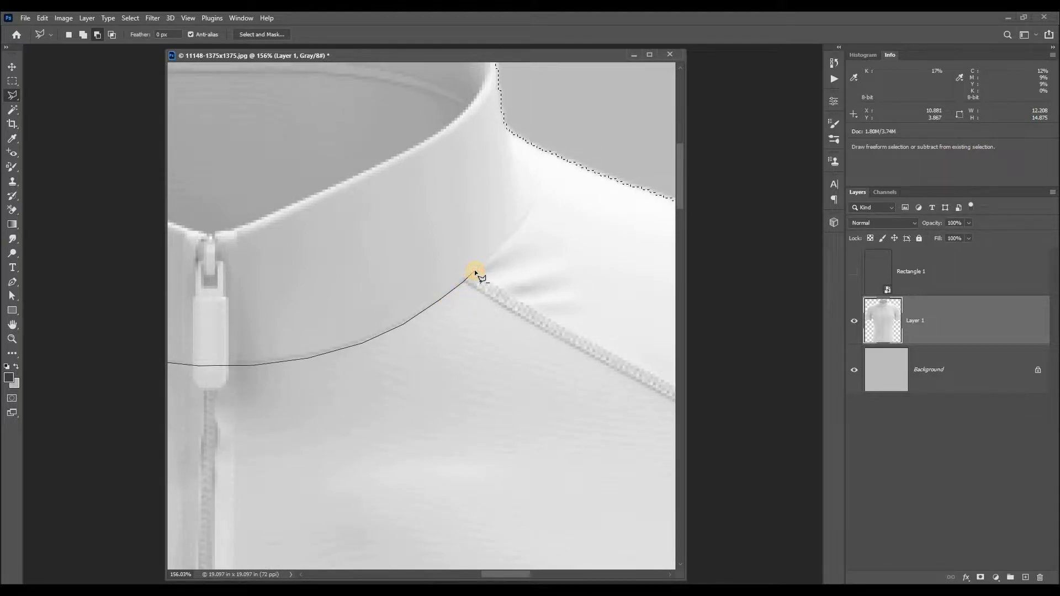
# - Trace the lasso outline along the right sleeve seam from the collar down towards the right armpit
pyautogui.click(630, 365)
pyautogui.moveTo(637, 370); pyautogui.dragTo(418, 306)
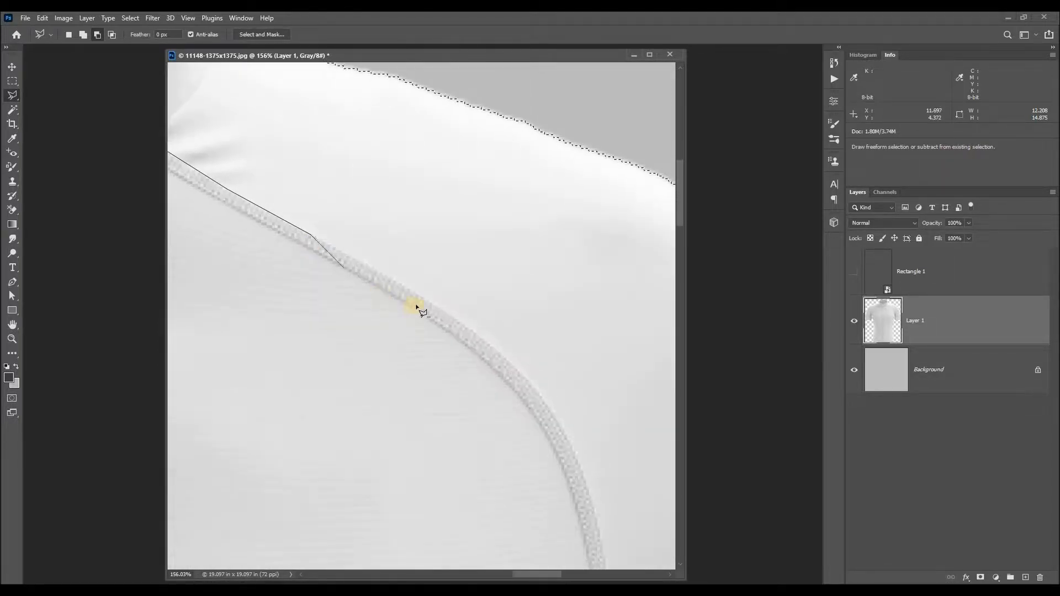
pyautogui.click(463, 320)
pyautogui.click(491, 344)
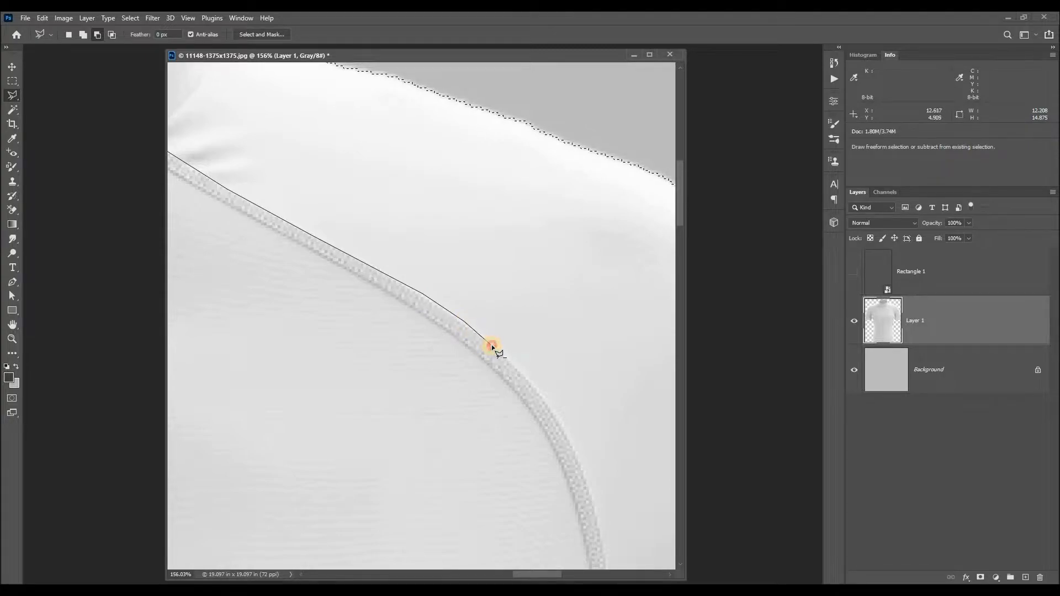
pyautogui.click(523, 374)
pyautogui.click(543, 397)
pyautogui.moveTo(543, 402); pyautogui.dragTo(534, 364)
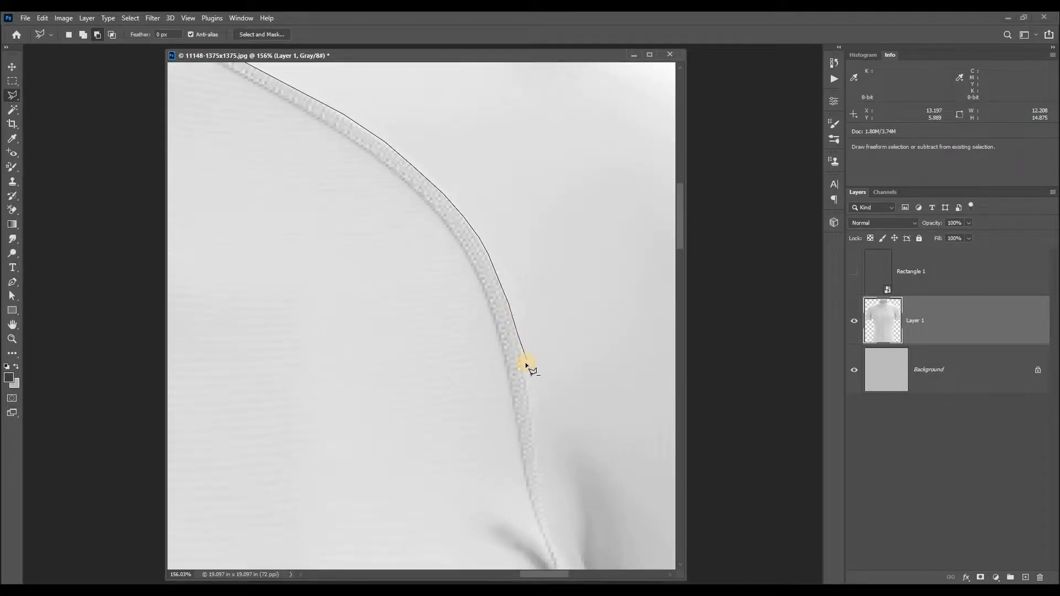
pyautogui.click(533, 412)
pyautogui.moveTo(541, 396); pyautogui.dragTo(546, 255)
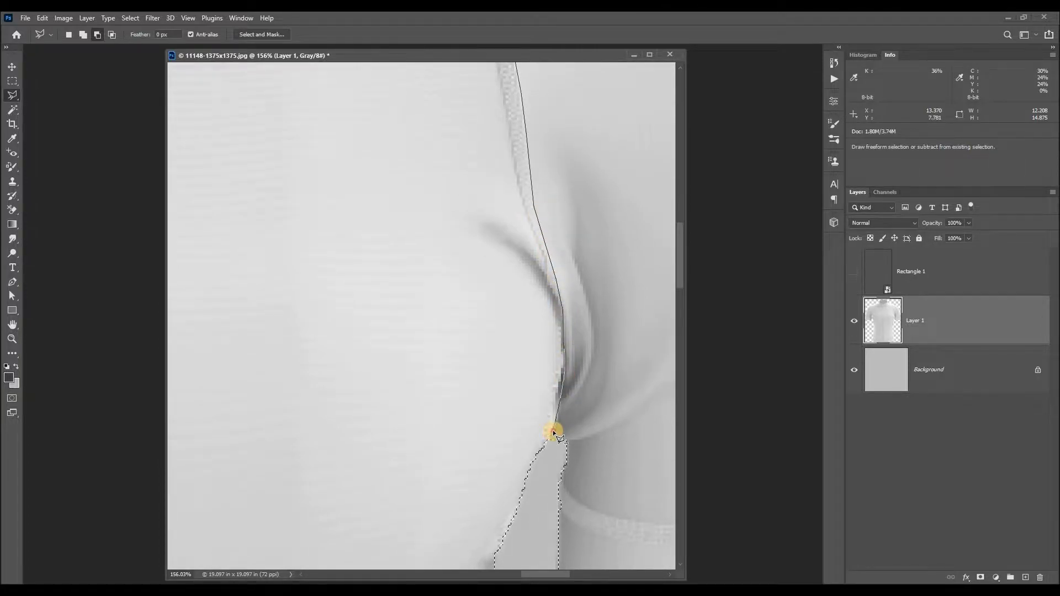
# - Finish the outline through the right armpit and around both sleeves and the collar, leaving only the torso selected
pyautogui.moveTo(542, 473); pyautogui.dragTo(549, 398)
pyautogui.click(550, 387)
pyautogui.scroll(-5, 543, 347)
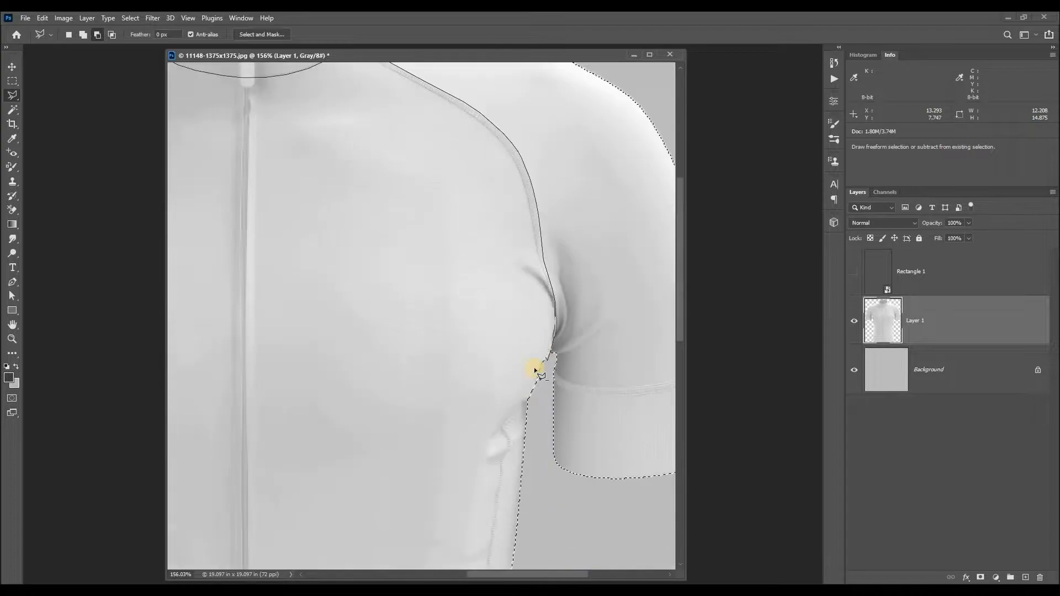
pyautogui.scroll(-1, 535, 370)
pyautogui.click(534, 411)
pyautogui.click(542, 471)
pyautogui.scroll(-2, 535, 417)
pyautogui.click(585, 400)
pyautogui.click(509, 135)
pyautogui.click(238, 134)
pyautogui.click(243, 285)
pyautogui.click(337, 332)
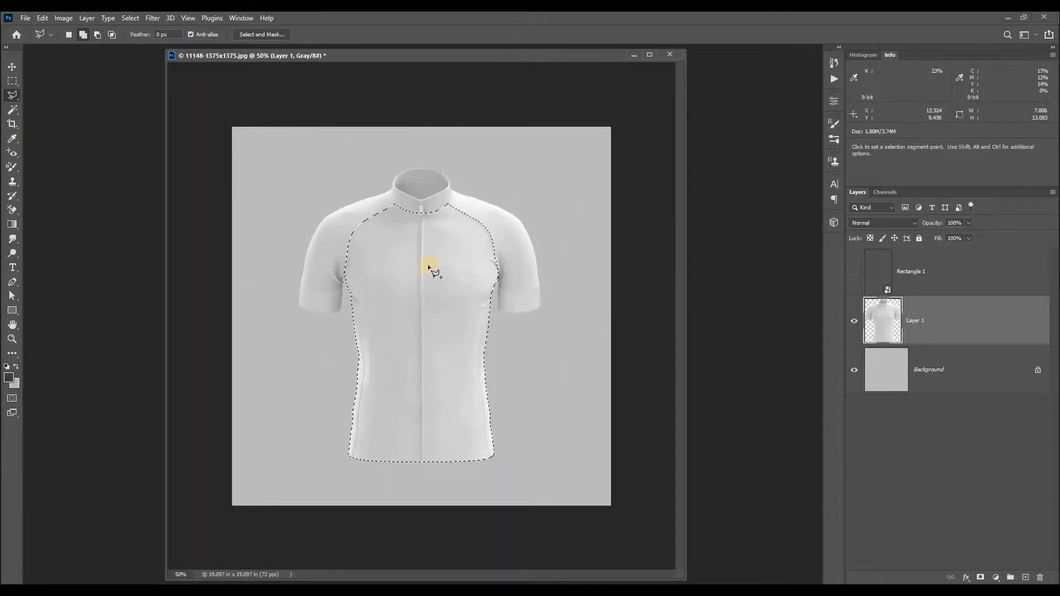
# - Show Rectangle 1 and add a layer mask to it from the torso selection
pyautogui.scroll(1, 439, 258)
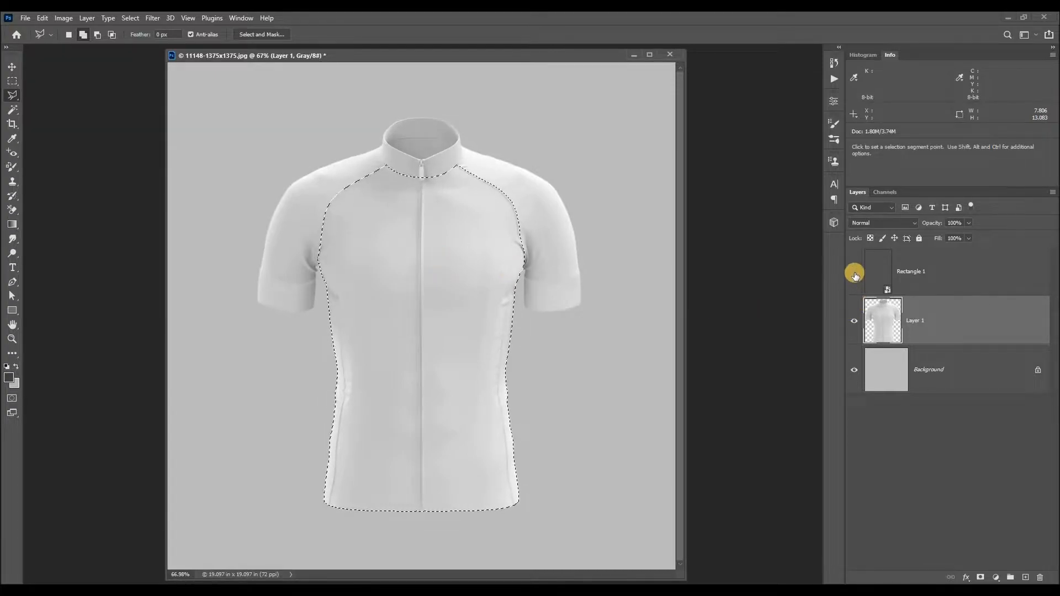
pyautogui.click(854, 273)
pyautogui.click(906, 265)
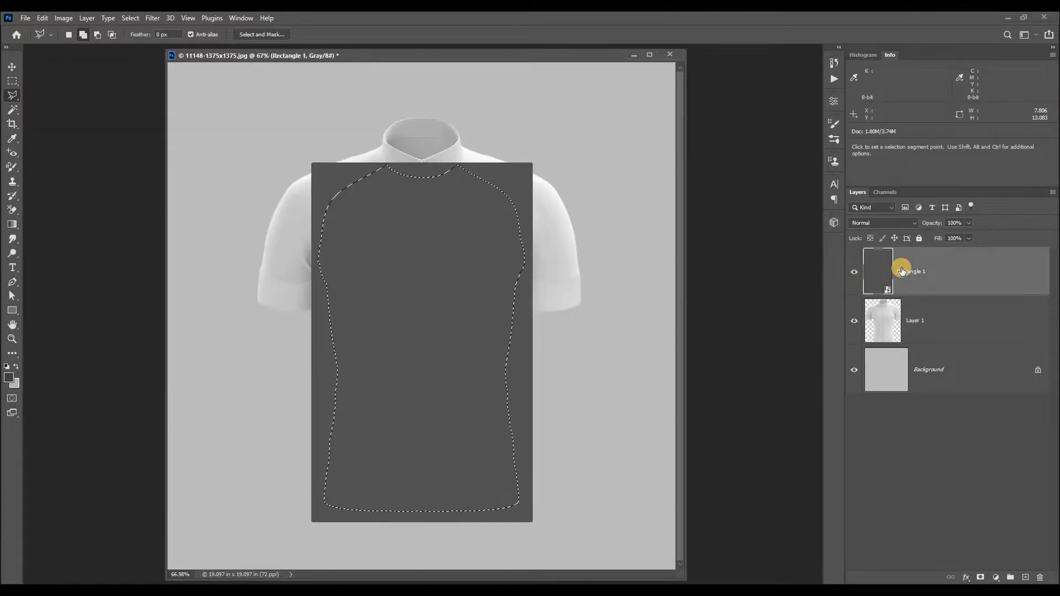
pyautogui.click(979, 577)
# - Open the Rectangle 1 smart object's contents, fill them with a darker grey and save the document
pyautogui.doubleClick(868, 261)
pyautogui.click(15, 383)
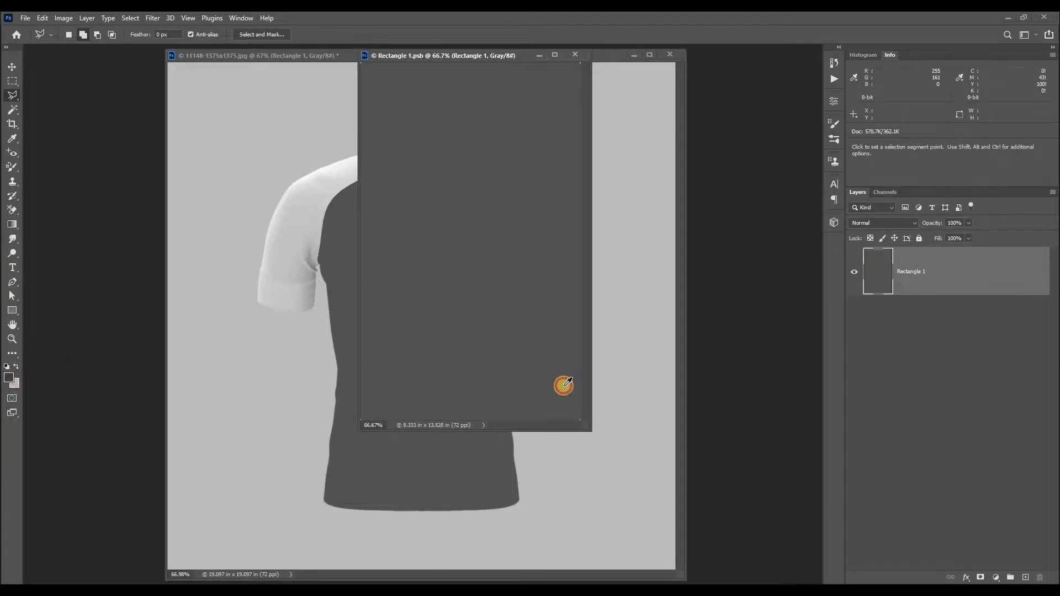
pyautogui.click(713, 382)
pyautogui.moveTo(741, 407); pyautogui.dragTo(740, 401)
pyautogui.click(716, 390)
pyautogui.click(835, 341)
pyautogui.hotkey('ctrl', 'BackSpace')
pyautogui.hotkey('ctrl', 's')
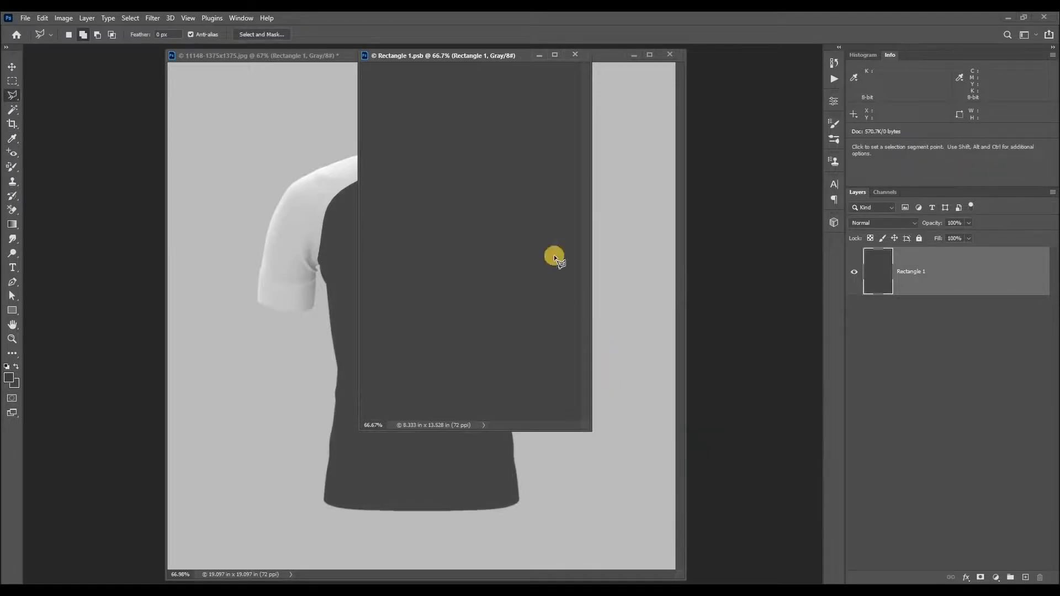
# - Set the background colour to the saturated blue #0742bc
pyautogui.click(13, 383)
pyautogui.moveTo(715, 390); pyautogui.dragTo(722, 383)
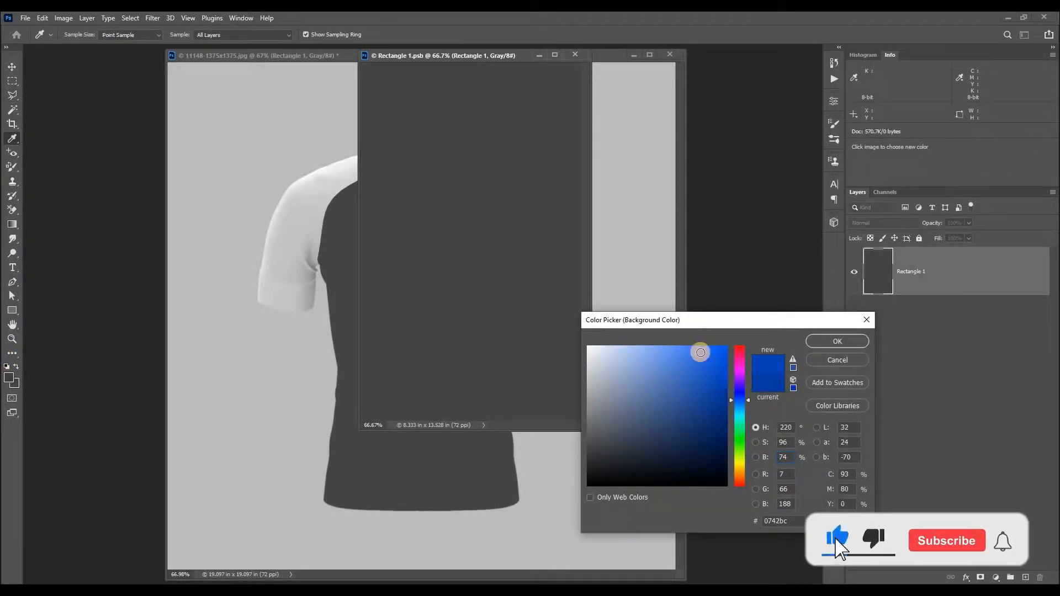
pyautogui.click(811, 343)
pyautogui.press('v')
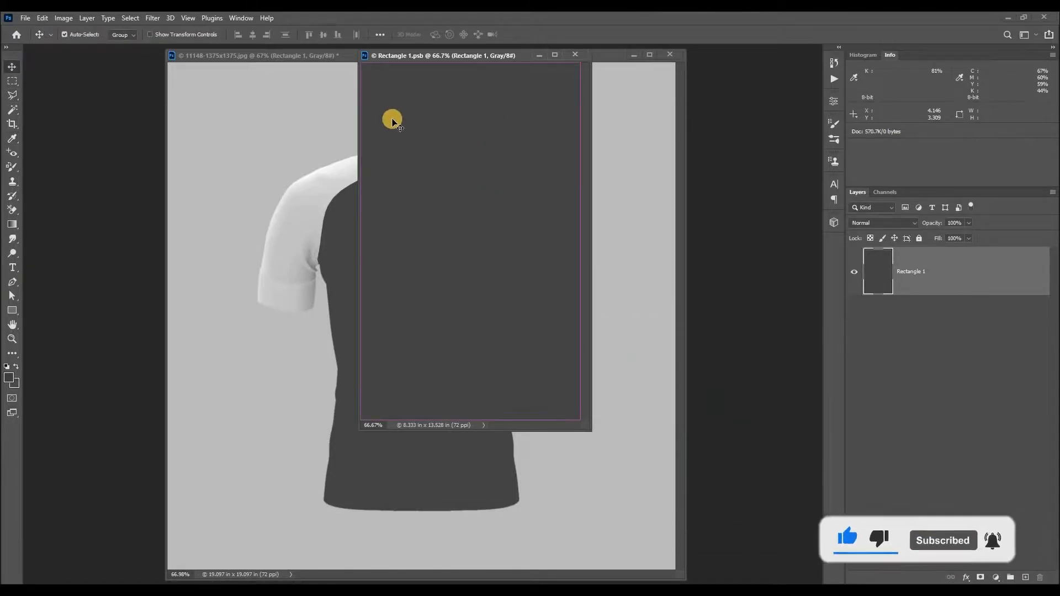
# - Convert the main jersey document from grayscale to RGB Color without flattening its layers
pyautogui.click(330, 58)
pyautogui.click(68, 21)
pyautogui.moveTo(119, 29)
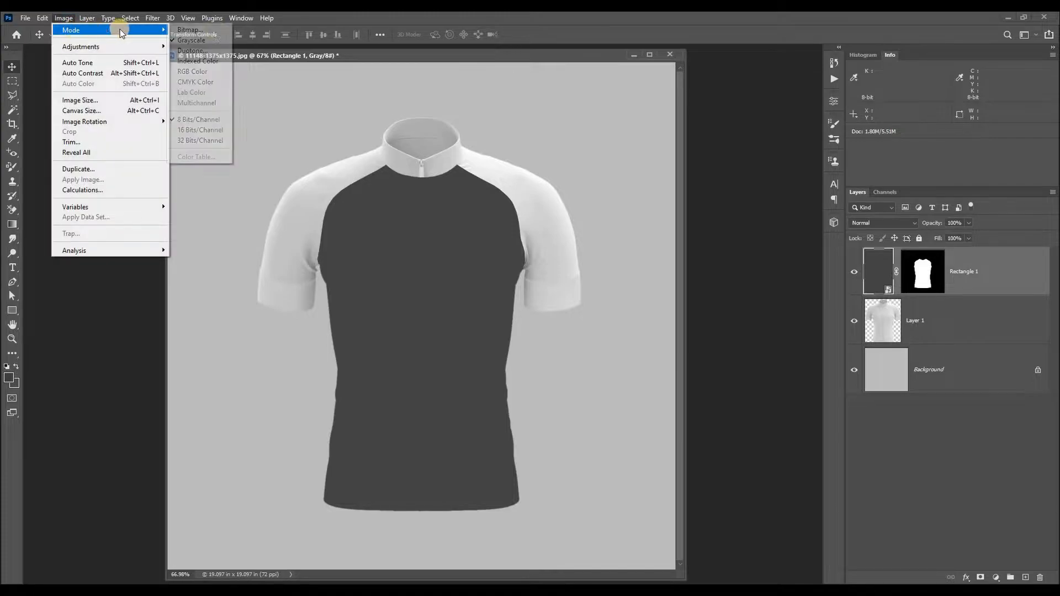
pyautogui.click(193, 71)
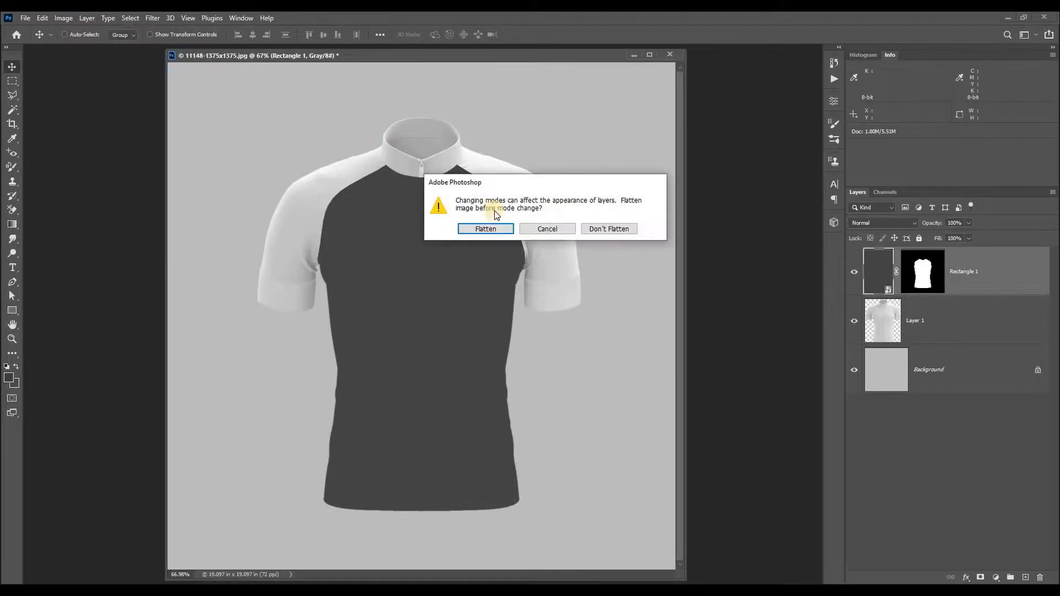
pyautogui.click(615, 232)
pyautogui.click(613, 231)
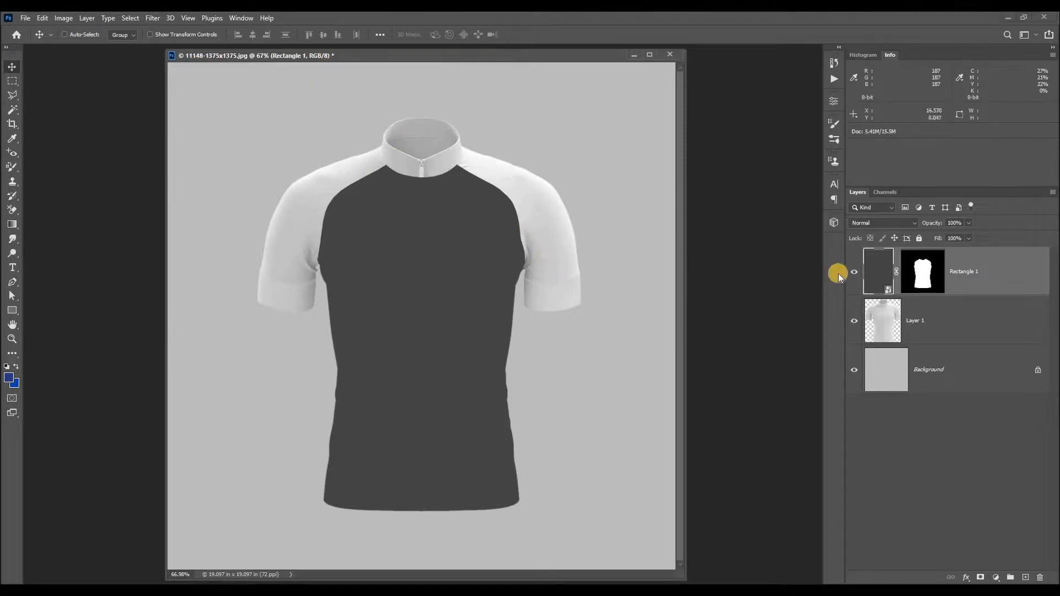
# - Open the Rectangle 1 smart object's contents, reconfirm the blue background colour and convert that document to RGB Color
pyautogui.doubleClick(882, 274)
pyautogui.click(16, 382)
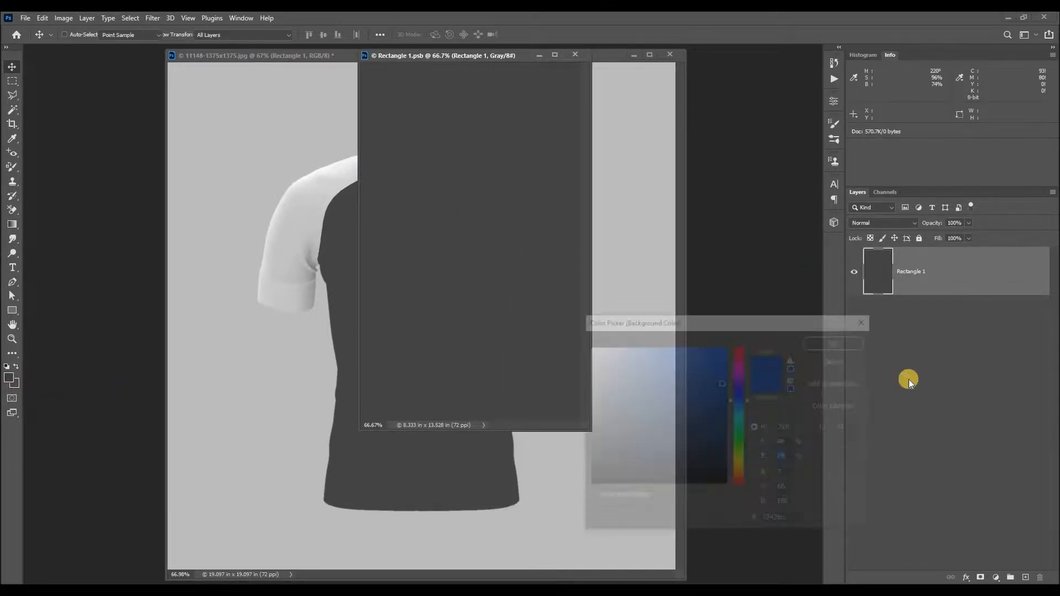
pyautogui.click(813, 343)
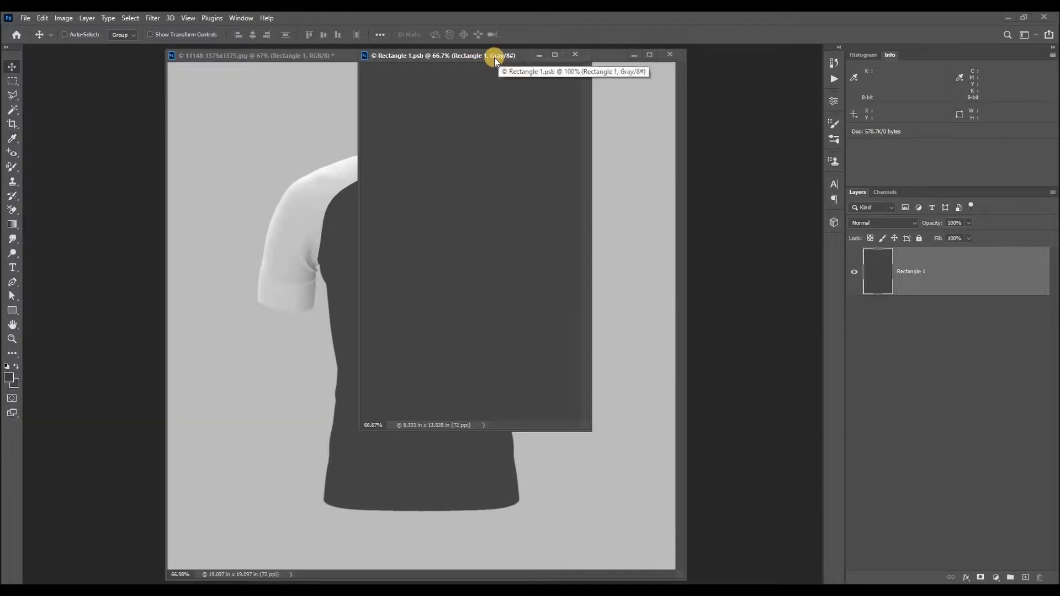
pyautogui.click(70, 20)
pyautogui.moveTo(110, 37)
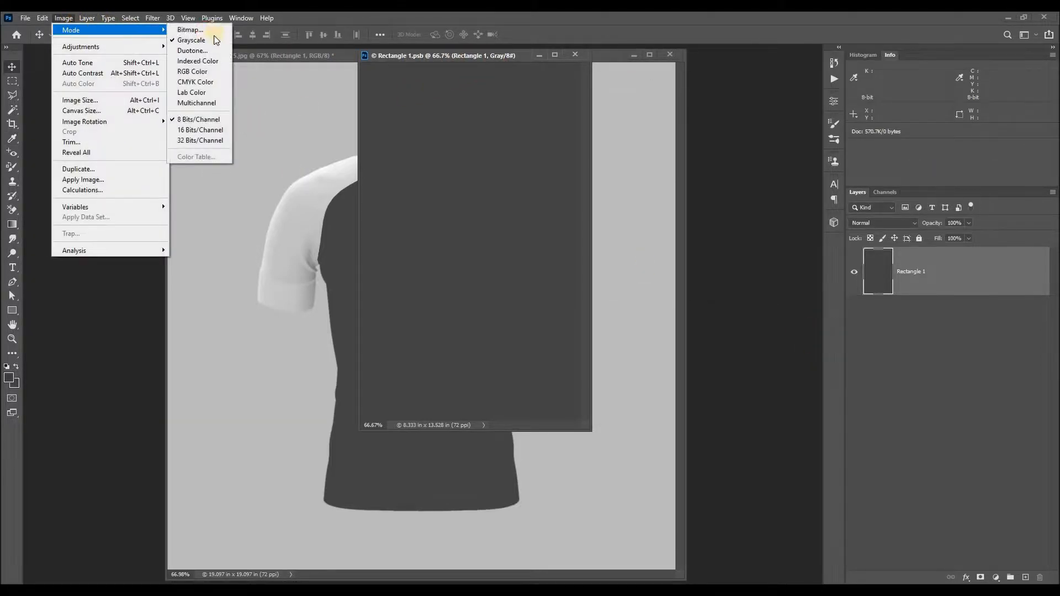
pyautogui.click(191, 74)
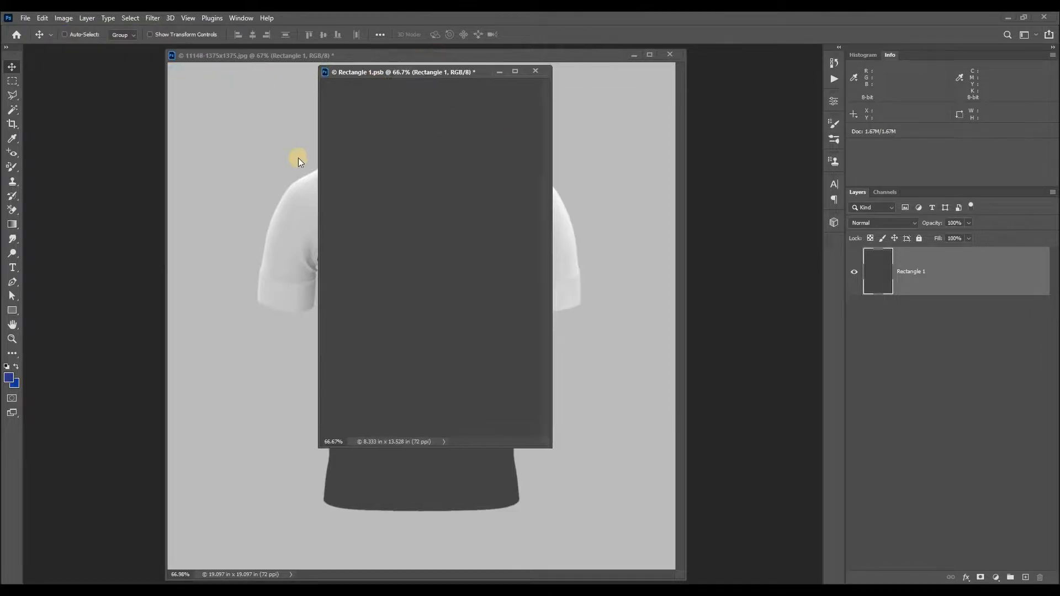
# - Fill the Rectangle 1 contents with blue, then save and close the smart object document
pyautogui.hotkey('alt', 'BackSpace')
pyautogui.hotkey('ctrl', 's')
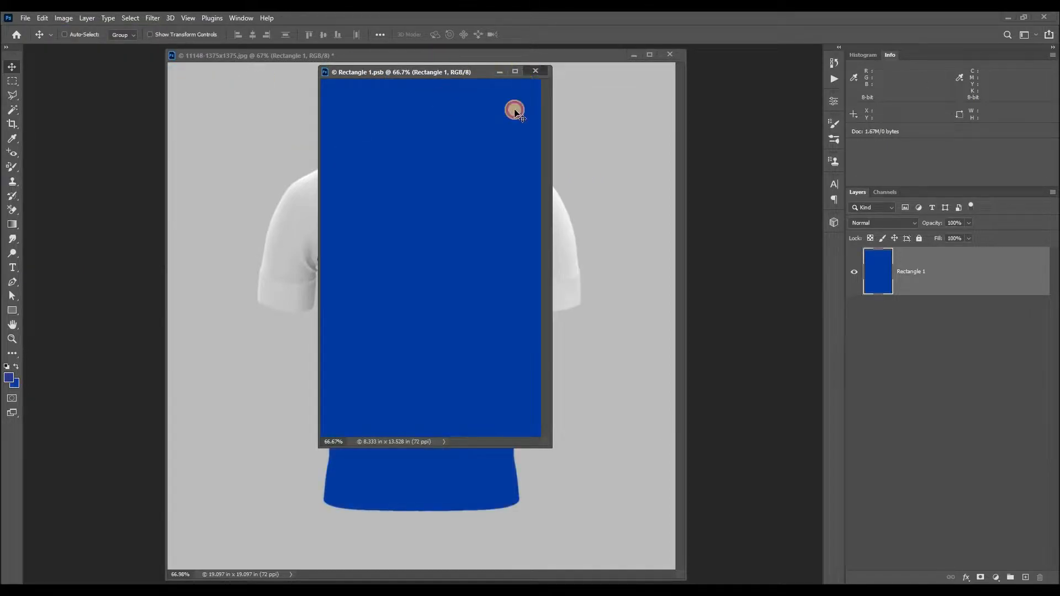
pyautogui.hotkey('ctrl', 'w')
# - Compare the jersey with Rectangle 1 hidden and shown, and check its mask outline as a selection before deselecting
pyautogui.click(855, 273)
pyautogui.click(855, 273)
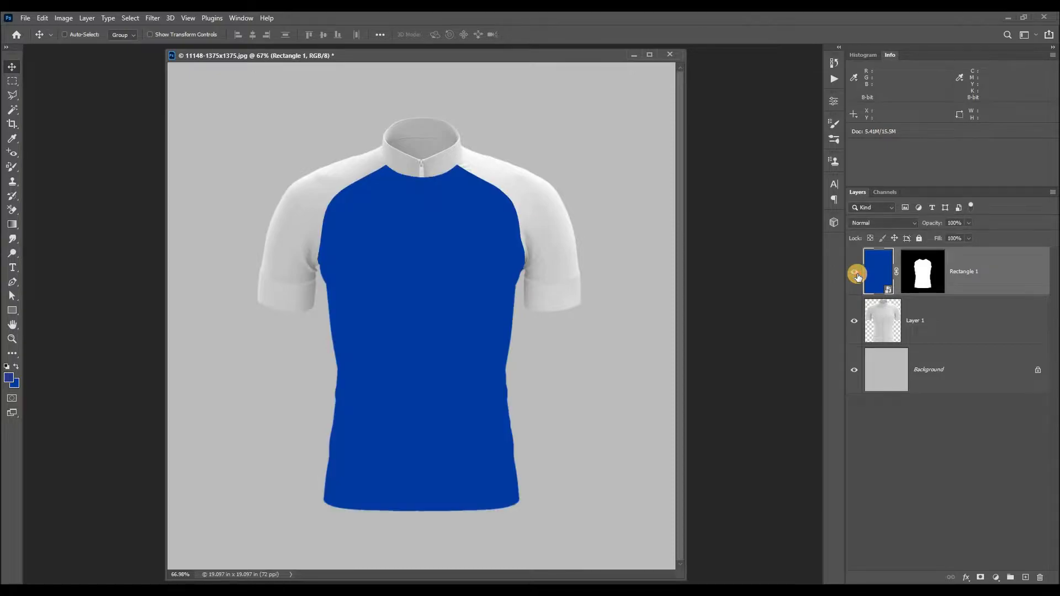
pyautogui.click(855, 273)
pyautogui.click(856, 273)
pyautogui.click(855, 272)
pyautogui.click(855, 273)
pyautogui.keyDown('ctrl'); pyautogui.click(923, 271); pyautogui.keyUp('ctrl')
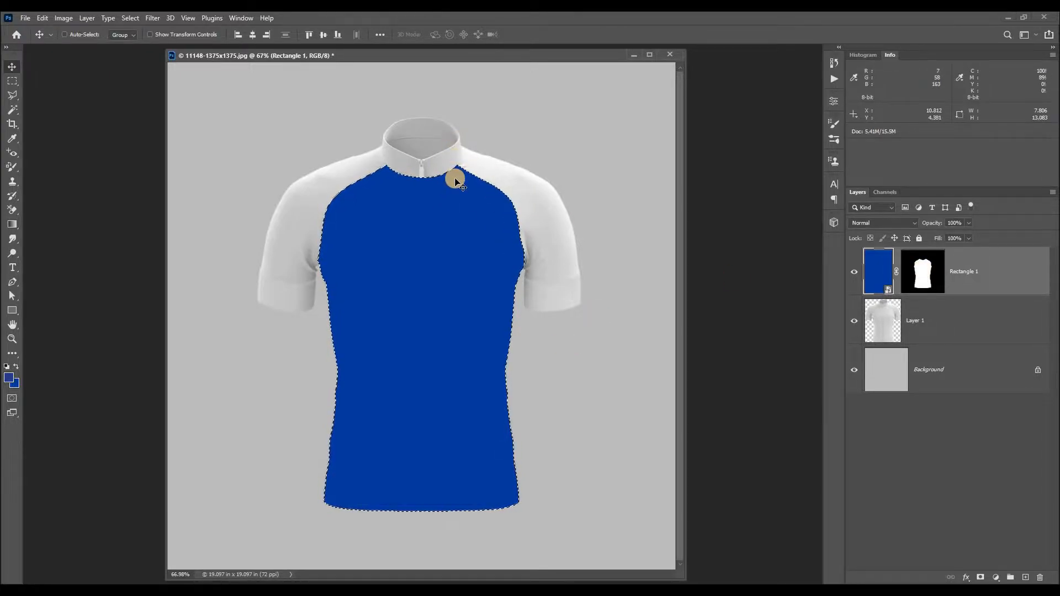
pyautogui.hotkey('ctrl', 'd')
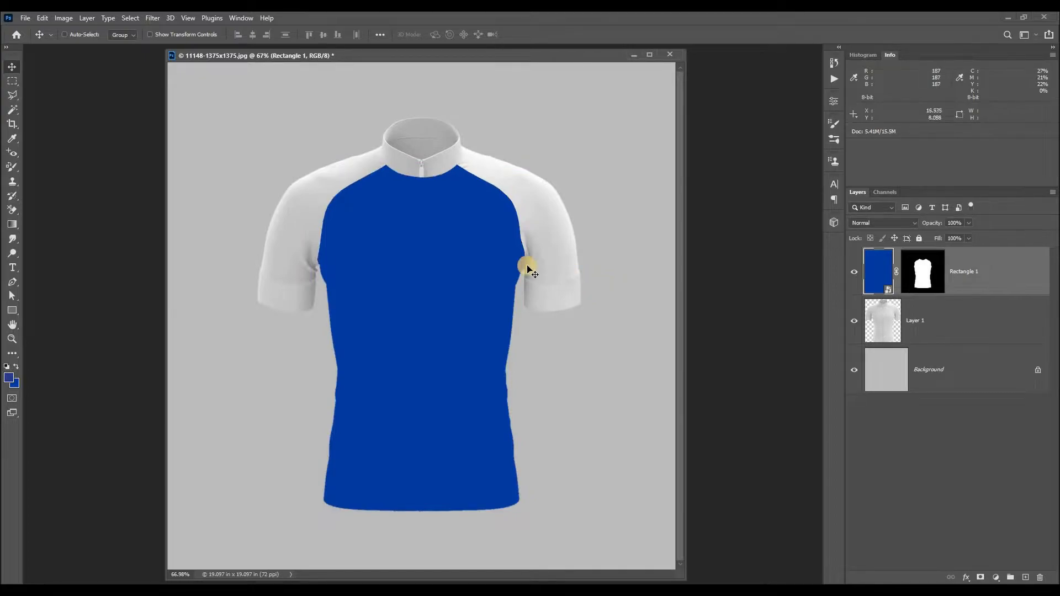
pyautogui.click(885, 323)
pyautogui.keyDown('ctrl'); pyautogui.click(877, 319); pyautogui.keyUp('ctrl')
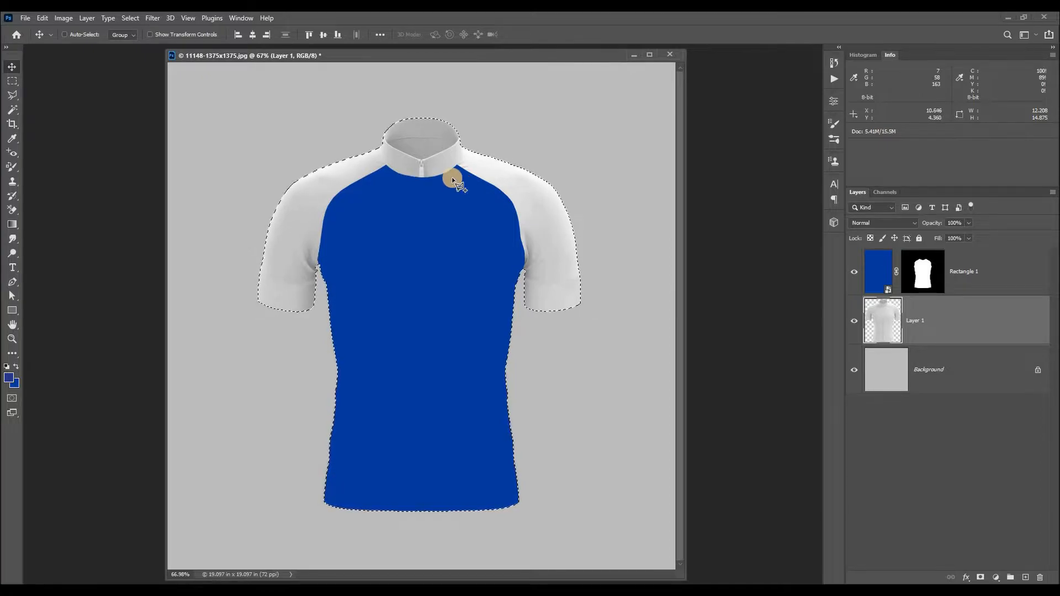
pyautogui.press('l')
pyautogui.moveTo(447, 142)
pyautogui.mouseDown()
pyautogui.moveTo(492, 206)
pyautogui.moveTo(516, 280)
pyautogui.moveTo(543, 262)
pyautogui.moveTo(529, 226)
pyautogui.moveTo(448, 295)
pyautogui.moveTo(473, 255)
pyautogui.moveTo(472, 152)
pyautogui.moveTo(461, 281)
pyautogui.moveTo(432, 319)
pyautogui.mouseUp()
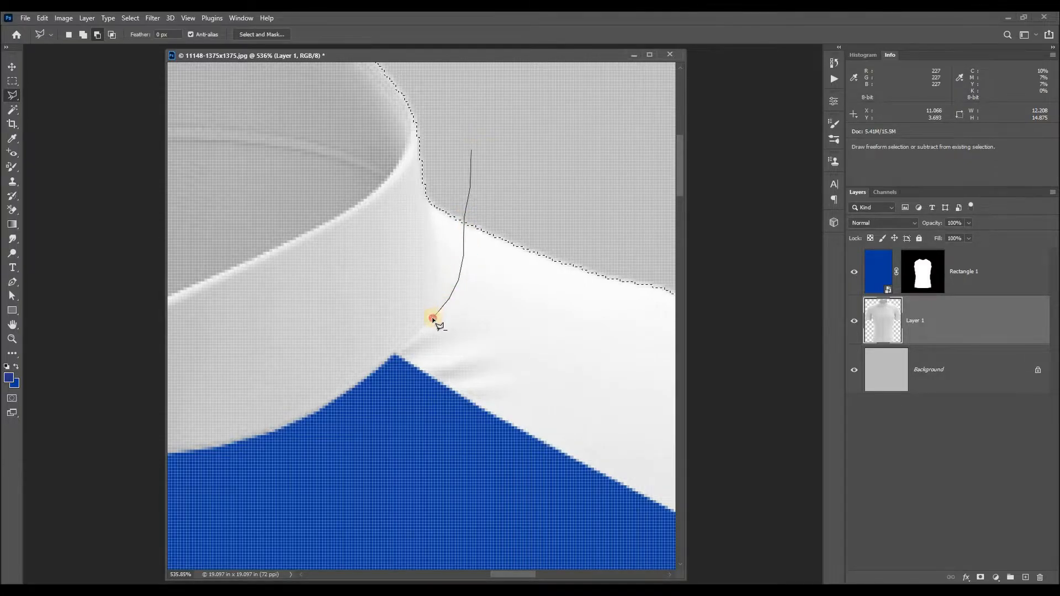
pyautogui.click(397, 354)
pyautogui.click(395, 372)
pyautogui.scroll(-3, 370, 227)
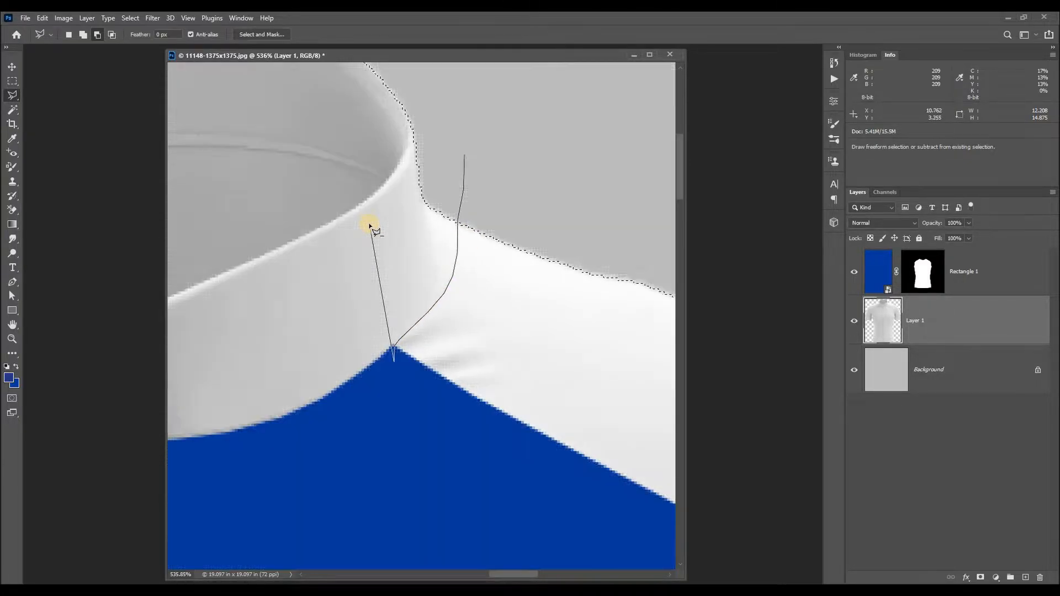
pyautogui.press('Escape')
pyautogui.hotkey('ctrl', 'd')
pyautogui.hotkey('ctrl', '0')
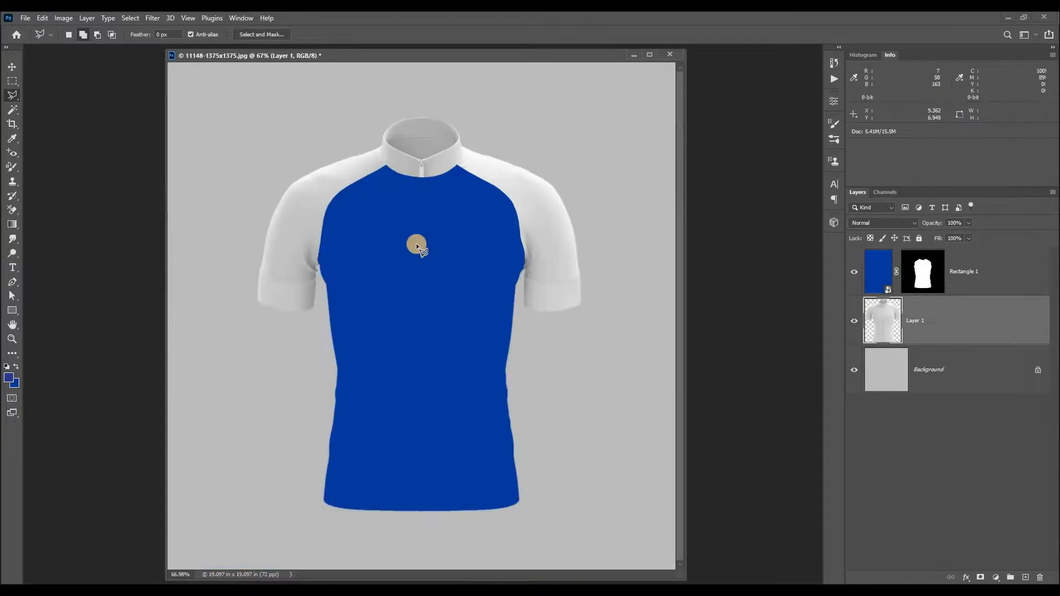
# - Draw a rectangle about 5.31 by 6.69 in over the jersey's right-hand sleeve and convert it to a smart object
pyautogui.moveTo(11, 311); pyautogui.dragTo(50, 311)
pyautogui.moveTo(452, 140); pyautogui.dragTo(593, 318)
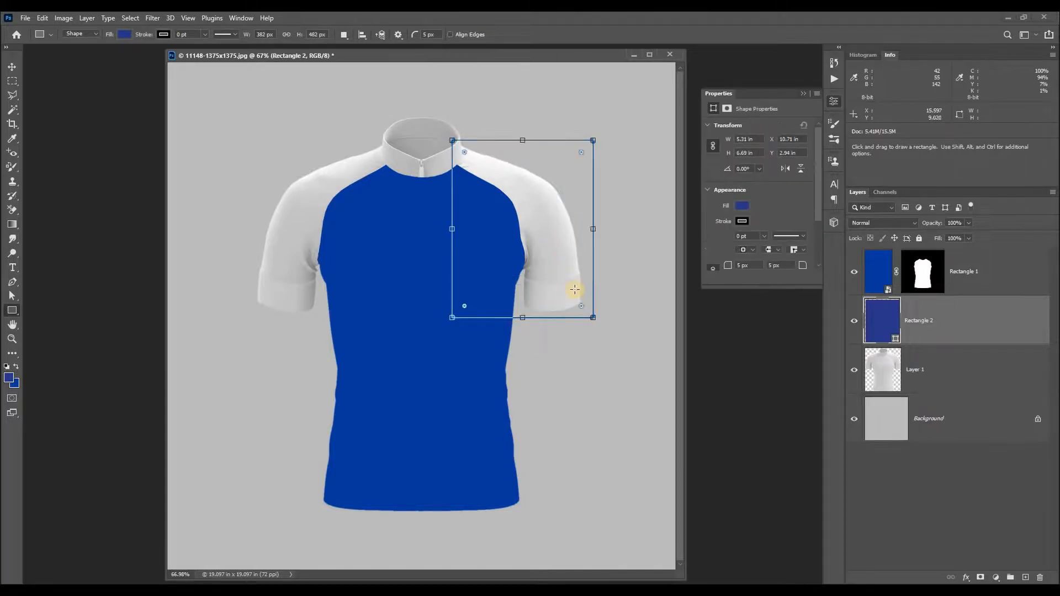
pyautogui.press('v')
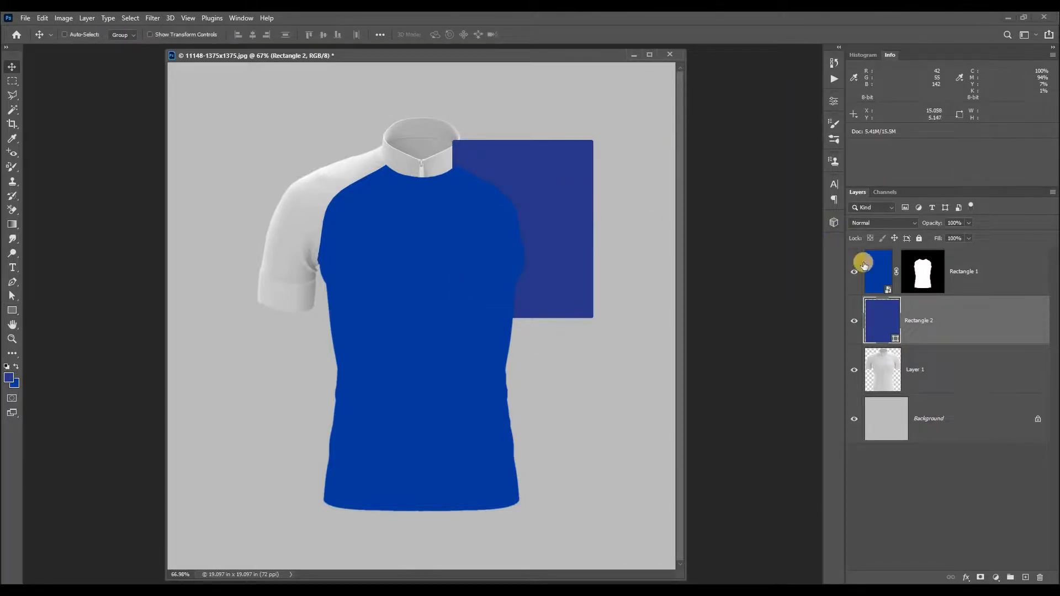
pyautogui.rightClick(931, 320)
pyautogui.click(868, 272)
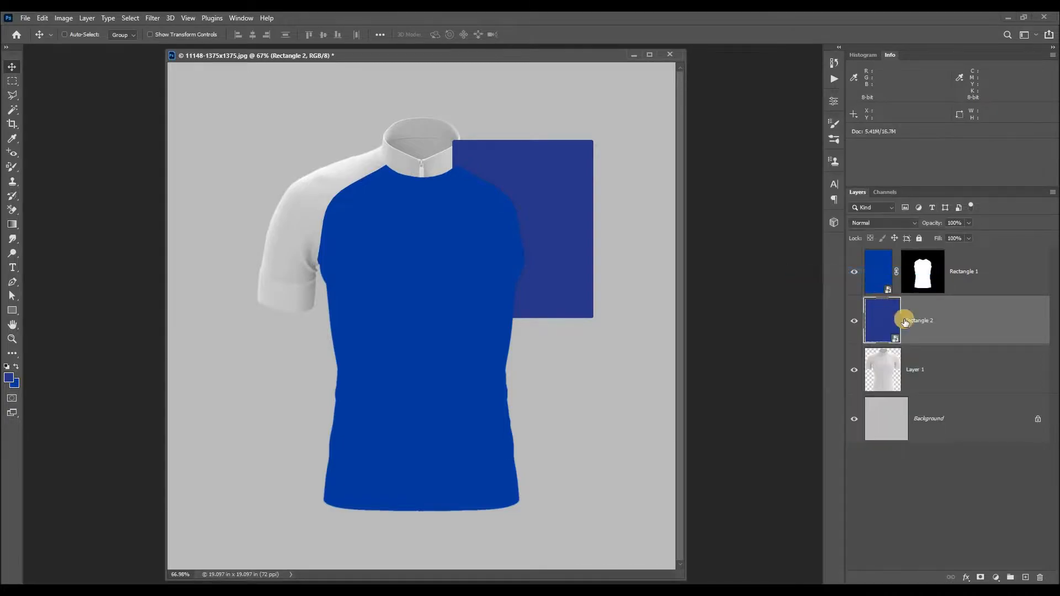
# - Hide Rectangle 2, load Layer 1's outline as a selection and start a subtracting lasso along the collar seam of the right-hand sleeve
pyautogui.click(854, 320)
pyautogui.click(882, 366)
pyautogui.keyDown('ctrl'); pyautogui.click(882, 366); pyautogui.keyUp('ctrl')
pyautogui.press('l')
pyautogui.moveTo(470, 158); pyautogui.dragTo(505, 253)
pyautogui.moveTo(505, 129)
pyautogui.mouseDown()
pyautogui.moveTo(492, 231)
pyautogui.moveTo(453, 286)
pyautogui.mouseUp()
pyautogui.click(446, 296)
pyautogui.click(438, 340)
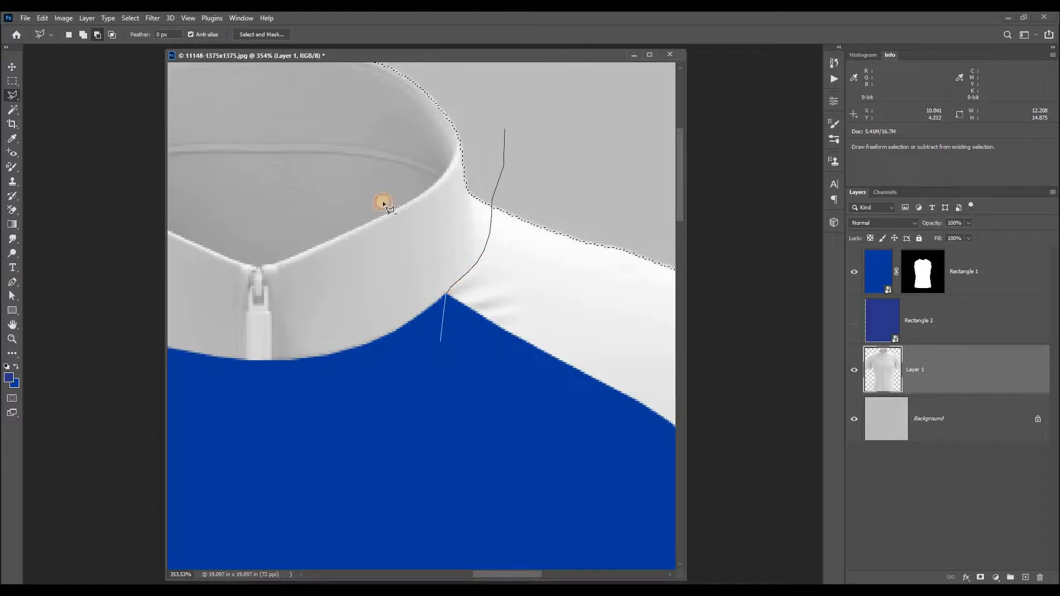
# - Continue the subtracting lasso through the right-hand armpit and around the torso, other sleeve and collar, leaving only the right-hand sleeve selected
pyautogui.scroll(-5, 364, 166)
pyautogui.scroll(6, 480, 356)
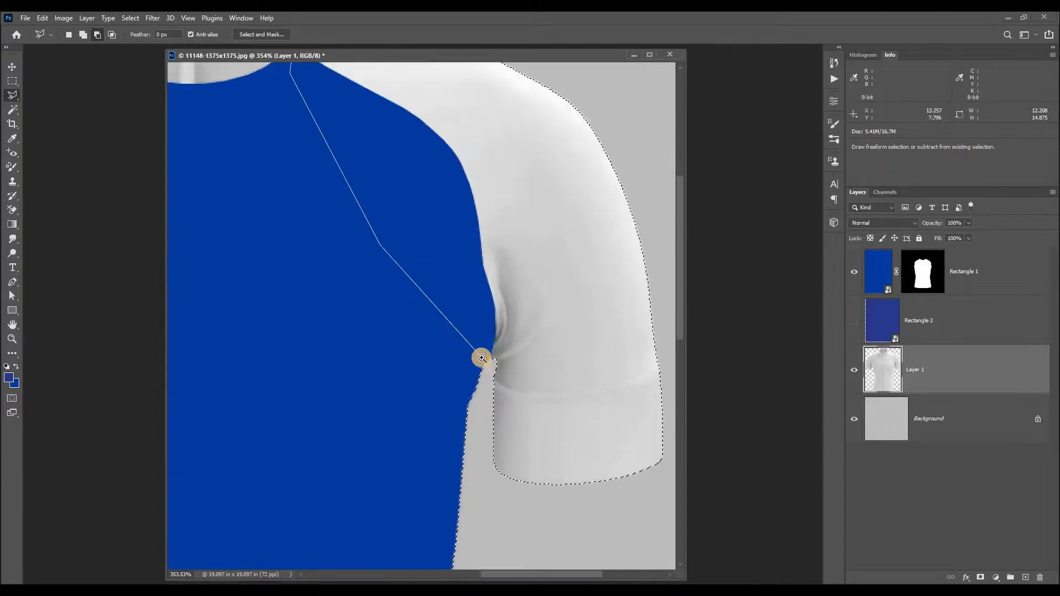
pyautogui.click(500, 362)
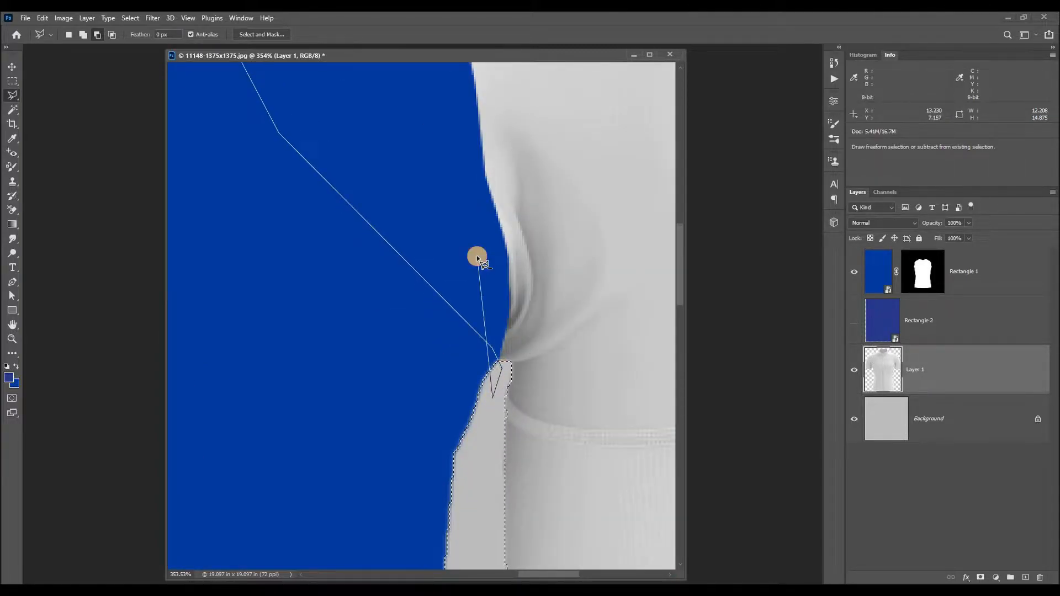
pyautogui.scroll(-6, 478, 254)
pyautogui.click(546, 435)
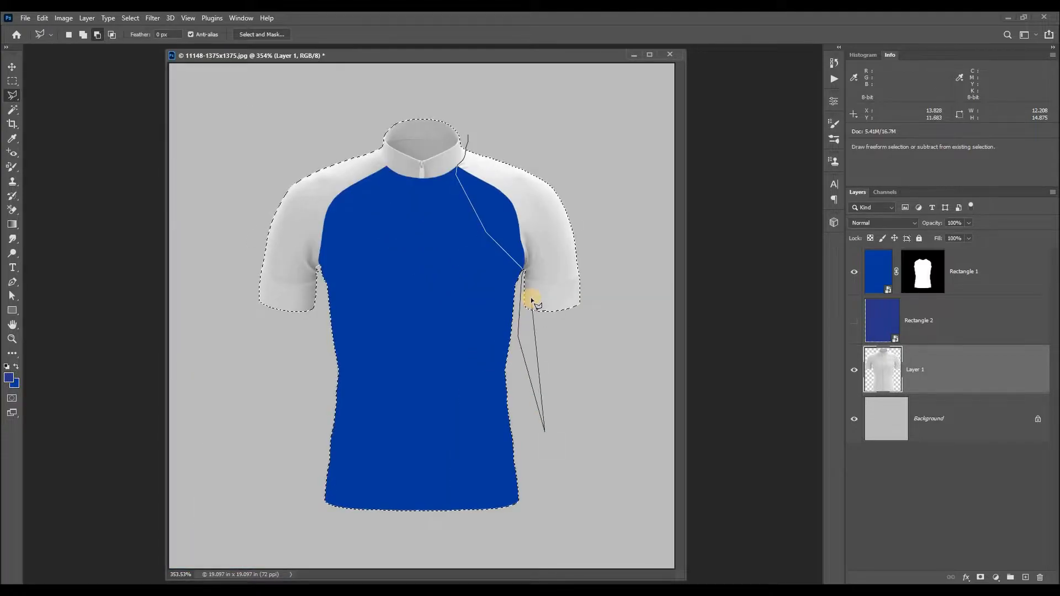
pyautogui.scroll(-2, 535, 300)
pyautogui.click(580, 533)
pyautogui.click(270, 528)
pyautogui.click(196, 266)
pyautogui.click(300, 177)
pyautogui.click(443, 139)
pyautogui.click(456, 181)
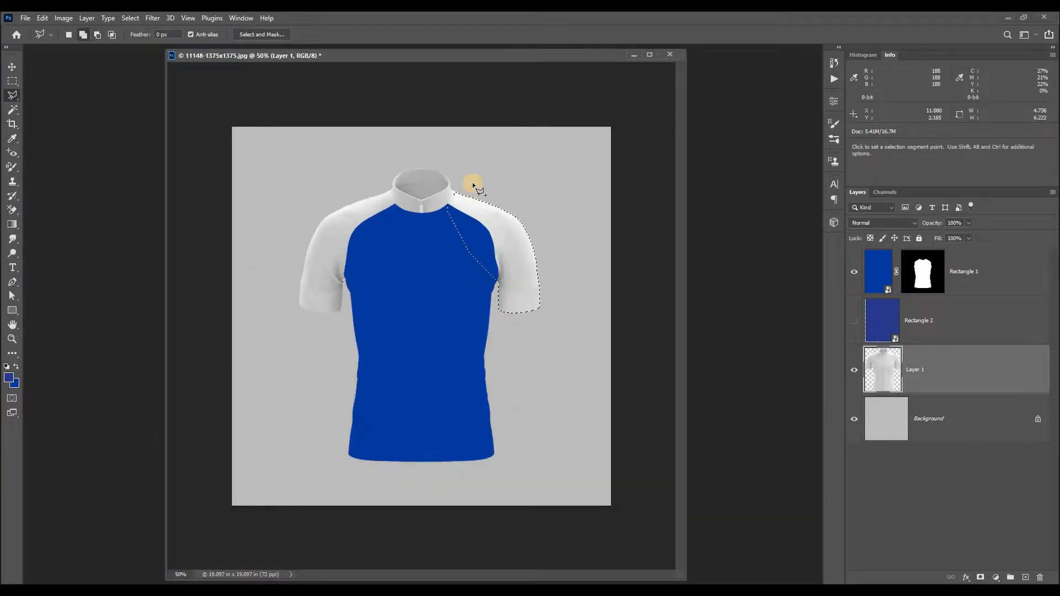
# - Show Rectangle 2 and add a layer mask to it from the right-hand sleeve selection
pyautogui.click(854, 321)
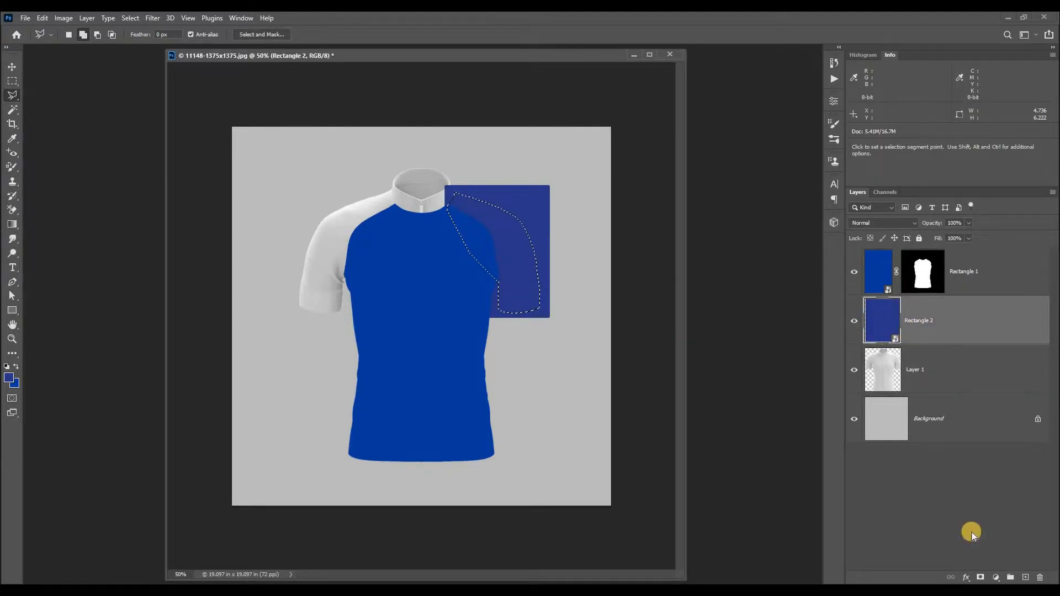
pyautogui.click(979, 577)
pyautogui.press('v')
# - Open the Rectangle 2 smart object's contents, fill them with black, then save and close the document
pyautogui.doubleClick(883, 323)
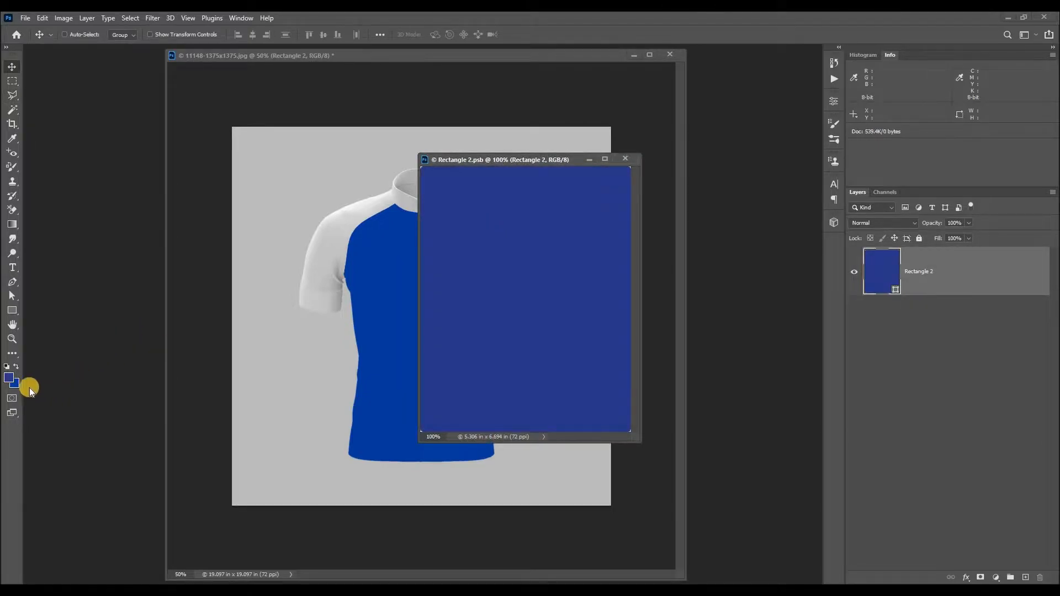
pyautogui.click(16, 385)
pyautogui.moveTo(620, 437); pyautogui.dragTo(531, 490)
pyautogui.press('Return')
pyautogui.hotkey('ctrl', 'BackSpace')
pyautogui.hotkey('ctrl', 's')
pyautogui.hotkey('ctrl', 'w')
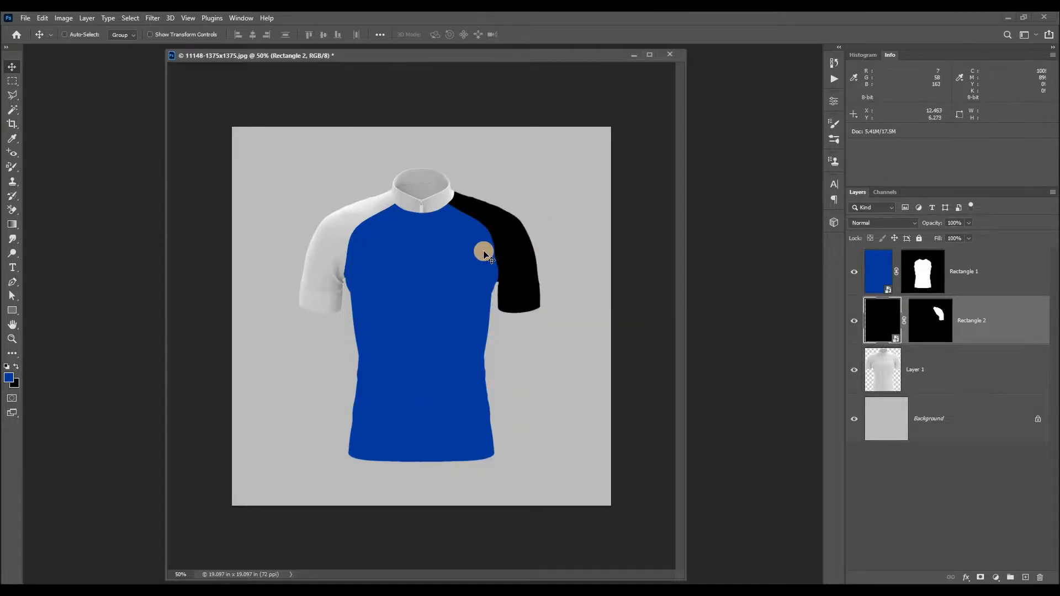
# - Hide Rectangle 2 and draw a black rectangle about 5.82 by 7.15 in over the jersey's left-hand sleeve
pyautogui.click(855, 325)
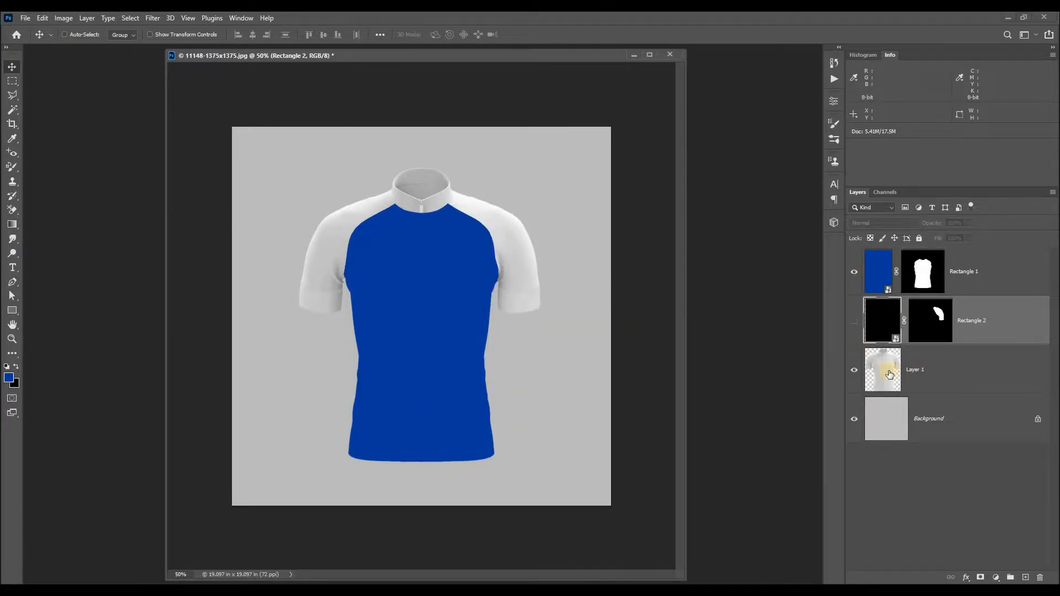
pyautogui.press('x')
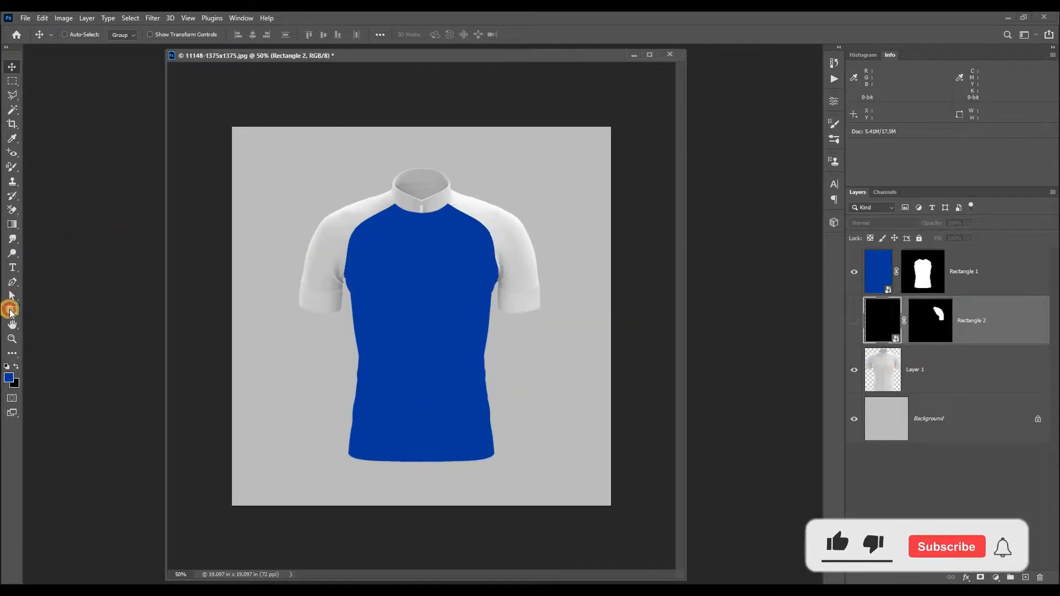
pyautogui.click(12, 310)
pyautogui.moveTo(293, 323); pyautogui.dragTo(409, 183)
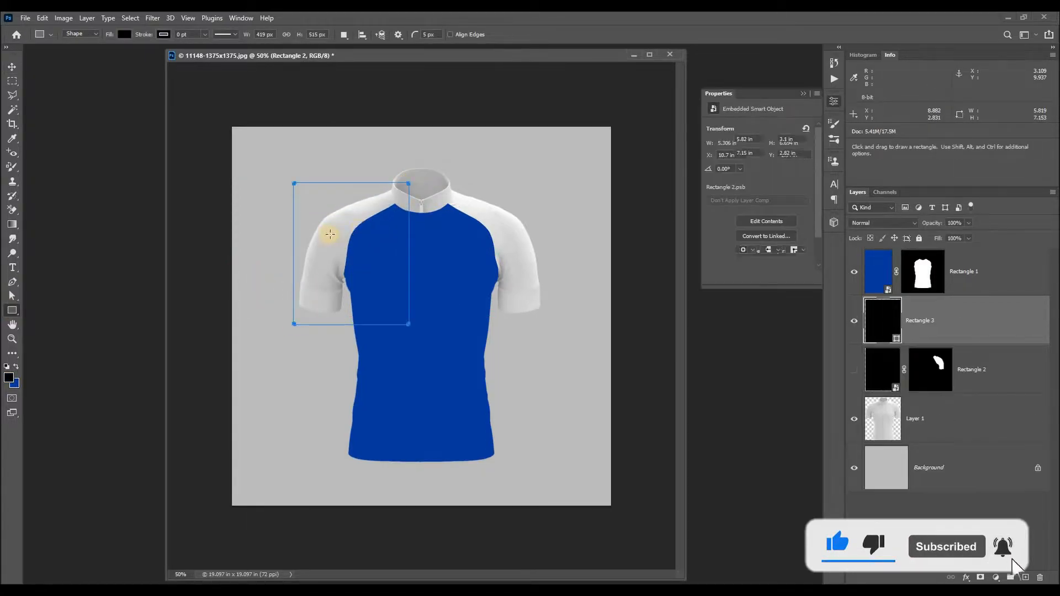
pyautogui.click(804, 94)
pyautogui.press('v')
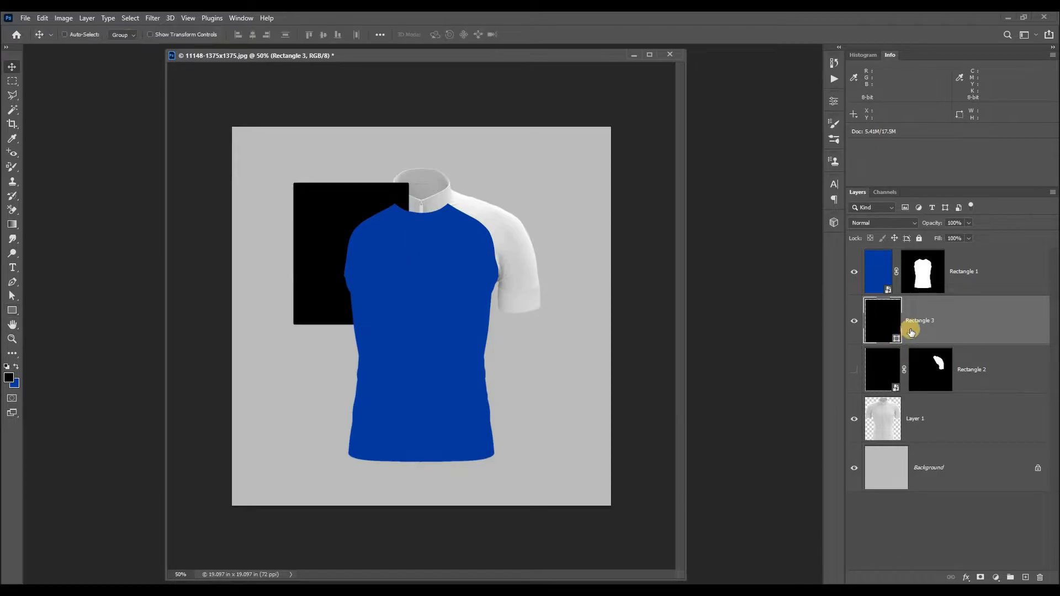
# - Move Rectangle 1 directly above Layer 1 in the layer order and convert Rectangle 3 to a smart object
pyautogui.moveTo(882, 274); pyautogui.dragTo(892, 389)
pyautogui.click(880, 276)
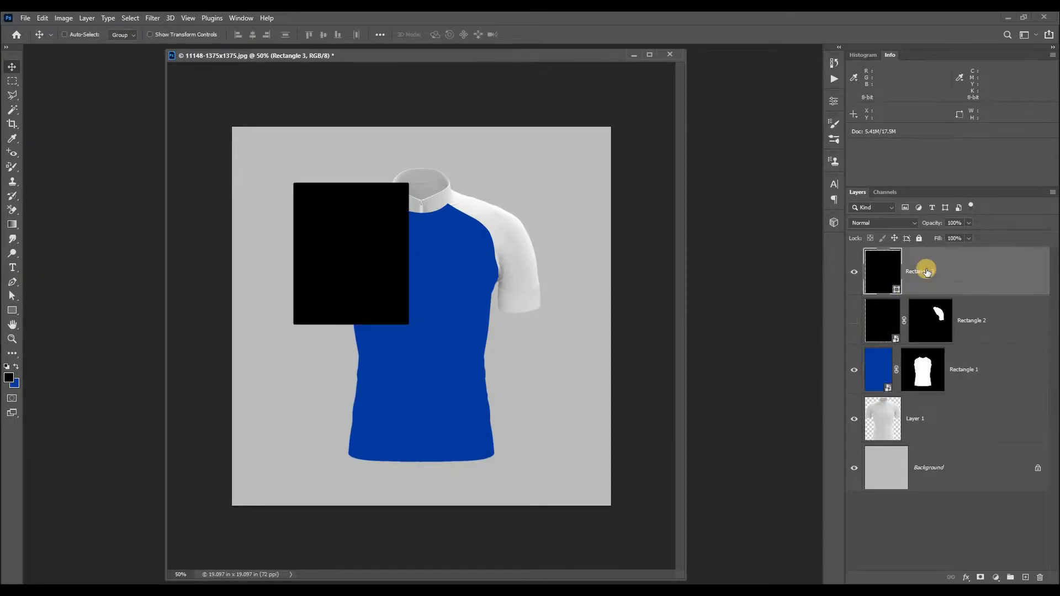
pyautogui.rightClick(916, 272)
pyautogui.click(911, 272)
# - Load the jersey outline of Layer 1 as a selection and hide Rectangle 3
pyautogui.click(915, 414)
pyautogui.keyDown('ctrl'); pyautogui.click(891, 416); pyautogui.keyUp('ctrl')
pyautogui.click(853, 273)
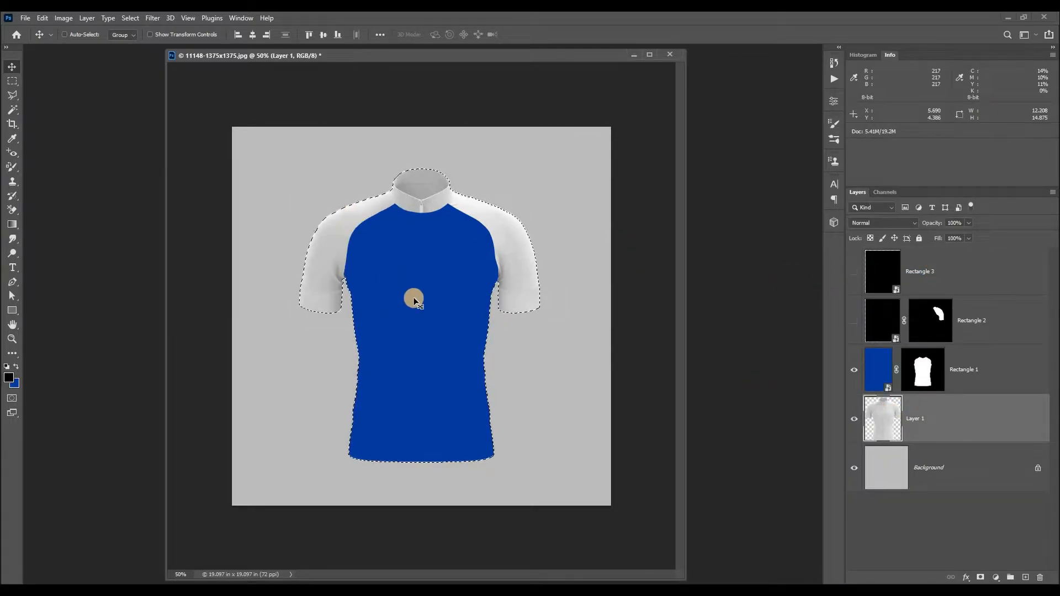
# - Subtract the collar, lower body and right-hand sleeve from the selection with the Polygonal Lasso, following the collar seam and left-hand underarm
pyautogui.press('l')
pyautogui.click(367, 138)
pyautogui.scroll(10, 392, 193)
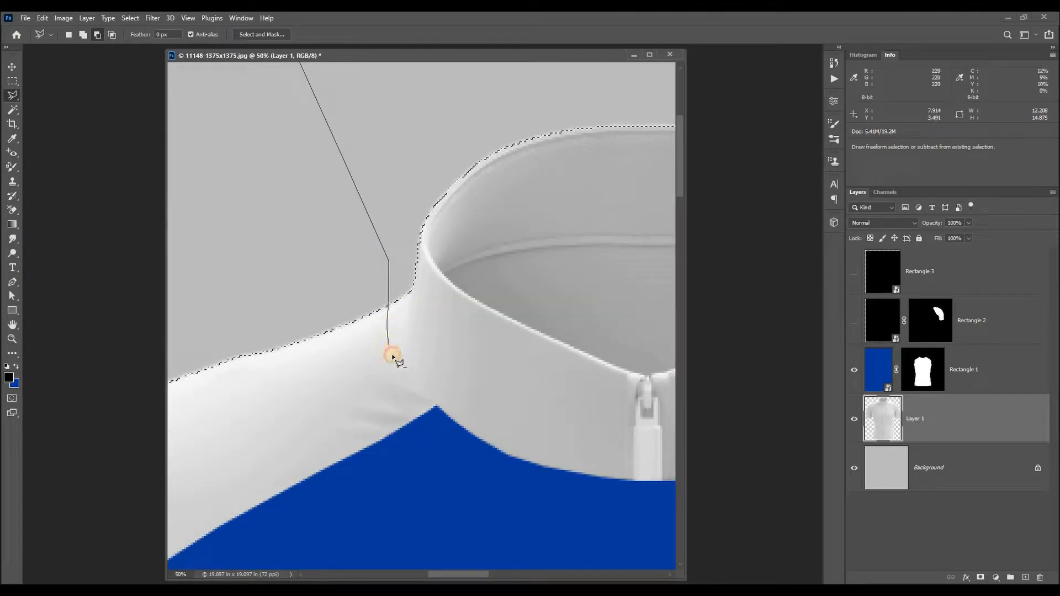
pyautogui.moveTo(413, 386); pyautogui.dragTo(440, 412)
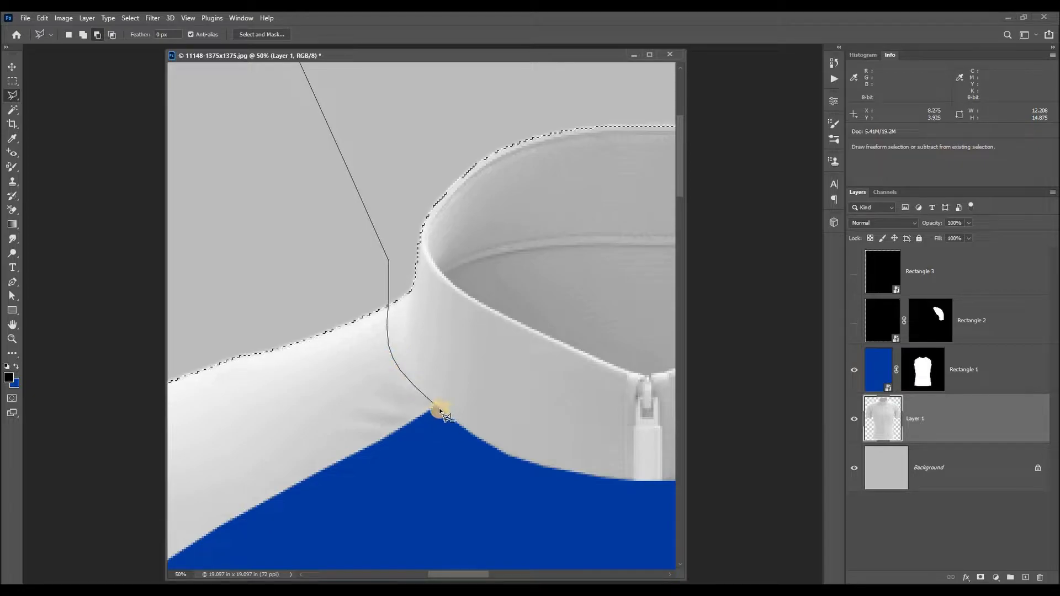
pyautogui.click(442, 423)
pyautogui.scroll(-4, 463, 246)
pyautogui.click(450, 338)
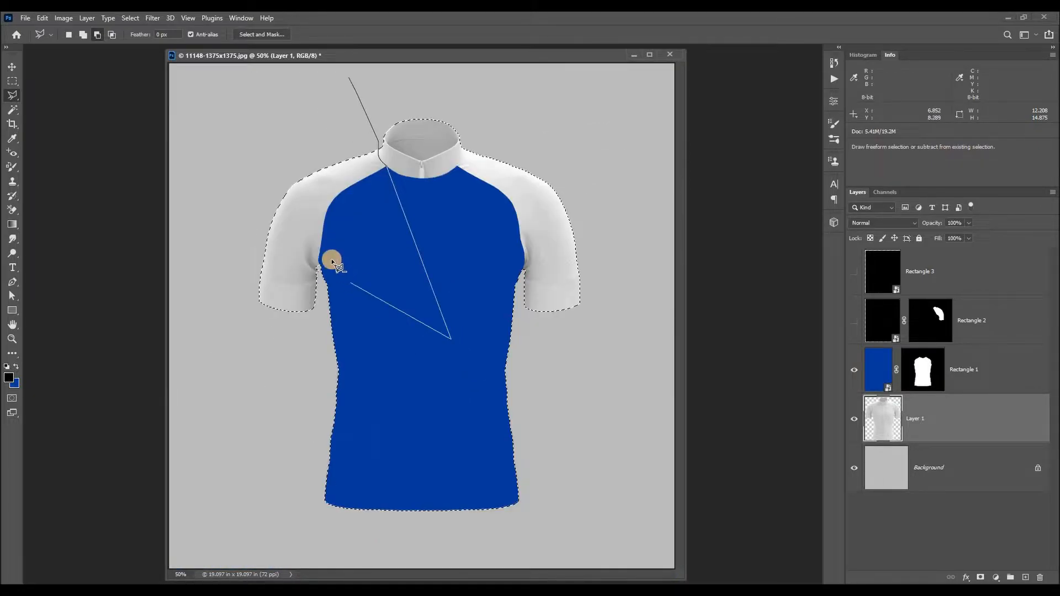
pyautogui.scroll(1, 315, 258)
pyautogui.scroll(3, 316, 258)
pyautogui.click(367, 259)
pyautogui.click(350, 280)
pyautogui.click(344, 303)
pyautogui.click(343, 401)
pyautogui.scroll(-3, 372, 262)
pyautogui.click(363, 387)
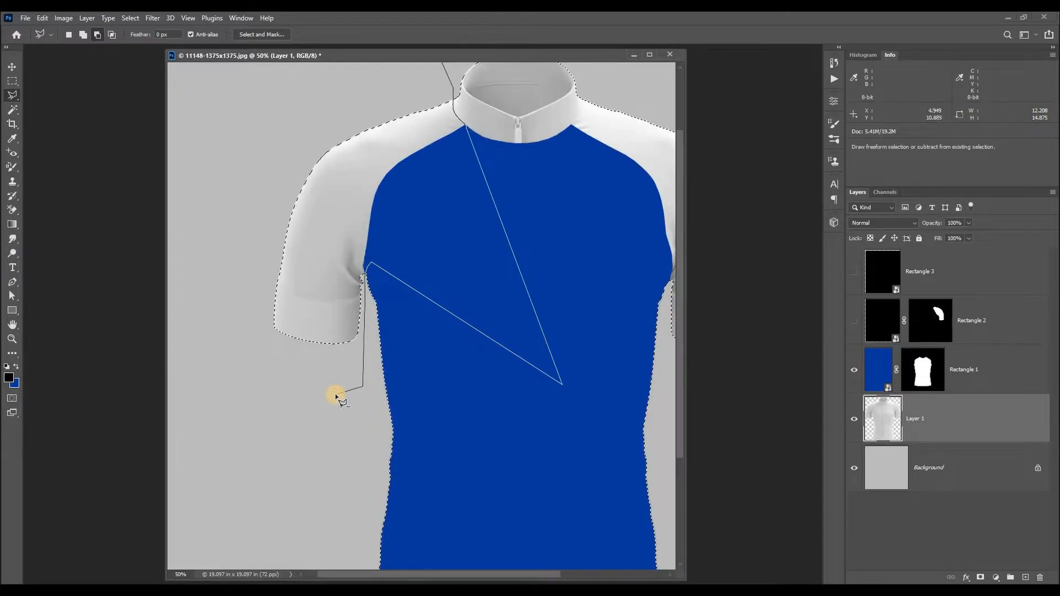
pyautogui.scroll(-1, 336, 397)
pyautogui.scroll(-1, 336, 396)
pyautogui.click(308, 426)
pyautogui.click(422, 471)
pyautogui.click(522, 433)
pyautogui.click(586, 301)
pyautogui.click(501, 190)
pyautogui.doubleClick(452, 189)
# - Subtract the leftover torso area so that the selection covers only the jersey's left-hand sleeve
pyautogui.scroll(2, 386, 258)
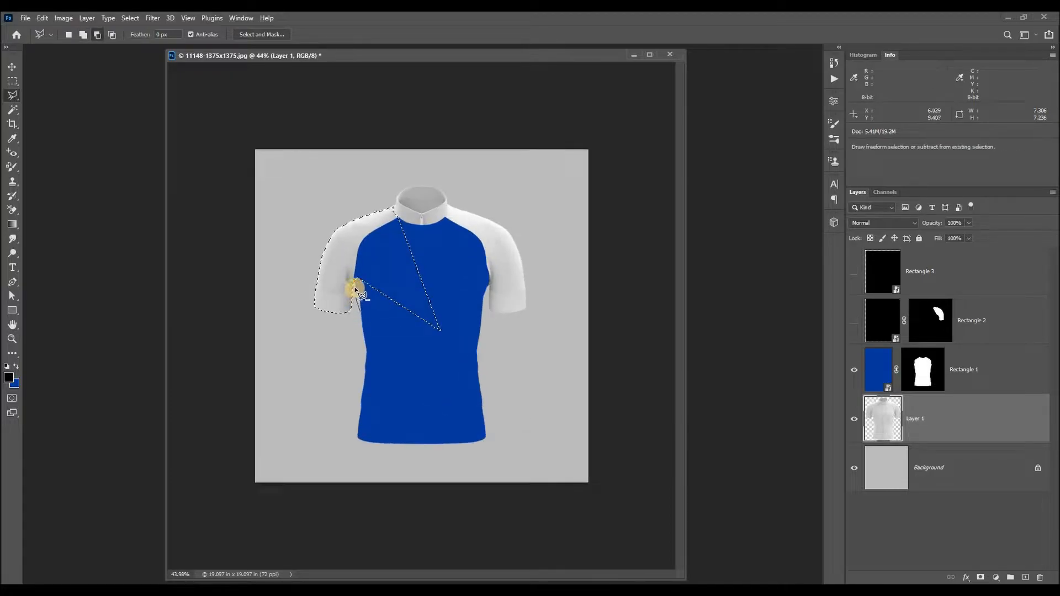
pyautogui.click(490, 263)
pyautogui.click(498, 385)
pyautogui.doubleClick(366, 345)
pyautogui.scroll(3, 248, 240)
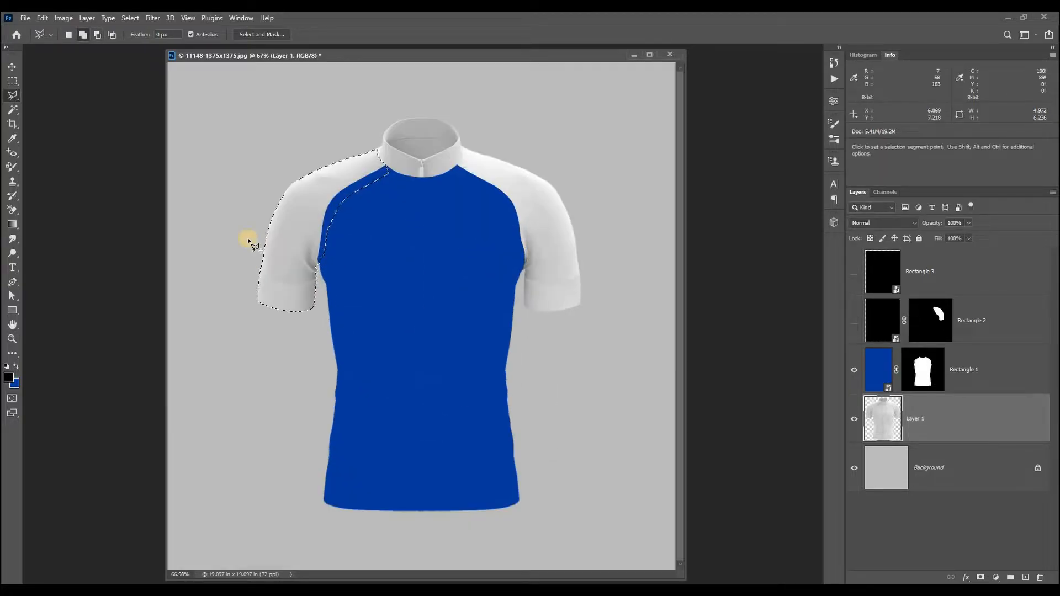
# - Show Rectangle 3 and add a layer mask to it from the left-hand sleeve selection
pyautogui.click(853, 272)
pyautogui.click(861, 271)
pyautogui.click(980, 577)
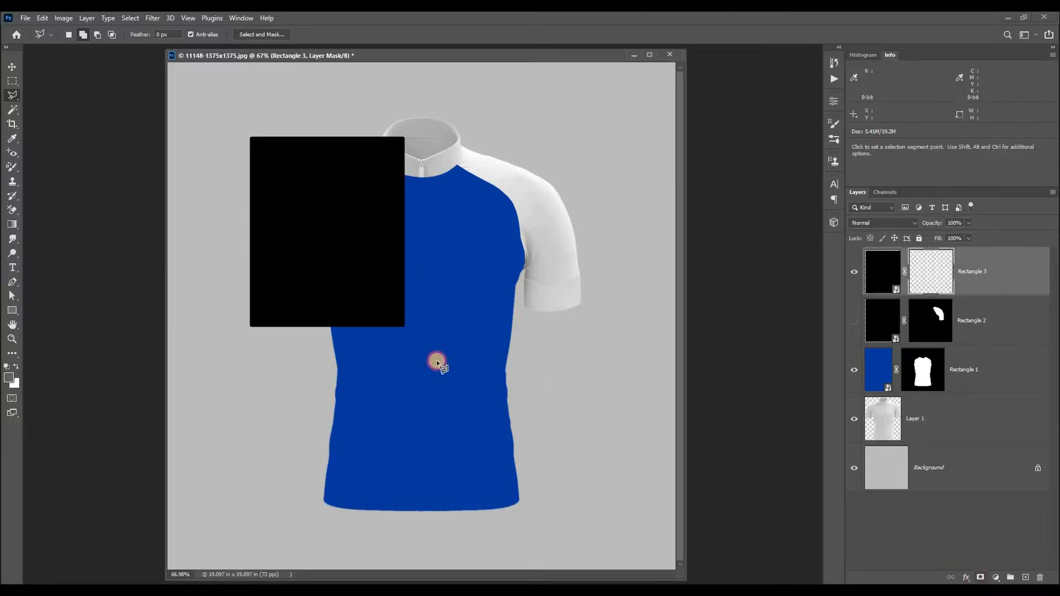
# - Show Rectangle 2 and arrange the layers with Rectangle 1 on top, followed by Rectangle 3 and Rectangle 2
pyautogui.click(882, 316)
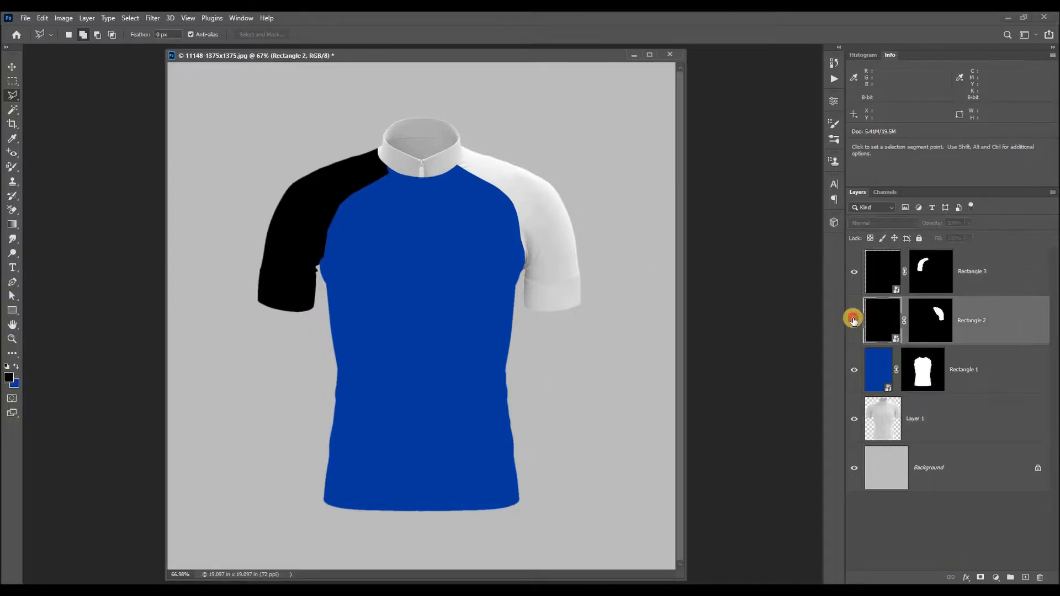
pyautogui.click(855, 320)
pyautogui.press('v')
pyautogui.moveTo(887, 373); pyautogui.dragTo(898, 312)
pyautogui.moveTo(883, 274); pyautogui.dragTo(884, 345)
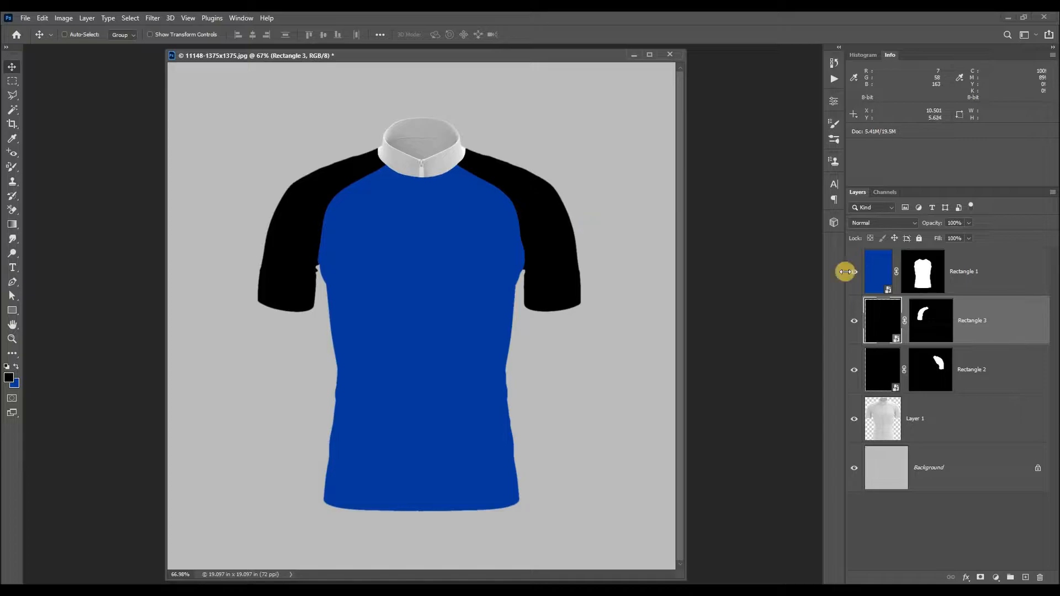
# - Draw a black rectangle about 3.74 by 2.58 in over the jersey's collar, directly above Layer 1
pyautogui.moveTo(427, 128); pyautogui.dragTo(469, 224)
pyautogui.moveTo(262, 198); pyautogui.dragTo(266, 210)
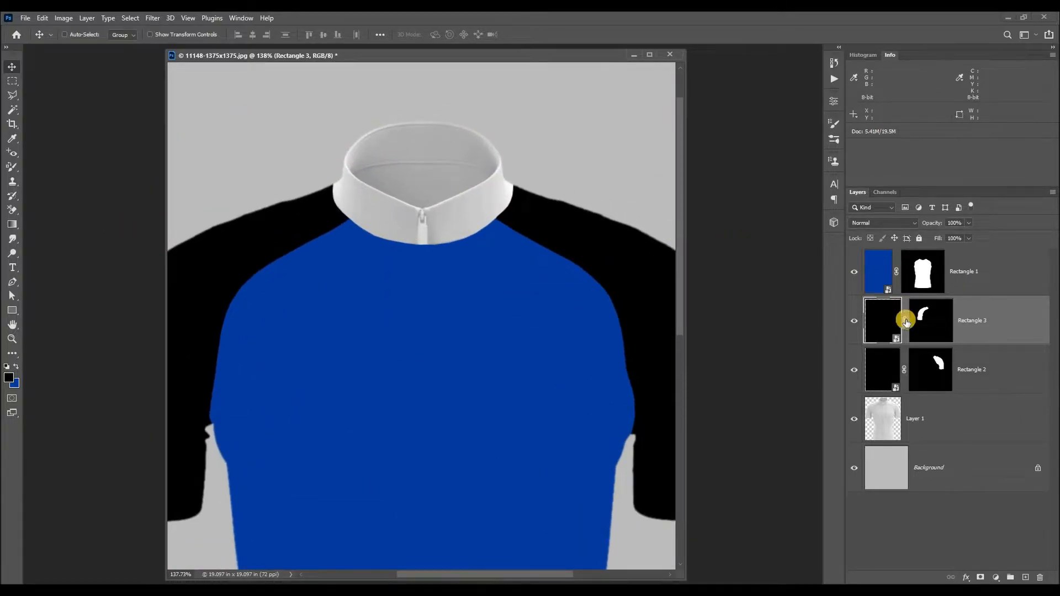
pyautogui.click(882, 411)
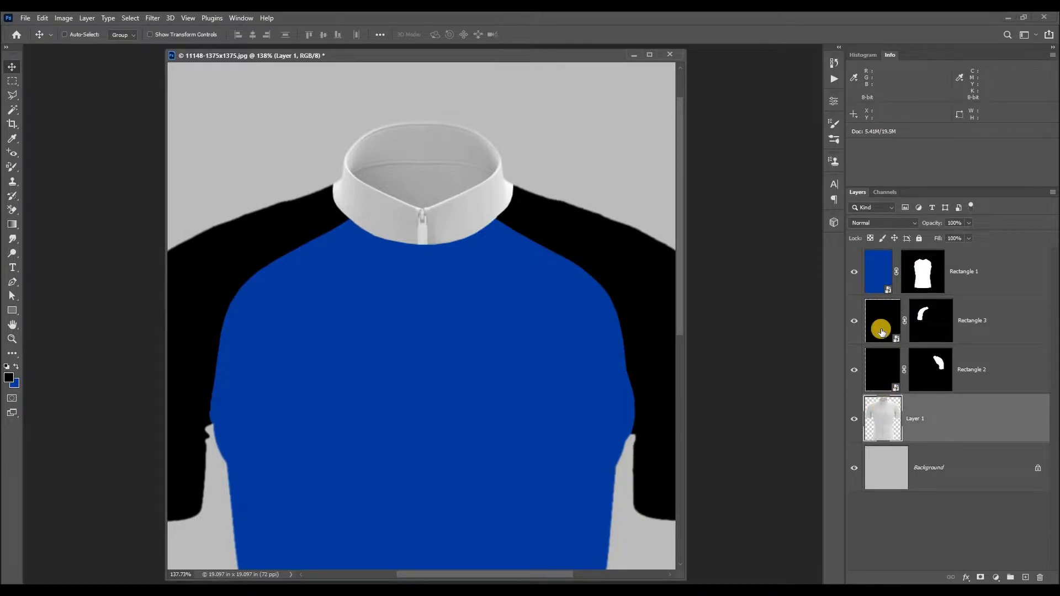
pyautogui.click(12, 310)
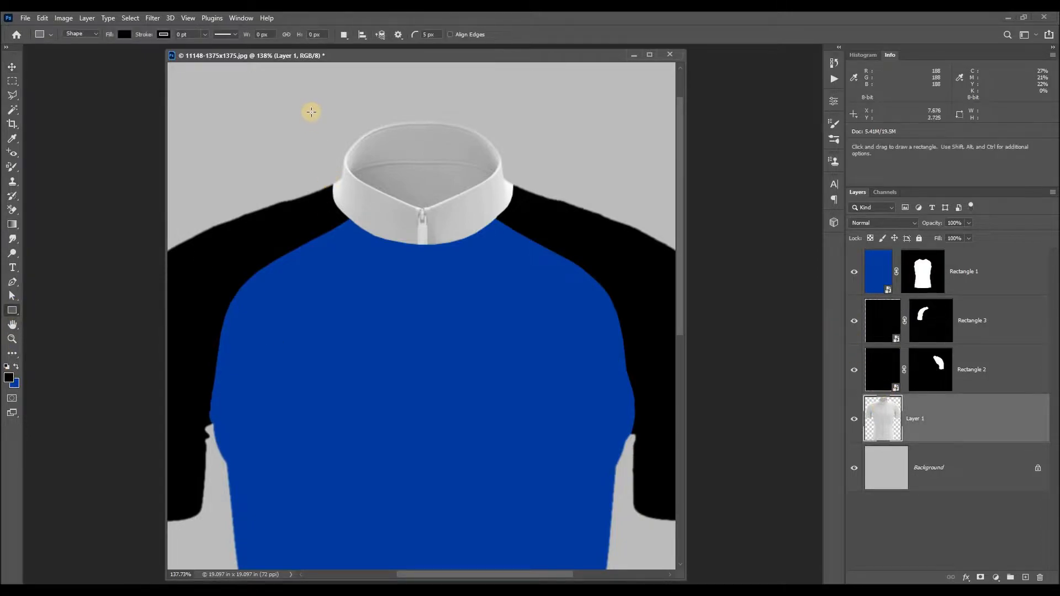
pyautogui.moveTo(322, 111); pyautogui.dragTo(524, 250)
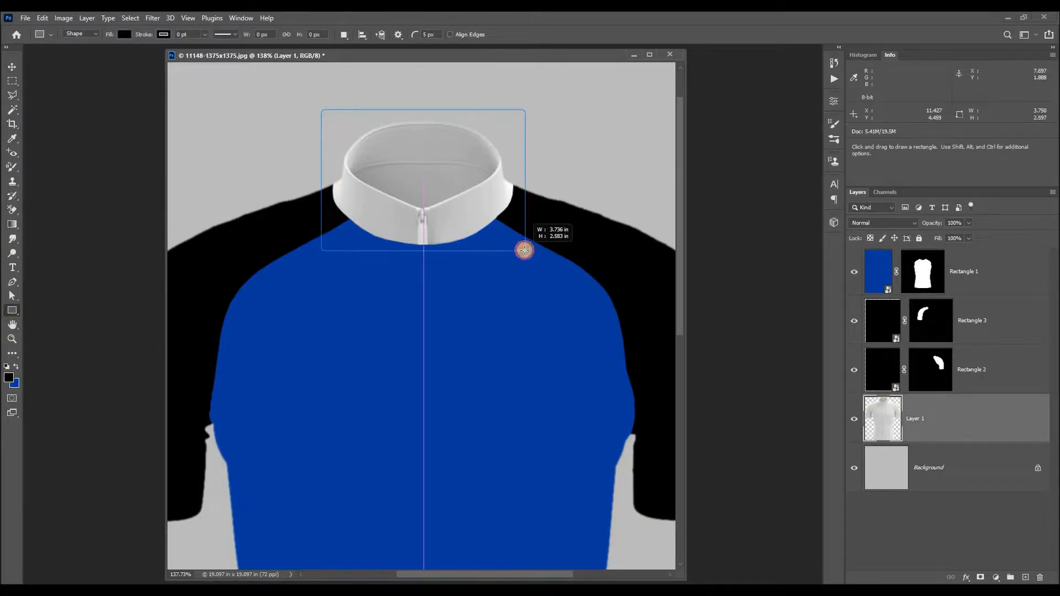
pyautogui.click(802, 92)
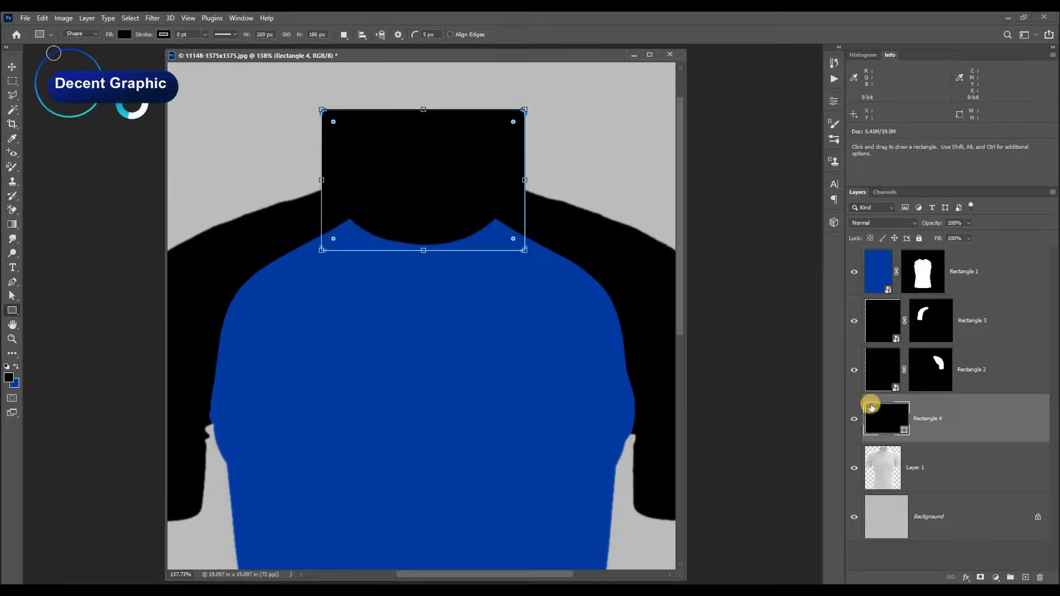
# - Convert the collar rectangle, Rectangle 4, to a smart object and hide it
pyautogui.rightClick(926, 423)
pyautogui.click(861, 273)
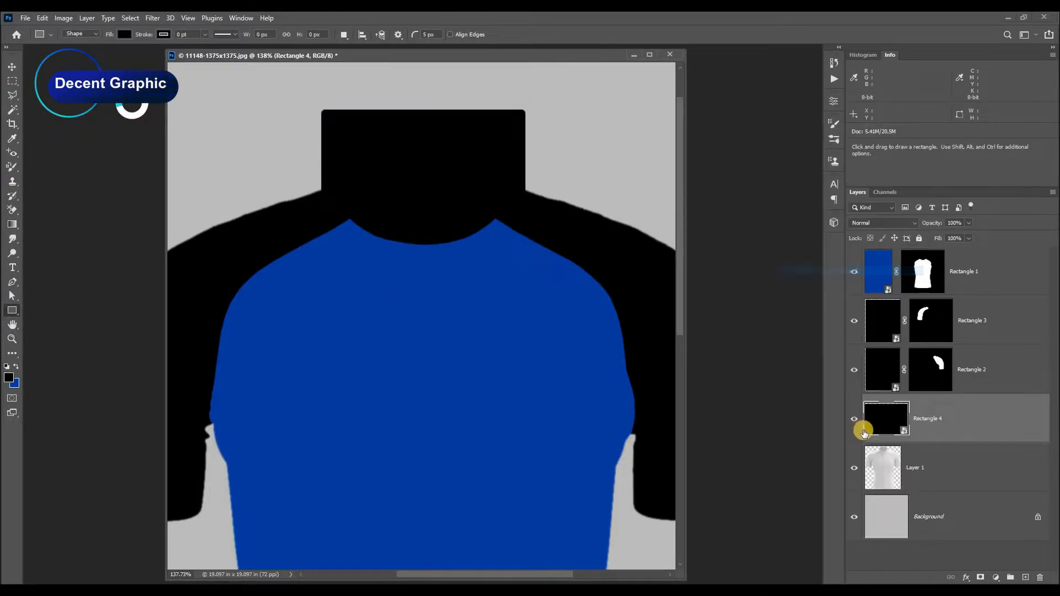
pyautogui.click(881, 448)
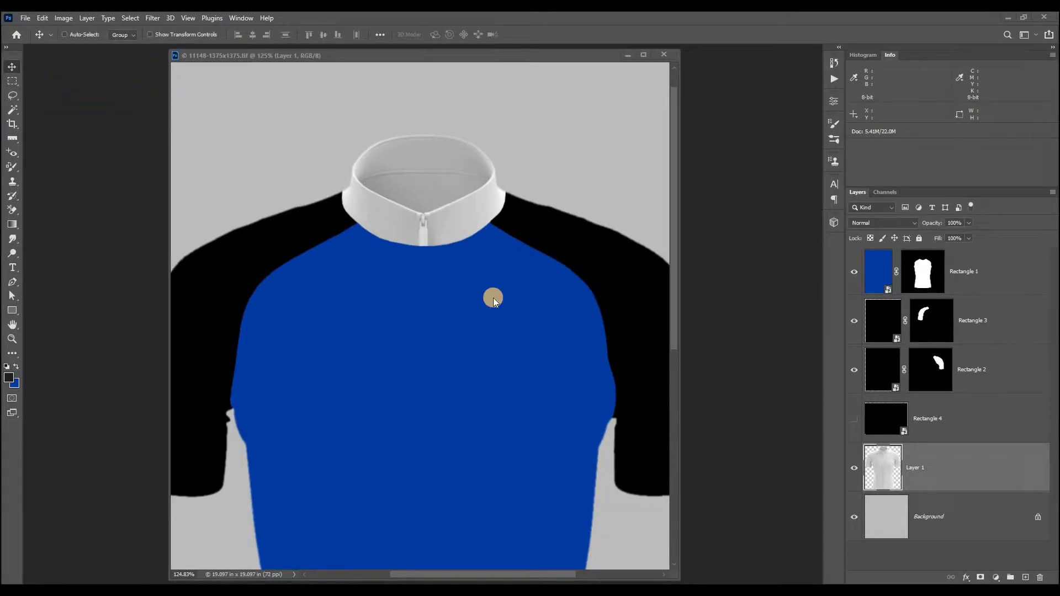
# - Check the visibility of Rectangle 4 and Layer 1, and load Layer 1's jersey outline as a selection
pyautogui.click(853, 424)
pyautogui.click(854, 423)
pyautogui.click(853, 468)
pyautogui.click(854, 468)
pyautogui.keyDown('ctrl'); pyautogui.click(878, 469); pyautogui.keyUp('ctrl')
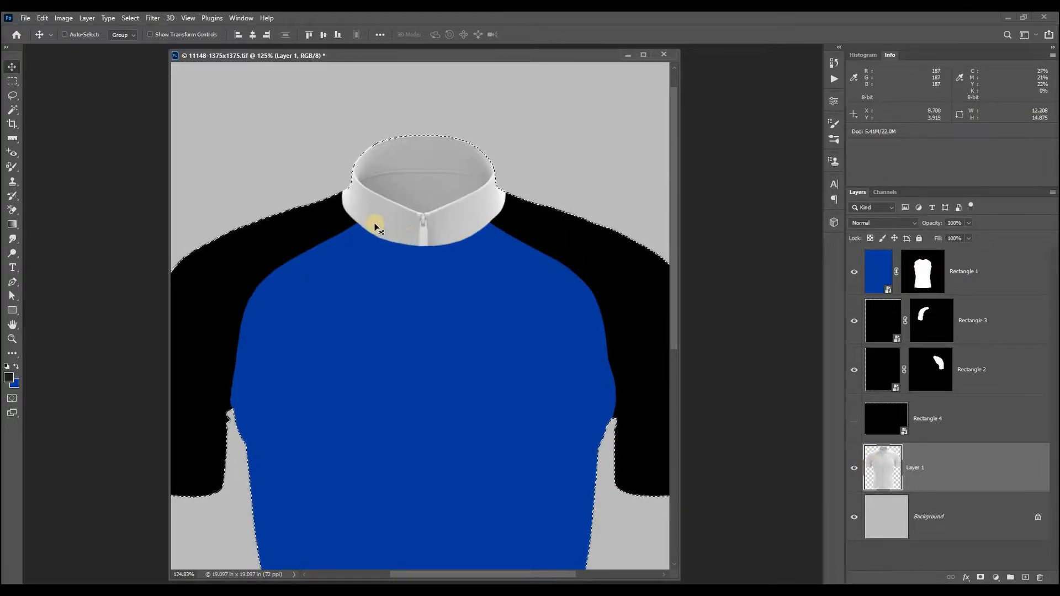
# - Subtract the torso and both sleeves from the selection with the Polygonal Lasso, tracing just below the collar seam
pyautogui.press('k')
pyautogui.press('l')
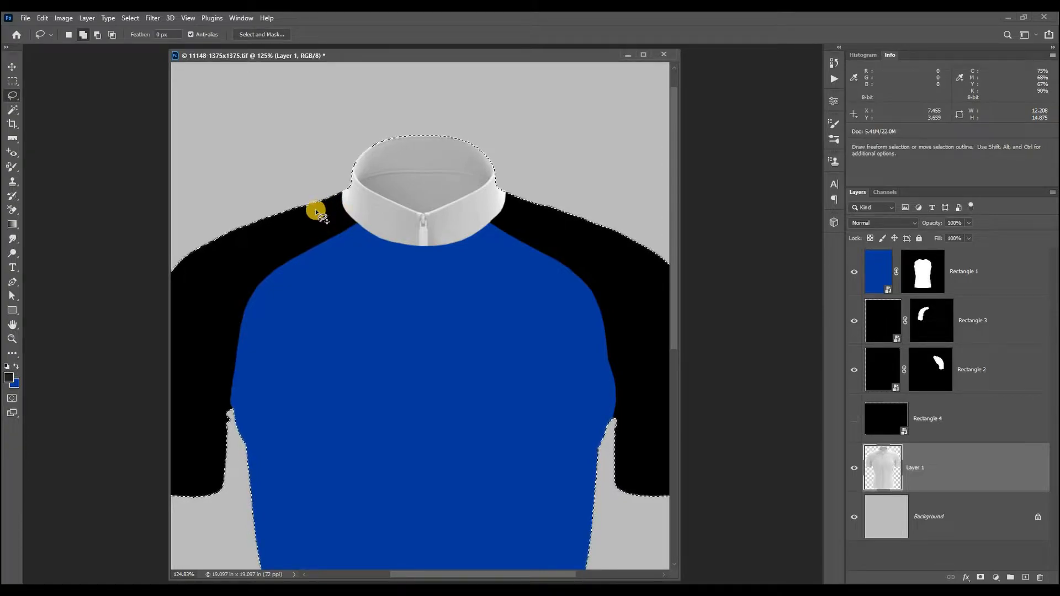
pyautogui.hotkey('shift', 'l')
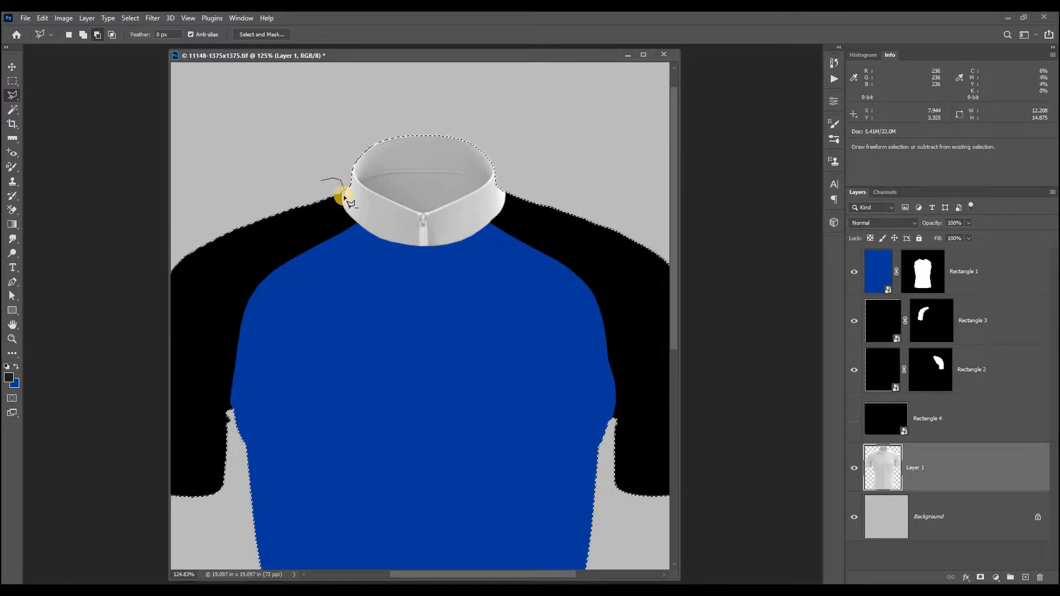
pyautogui.click(339, 181)
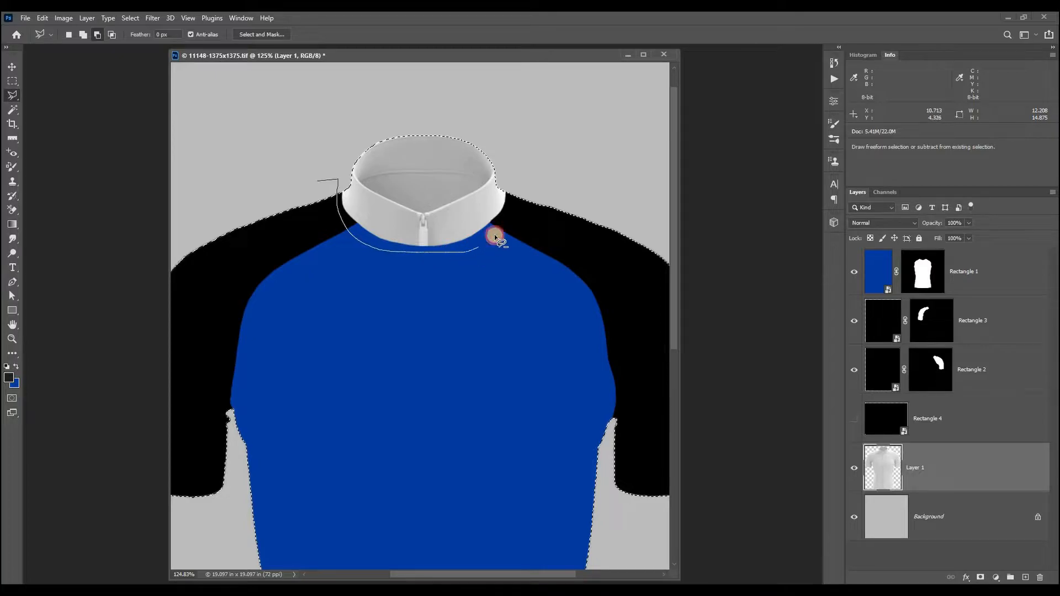
pyautogui.hotkey('ctrl', '-')
pyautogui.hotkey('ctrl', '-')
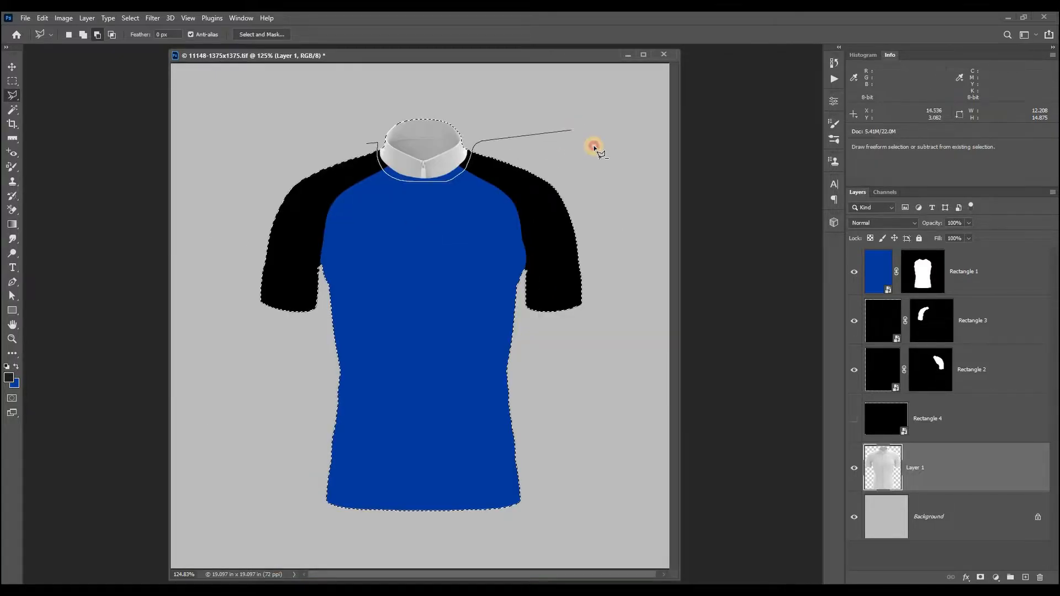
pyautogui.moveTo(243, 194); pyautogui.dragTo(250, 181)
pyautogui.doubleClick(251, 181)
# - Subtract the inner neck opening from the collar selection, following the collar's front edge and inner rim
pyautogui.moveTo(429, 205)
pyautogui.mouseDown()
pyautogui.moveTo(436, 237)
pyautogui.moveTo(414, 310)
pyautogui.mouseUp()
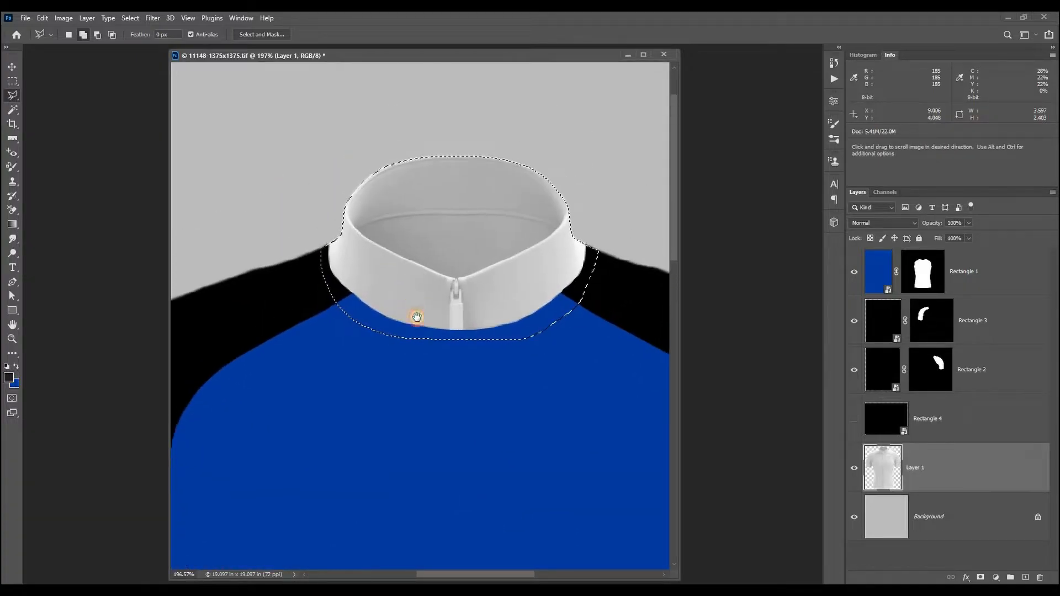
pyautogui.moveTo(408, 240)
pyautogui.mouseDown()
pyautogui.moveTo(395, 260)
pyautogui.moveTo(413, 252)
pyautogui.moveTo(473, 268)
pyautogui.mouseUp()
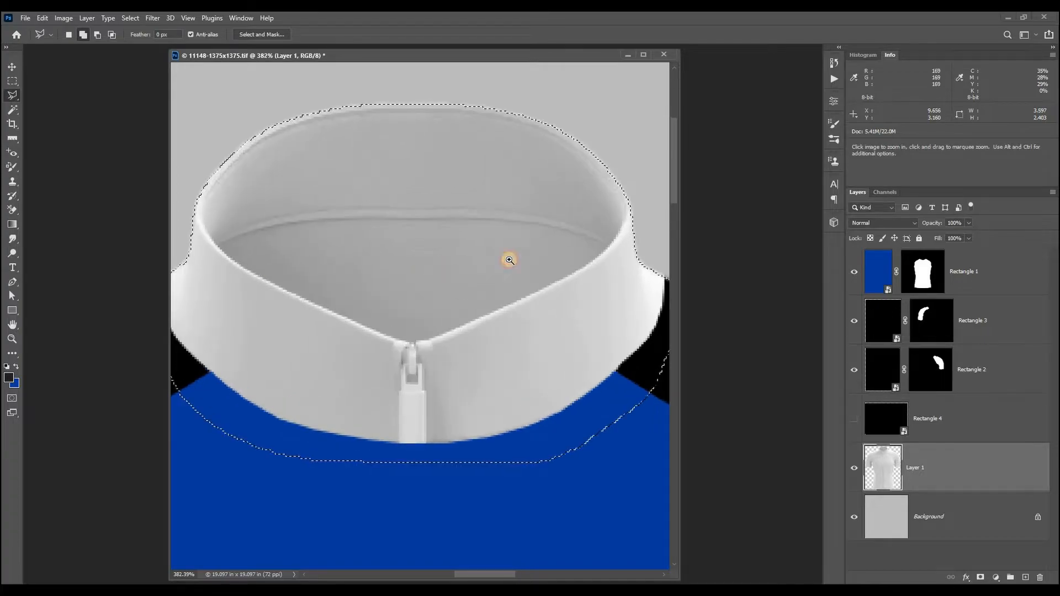
pyautogui.keyDown('alt'); pyautogui.click(604, 177); pyautogui.keyUp('alt')
pyautogui.click(624, 210)
pyautogui.click(601, 224)
pyautogui.doubleClick(569, 188)
pyautogui.keyDown('alt'); pyautogui.click(616, 205); pyautogui.keyUp('alt')
pyautogui.moveTo(620, 207)
pyautogui.mouseDown()
pyautogui.moveTo(605, 253)
pyautogui.moveTo(561, 279)
pyautogui.moveTo(583, 269)
pyautogui.moveTo(453, 340)
pyautogui.moveTo(457, 331)
pyautogui.moveTo(398, 345)
pyautogui.moveTo(283, 307)
pyautogui.moveTo(327, 313)
pyautogui.moveTo(288, 296)
pyautogui.moveTo(350, 302)
pyautogui.moveTo(346, 310)
pyautogui.moveTo(296, 279)
pyautogui.moveTo(294, 231)
pyautogui.moveTo(358, 174)
pyautogui.moveTo(440, 144)
pyautogui.moveTo(506, 144)
pyautogui.moveTo(336, 182)
pyautogui.moveTo(421, 170)
pyautogui.moveTo(458, 180)
pyautogui.moveTo(502, 206)
pyautogui.moveTo(548, 259)
pyautogui.moveTo(499, 265)
pyautogui.mouseUp()
pyautogui.press('space')
pyautogui.hotkey('ctrl', '1')
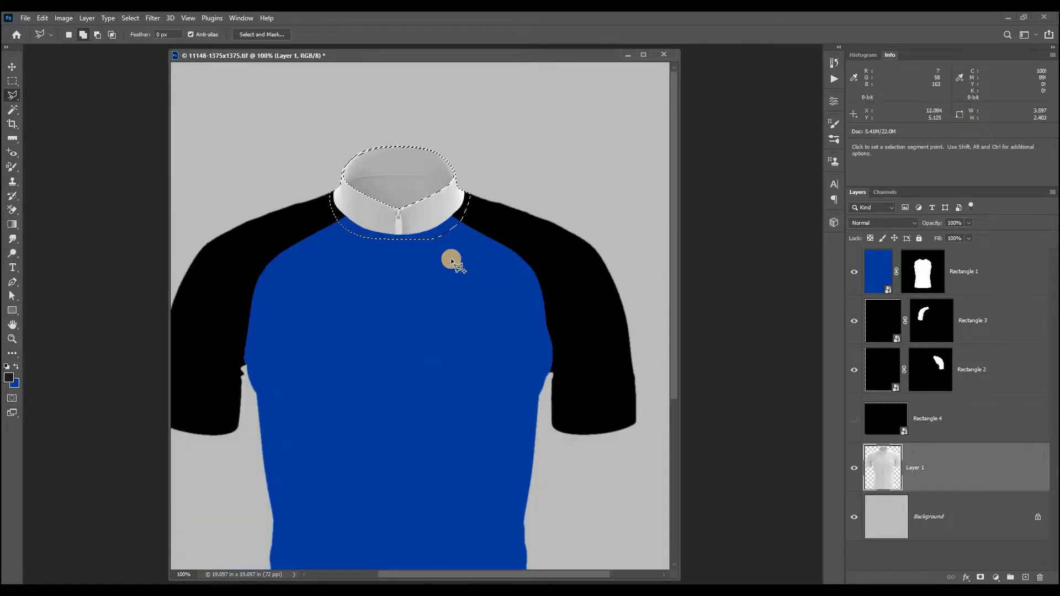
# - Show Rectangle 4 and add a layer mask to it from the collar selection
pyautogui.click(854, 420)
pyautogui.click(878, 417)
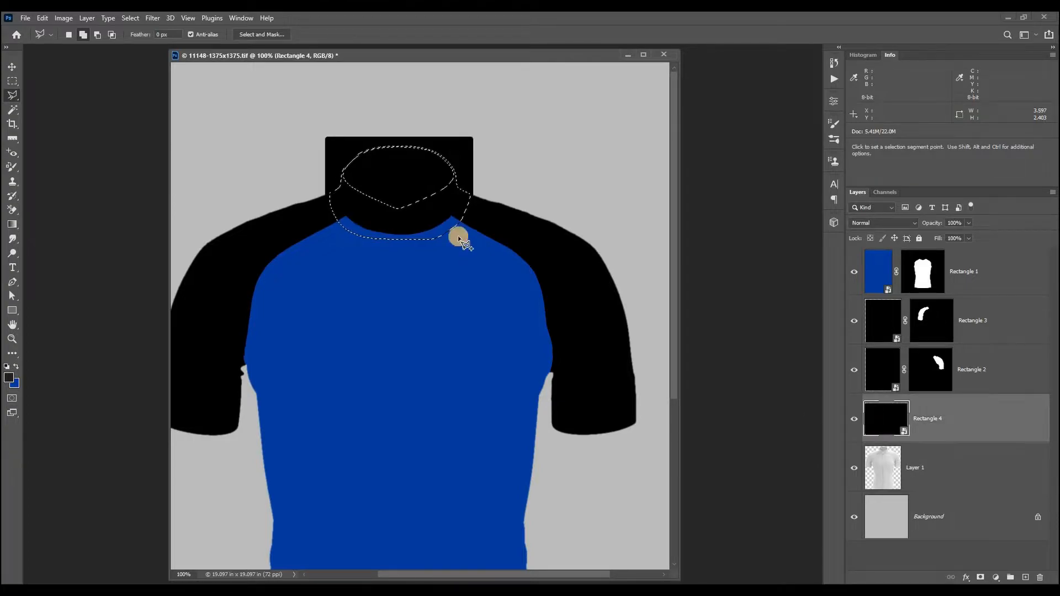
pyautogui.click(978, 578)
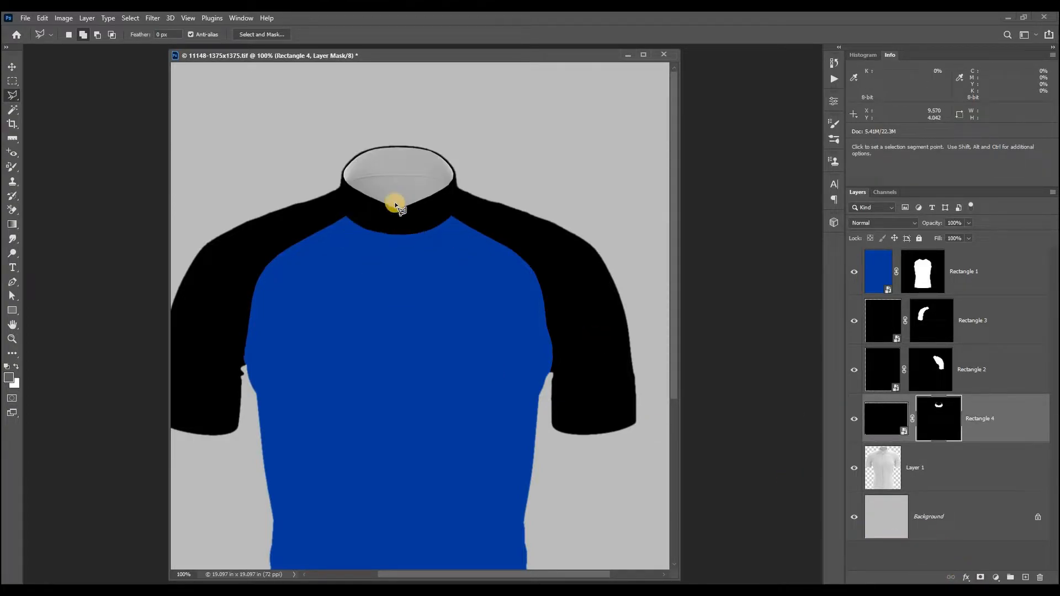
pyautogui.hotkey('ctrl', '0')
pyautogui.press('v')
pyautogui.moveTo(432, 275); pyautogui.dragTo(343, 236)
pyautogui.hotkey('ctrl', 'z')
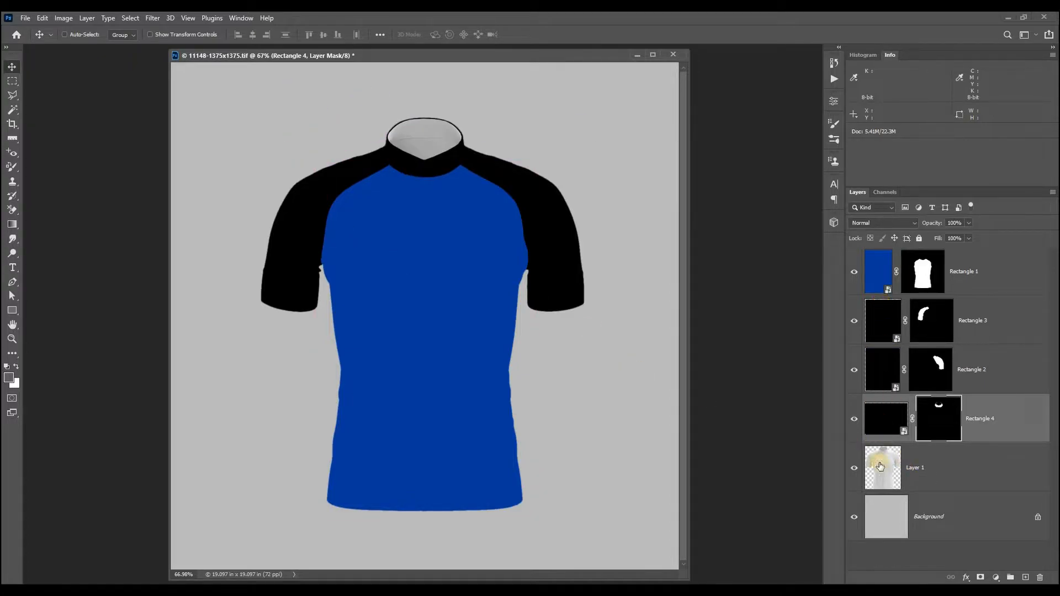
# - Select Layer 1 and hide the torso, sleeve and collar layers, Rectangle 1 to Rectangle 4
pyautogui.click(865, 445)
pyautogui.click(854, 419)
pyautogui.click(855, 419)
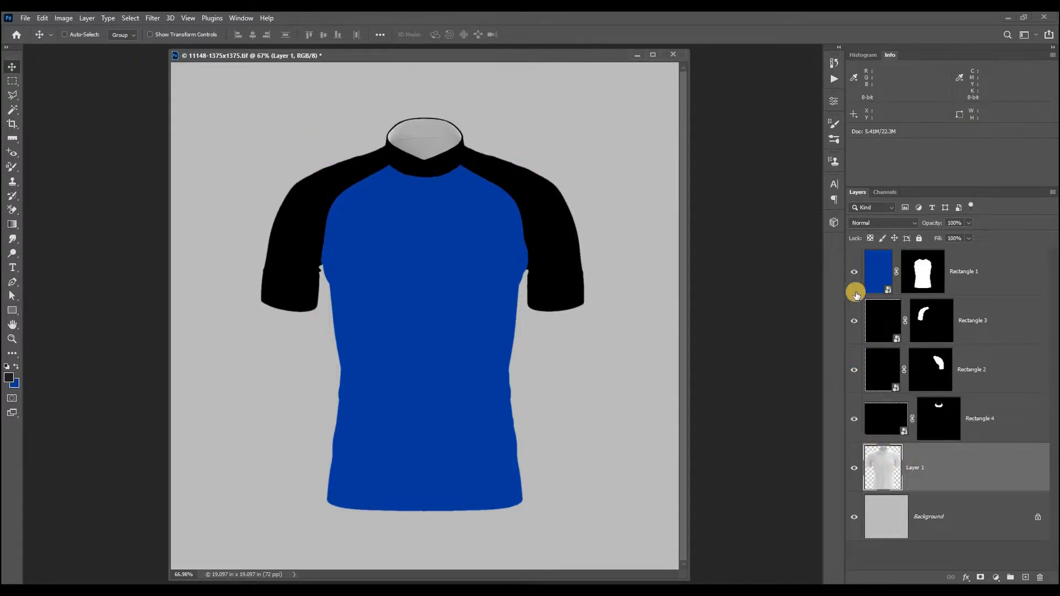
pyautogui.click(853, 279)
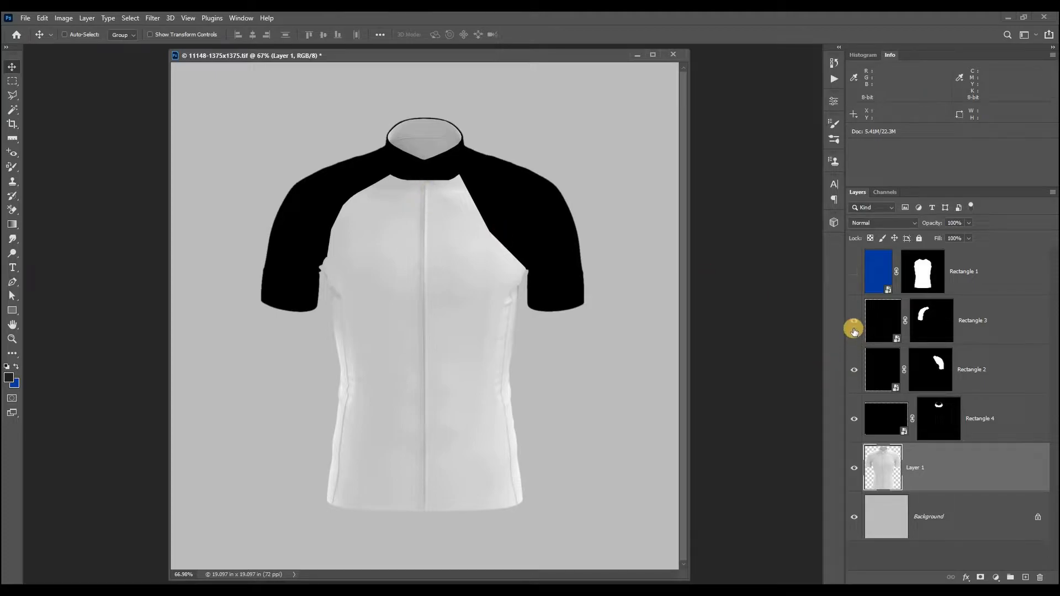
pyautogui.moveTo(855, 425); pyautogui.dragTo(855, 428)
# - Draw a narrow dark rectangle about 0.57 by 13.53 in over the jersey's full front zipper, directly above Layer 1
pyautogui.hotkey('ctrl', 'space')
pyautogui.moveTo(421, 159); pyautogui.dragTo(470, 276)
pyautogui.moveTo(434, 209); pyautogui.dragTo(447, 238)
pyautogui.hotkey('ctrl', '0')
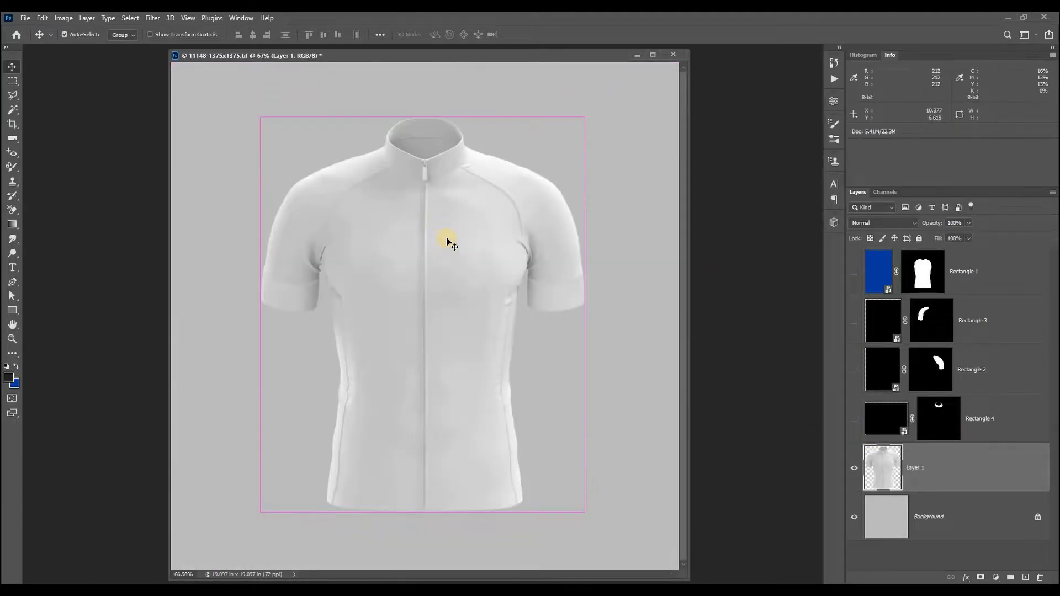
pyautogui.click(11, 310)
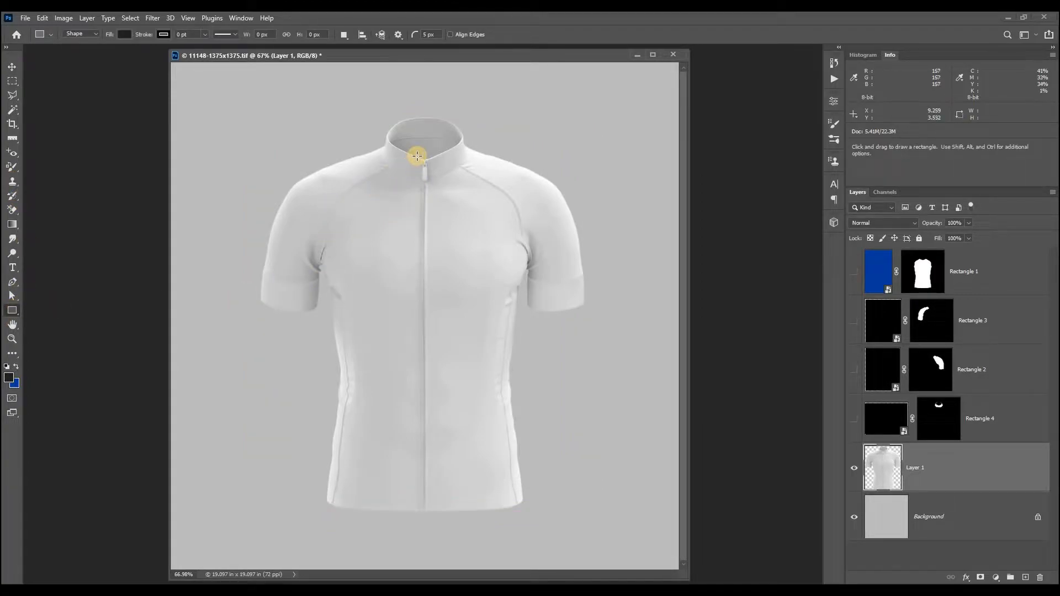
pyautogui.moveTo(417, 156); pyautogui.dragTo(431, 515)
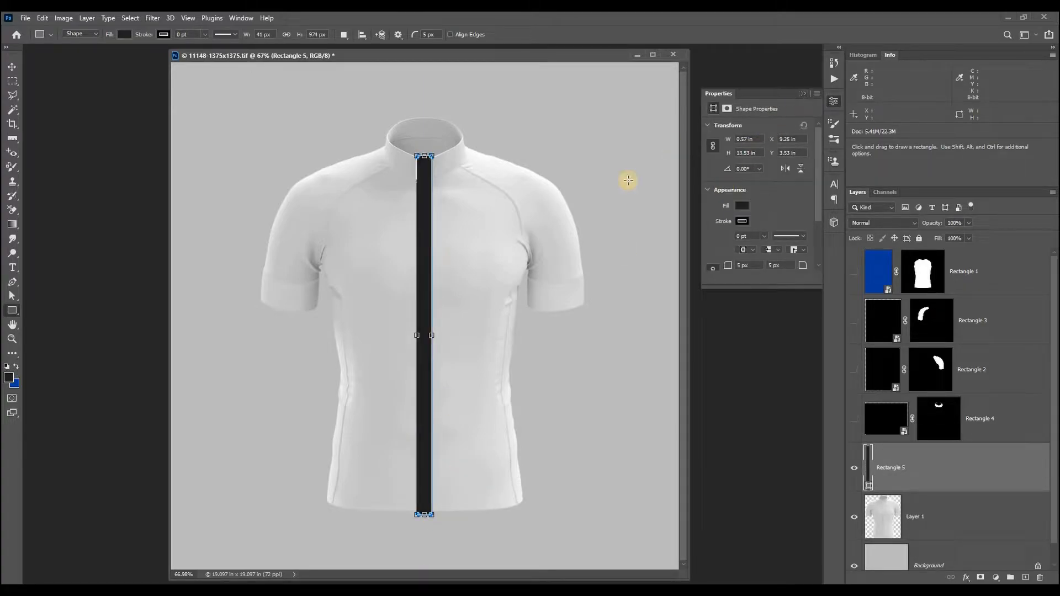
pyautogui.click(803, 93)
# - Convert the zipper strip layer, Rectangle 5, to a smart object, hide it and select Layer 1
pyautogui.click(853, 471)
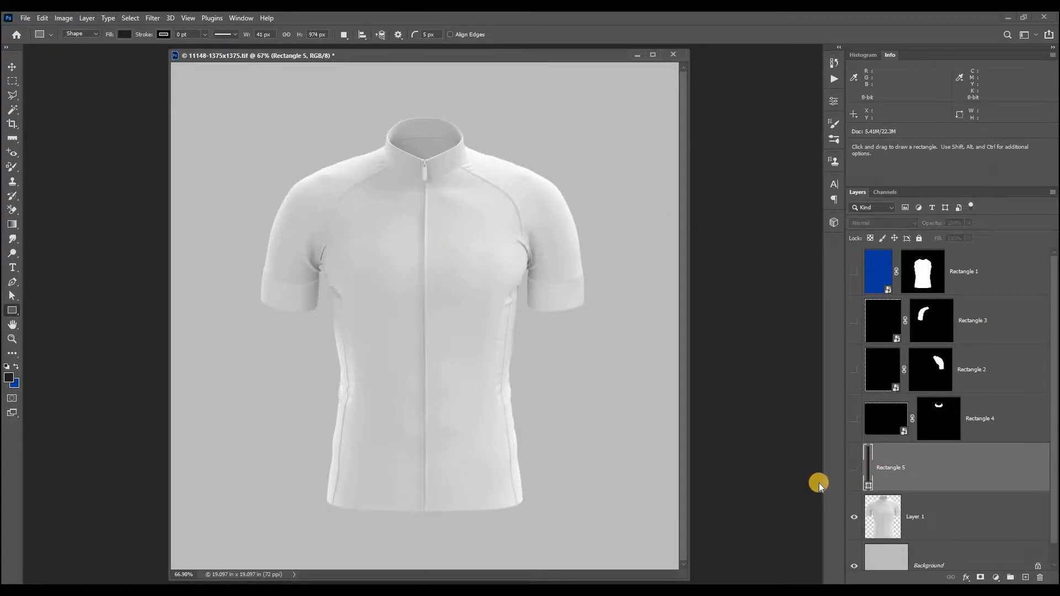
pyautogui.click(884, 514)
pyautogui.click(899, 469)
pyautogui.rightClick(898, 471)
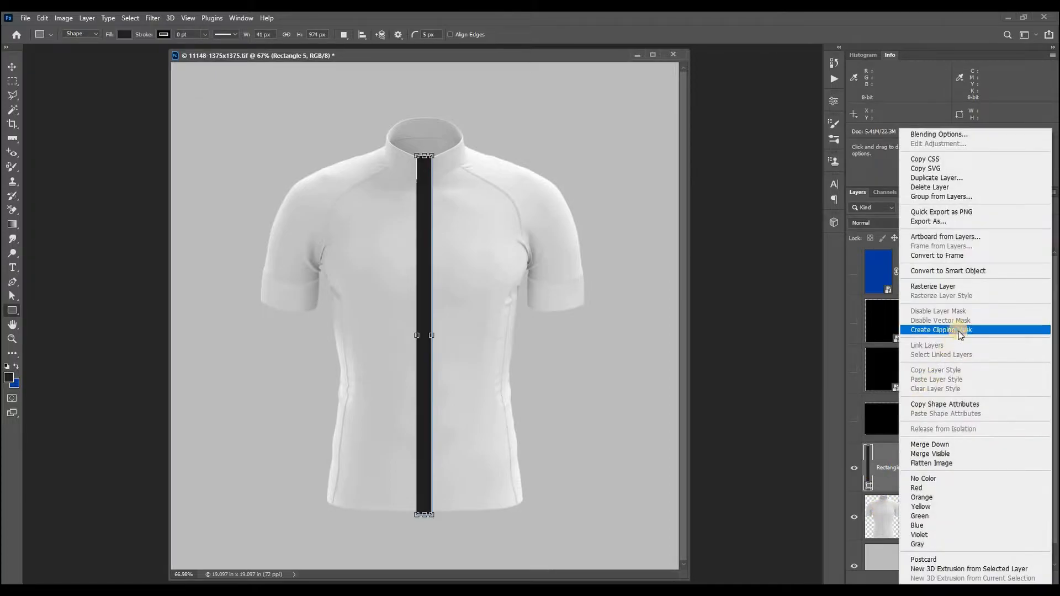
pyautogui.click(962, 272)
pyautogui.click(888, 509)
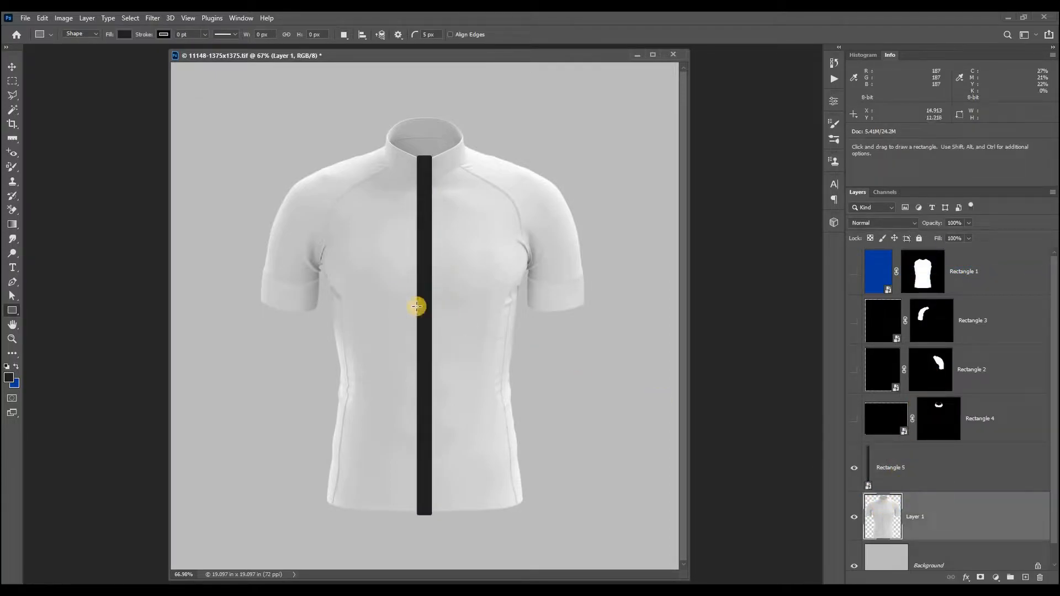
pyautogui.click(852, 467)
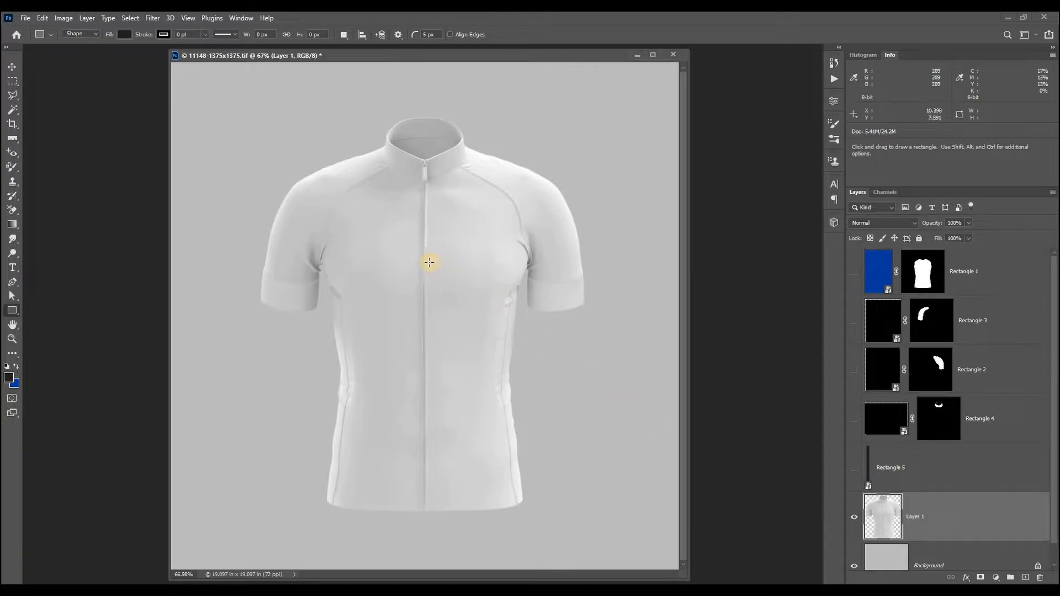
# - Trace a polygonal lasso outline up the left edge of the zipper teeth, from the jersey's hem to just below the puller
pyautogui.press('l')
pyautogui.scroll(5, 445, 513)
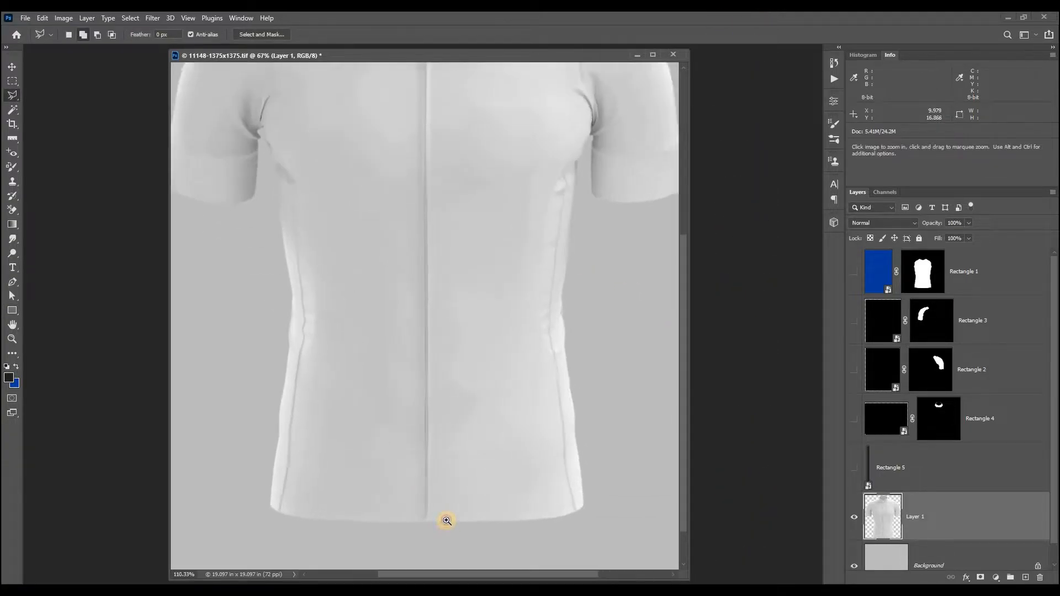
pyautogui.scroll(3, 431, 381)
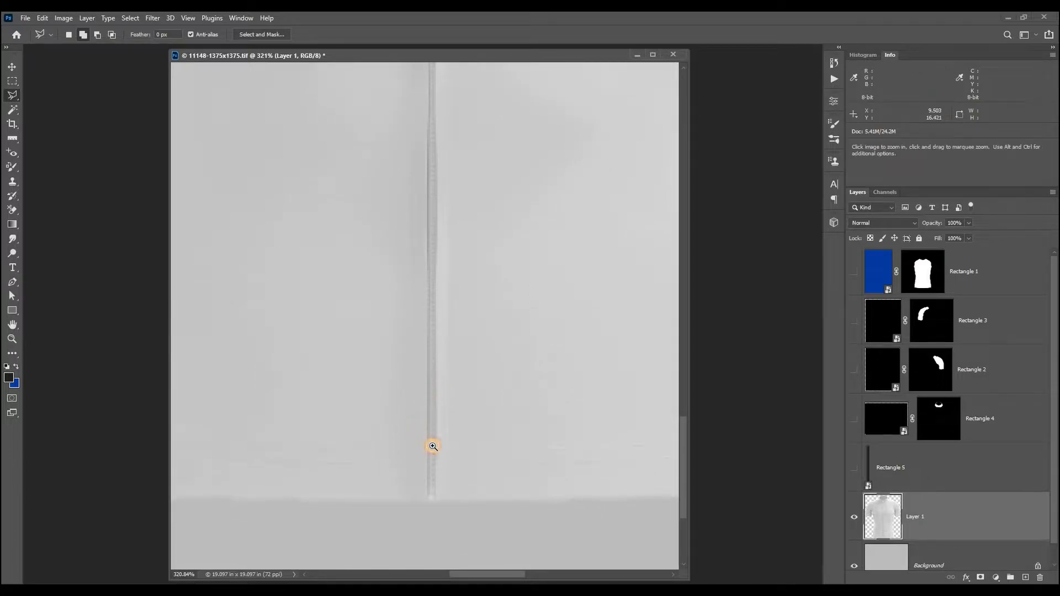
pyautogui.scroll(2, 442, 431)
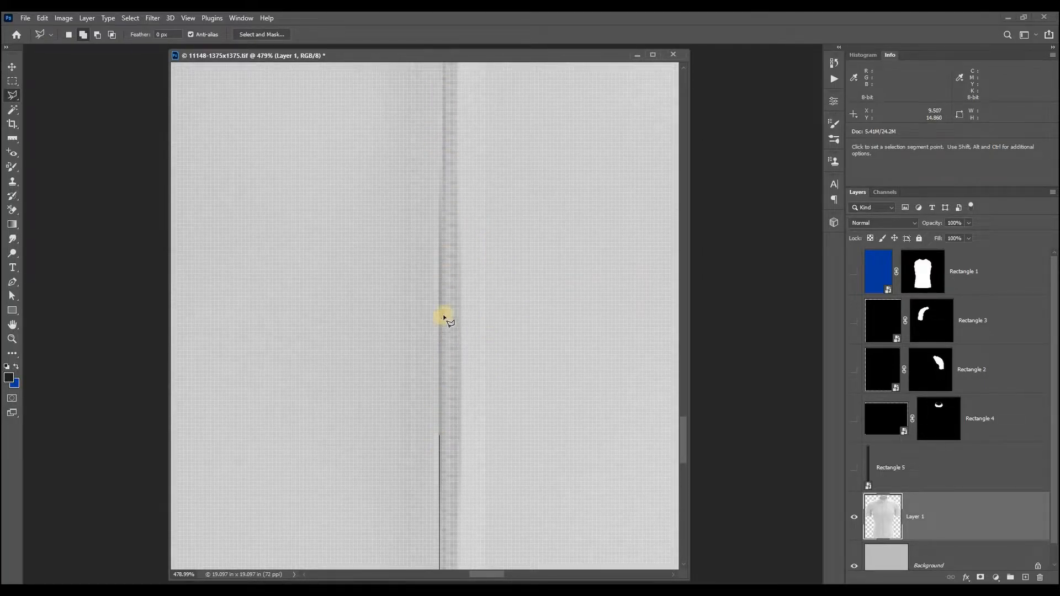
pyautogui.moveTo(437, 183); pyautogui.dragTo(447, 358)
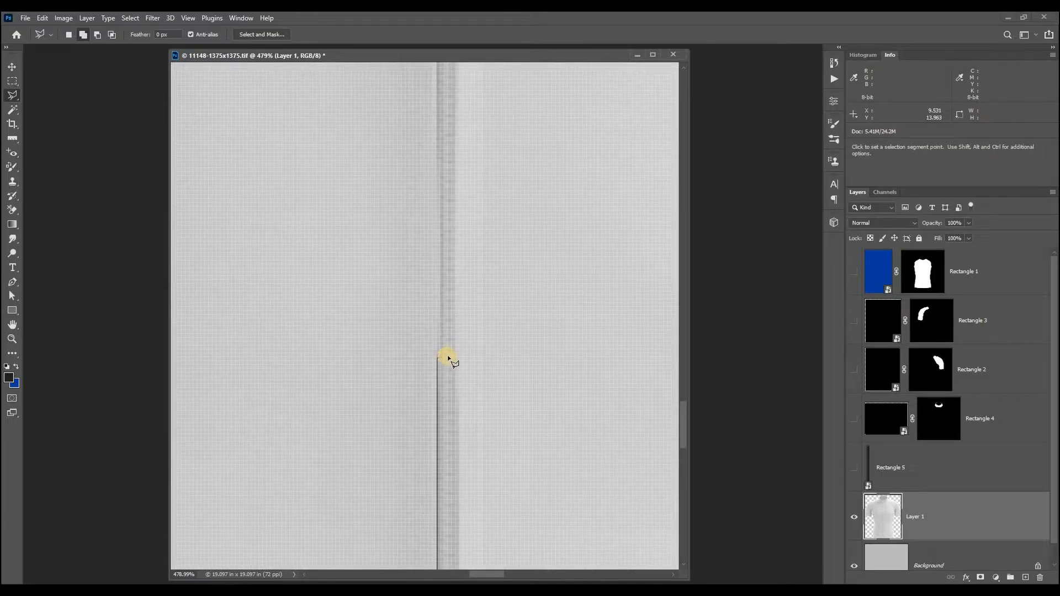
pyautogui.scroll(-2, 447, 359)
pyautogui.click(439, 360)
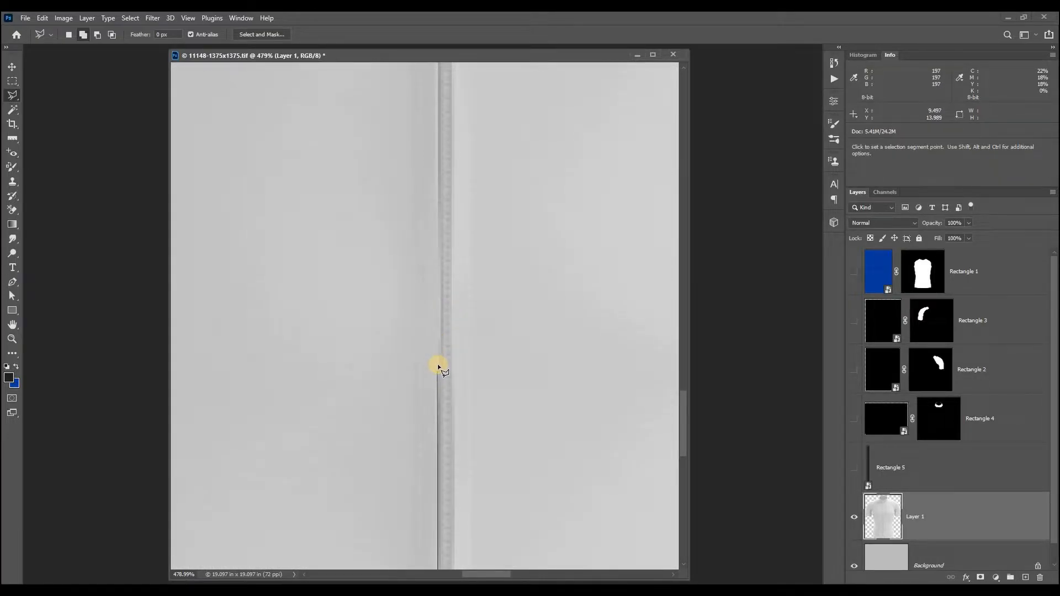
pyautogui.click(439, 324)
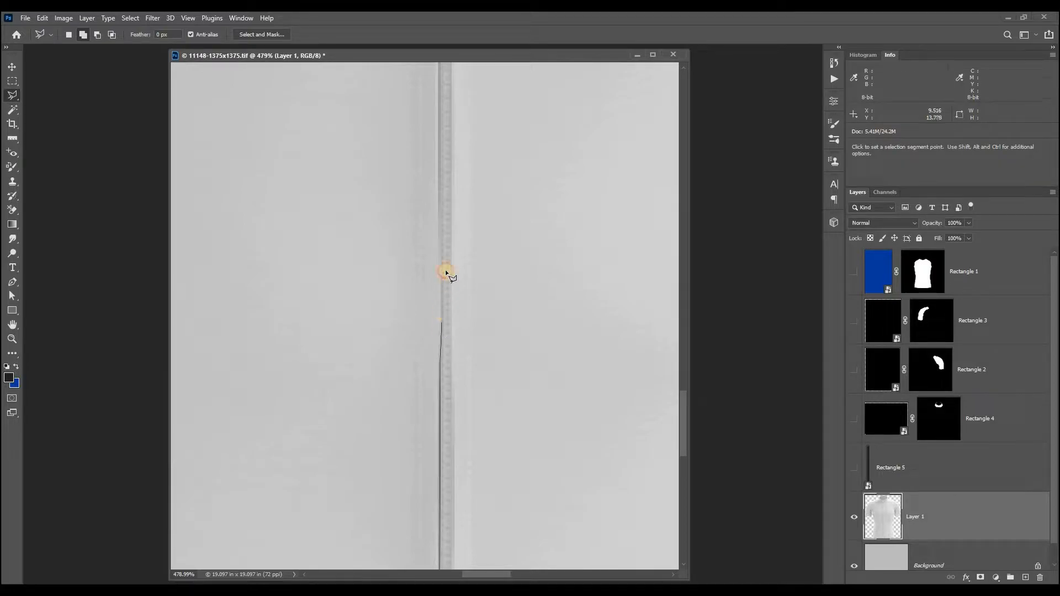
pyautogui.moveTo(439, 237); pyautogui.dragTo(444, 317)
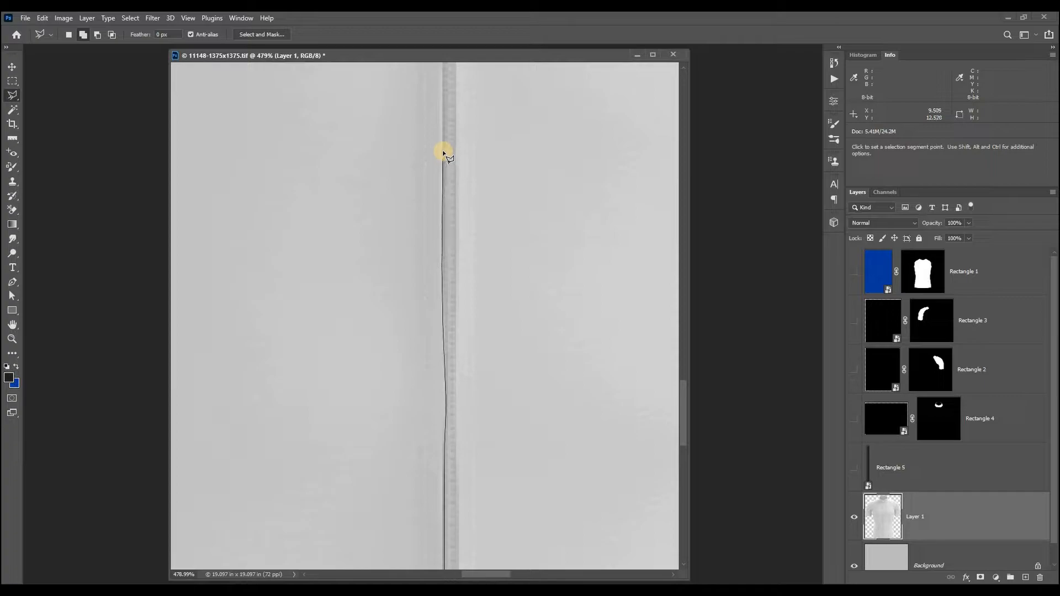
pyautogui.click(444, 231)
pyautogui.moveTo(461, 140); pyautogui.dragTo(437, 370)
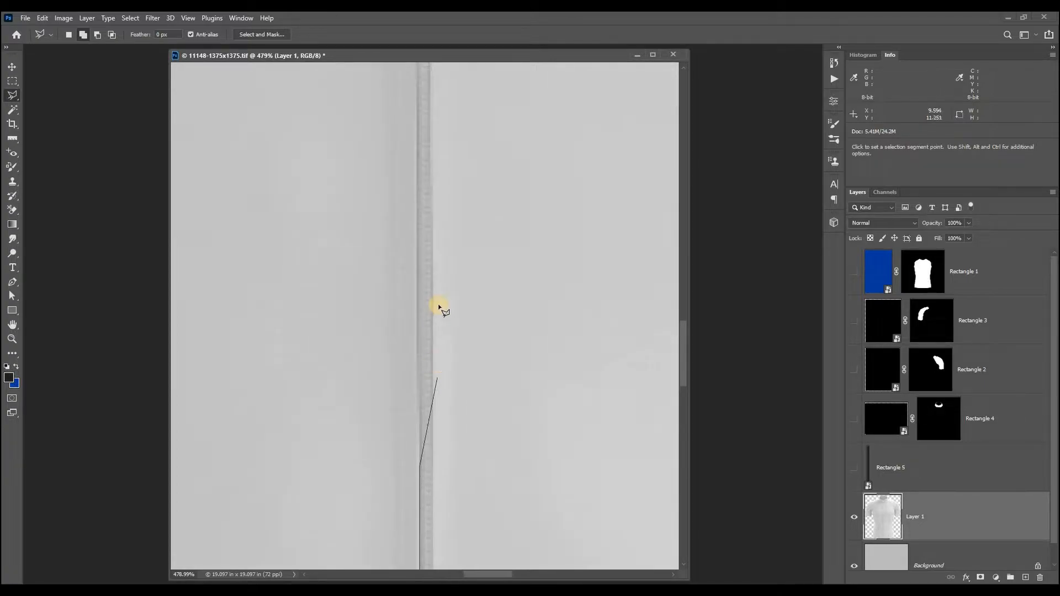
pyautogui.click(419, 317)
pyautogui.click(419, 110)
pyautogui.moveTo(421, 110); pyautogui.dragTo(415, 362)
pyautogui.click(409, 190)
pyautogui.moveTo(414, 168); pyautogui.dragTo(392, 385)
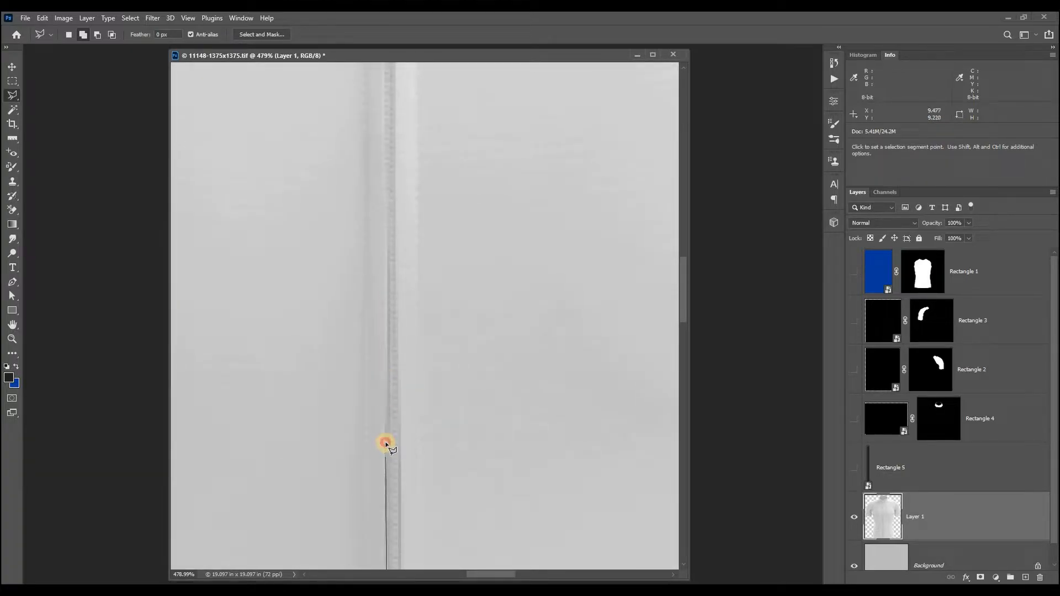
pyautogui.moveTo(383, 118); pyautogui.dragTo(366, 392)
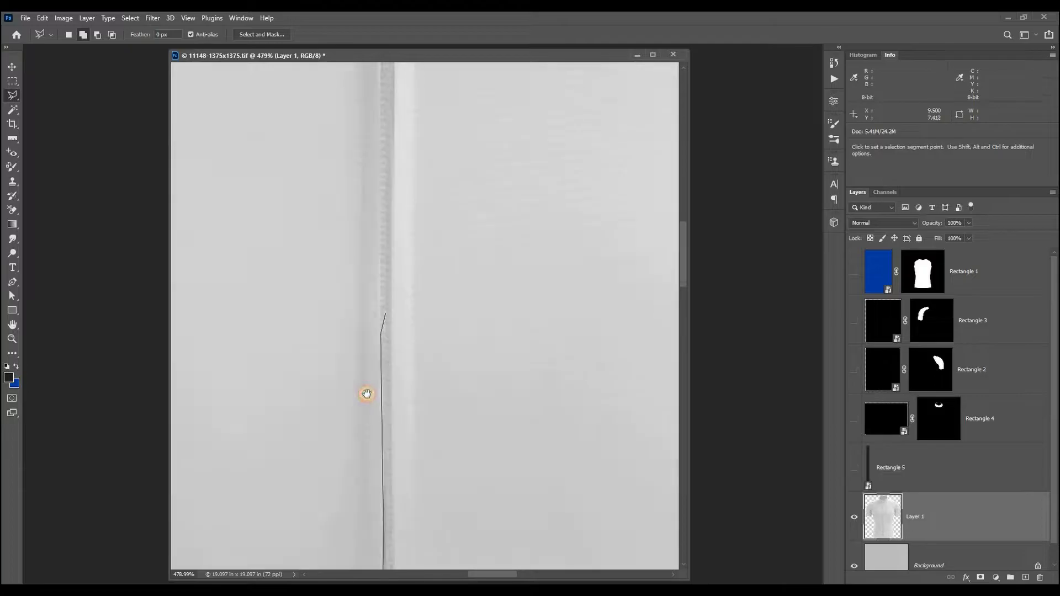
pyautogui.moveTo(408, 325); pyautogui.dragTo(426, 371)
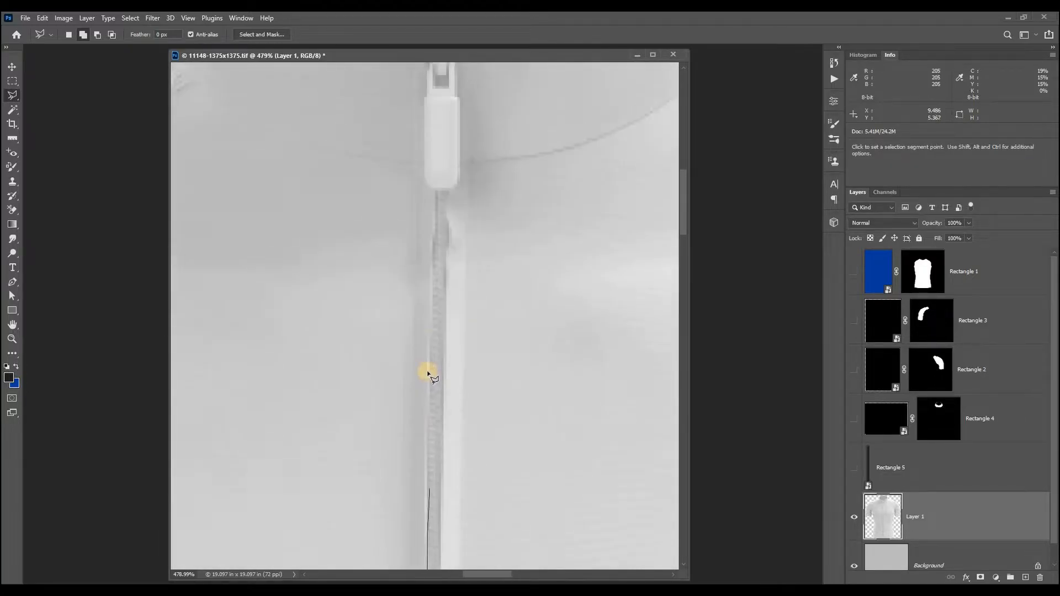
pyautogui.moveTo(436, 200); pyautogui.dragTo(435, 333)
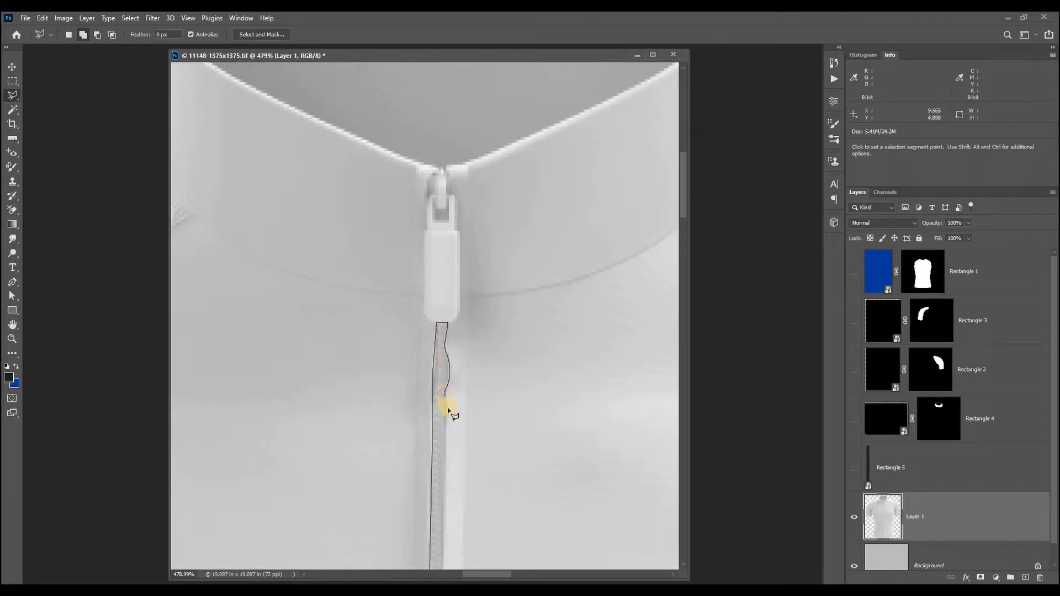
# - Continue the lasso outline down the right edge of the zipper teeth to the hem and close the selection
pyautogui.moveTo(446, 428); pyautogui.dragTo(475, 127)
pyautogui.click(463, 347)
pyautogui.click(470, 399)
pyautogui.moveTo(470, 401); pyautogui.dragTo(468, 195)
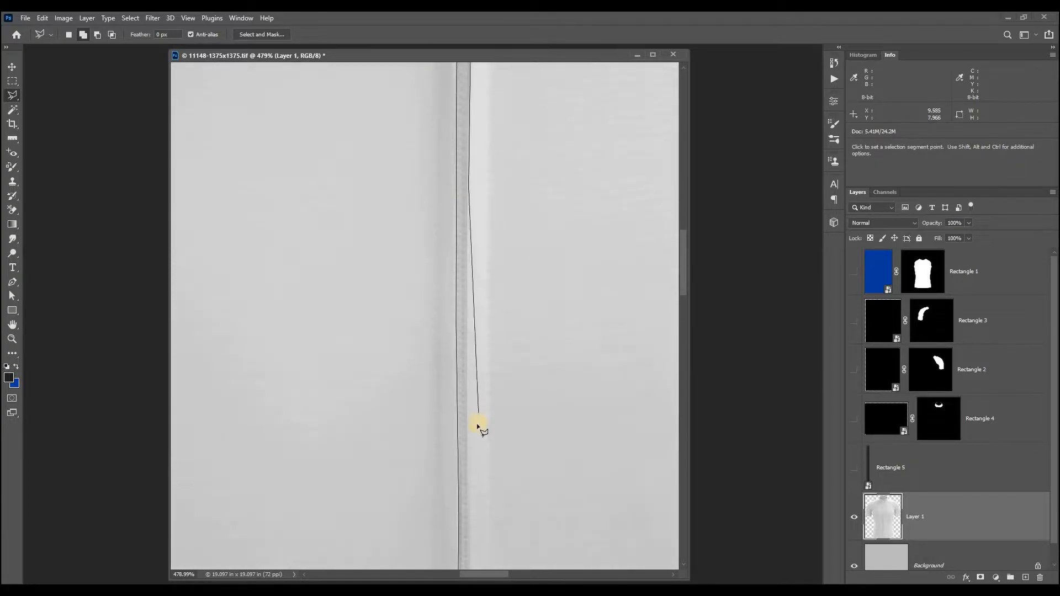
pyautogui.click(466, 438)
pyautogui.moveTo(466, 438); pyautogui.dragTo(490, 216)
pyautogui.click(493, 342)
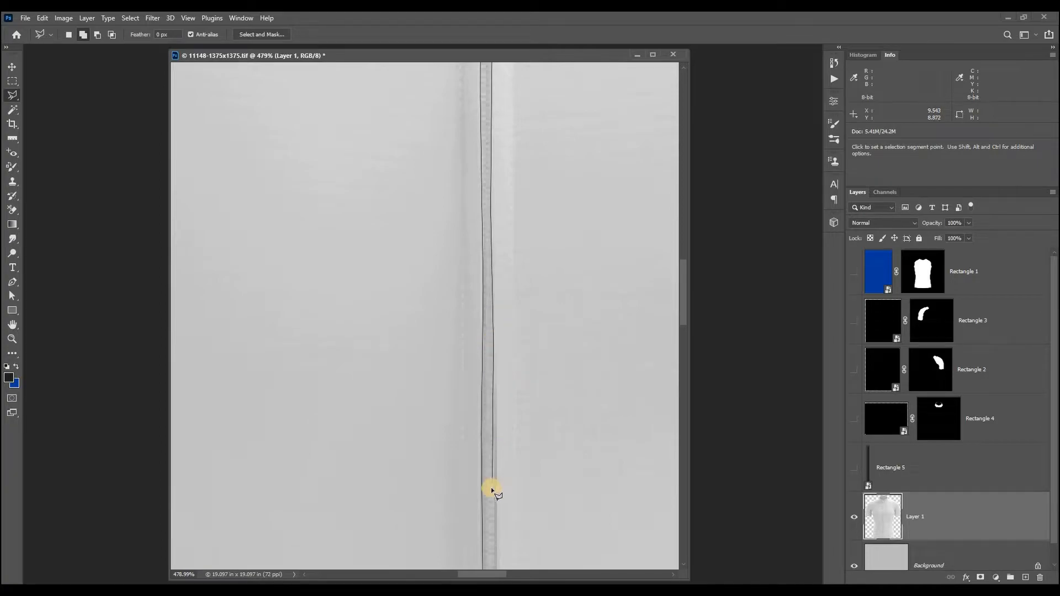
pyautogui.click(496, 494)
pyautogui.moveTo(496, 494); pyautogui.dragTo(491, 194)
pyautogui.click(490, 449)
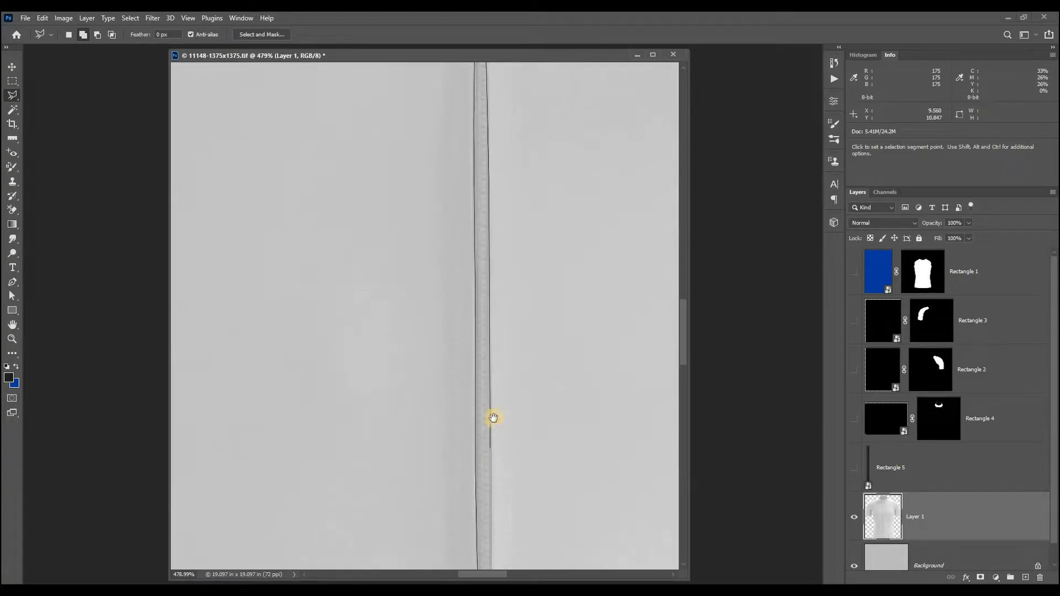
pyautogui.moveTo(491, 419); pyautogui.dragTo(512, 154)
pyautogui.moveTo(512, 482); pyautogui.dragTo(542, 211)
pyautogui.click(544, 468)
pyautogui.moveTo(543, 467); pyautogui.dragTo(544, 166)
pyautogui.click(545, 401)
pyautogui.moveTo(546, 401); pyautogui.dragTo(551, 168)
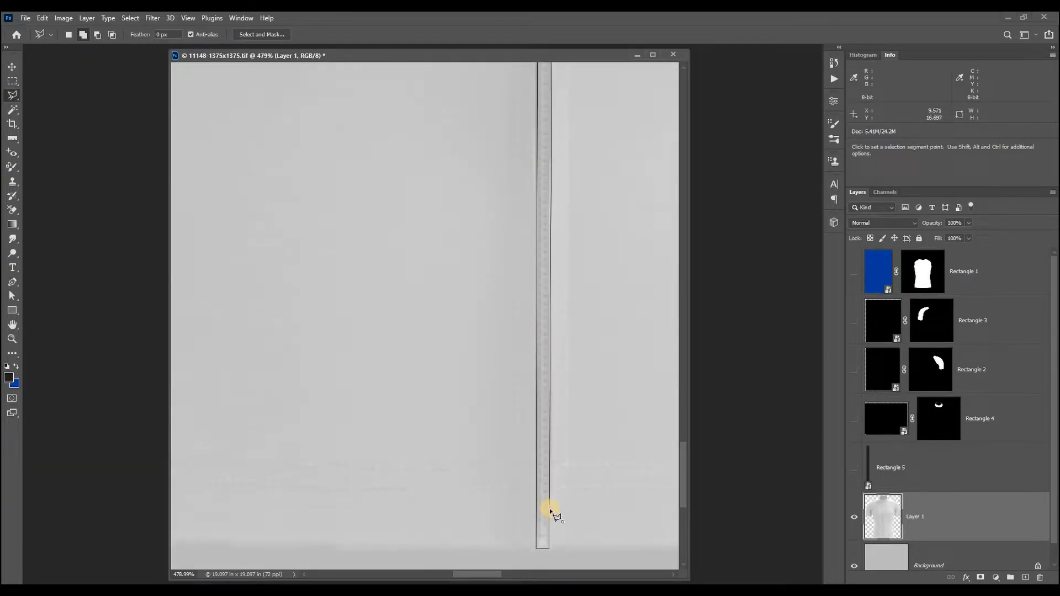
pyautogui.doubleClick(551, 421)
pyautogui.hotkey('ctrl', '0')
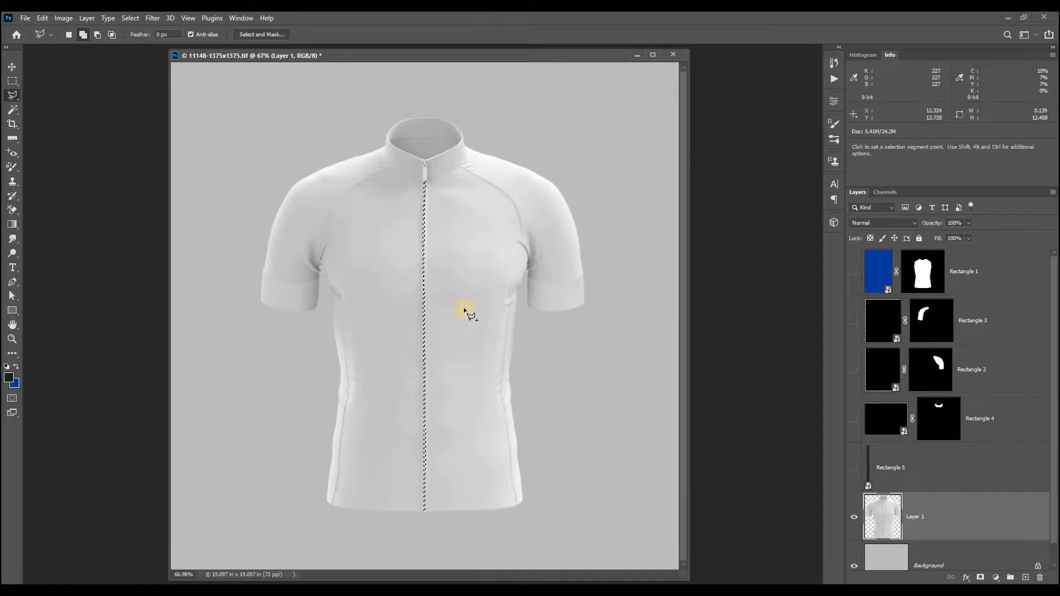
# - Show Rectangle 5 and add a layer mask to it from the zipper teeth selection
pyautogui.click(855, 476)
pyautogui.click(883, 466)
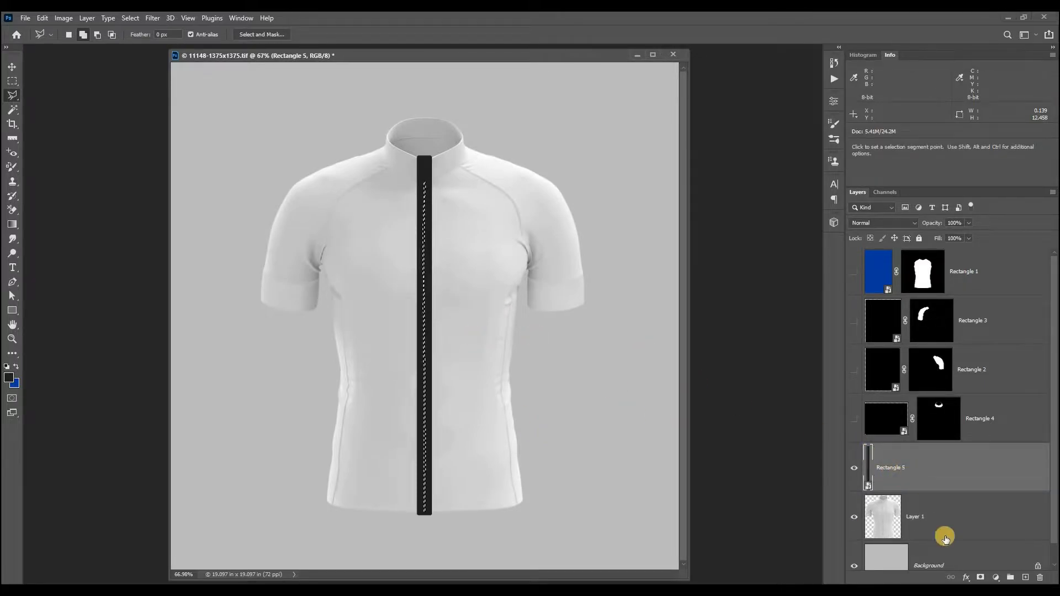
pyautogui.click(981, 577)
# - Draw a dark rounded rectangle about 22 by 61 px covering the zipper puller and nudge it slightly left to centre it
pyautogui.moveTo(414, 208); pyautogui.dragTo(460, 268)
pyautogui.moveTo(461, 218)
pyautogui.mouseDown()
pyautogui.moveTo(487, 308)
pyautogui.moveTo(491, 209)
pyautogui.mouseUp()
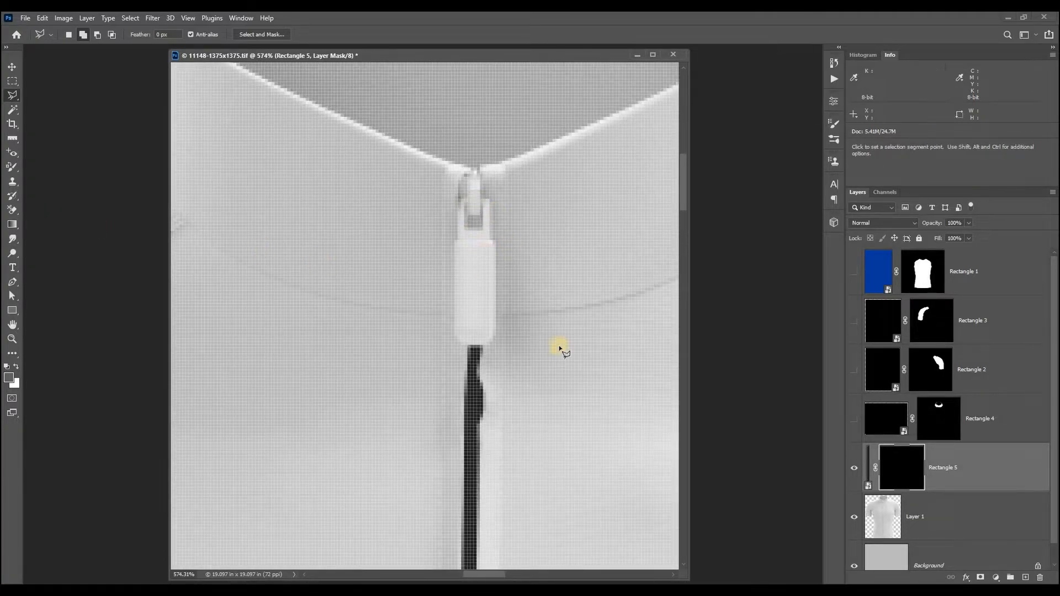
pyautogui.click(18, 312)
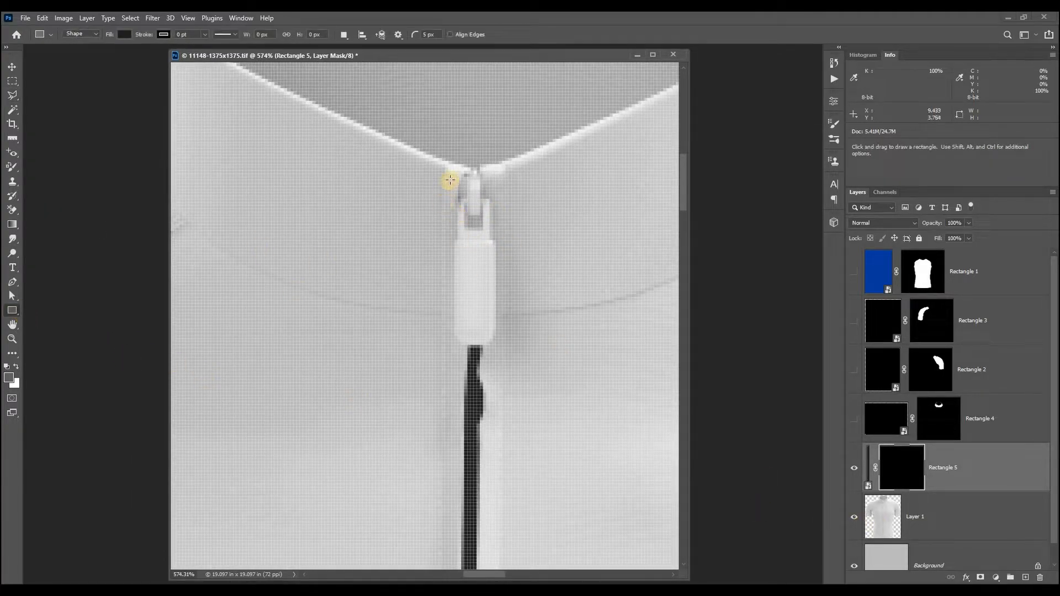
pyautogui.moveTo(446, 166); pyautogui.dragTo(514, 356)
pyautogui.click(790, 105)
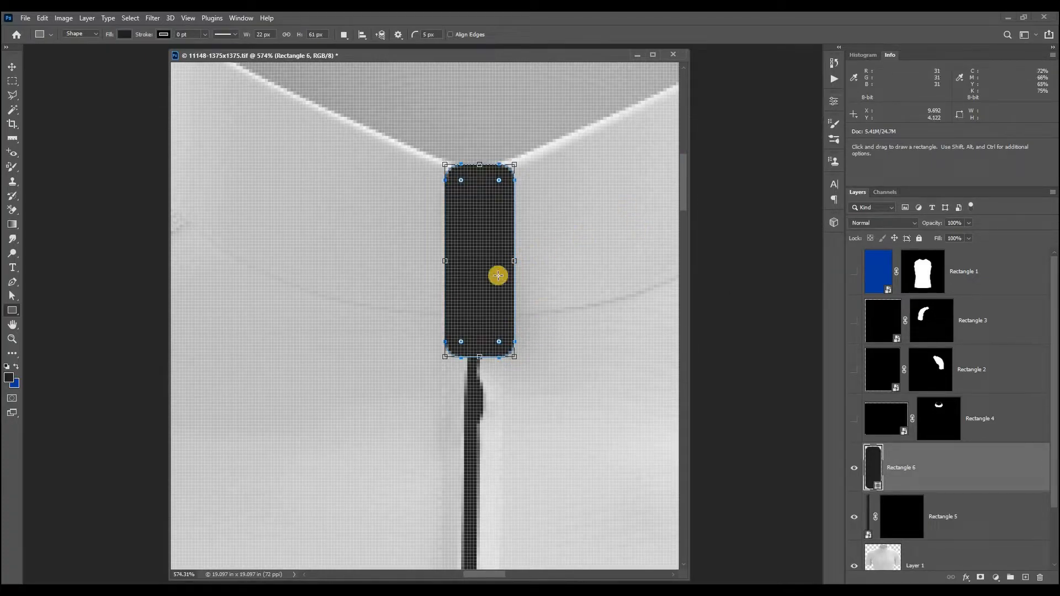
pyautogui.press('v')
pyautogui.press('Left')
pyautogui.press('Left')
pyautogui.press('Left')
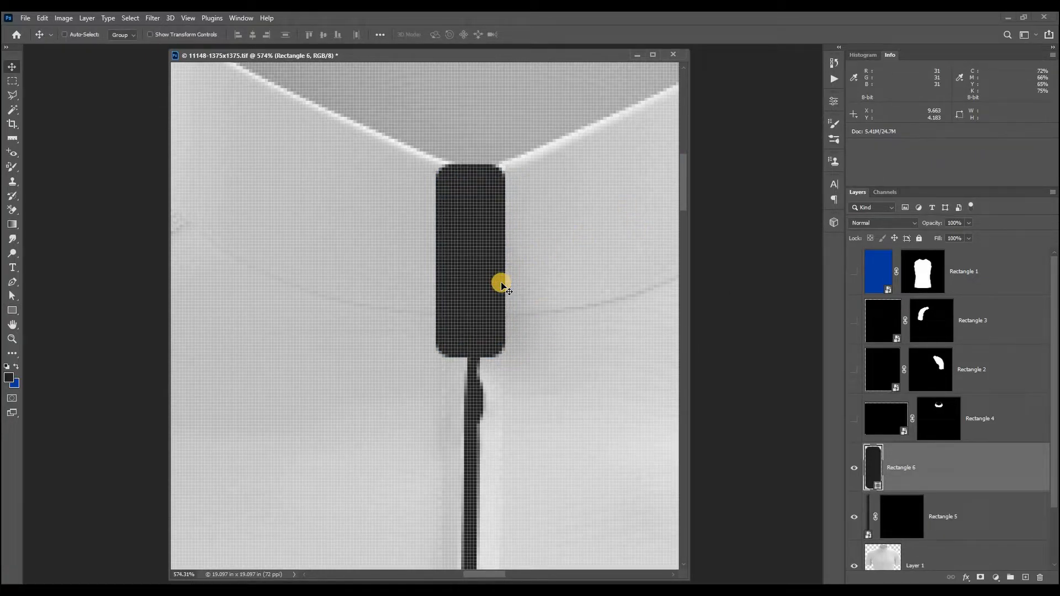
pyautogui.press('Right')
# - Convert the puller rectangle, Rectangle 6, to a smart object, hide it and select Layer 1
pyautogui.rightClick(904, 355)
pyautogui.click(854, 272)
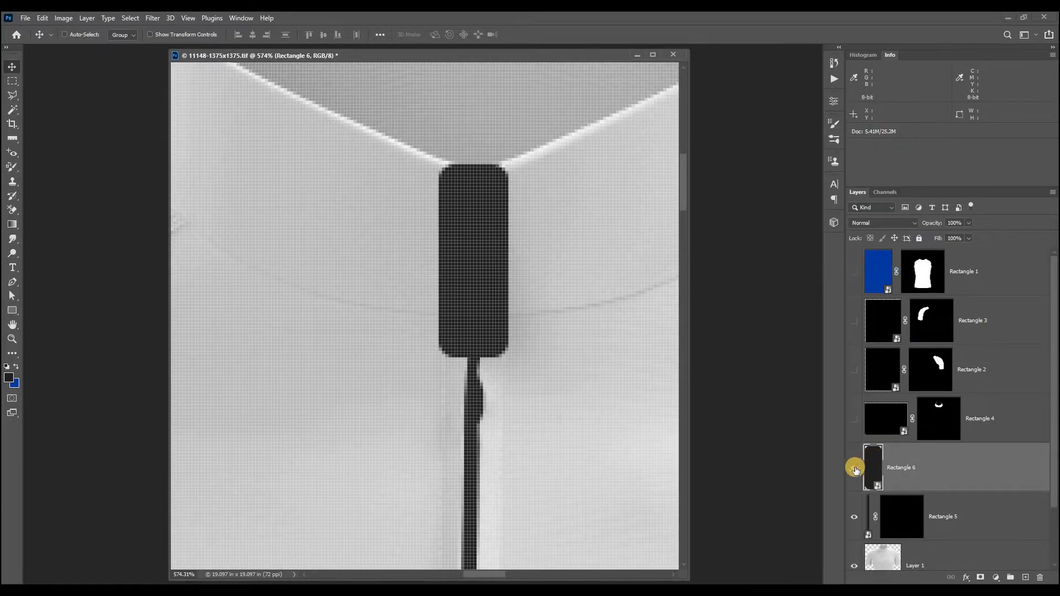
pyautogui.click(855, 467)
pyautogui.click(878, 556)
pyautogui.hotkey('ctrl', '-')
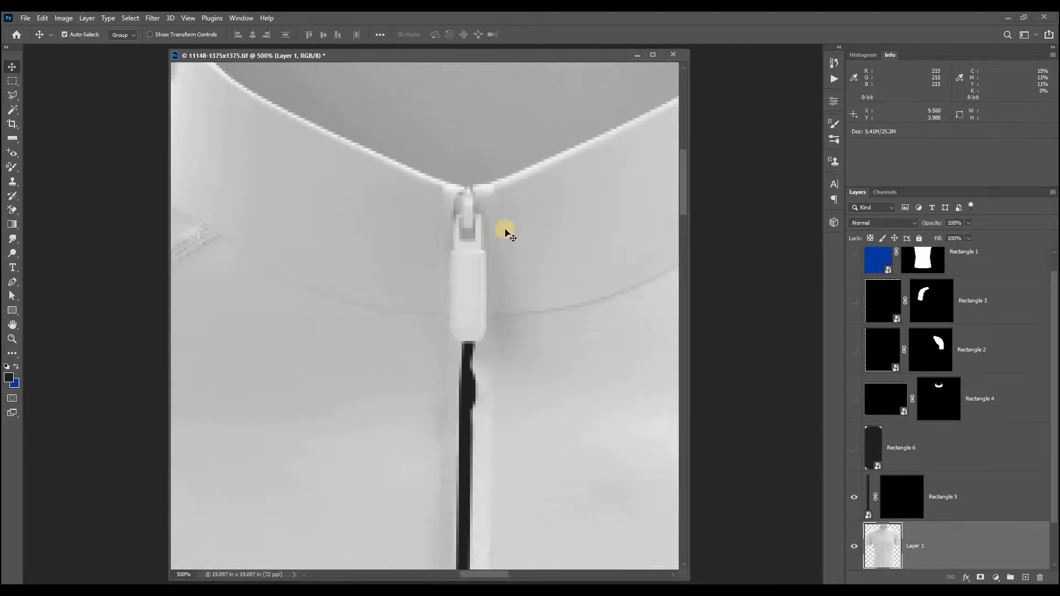
# - Select the zipper puller with the Polygonal Lasso, following its body, shoulders and narrow top up to the collar edge
pyautogui.press('l')
pyautogui.scroll(2, 473, 236)
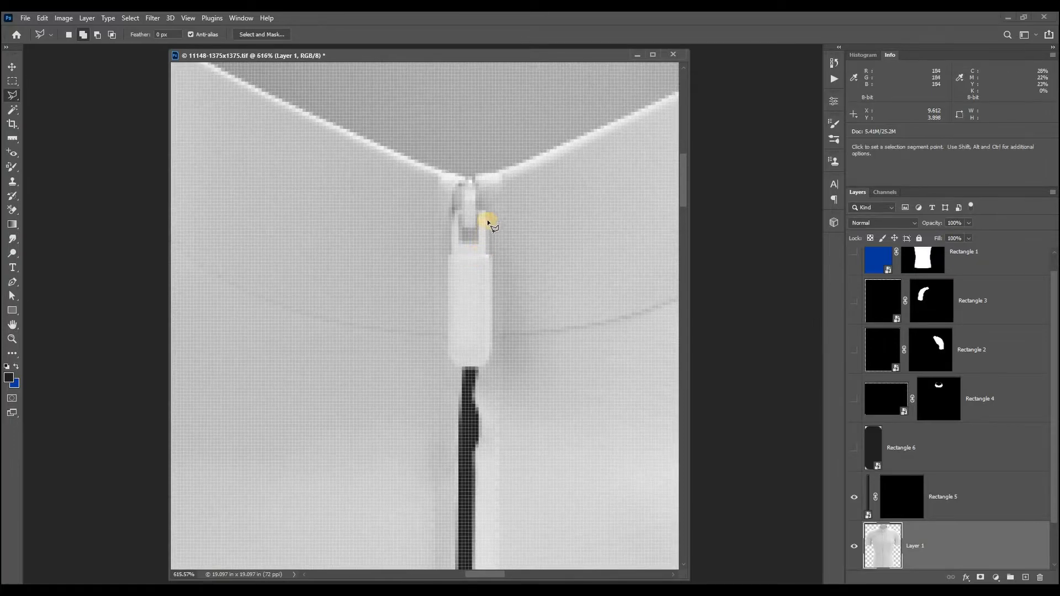
pyautogui.click(487, 252)
pyautogui.click(492, 256)
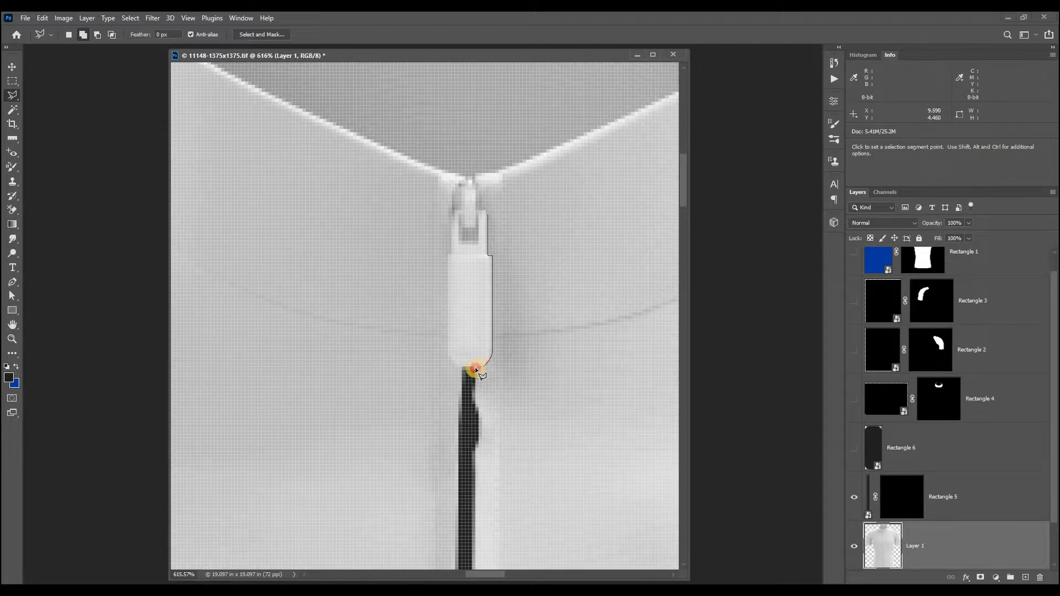
pyautogui.click(455, 365)
pyautogui.click(448, 338)
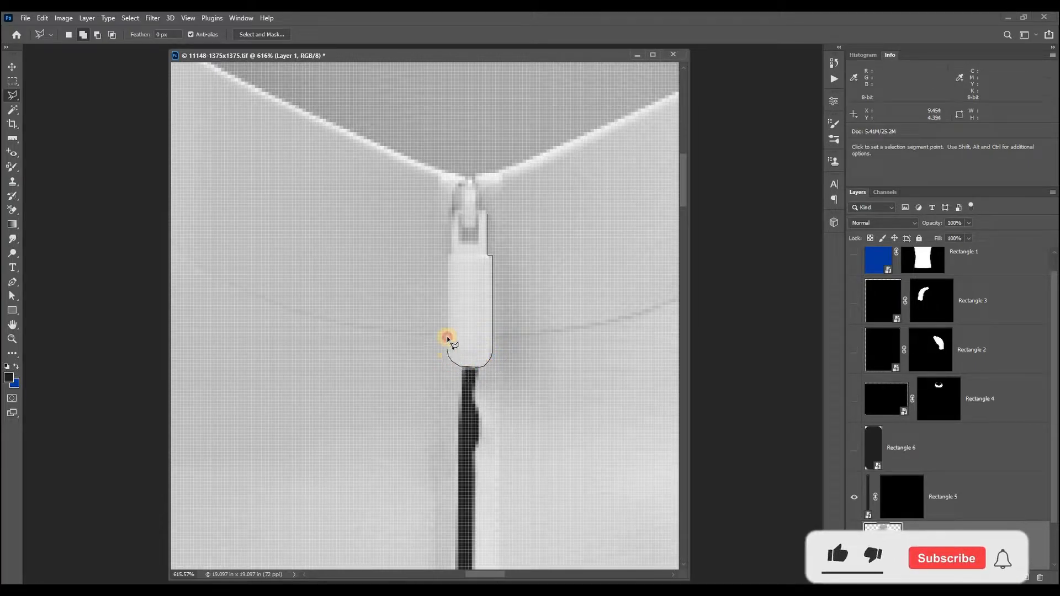
pyautogui.click(450, 255)
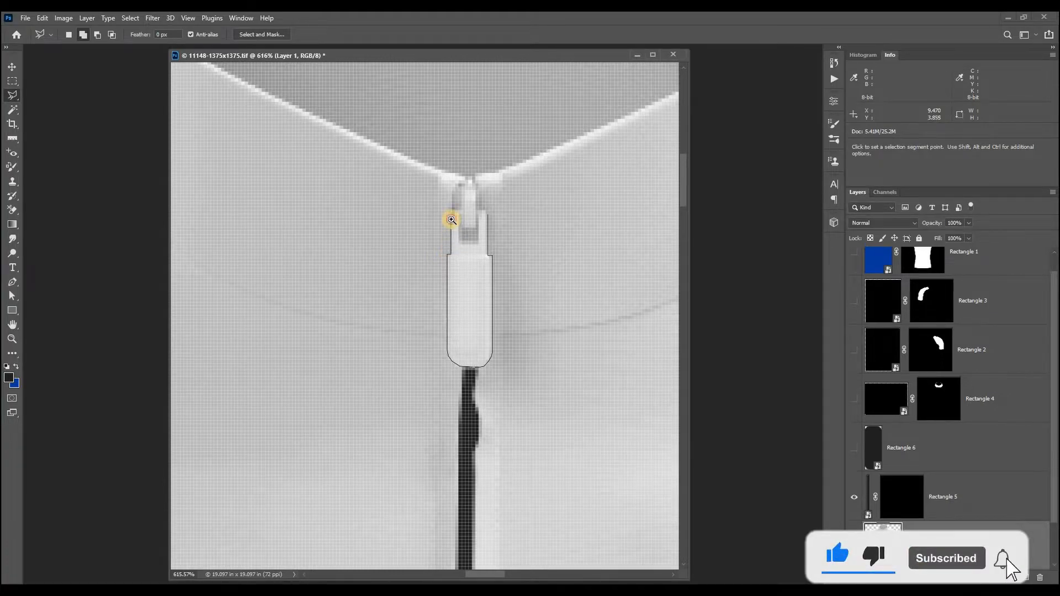
pyautogui.scroll(1, 451, 226)
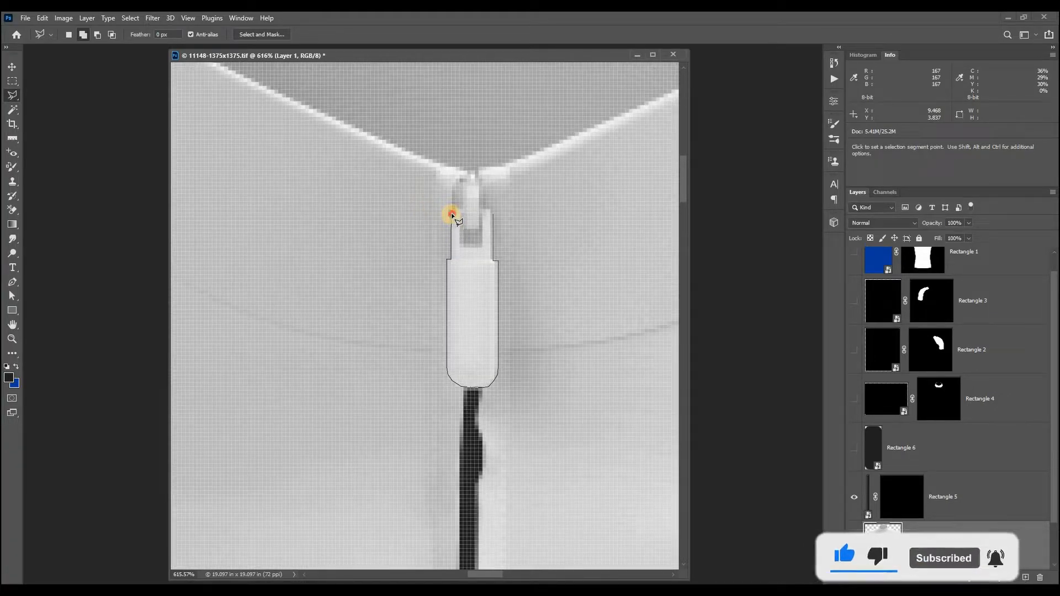
pyautogui.click(464, 188)
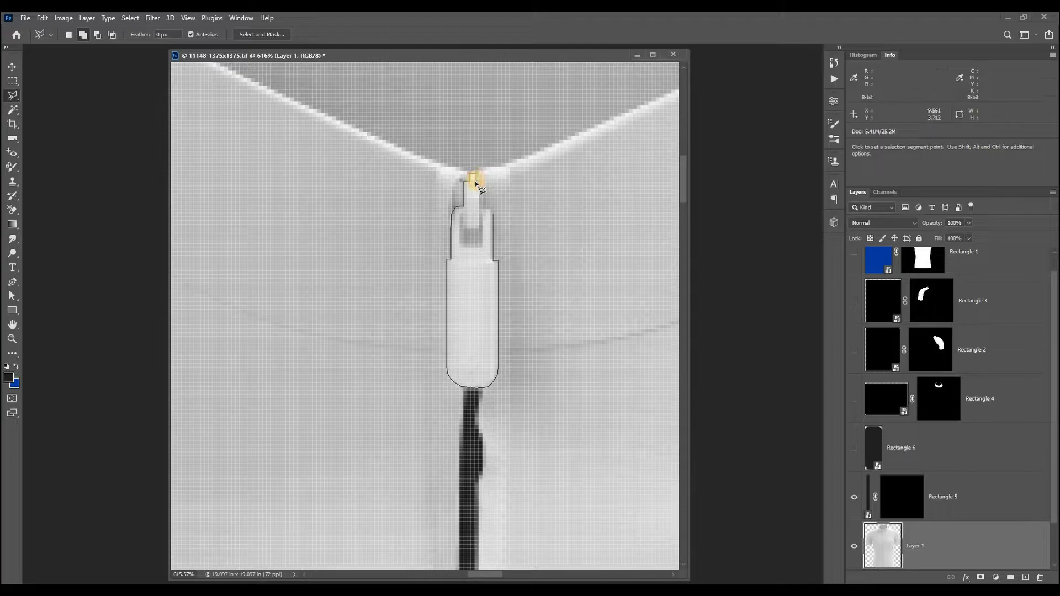
pyautogui.click(494, 215)
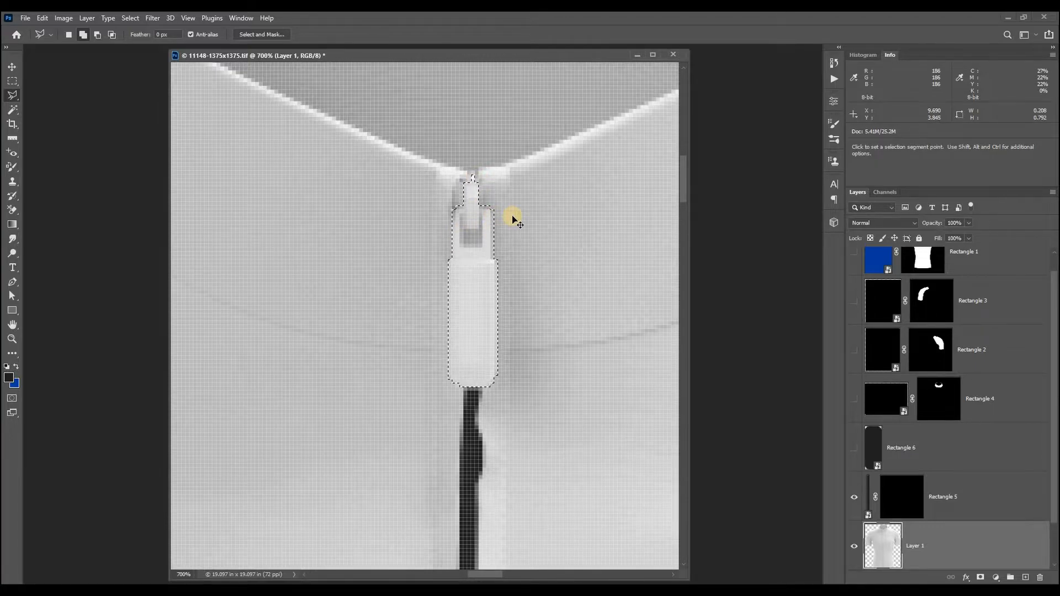
# - Show Rectangle 6, add a layer mask to it from the zipper puller selection and save the file
pyautogui.hotkey('ctrl', '-')
pyautogui.hotkey('ctrl', '-')
pyautogui.hotkey('ctrl', '-')
pyautogui.hotkey('ctrl', '-')
pyautogui.hotkey('ctrl', '-')
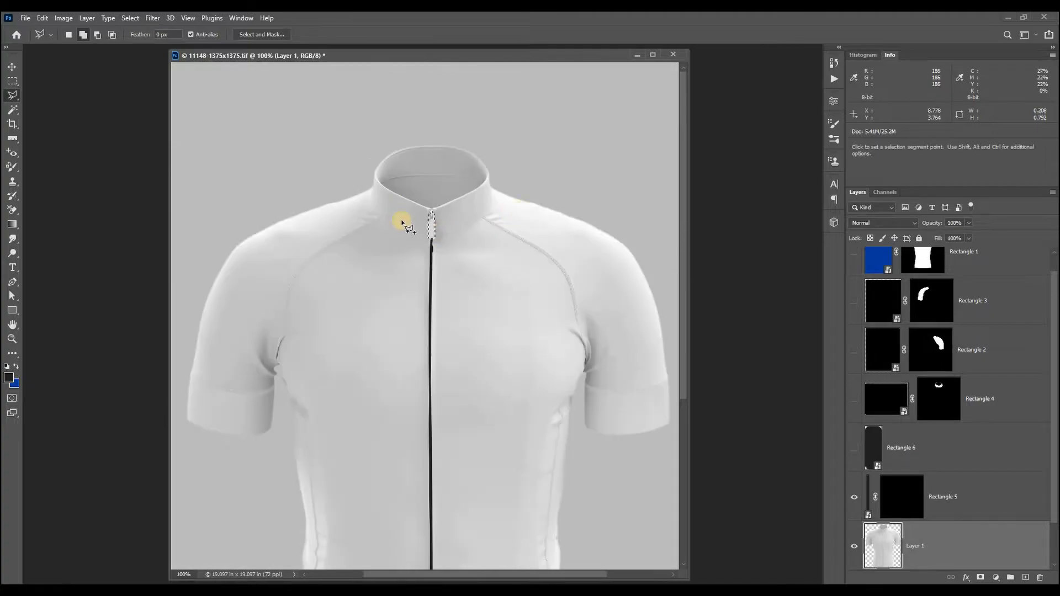
pyautogui.click(905, 448)
pyautogui.click(854, 448)
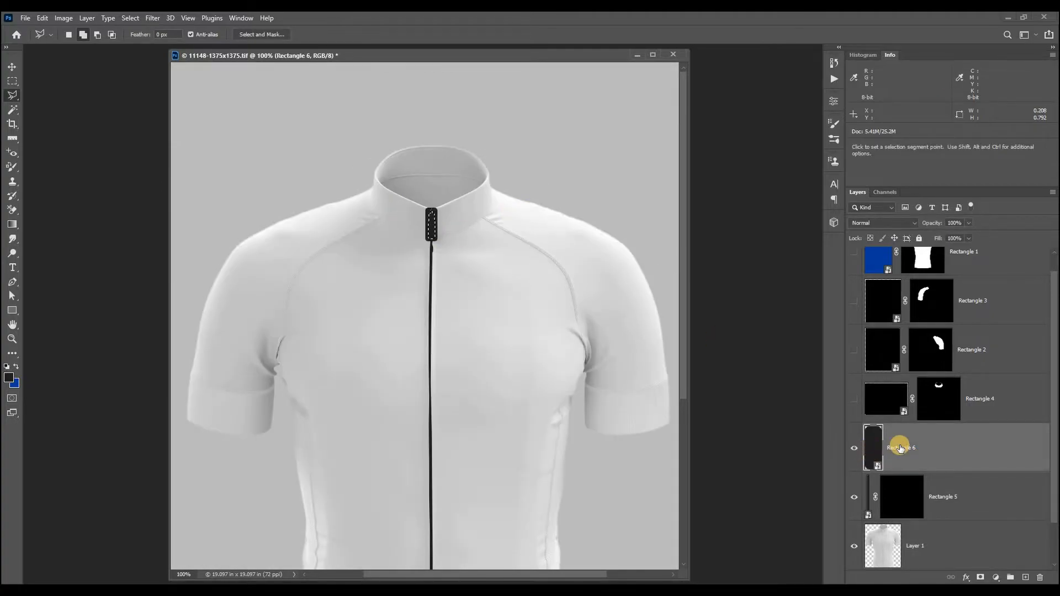
pyautogui.click(980, 578)
pyautogui.press('v')
pyautogui.hotkey('ctrl', '-')
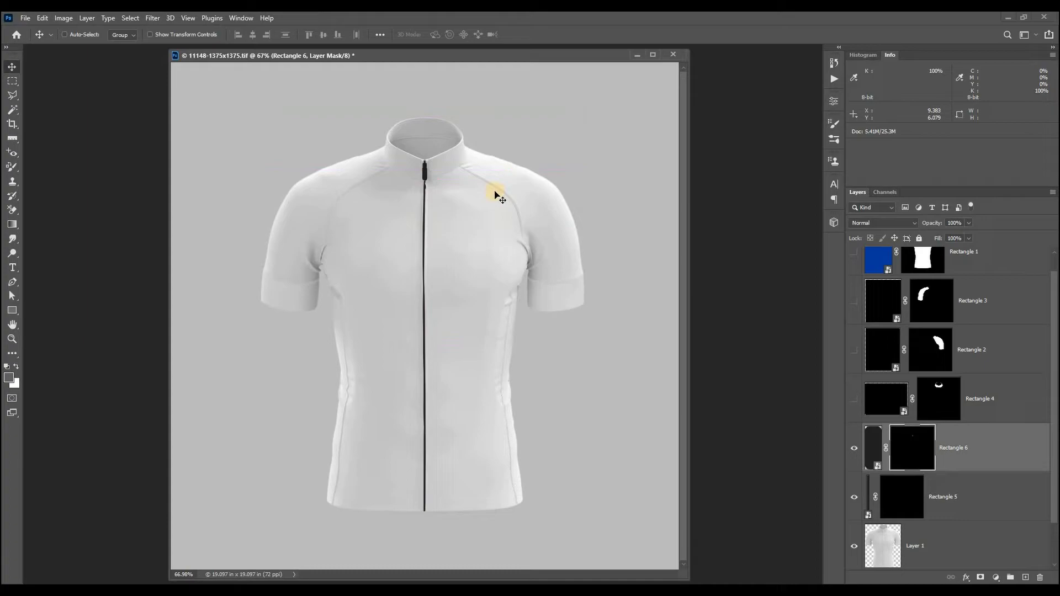
pyautogui.hotkey('ctrl', 's')
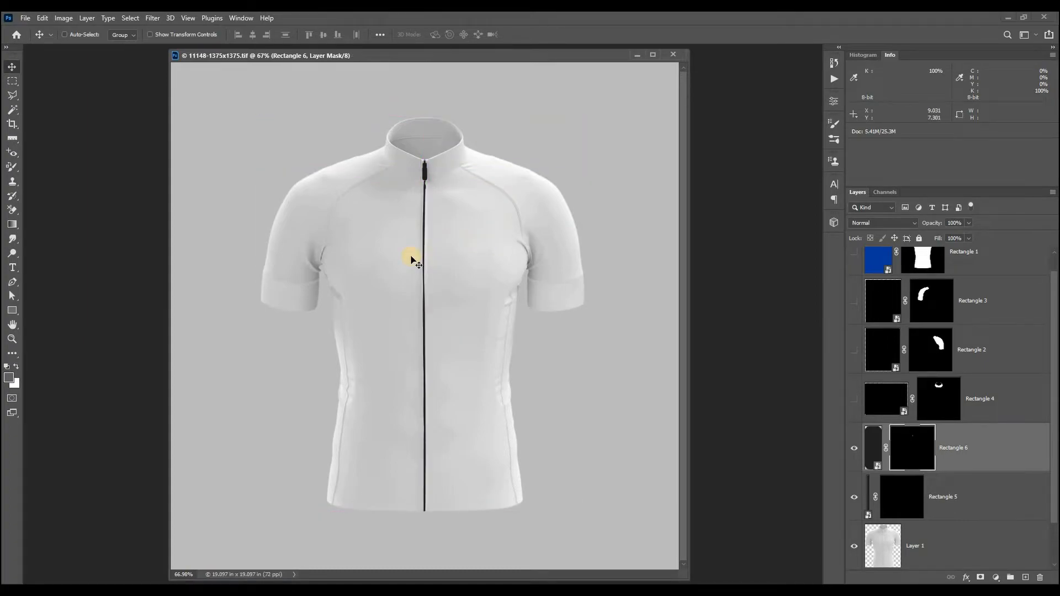
# - Show the collar, sleeve and torso rectangles, Rectangle 4, 2, 3 and 1, over the jersey
pyautogui.click(854, 398)
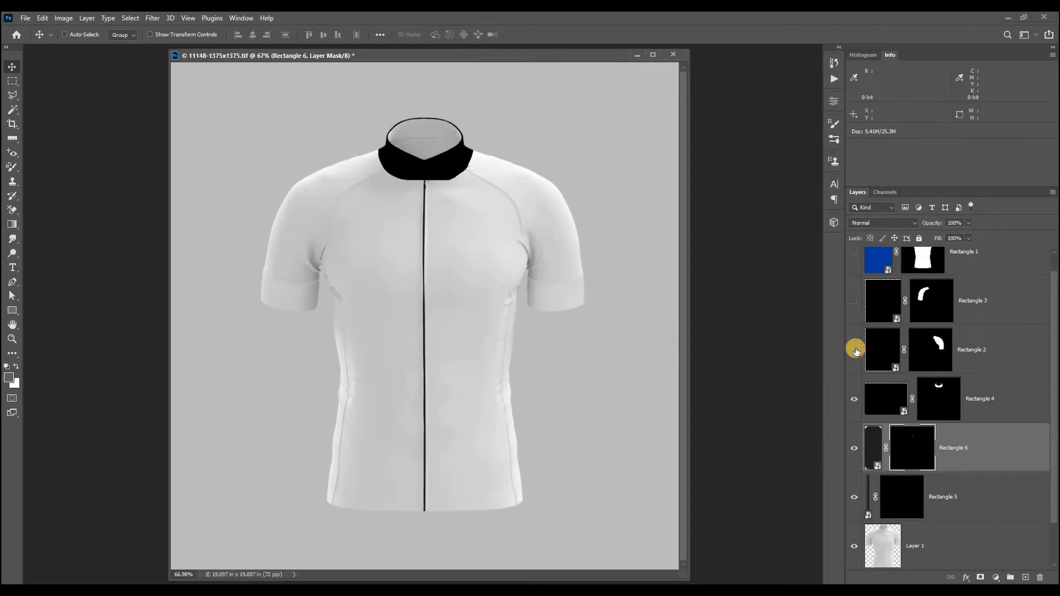
pyautogui.click(854, 349)
pyautogui.click(854, 301)
pyautogui.click(854, 253)
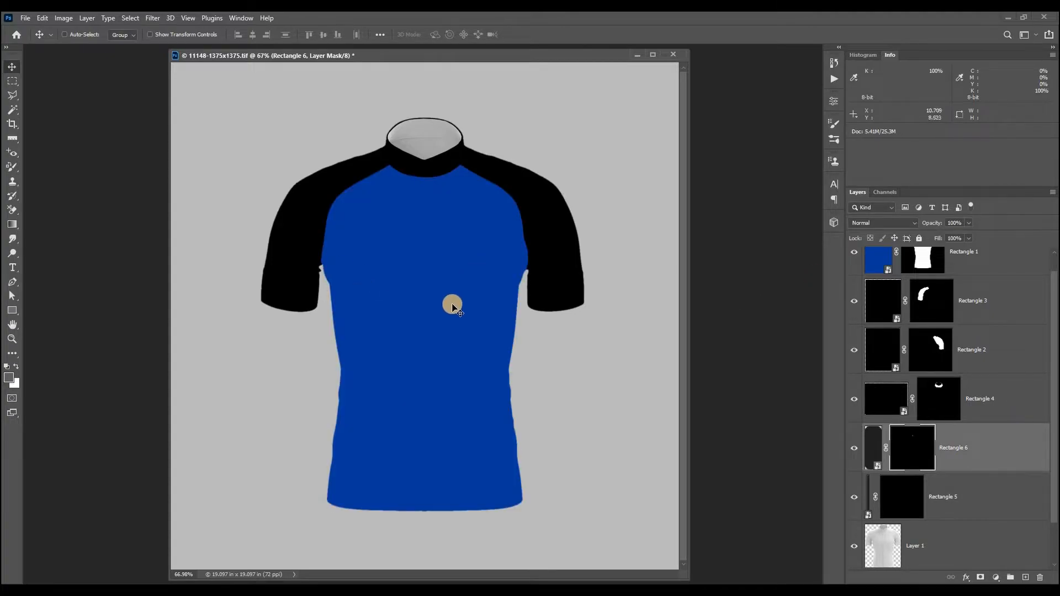
# - Hide all six rectangle layers and select Layer 1
pyautogui.moveTo(858, 396); pyautogui.dragTo(854, 262)
pyautogui.scroll(1, 867, 280)
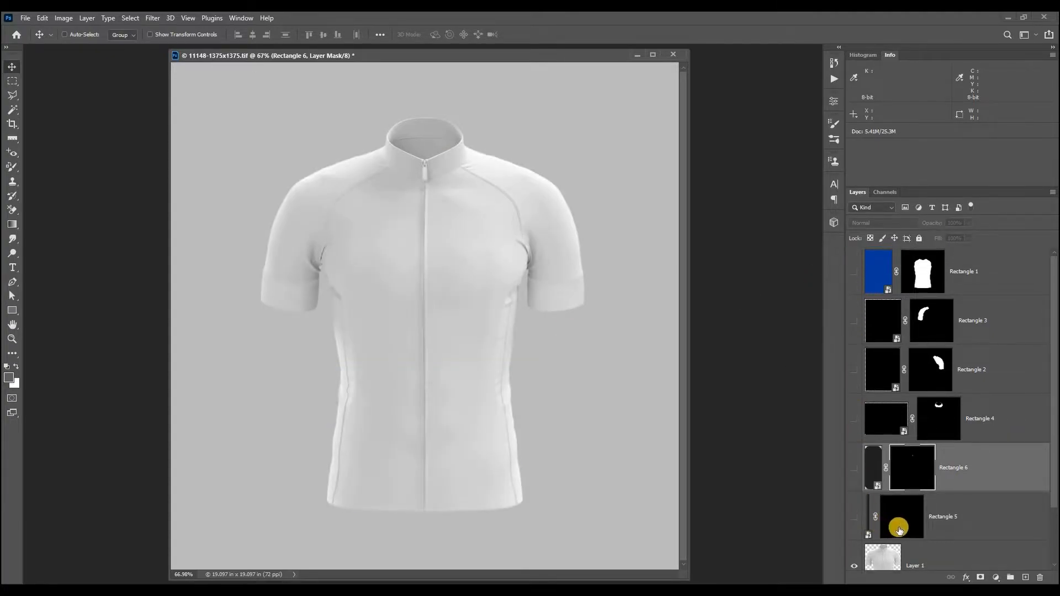
pyautogui.click(892, 553)
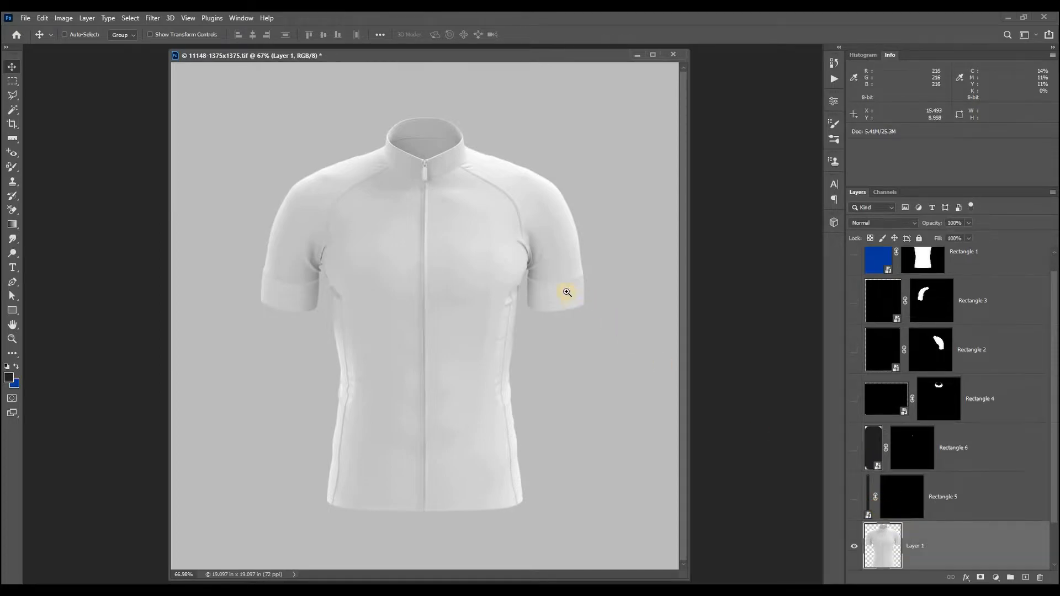
# - Draw a dark rounded rectangle about 186 by 124 px covering the cuff of the sleeve on the image's right side
pyautogui.scroll(8, 568, 291)
pyautogui.moveTo(546, 355); pyautogui.dragTo(532, 362)
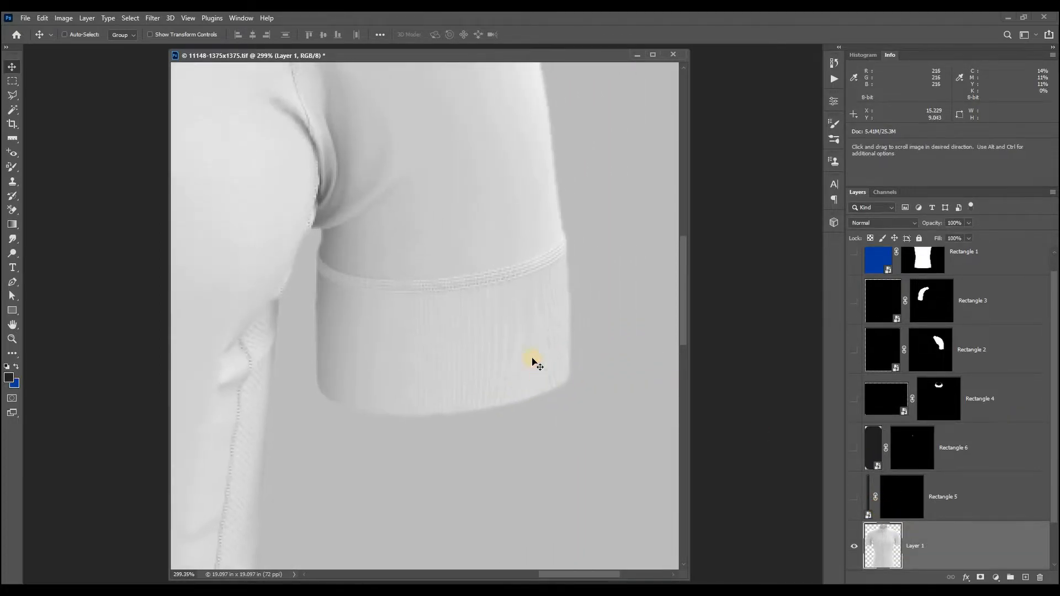
pyautogui.click(15, 312)
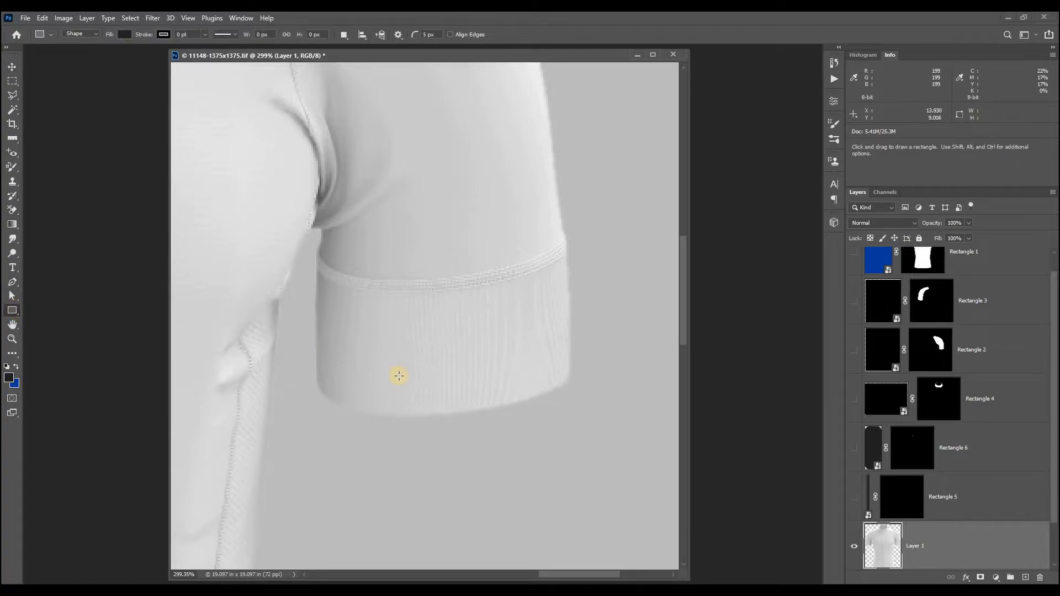
pyautogui.moveTo(297, 434); pyautogui.dragTo(602, 231)
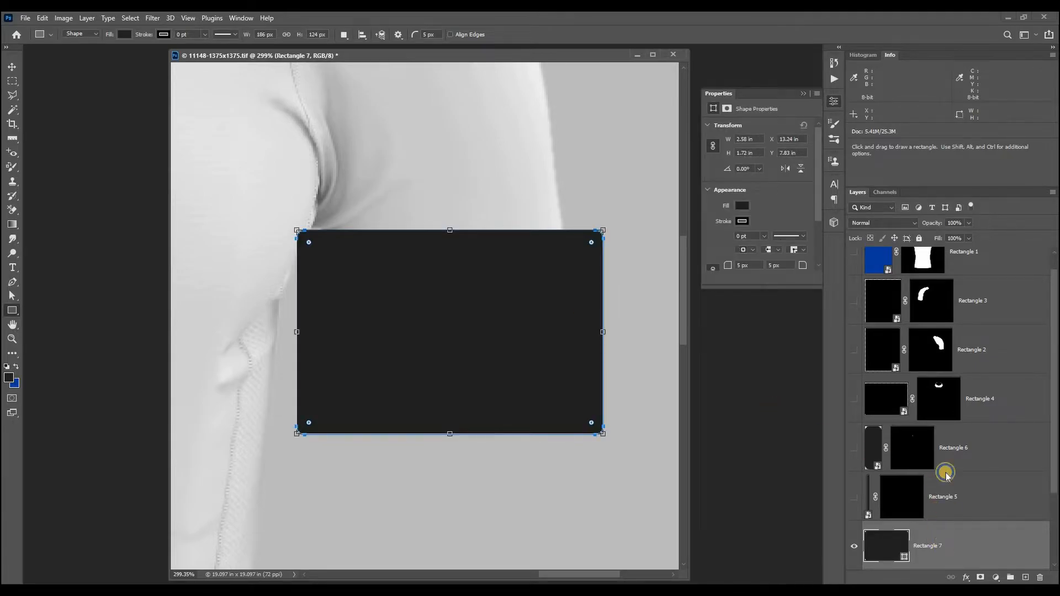
# - Convert the cuff rectangle, Rectangle 7, to a smart object and hide it
pyautogui.rightClick(944, 470)
pyautogui.click(937, 239)
pyautogui.scroll(-2, 899, 432)
pyautogui.click(855, 448)
# - Load Layer 1's outline as a selection and subtract everything above the right cuff seam and around it with the Lasso, leaving only that cuff
pyautogui.click(879, 482)
pyautogui.keyDown('ctrl'); pyautogui.click(881, 495); pyautogui.keyUp('ctrl')
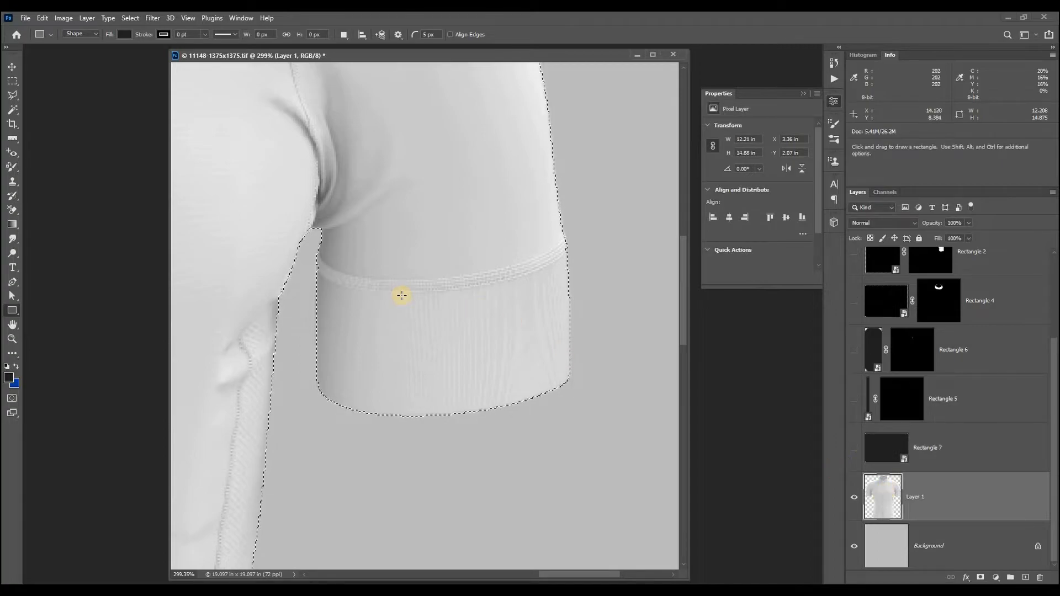
pyautogui.press('l')
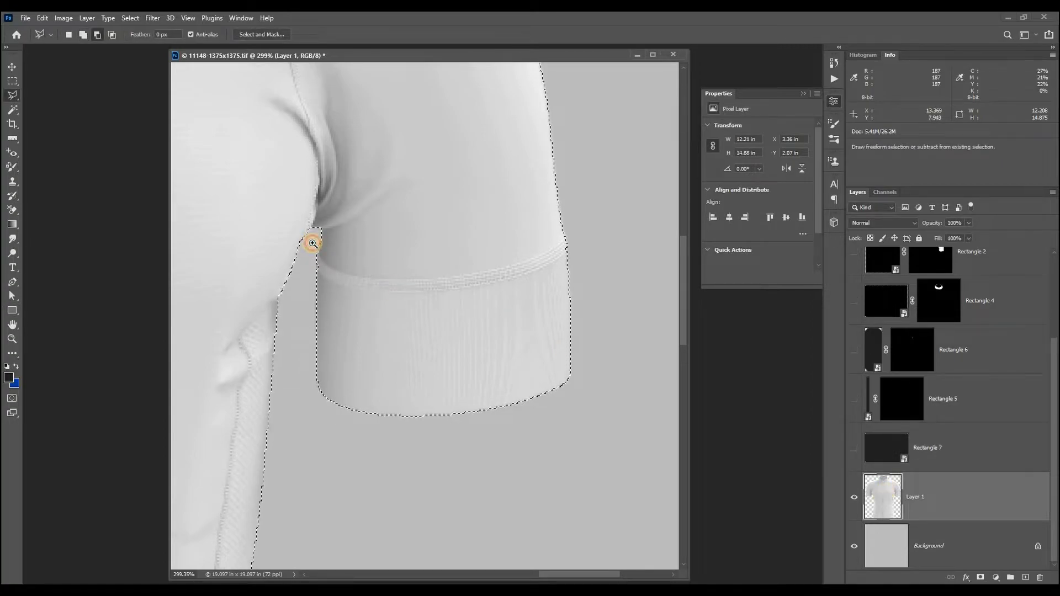
pyautogui.scroll(2, 313, 247)
pyautogui.moveTo(321, 247)
pyautogui.mouseDown()
pyautogui.moveTo(344, 286)
pyautogui.moveTo(393, 302)
pyautogui.moveTo(534, 304)
pyautogui.moveTo(372, 346)
pyautogui.moveTo(486, 329)
pyautogui.moveTo(551, 293)
pyautogui.moveTo(566, 264)
pyautogui.moveTo(583, 354)
pyautogui.moveTo(557, 212)
pyautogui.moveTo(281, 210)
pyautogui.moveTo(296, 415)
pyautogui.moveTo(440, 437)
pyautogui.mouseUp()
pyautogui.press('space')
pyautogui.press('h')
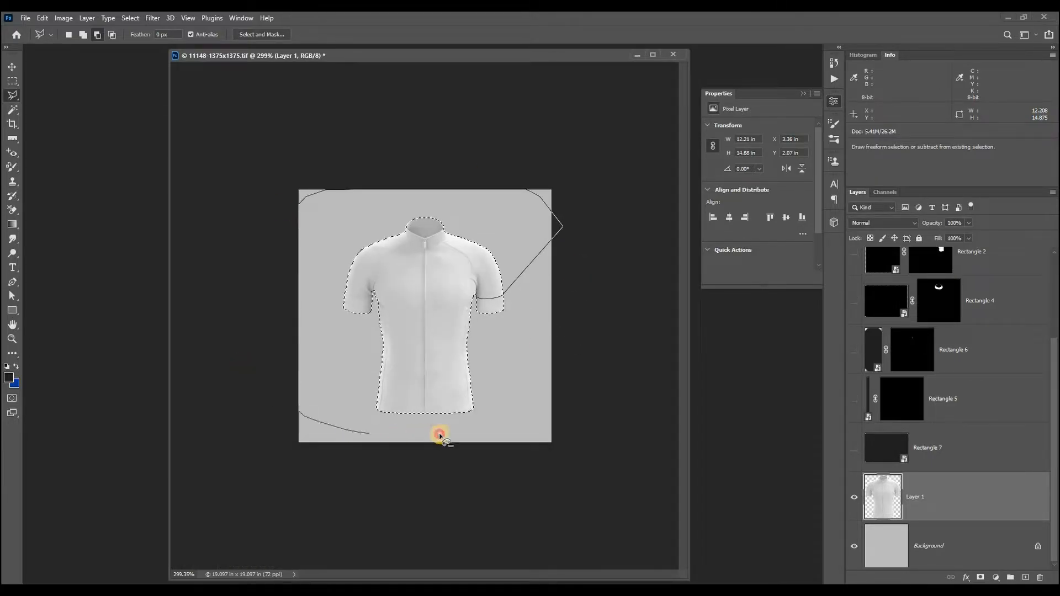
pyautogui.moveTo(476, 304)
pyautogui.mouseDown()
pyautogui.moveTo(458, 330)
pyautogui.moveTo(474, 300)
pyautogui.mouseUp()
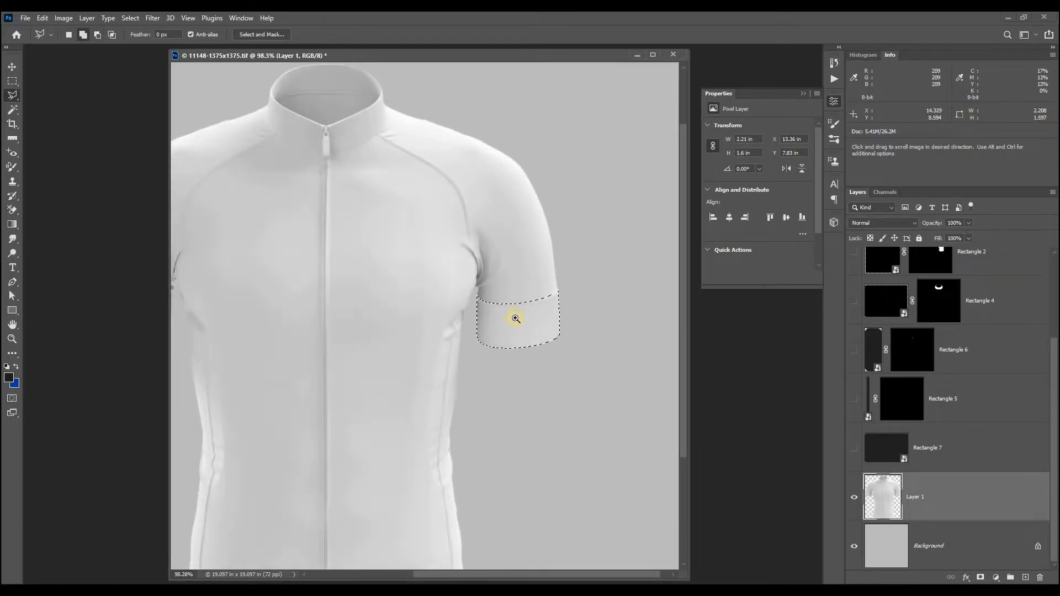
pyautogui.scroll(3, 516, 318)
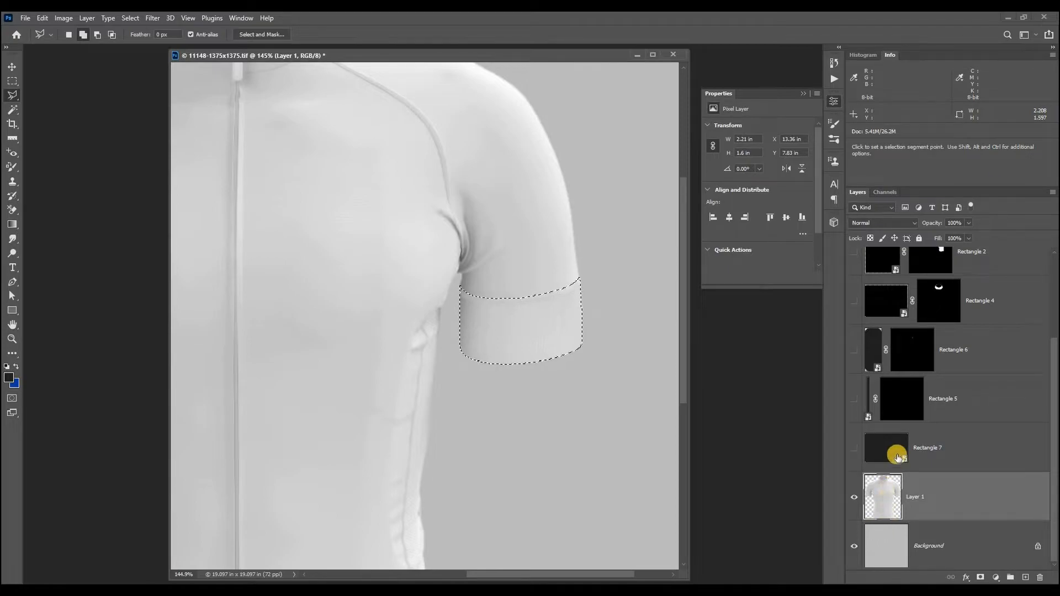
# - Show Rectangle 7 and add a layer mask to it from the right cuff selection
pyautogui.click(896, 456)
pyautogui.click(855, 447)
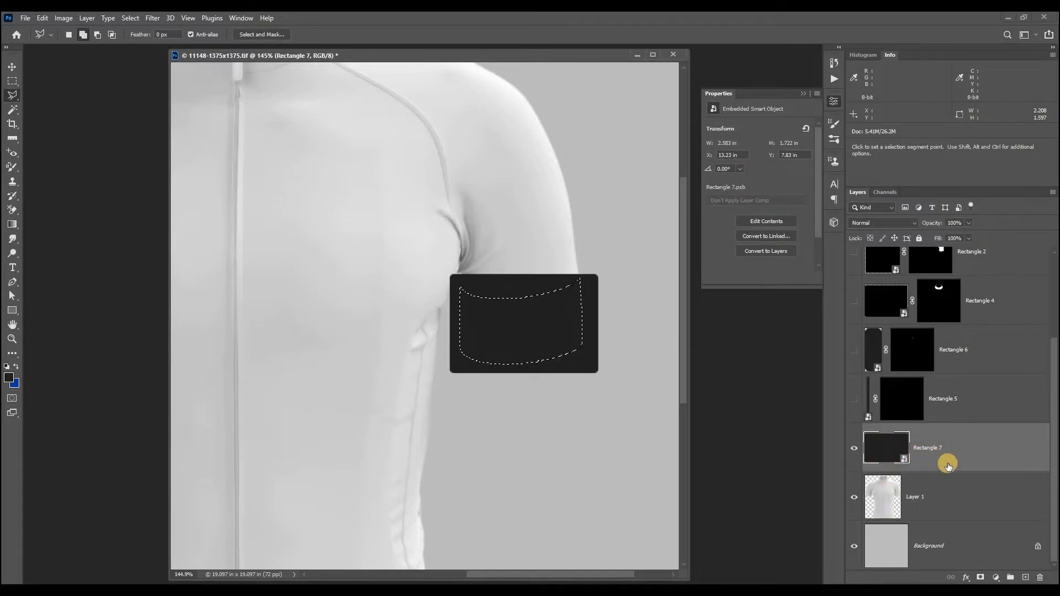
pyautogui.click(981, 578)
pyautogui.scroll(-3, 598, 355)
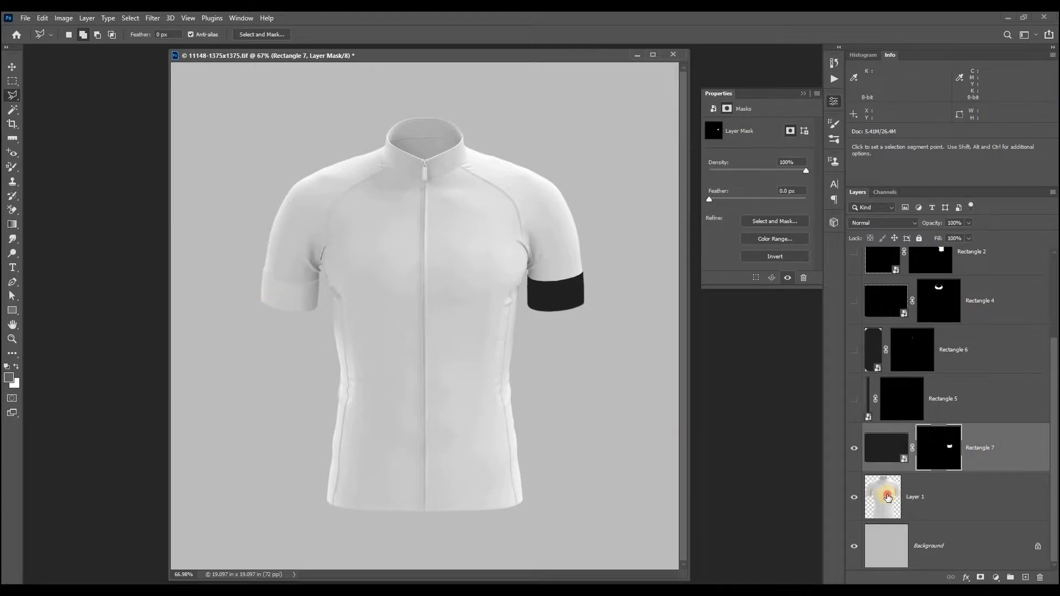
# - Draw a dark rounded rectangle about 187 by 124 px above Layer 1, covering the cuff on the image's left side
pyautogui.click(887, 497)
pyautogui.click(12, 310)
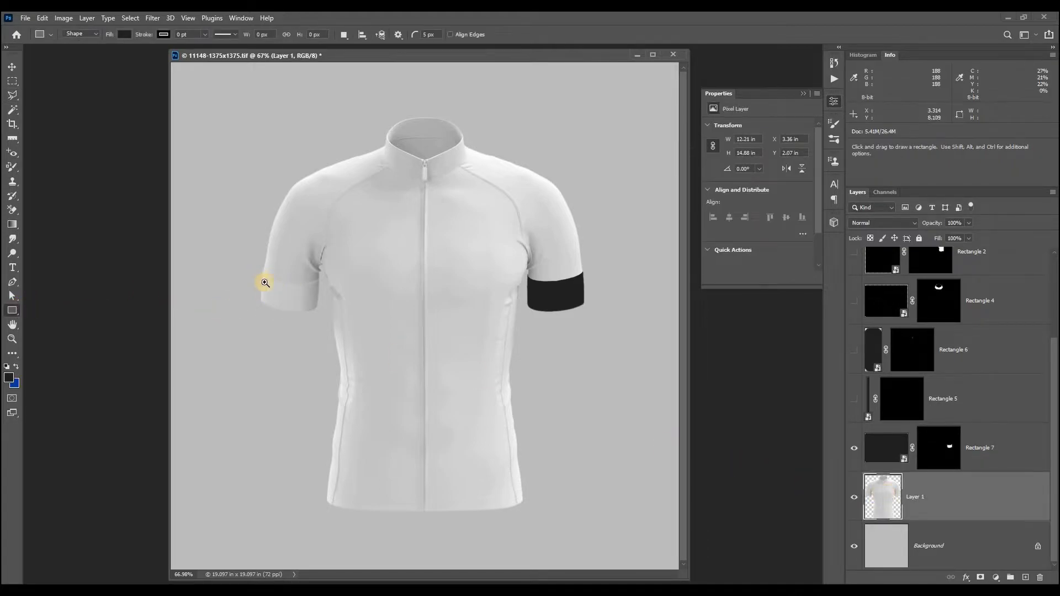
pyautogui.scroll(4, 265, 282)
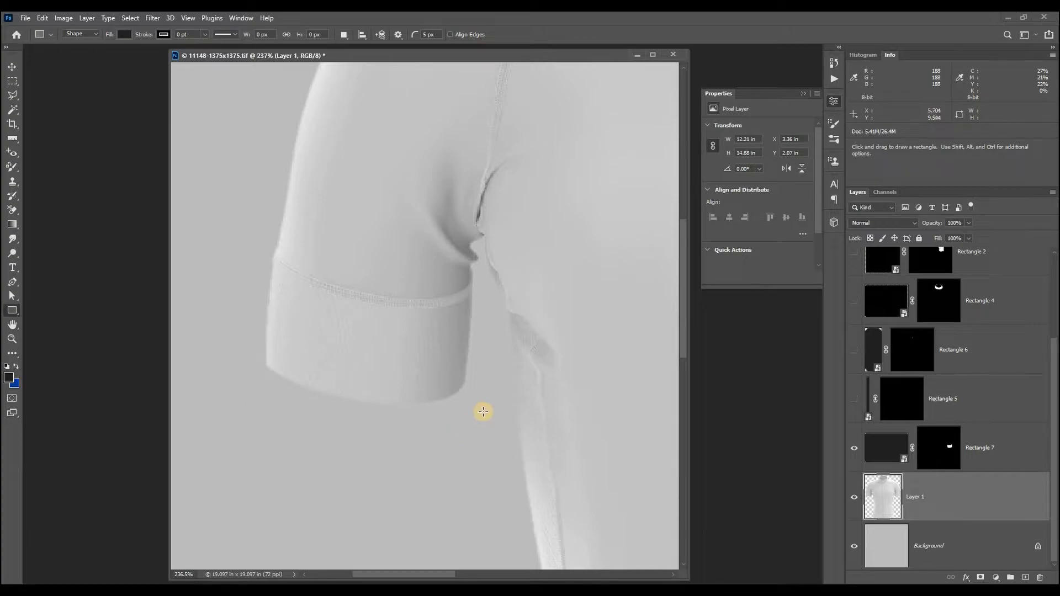
pyautogui.moveTo(490, 410); pyautogui.dragTo(248, 252)
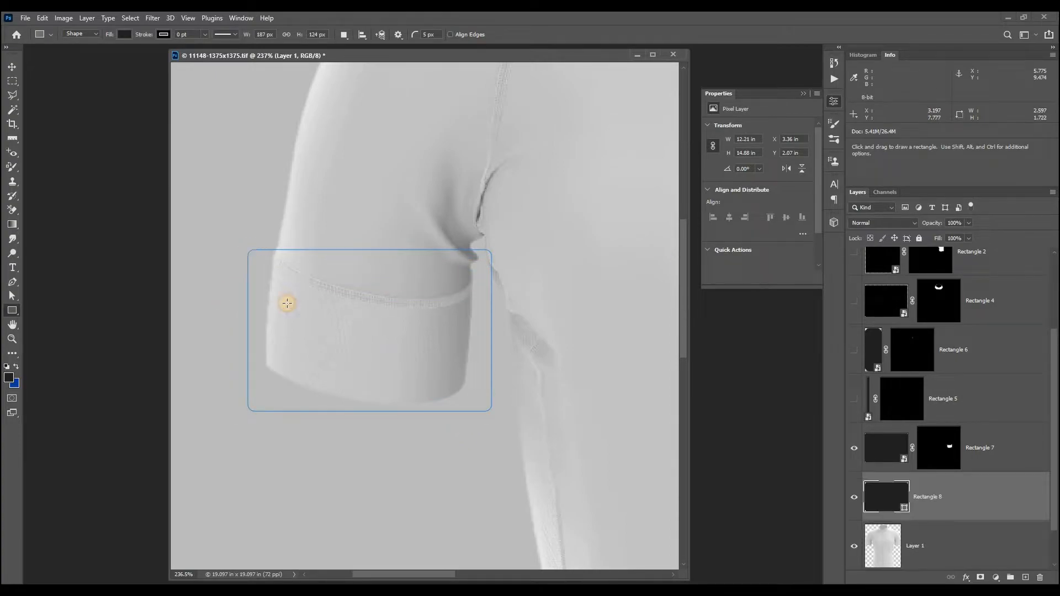
# - Convert the left cuff rectangle, Rectangle 8, to a smart object and hide it
pyautogui.rightClick(946, 497)
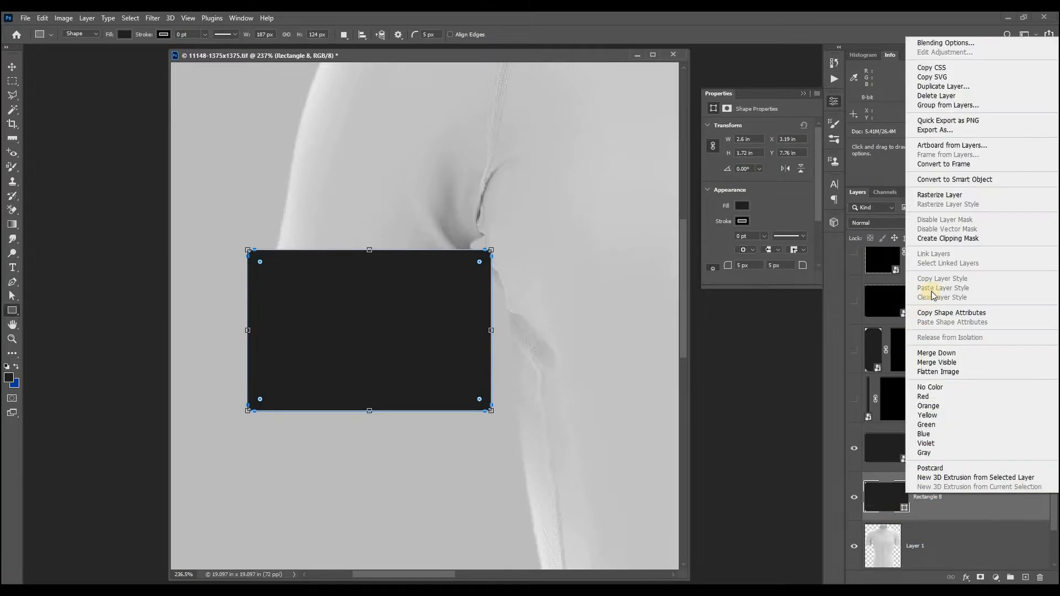
pyautogui.click(967, 180)
pyautogui.click(854, 497)
# - Load Layer 1's outline as a selection and subtract everything except the left cuff with the Lasso, following the cuff seam
pyautogui.click(882, 535)
pyautogui.keyDown('ctrl'); pyautogui.click(883, 545); pyautogui.keyUp('ctrl')
pyautogui.scroll(2, 319, 279)
pyautogui.scroll(2, 294, 289)
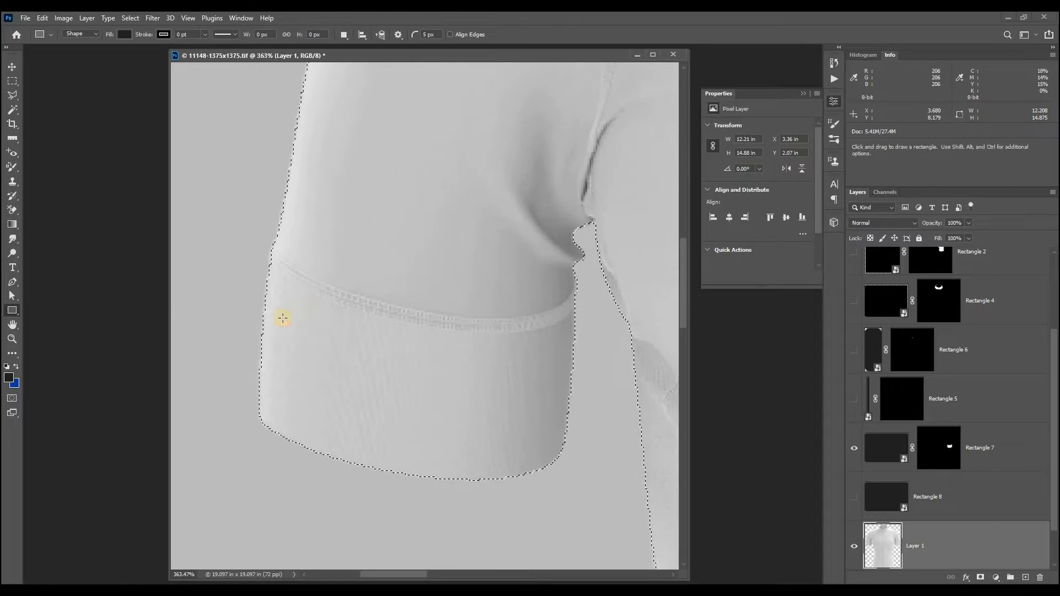
pyautogui.press('l')
pyautogui.keyDown('alt'); pyautogui.click(235, 171); pyautogui.keyUp('alt')
pyautogui.moveTo(272, 247)
pyautogui.mouseDown()
pyautogui.moveTo(335, 294)
pyautogui.moveTo(469, 317)
pyautogui.moveTo(541, 315)
pyautogui.moveTo(578, 282)
pyautogui.mouseUp()
pyautogui.scroll(-5, 208, 367)
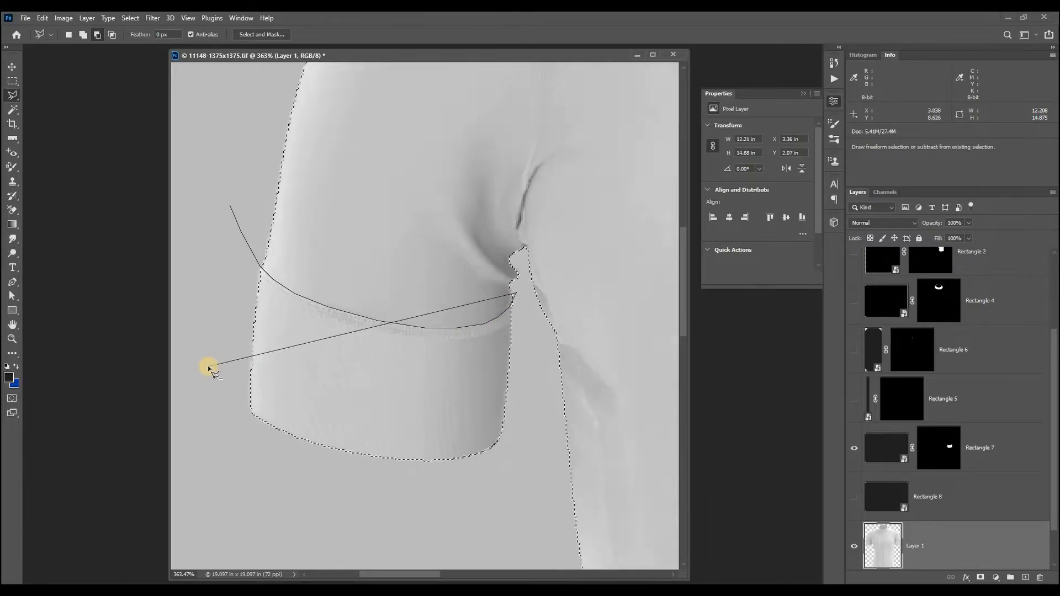
pyautogui.click(355, 322)
pyautogui.click(342, 444)
pyautogui.moveTo(343, 443)
pyautogui.mouseDown()
pyautogui.moveTo(639, 374)
pyautogui.moveTo(510, 154)
pyautogui.moveTo(302, 176)
pyautogui.moveTo(287, 192)
pyautogui.mouseUp()
pyautogui.hotkey('ctrl', '0')
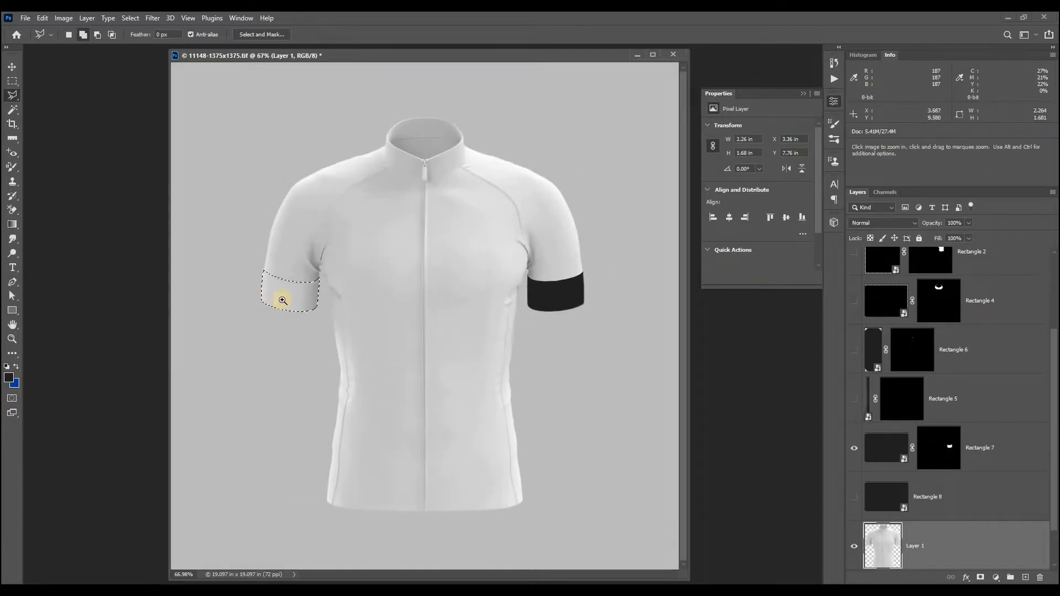
# - Show Rectangle 8 and add a layer mask to it from the left cuff selection
pyautogui.scroll(5, 272, 291)
pyautogui.click(879, 503)
pyautogui.click(854, 497)
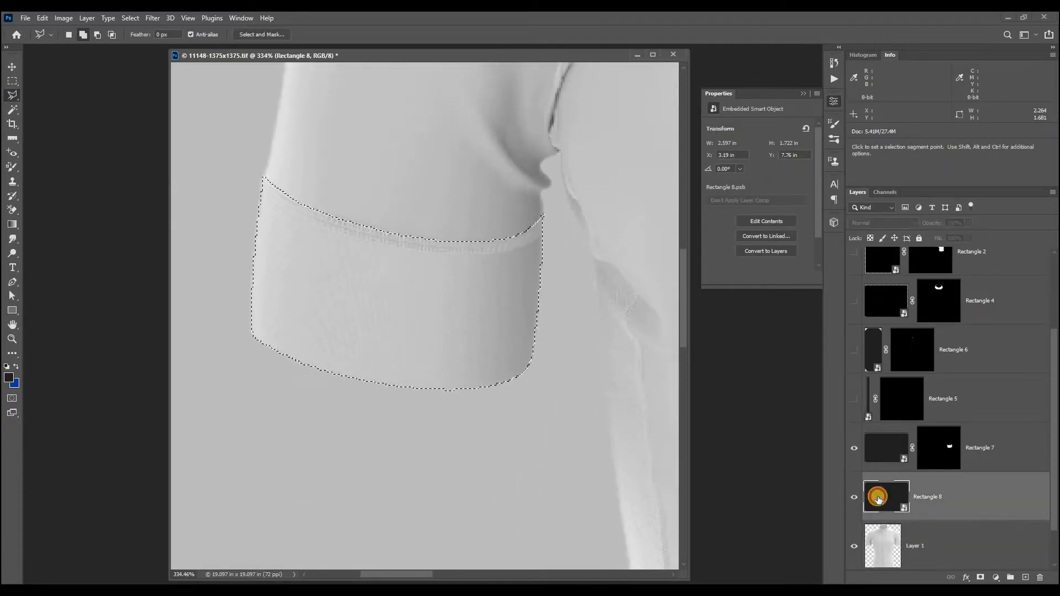
pyautogui.click(981, 577)
pyautogui.hotkey('ctrl', '0')
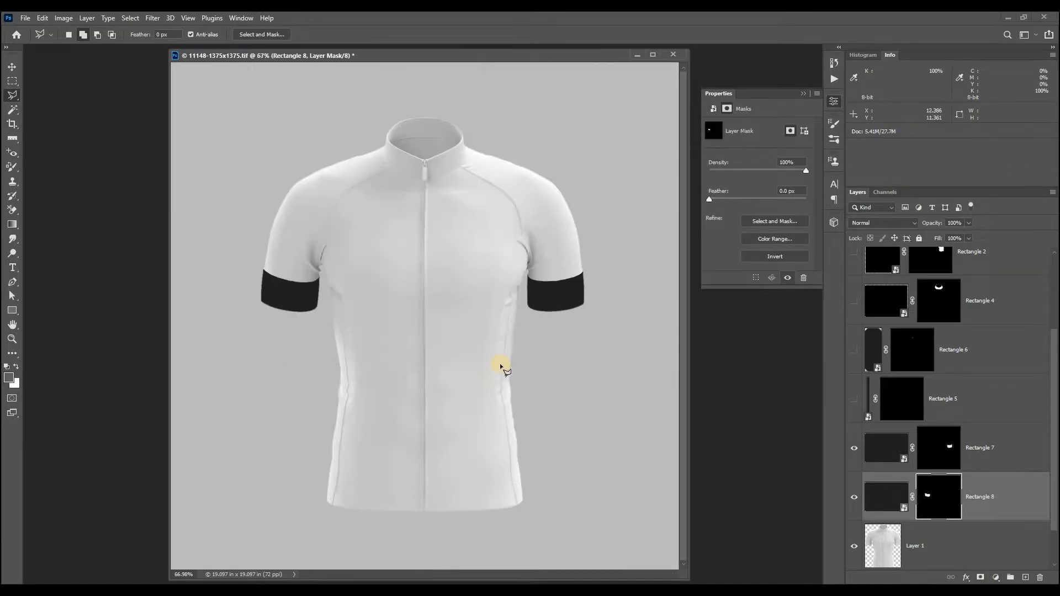
# - Show the zipper teeth, puller and collar rectangles, Rectangle 5, 6 and 4, together with both cuffs
pyautogui.press('v')
pyautogui.click(853, 448)
pyautogui.click(854, 399)
pyautogui.click(854, 350)
pyautogui.click(854, 301)
pyautogui.hotkey('ctrl', '-')
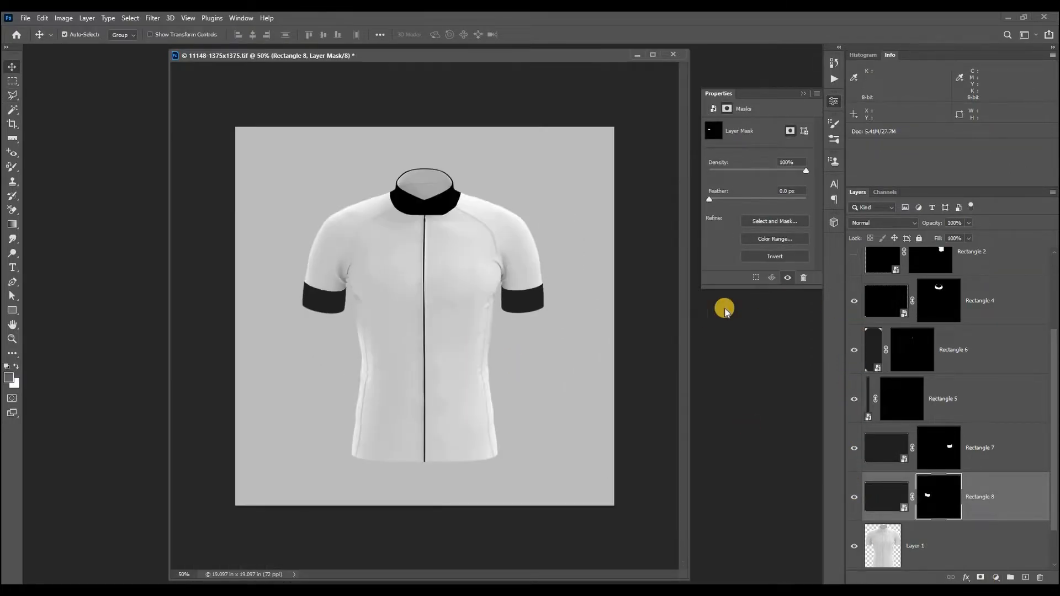
# - Set a smaller layer thumbnail size in the layer display options
pyautogui.scroll(3, 859, 331)
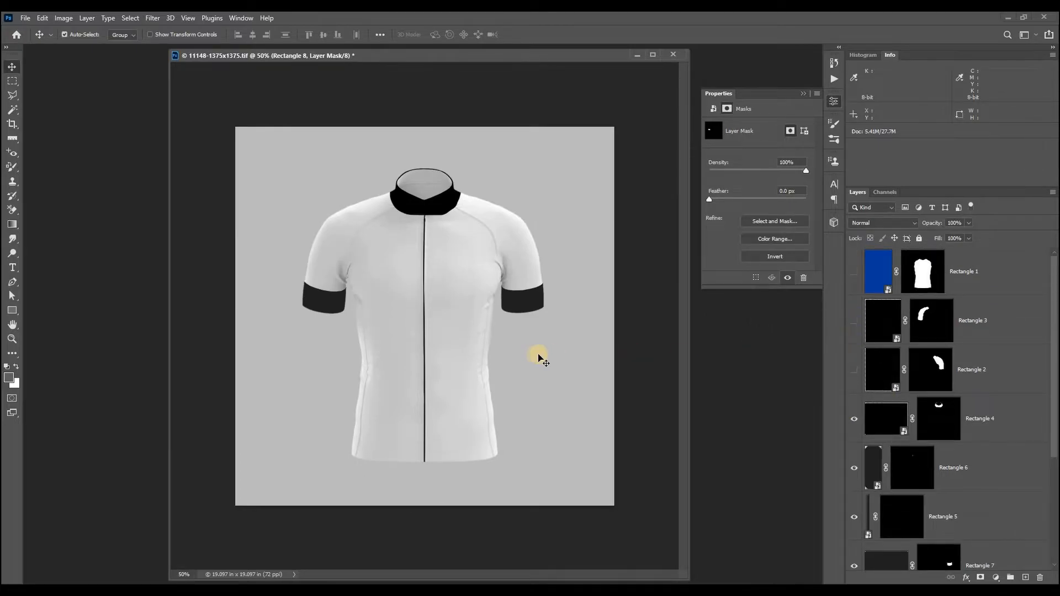
pyautogui.click(1053, 192)
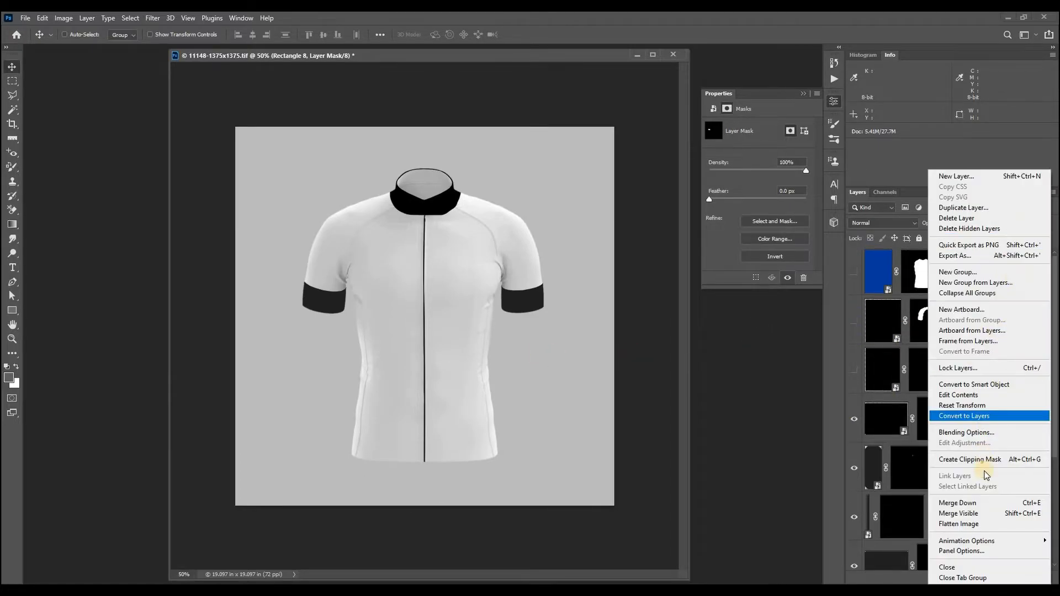
pyautogui.click(973, 551)
pyautogui.click(600, 146)
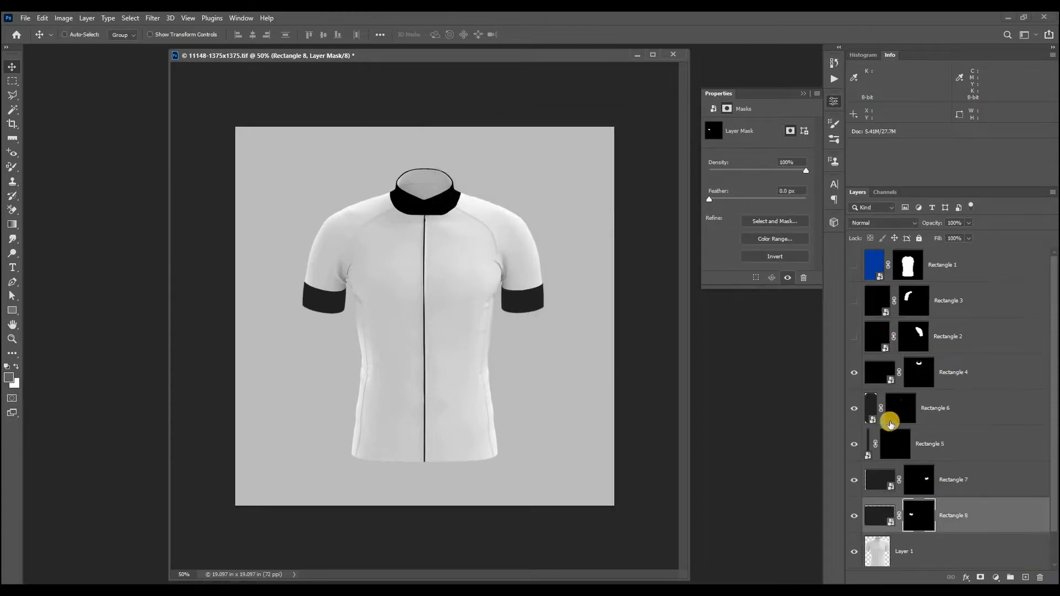
# - Show the torso and sleeve rectangles to check the full jersey, hide all eight rectangles again and select Layer 1
pyautogui.moveTo(851, 267); pyautogui.dragTo(859, 436)
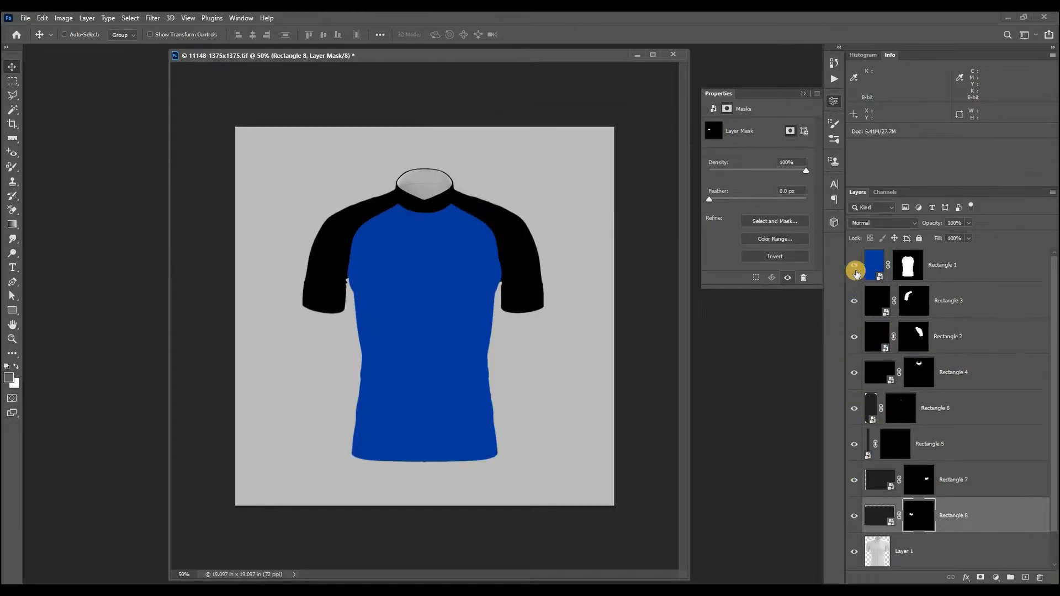
pyautogui.keyDown('alt'); pyautogui.click(854, 551); pyautogui.keyUp('alt')
pyautogui.click(863, 557)
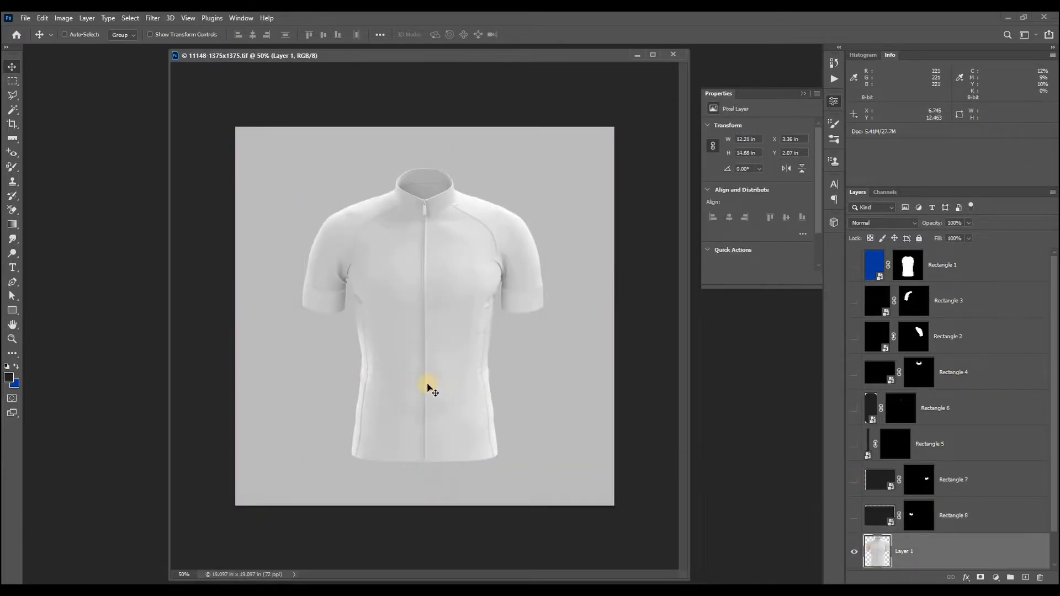
# - Draw a rectangle about 1.99 × 9.75 in over the jersey's left side panel and convert it to a smart object
pyautogui.moveTo(390, 376); pyautogui.dragTo(383, 304)
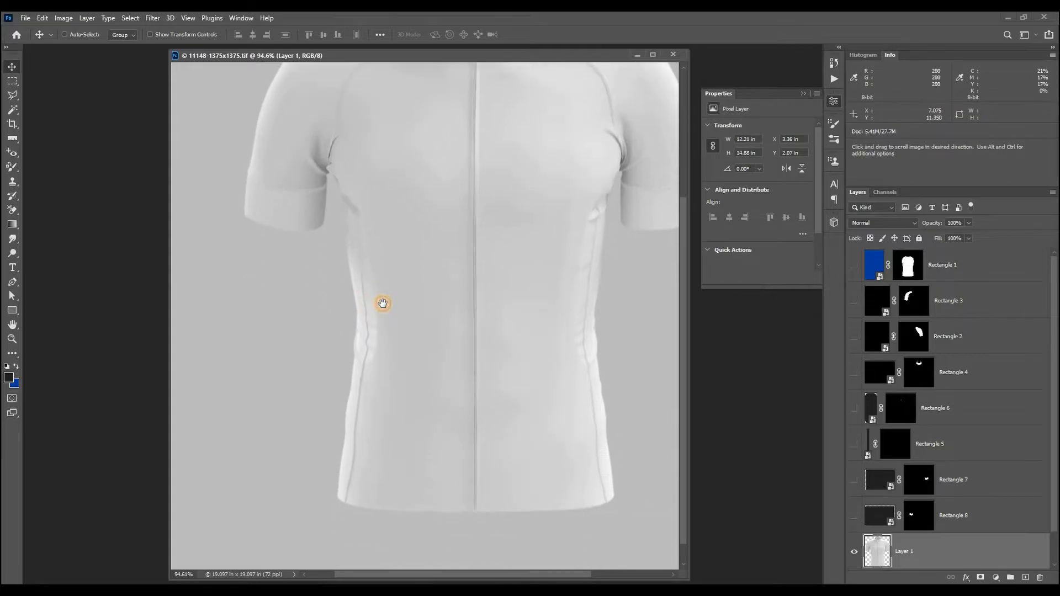
pyautogui.click(11, 311)
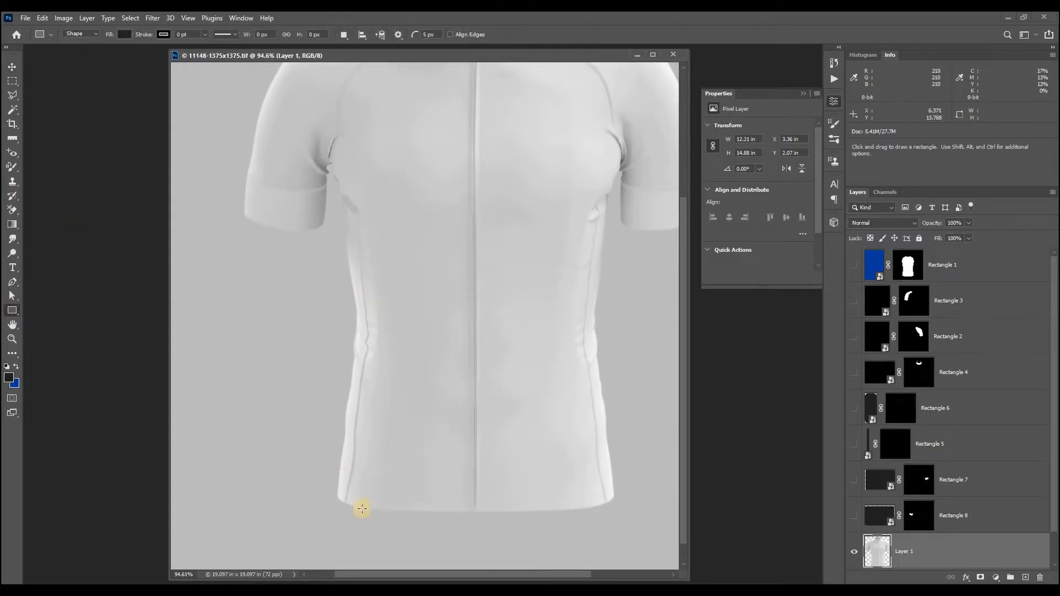
pyautogui.moveTo(303, 517); pyautogui.dragTo(377, 152)
pyautogui.rightClick(923, 367)
pyautogui.click(952, 241)
pyautogui.scroll(-2, 883, 469)
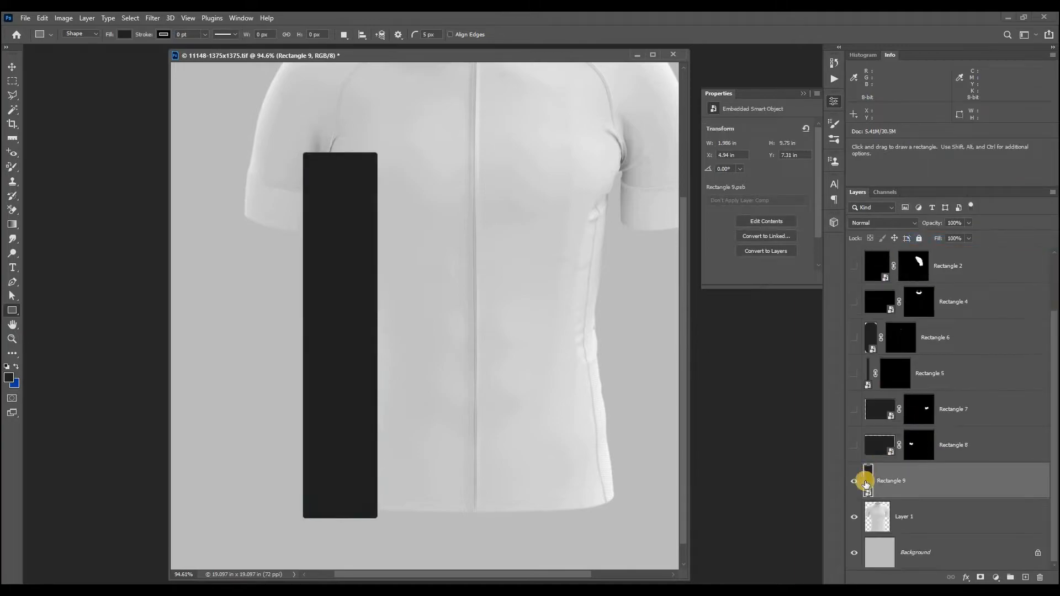
# - Hide Rectangle 9 and load Layer 1's jersey outline as a selection
pyautogui.click(887, 516)
pyautogui.keyDown('ctrl'); pyautogui.click(877, 516); pyautogui.keyUp('ctrl')
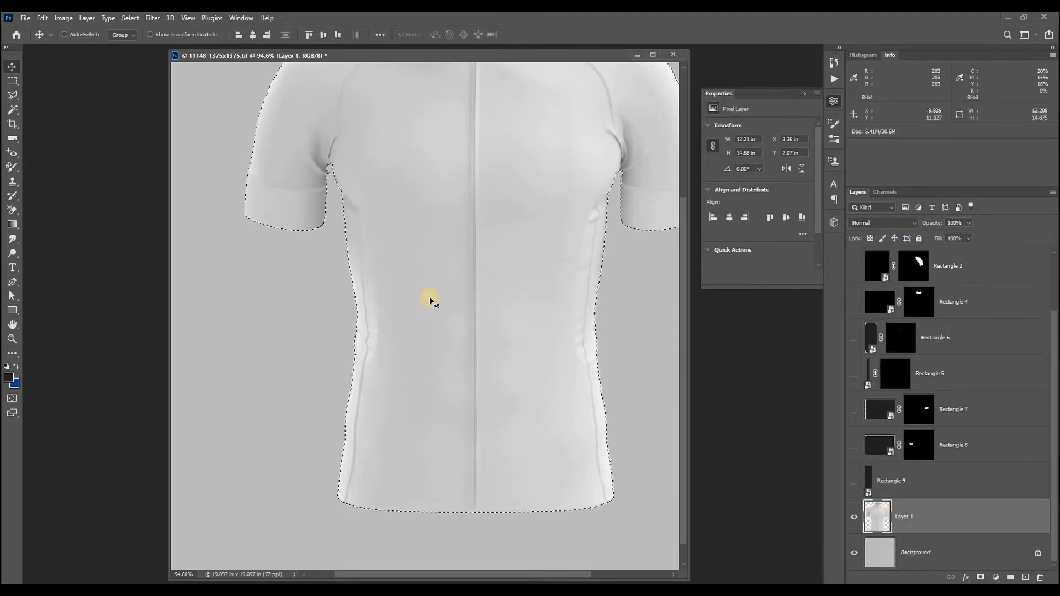
pyautogui.press('l')
# - Trace the left side panel's seam from the hem up to the waist with the Polygonal Lasso, subtracting from the selection
pyautogui.click(334, 533)
pyautogui.scroll(6, 341, 509)
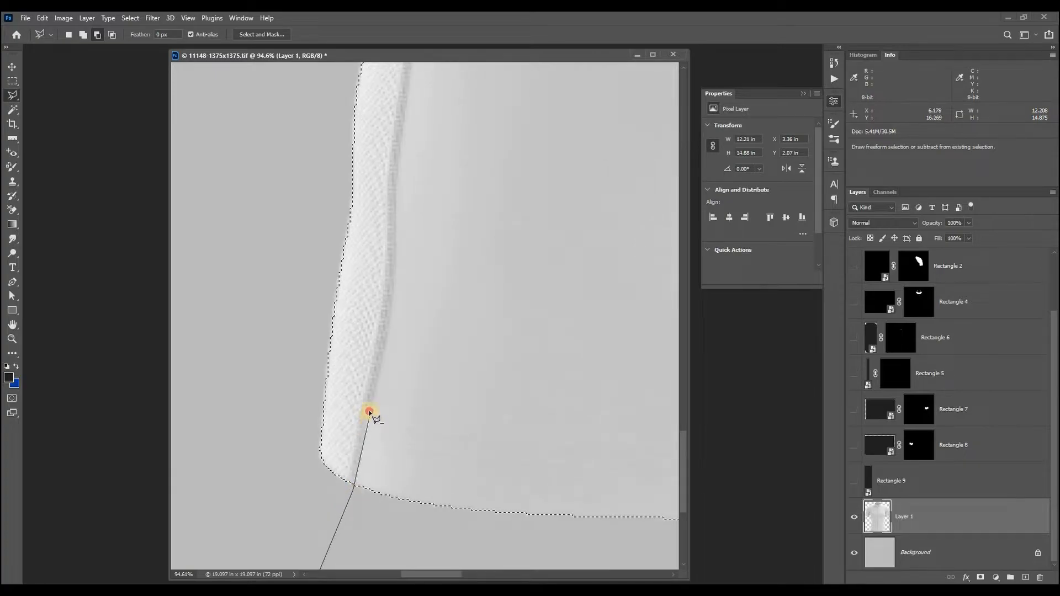
pyautogui.click(394, 264)
pyautogui.click(395, 193)
pyautogui.moveTo(400, 146); pyautogui.dragTo(352, 378)
pyautogui.click(365, 268)
pyautogui.moveTo(398, 127); pyautogui.dragTo(353, 374)
pyautogui.click(339, 388)
pyautogui.scroll(1, 348, 337)
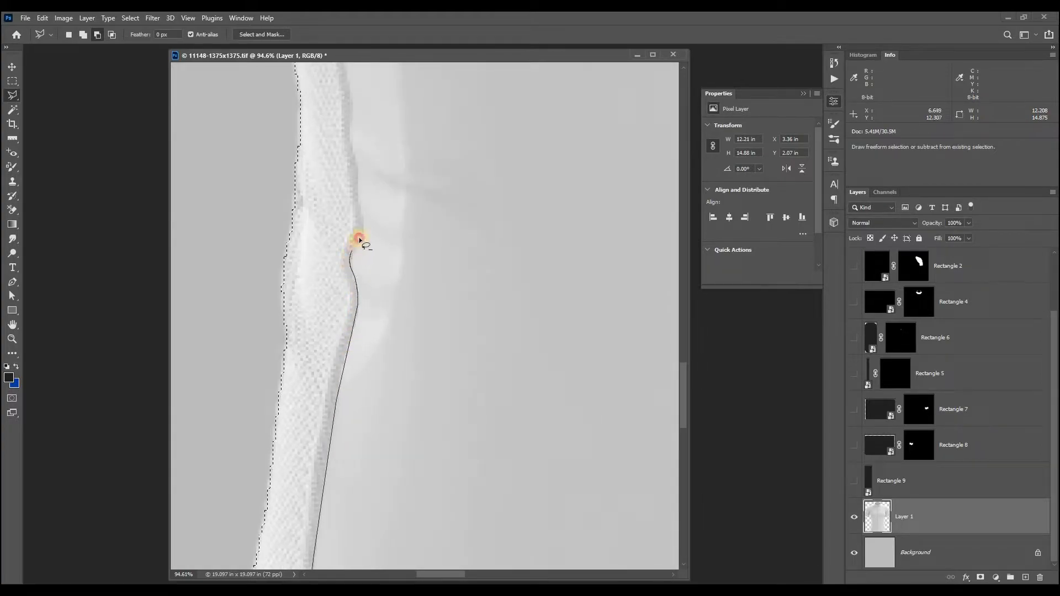
# - Continue the lasso along the left seam up to the armpit and close it so only the left side panel stays selected
pyautogui.moveTo(365, 293); pyautogui.dragTo(380, 442)
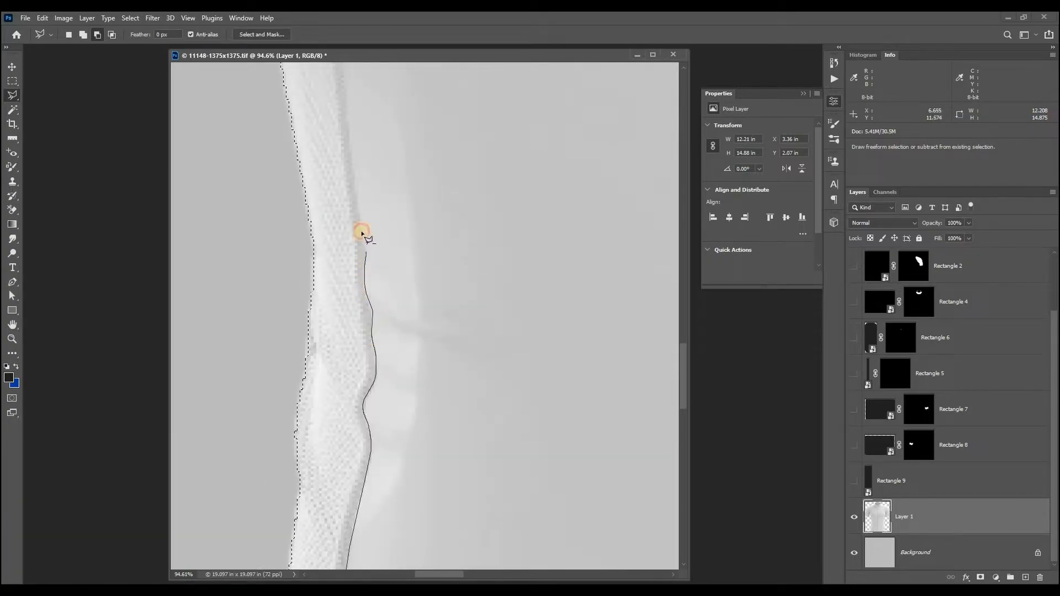
pyautogui.click(351, 154)
pyautogui.moveTo(351, 153); pyautogui.dragTo(395, 394)
pyautogui.click(385, 268)
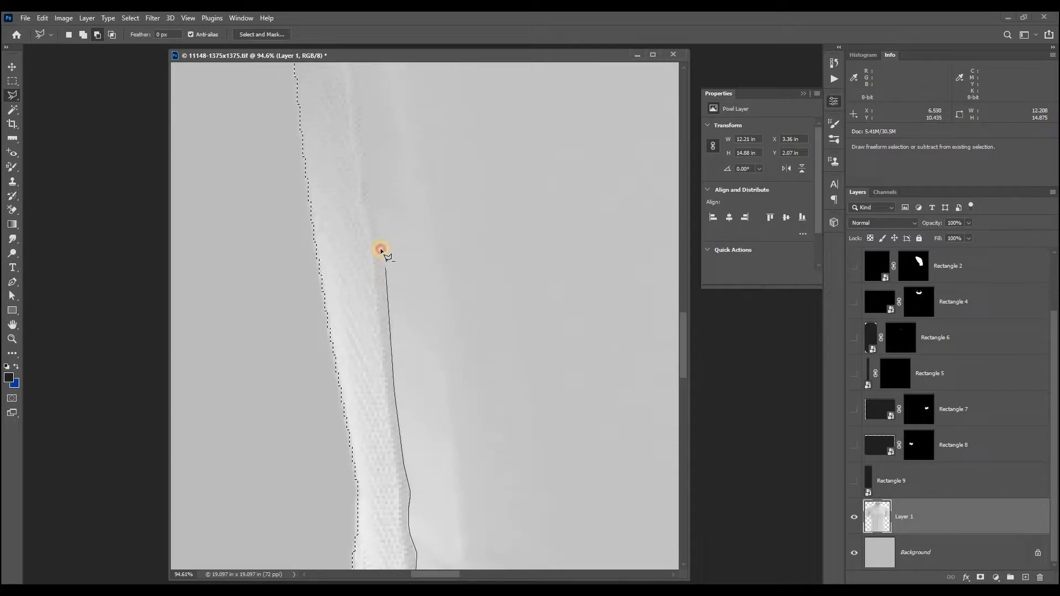
pyautogui.moveTo(359, 117)
pyautogui.mouseDown()
pyautogui.moveTo(386, 350)
pyautogui.moveTo(373, 270)
pyautogui.moveTo(412, 331)
pyautogui.mouseUp()
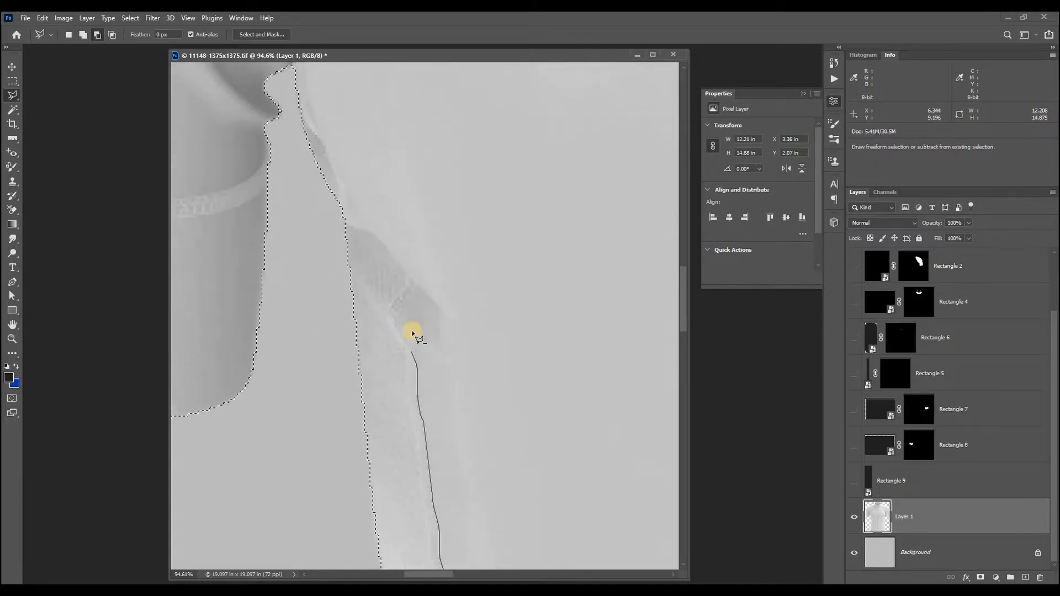
pyautogui.click(375, 235)
pyautogui.moveTo(368, 234)
pyautogui.mouseDown()
pyautogui.moveTo(407, 308)
pyautogui.moveTo(386, 279)
pyautogui.mouseUp()
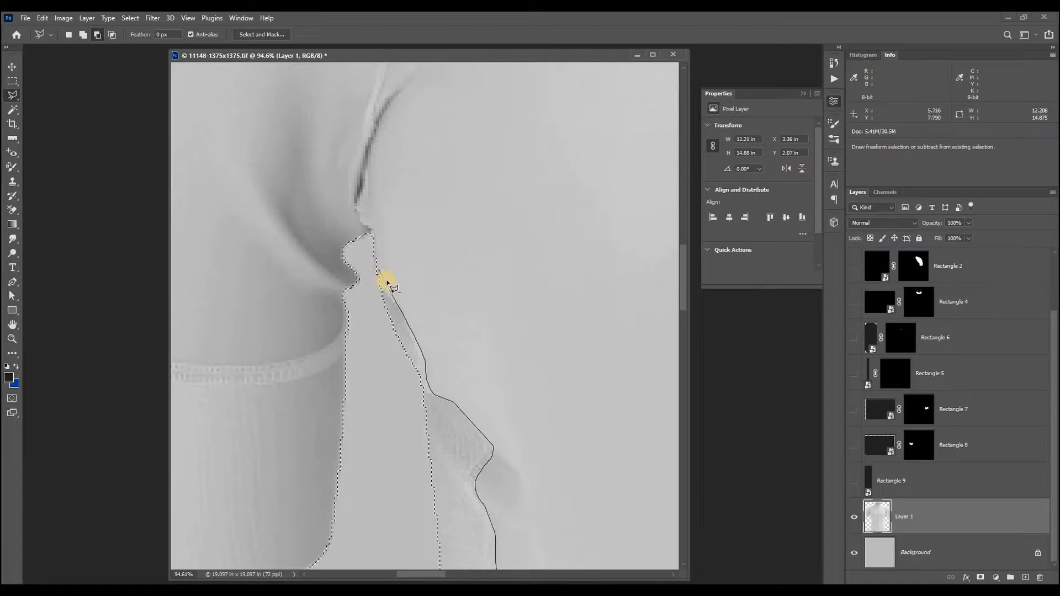
pyautogui.scroll(-6, 370, 203)
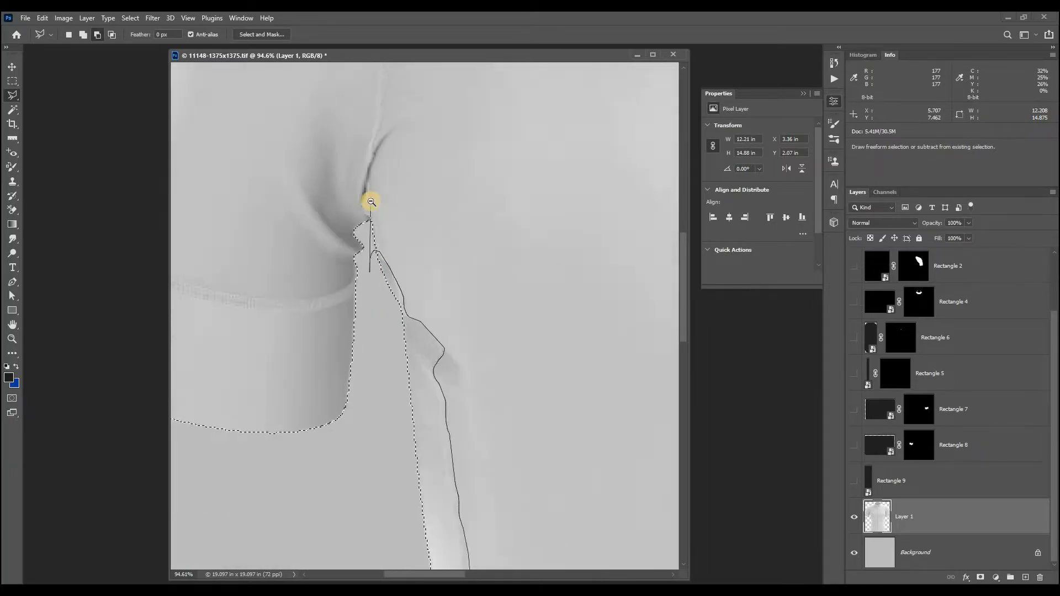
pyautogui.moveTo(349, 337)
pyautogui.mouseDown()
pyautogui.moveTo(436, 128)
pyautogui.moveTo(436, 493)
pyautogui.moveTo(359, 480)
pyautogui.mouseUp()
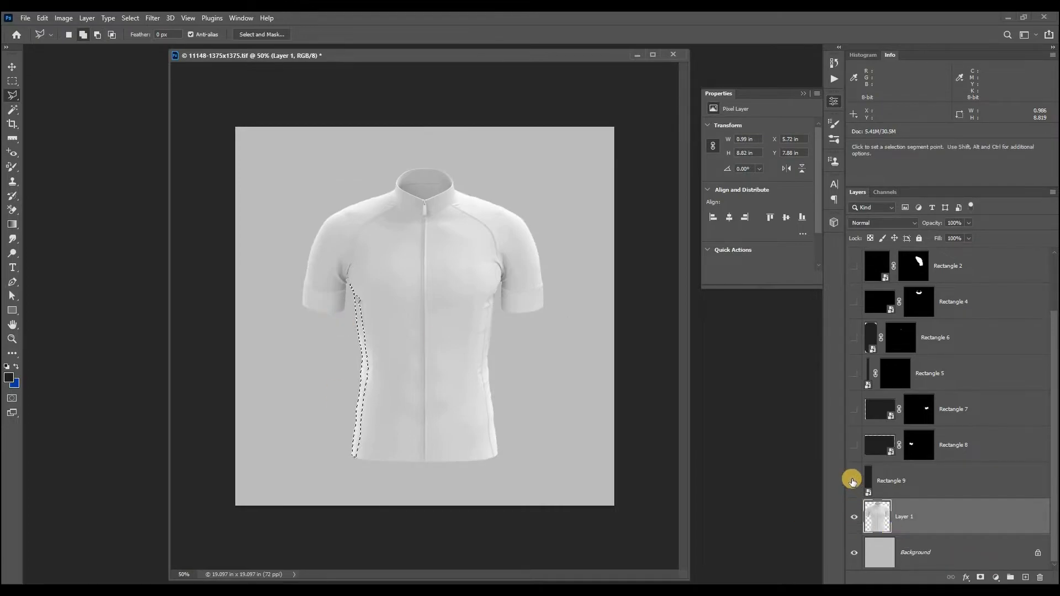
# - Show Rectangle 9 and add a layer mask to it from the left side panel selection
pyautogui.click(855, 480)
pyautogui.click(895, 480)
pyautogui.click(980, 577)
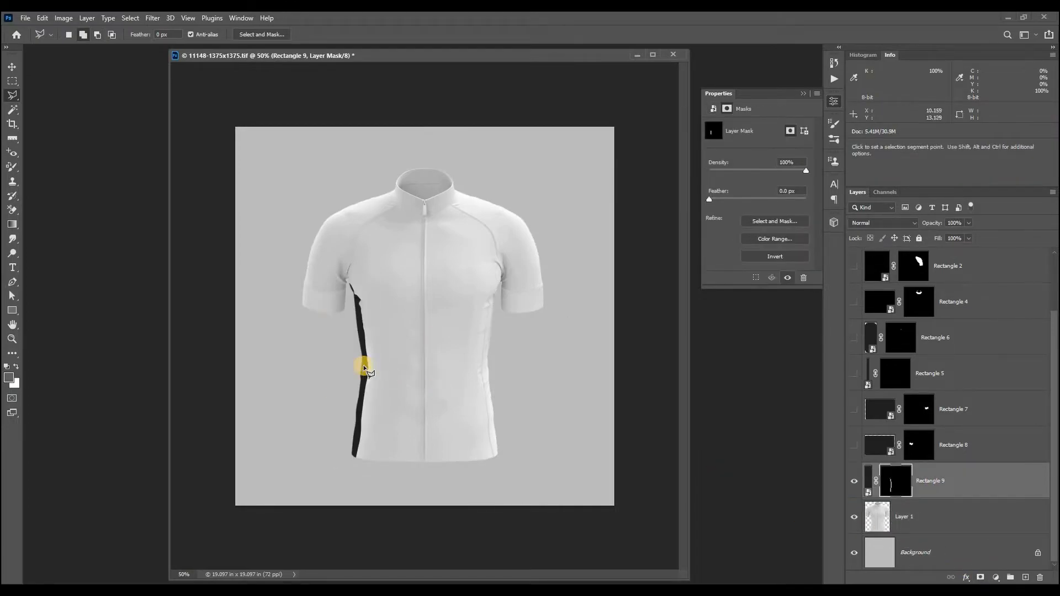
pyautogui.hotkey('ctrl', '0')
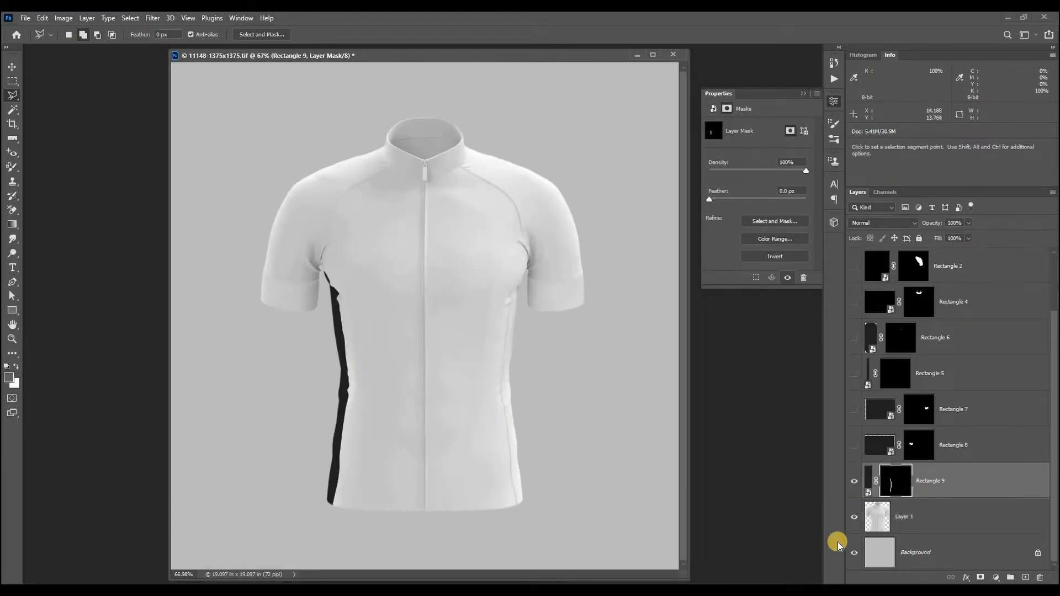
# - Hide Rectangle 9 and draw a rectangle about 1.44 × 9.36 in above Layer 1 over the right side panel
pyautogui.click(854, 481)
pyautogui.click(883, 517)
pyautogui.click(12, 310)
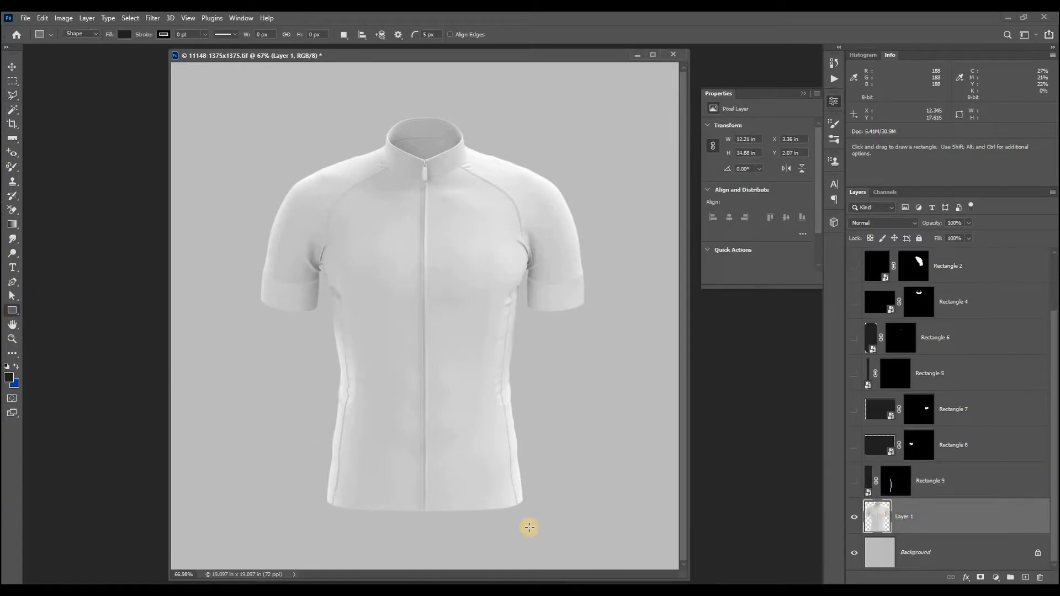
pyautogui.moveTo(500, 514); pyautogui.dragTo(539, 266)
pyautogui.press('v')
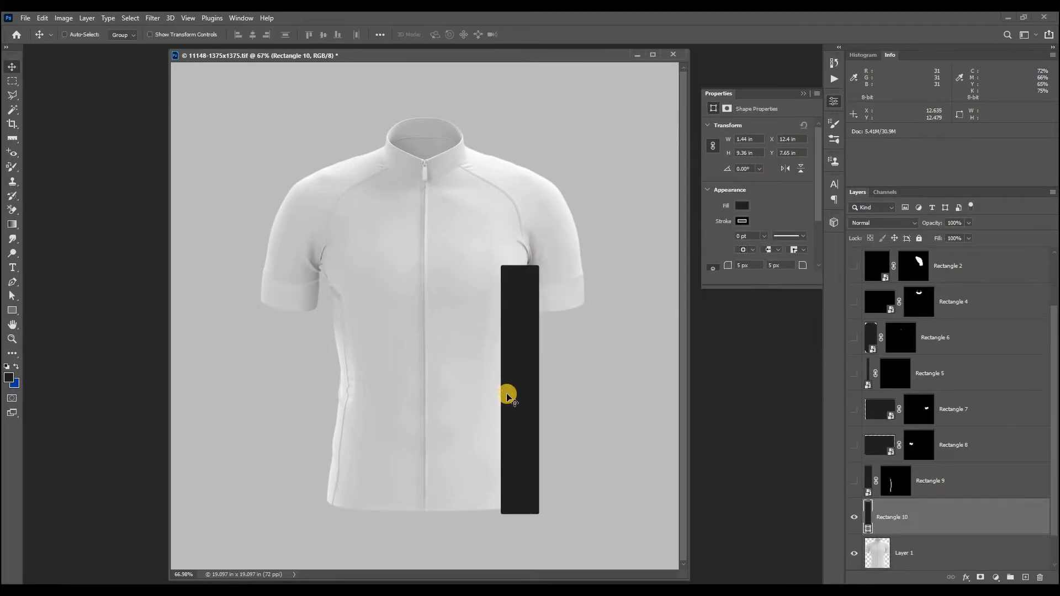
# - Align Rectangle 10 over the right side panel using 20% opacity, restore 100% opacity and convert it to a smart object
pyautogui.moveTo(511, 402); pyautogui.dragTo(509, 402)
pyautogui.click(854, 518)
pyautogui.click(854, 517)
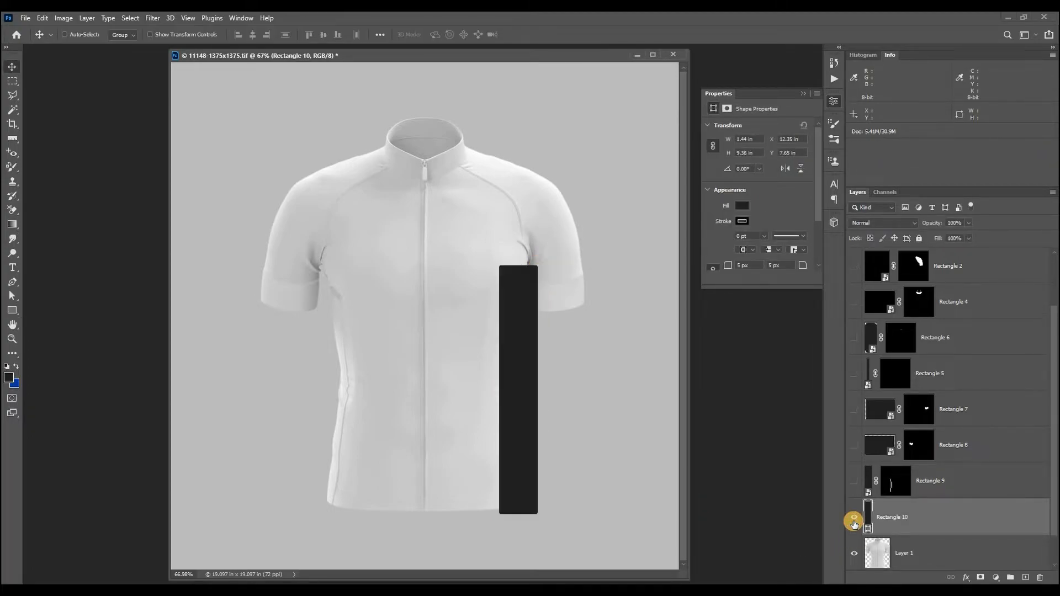
pyautogui.press('2')
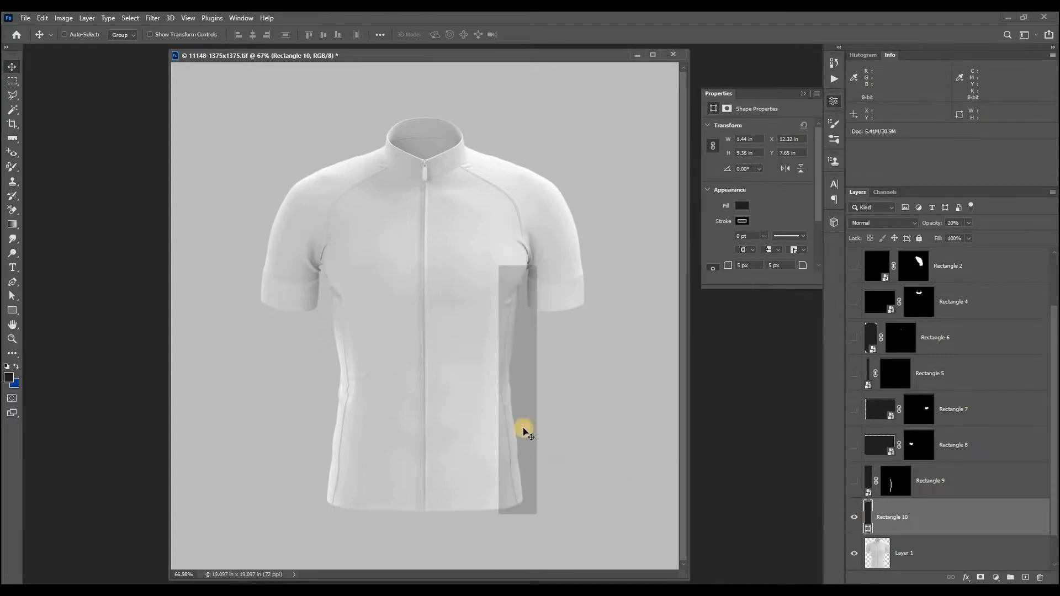
pyautogui.keyDown('ctrl'); pyautogui.click(519, 439); pyautogui.keyUp('ctrl')
pyautogui.moveTo(535, 363); pyautogui.dragTo(530, 425)
pyautogui.moveTo(543, 523); pyautogui.dragTo(528, 249)
pyautogui.press('0')
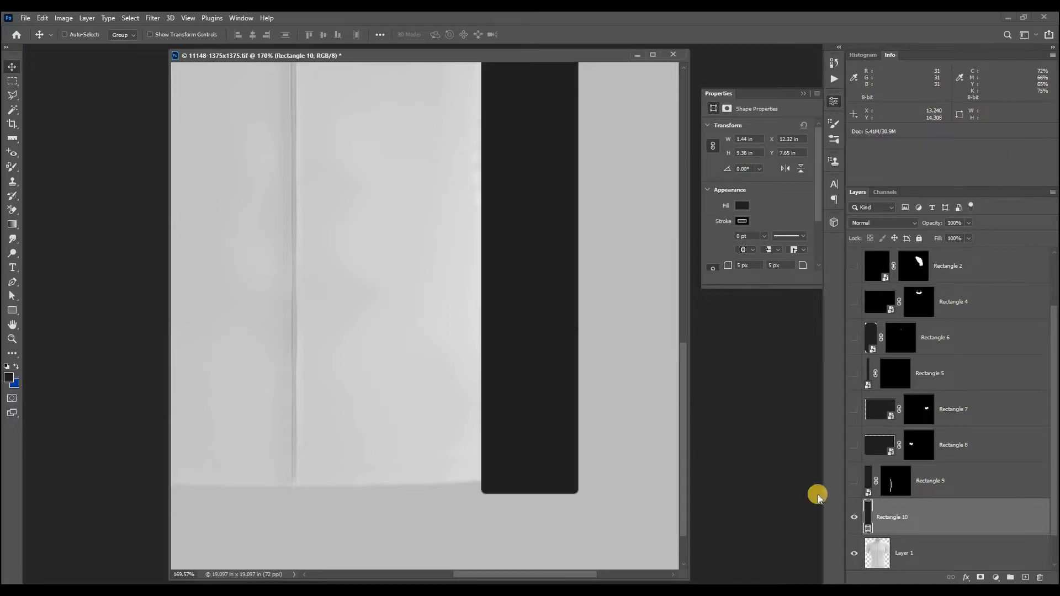
pyautogui.rightClick(858, 522)
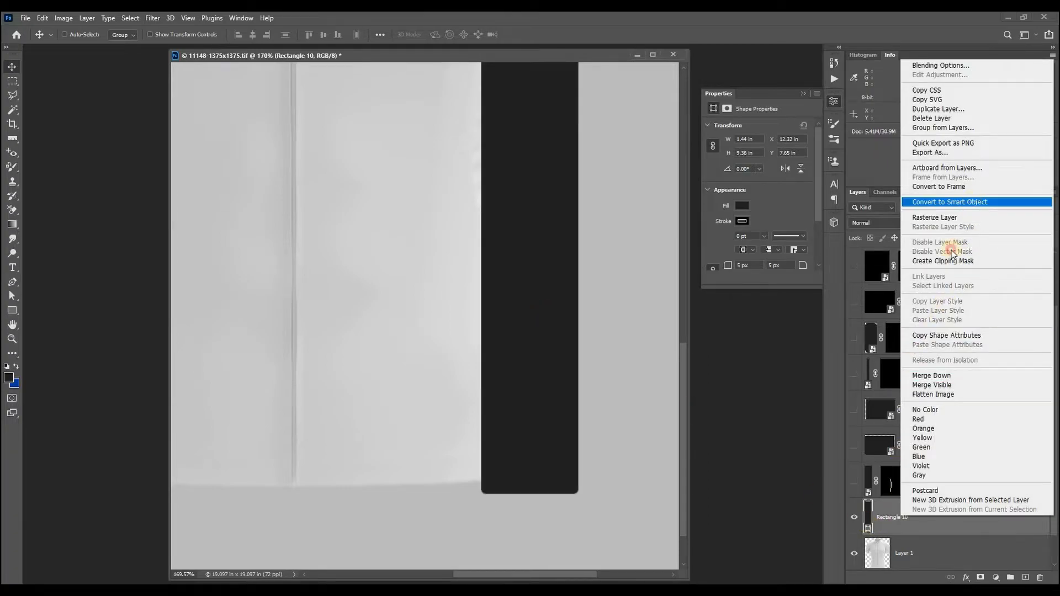
pyautogui.click(945, 202)
# - Hide Rectangle 10 and load Layer 1's jersey outline as a selection
pyautogui.click(854, 517)
pyautogui.click(881, 549)
pyautogui.keyDown('ctrl'); pyautogui.click(880, 549); pyautogui.keyUp('ctrl')
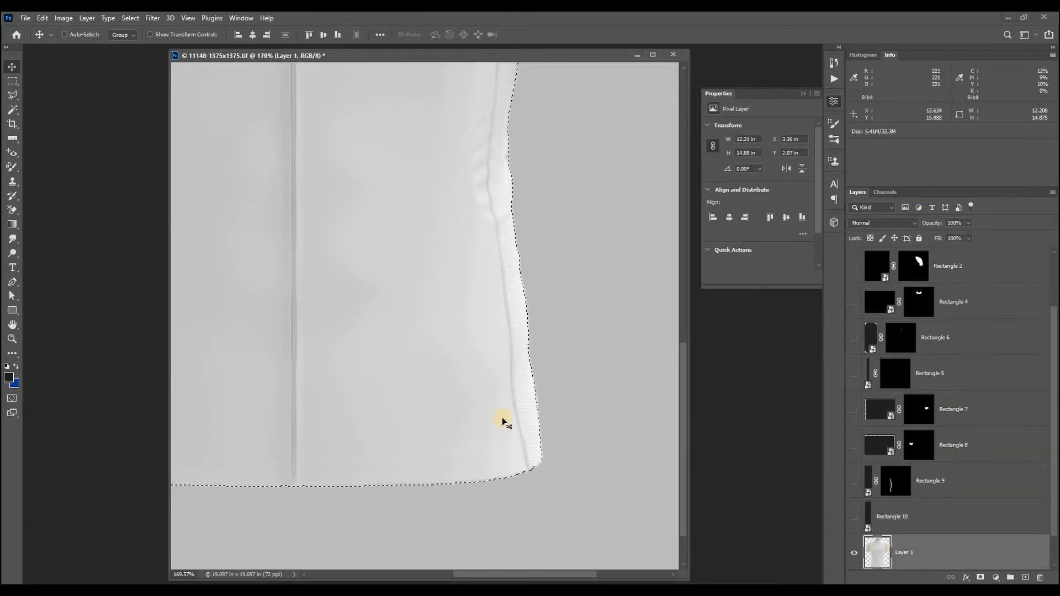
pyautogui.press('l')
# - Trace the right side panel's seam from the hem up past the waist with the lasso, subtracting from the selection
pyautogui.scroll(4, 548, 490)
pyautogui.moveTo(537, 518); pyautogui.dragTo(541, 457)
pyautogui.moveTo(517, 360); pyautogui.dragTo(509, 303)
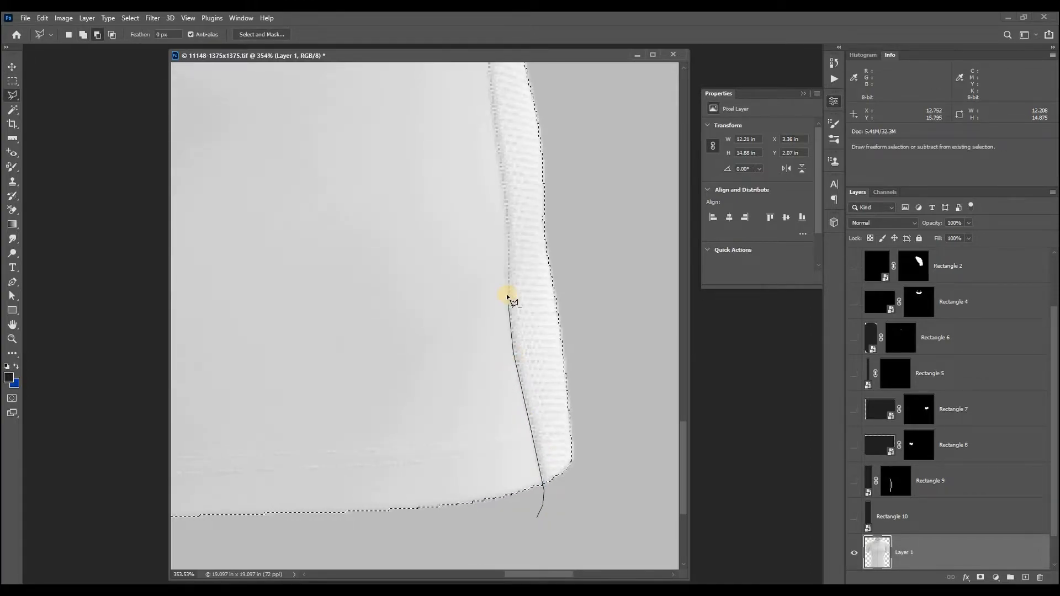
pyautogui.moveTo(504, 212); pyautogui.dragTo(500, 149)
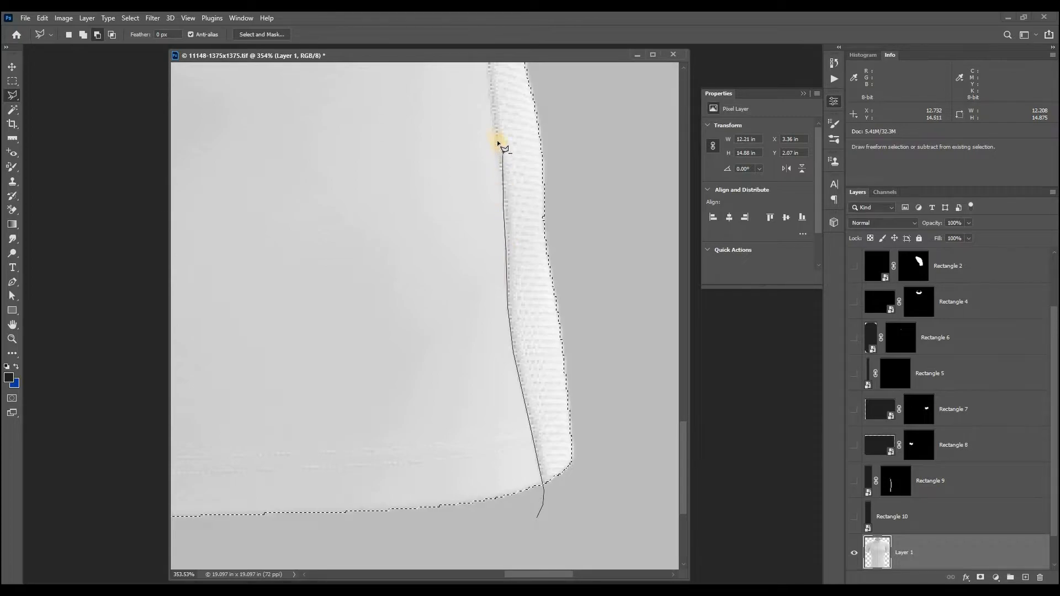
pyautogui.moveTo(494, 108)
pyautogui.mouseDown()
pyautogui.moveTo(456, 255)
pyautogui.moveTo(475, 309)
pyautogui.moveTo(465, 239)
pyautogui.mouseUp()
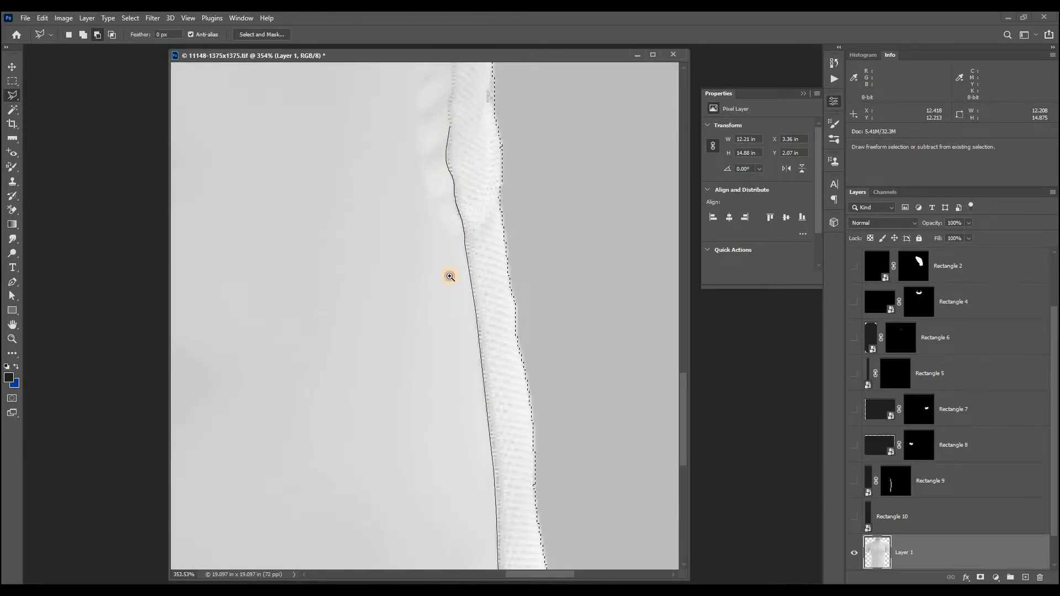
pyautogui.moveTo(450, 276); pyautogui.dragTo(450, 320)
# - Continue the lasso along the right seam up to the armpit and close it so only the right side panel stays selected
pyautogui.moveTo(456, 220); pyautogui.dragTo(462, 148)
pyautogui.moveTo(456, 247)
pyautogui.mouseDown()
pyautogui.moveTo(435, 326)
pyautogui.moveTo(463, 173)
pyautogui.moveTo(416, 406)
pyautogui.mouseUp()
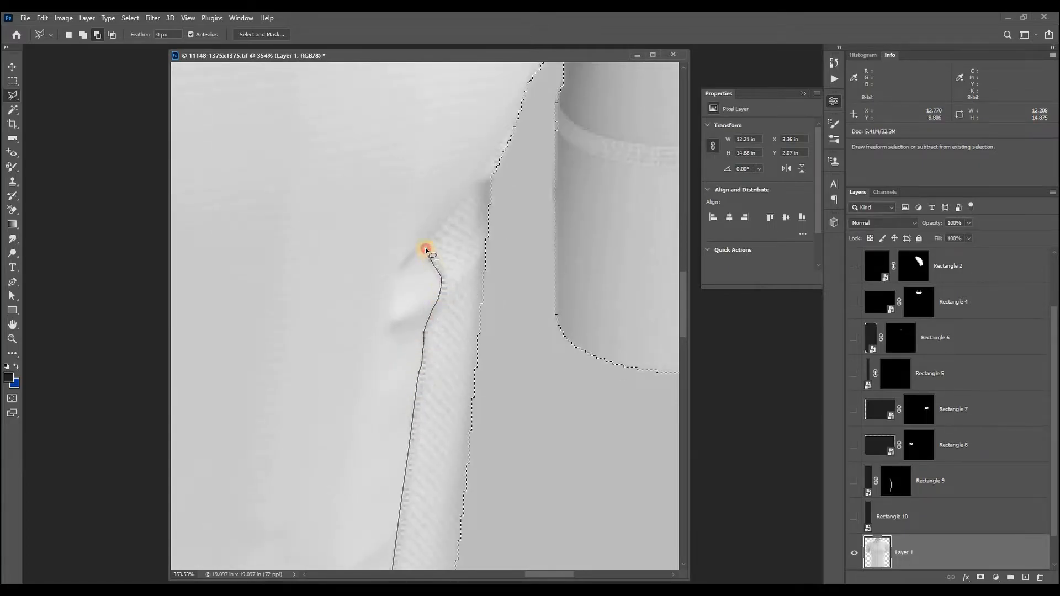
pyautogui.moveTo(493, 168)
pyautogui.mouseDown()
pyautogui.moveTo(414, 355)
pyautogui.moveTo(423, 330)
pyautogui.mouseUp()
pyautogui.scroll(-8, 450, 221)
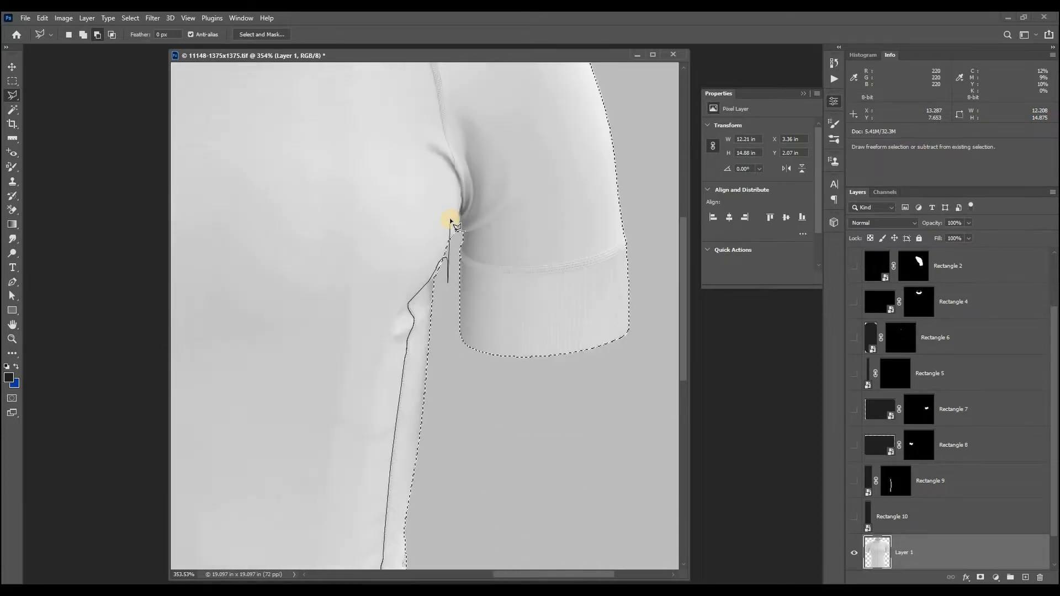
pyautogui.moveTo(499, 337)
pyautogui.mouseDown()
pyautogui.moveTo(570, 356)
pyautogui.moveTo(285, 569)
pyautogui.moveTo(493, 495)
pyautogui.moveTo(493, 476)
pyautogui.mouseUp()
# - Show Rectangle 10 and add a layer mask to it from the right side panel selection
pyautogui.click(854, 516)
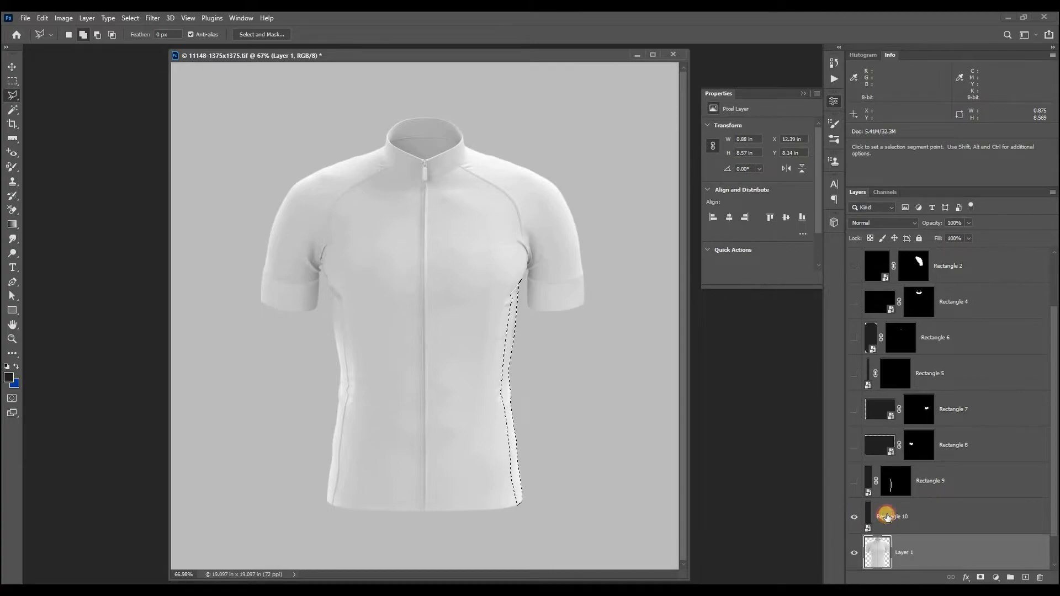
pyautogui.click(894, 514)
pyautogui.click(980, 578)
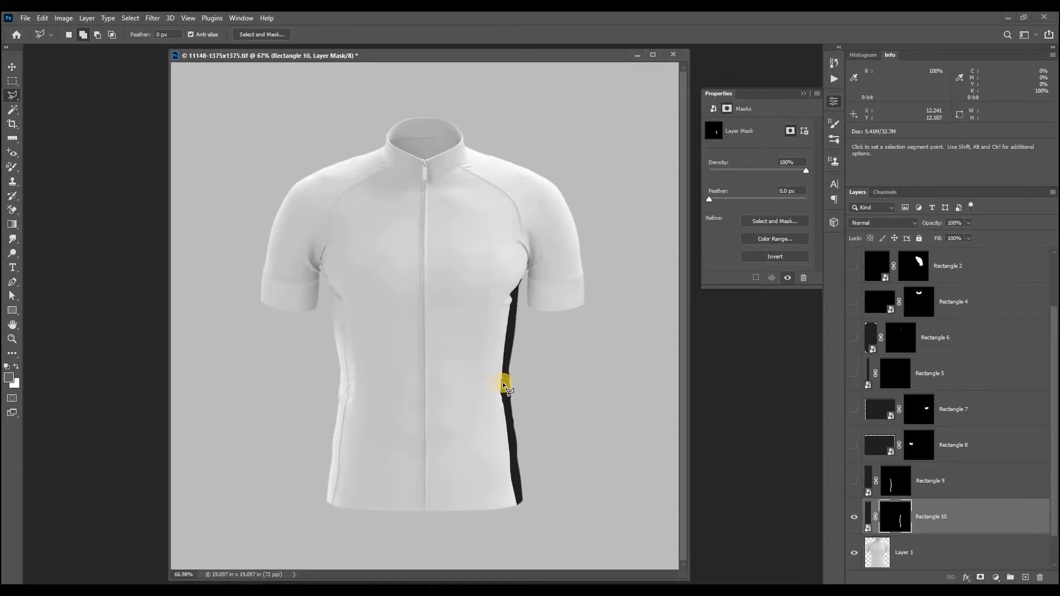
# - Hide Rectangle 10 and save the document
pyautogui.click(852, 515)
pyautogui.scroll(3, 863, 402)
pyautogui.scroll(-4, 864, 366)
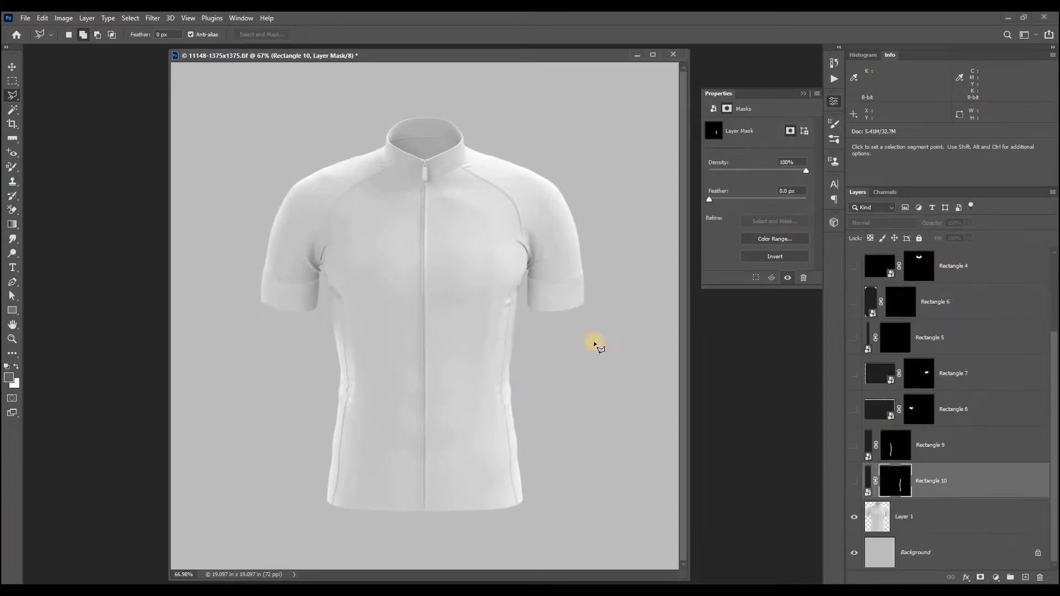
pyautogui.press('v')
pyautogui.hotkey('ctrl', 's')
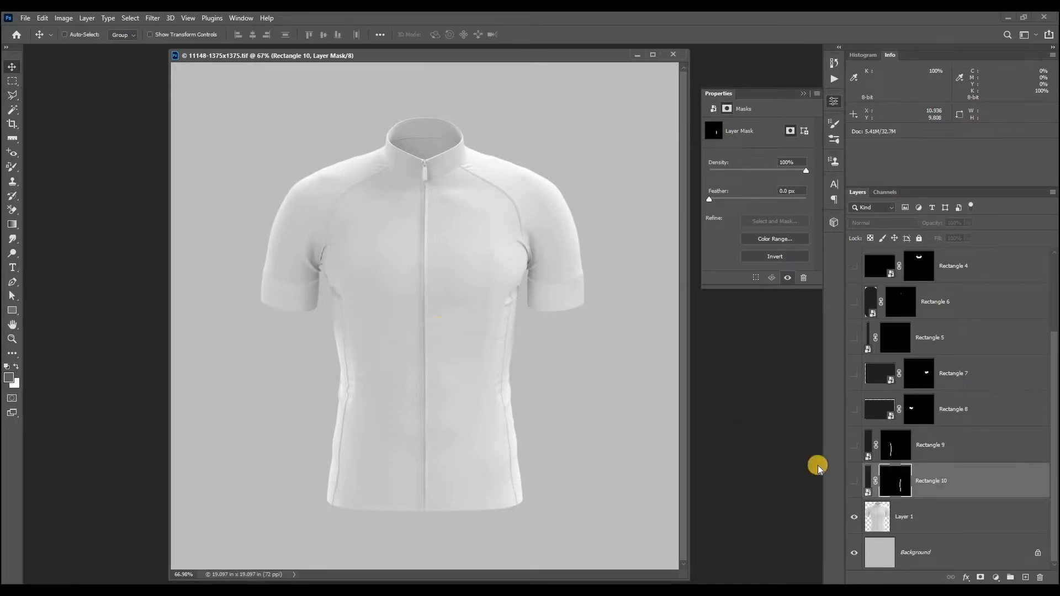
# - Duplicate Layer 1 and move the copy to the top of the layer stack, above Rectangle 1
pyautogui.click(890, 519)
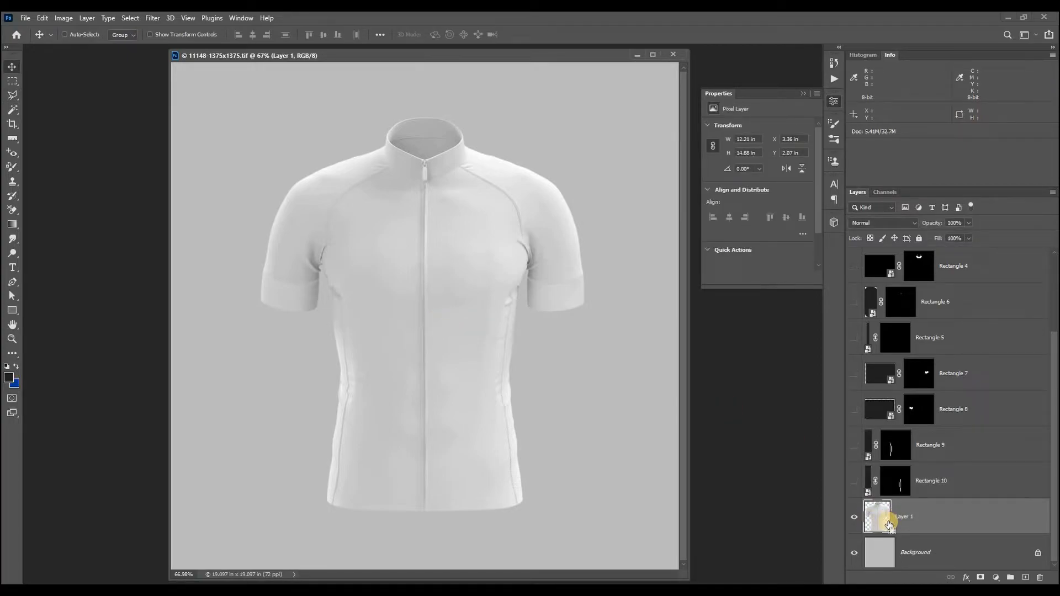
pyautogui.hotkey('ctrl', 'j')
pyautogui.moveTo(890, 524); pyautogui.dragTo(904, 271)
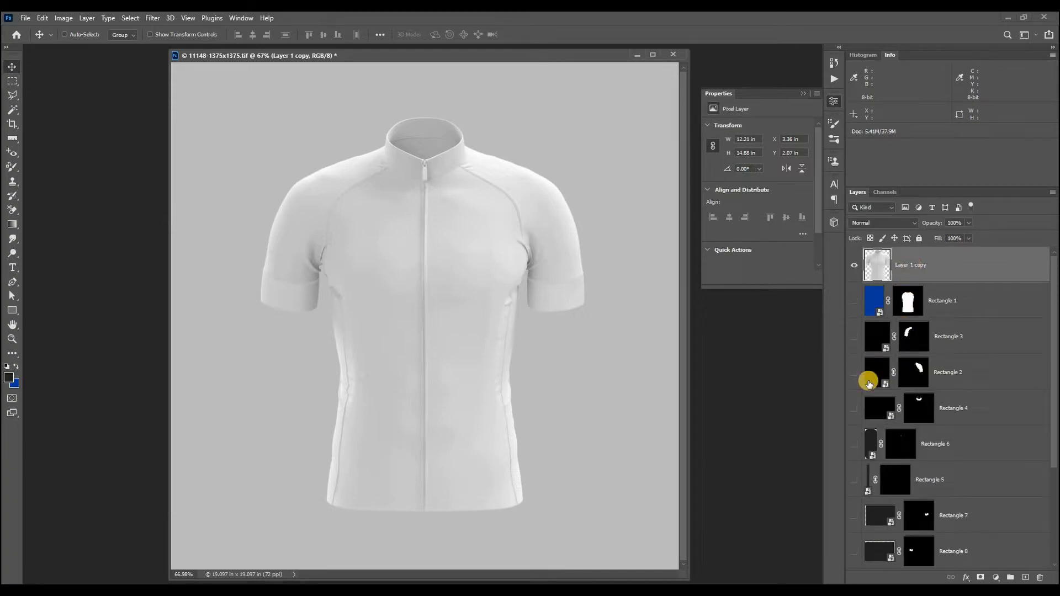
# - Show all the rectangle layers beneath the Layer 1 copy and rename the copy as shadow
pyautogui.scroll(-3, 867, 381)
pyautogui.moveTo(856, 481); pyautogui.dragTo(847, 376)
pyautogui.scroll(-4, 889, 365)
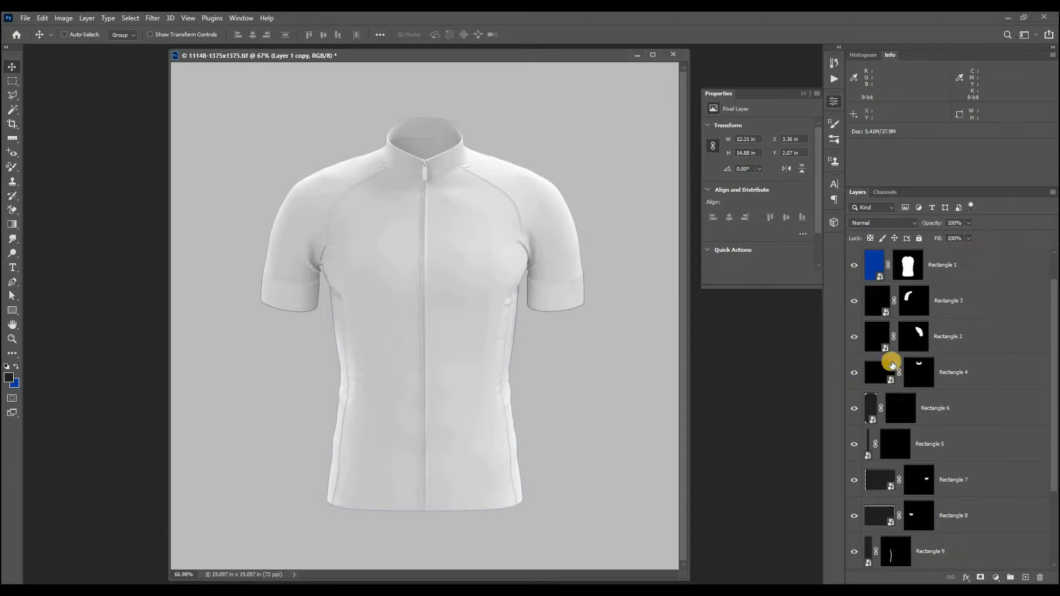
pyautogui.scroll(4, 894, 382)
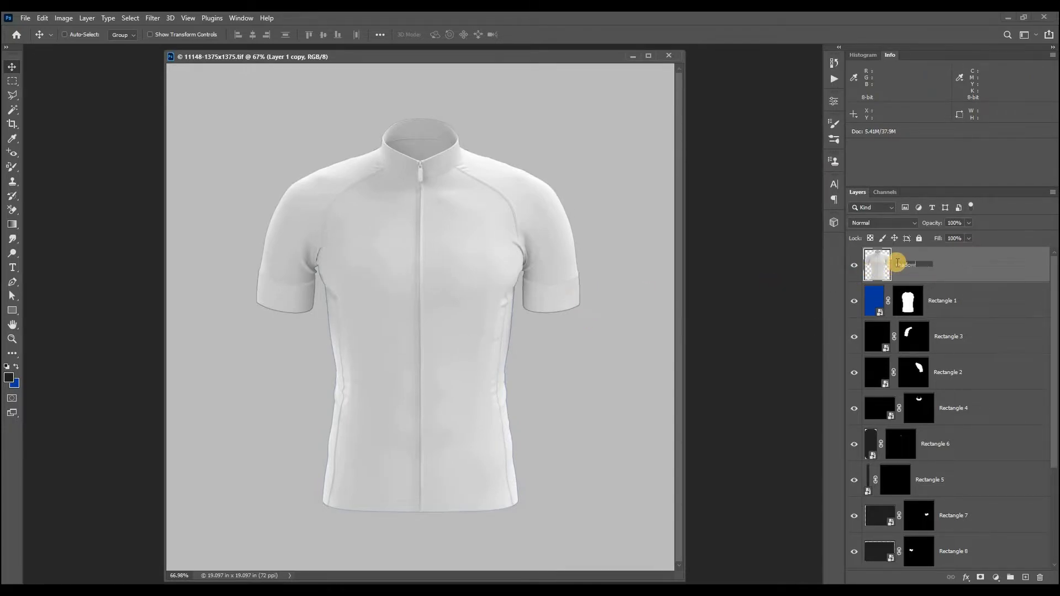
# - Duplicate the shadow layer, name the copy hghlights and hide it
pyautogui.hotkey('ctrl', 'j')
pyautogui.doubleClick(904, 269)
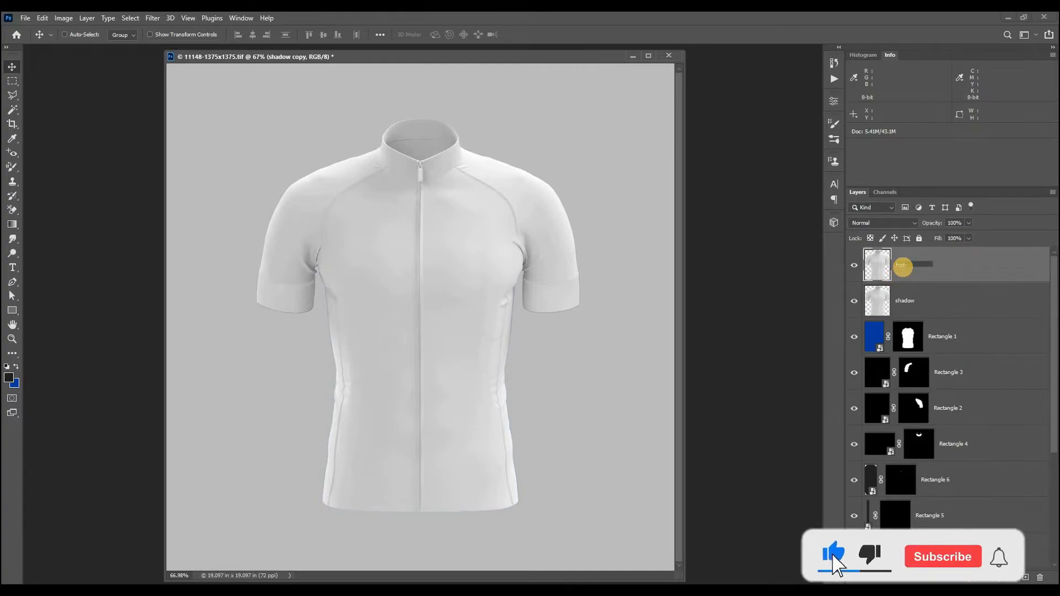
pyautogui.press('Return')
pyautogui.click(853, 266)
# - Set the shadow layer's blend mode to Linear Burn
pyautogui.click(871, 298)
pyautogui.click(910, 225)
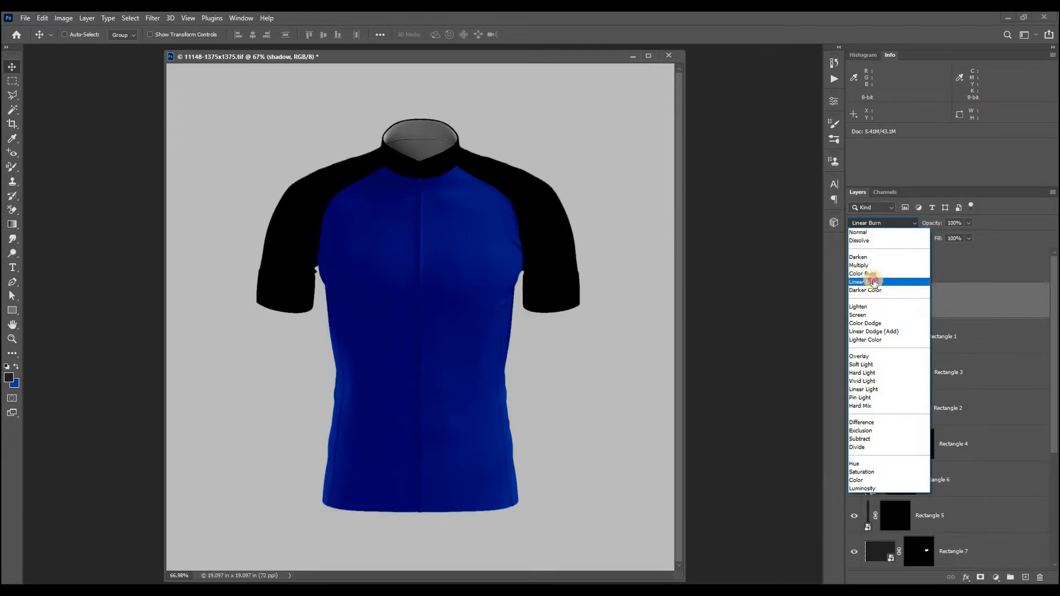
pyautogui.click(875, 282)
# - Brighten the shadow layer's midtones with Curves, input 107 to output 141, and slightly lower its white input level with Levels
pyautogui.hotkey('ctrl', 'm')
pyautogui.moveTo(790, 304); pyautogui.dragTo(784, 294)
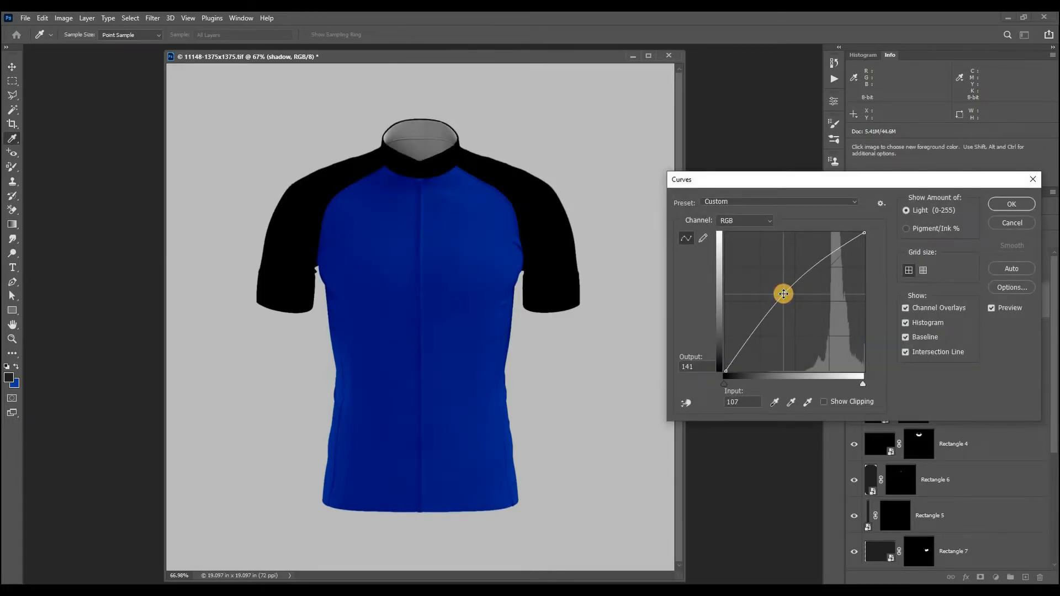
pyautogui.press('Return')
pyautogui.hotkey('ctrl', 'l')
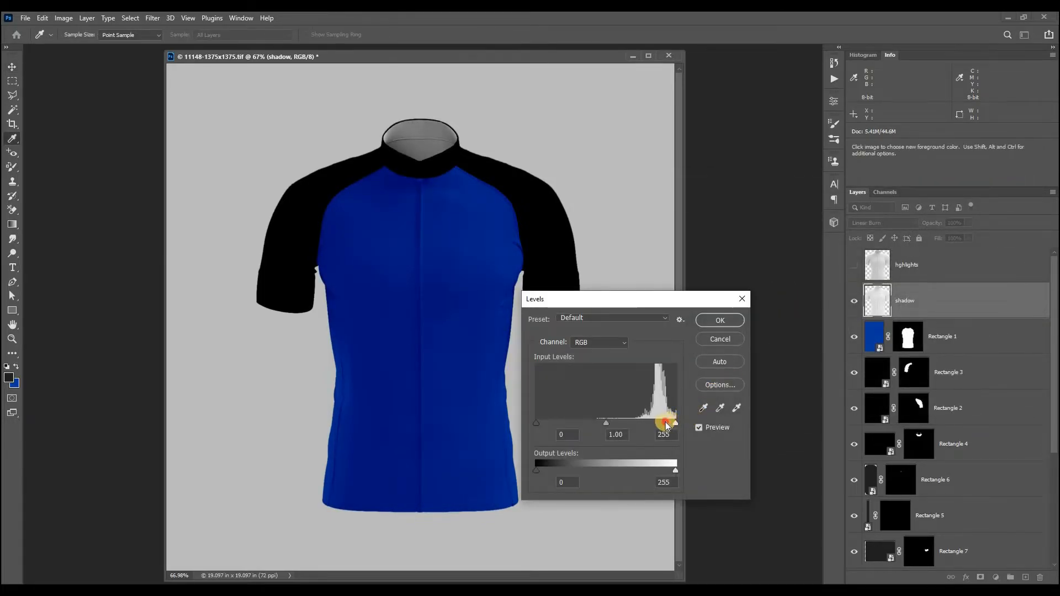
pyautogui.moveTo(666, 426); pyautogui.dragTo(667, 426)
pyautogui.click(723, 322)
pyautogui.press('v')
# - Show the hghlights layer and darken it with Levels, raising the black input level to about 204 so only the brightest areas remain
pyautogui.click(854, 265)
pyautogui.click(881, 269)
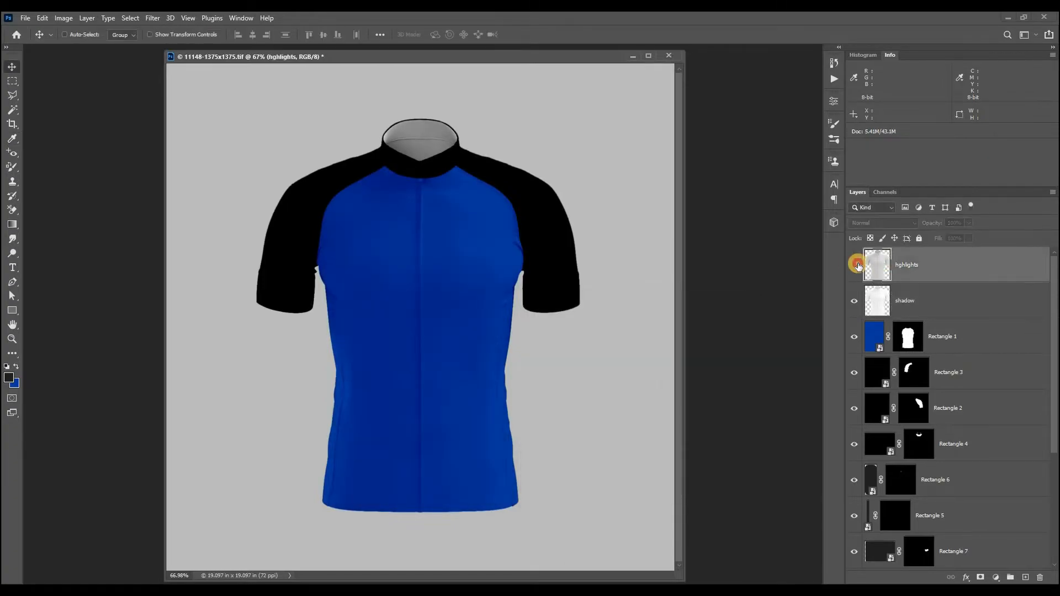
pyautogui.hotkey('ctrl', 'l')
pyautogui.moveTo(541, 426); pyautogui.dragTo(649, 423)
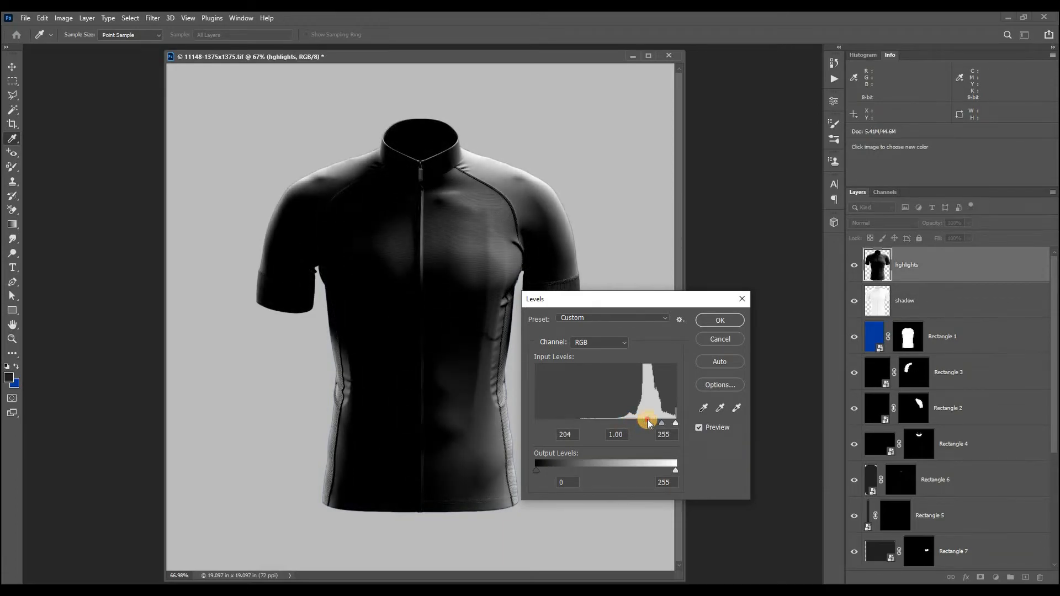
pyautogui.moveTo(675, 468)
pyautogui.mouseDown()
pyautogui.moveTo(651, 466)
pyautogui.moveTo(661, 464)
pyautogui.mouseUp()
pyautogui.click(720, 320)
pyautogui.press('v')
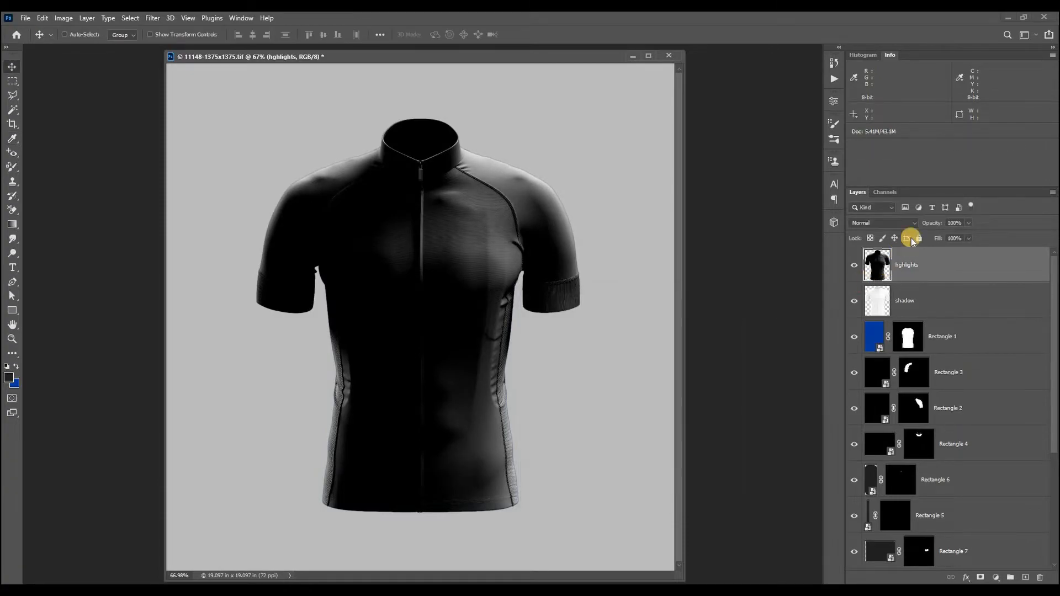
# - Set the hghlights layer's blend mode to Screen
pyautogui.click(919, 224)
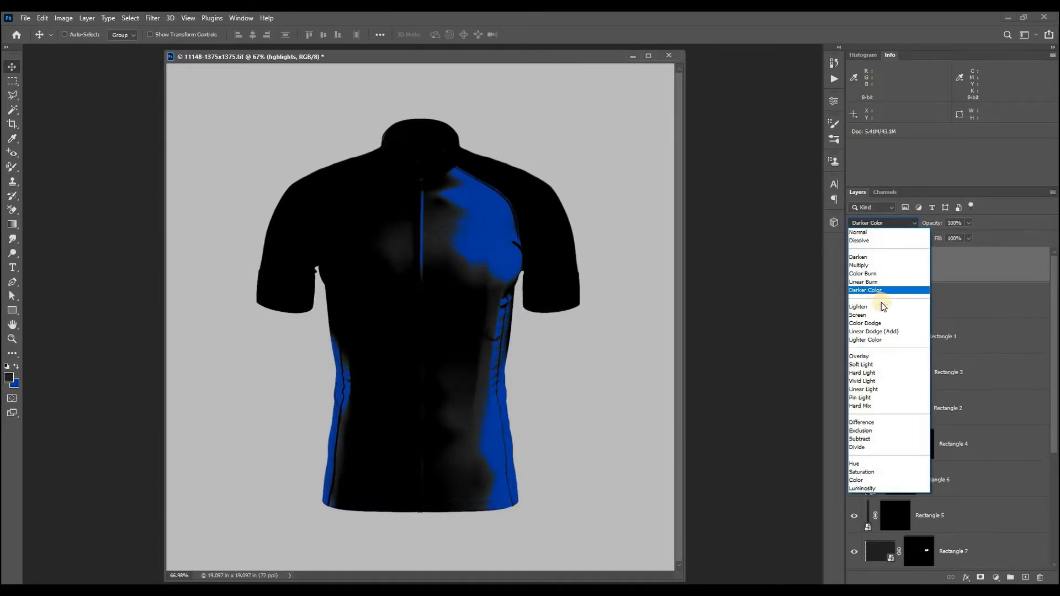
pyautogui.click(866, 318)
pyautogui.press('ctrl')
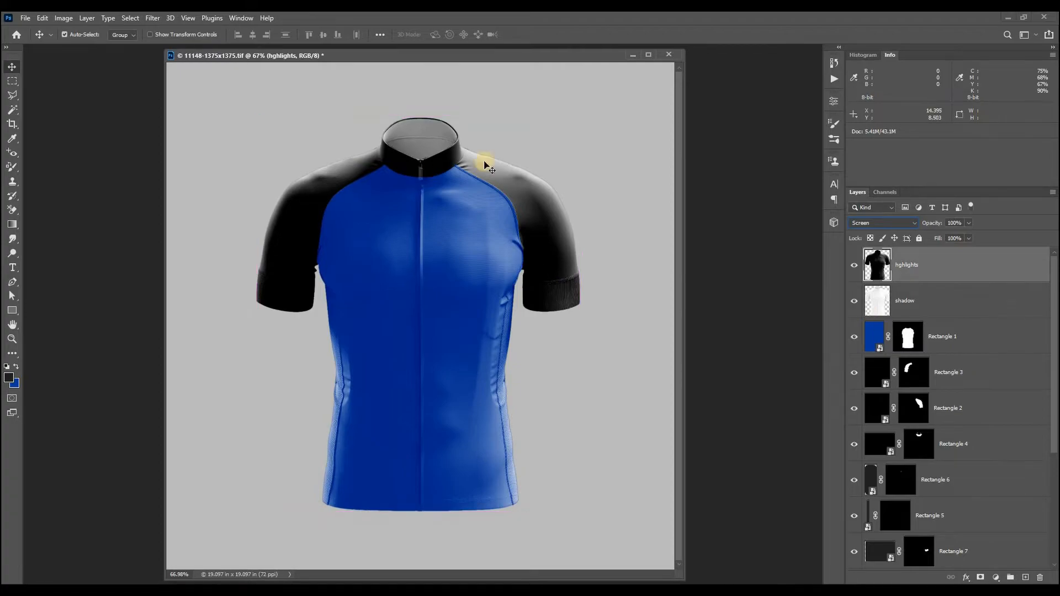
# - Move Rectangle 1 below Rectangle 5 in the layer stack, with Rectangles 4, 3 and 2 placed in that order beneath it
pyautogui.click(866, 338)
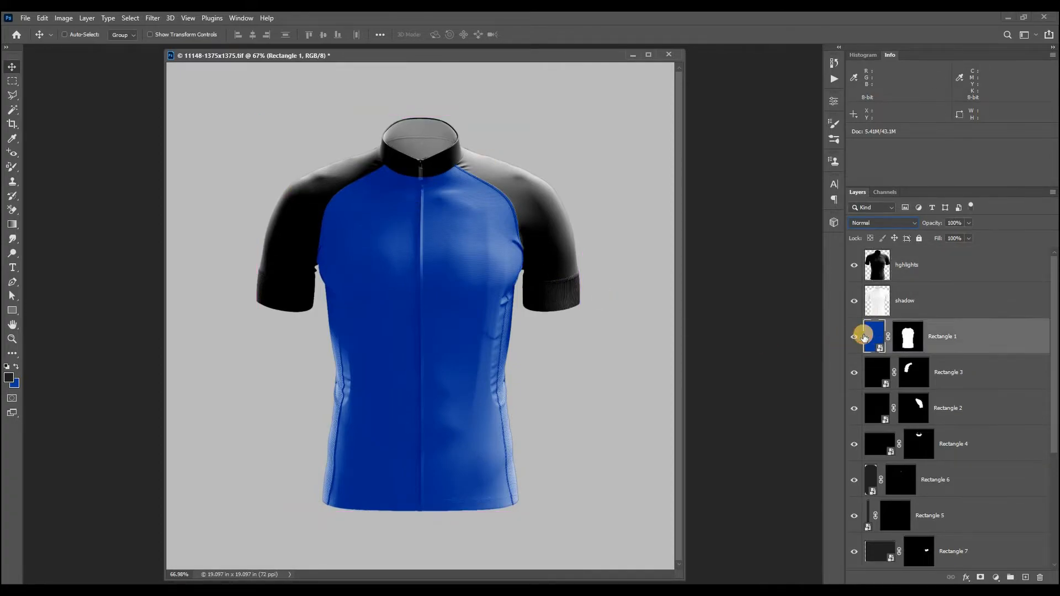
pyautogui.moveTo(877, 336); pyautogui.dragTo(890, 519)
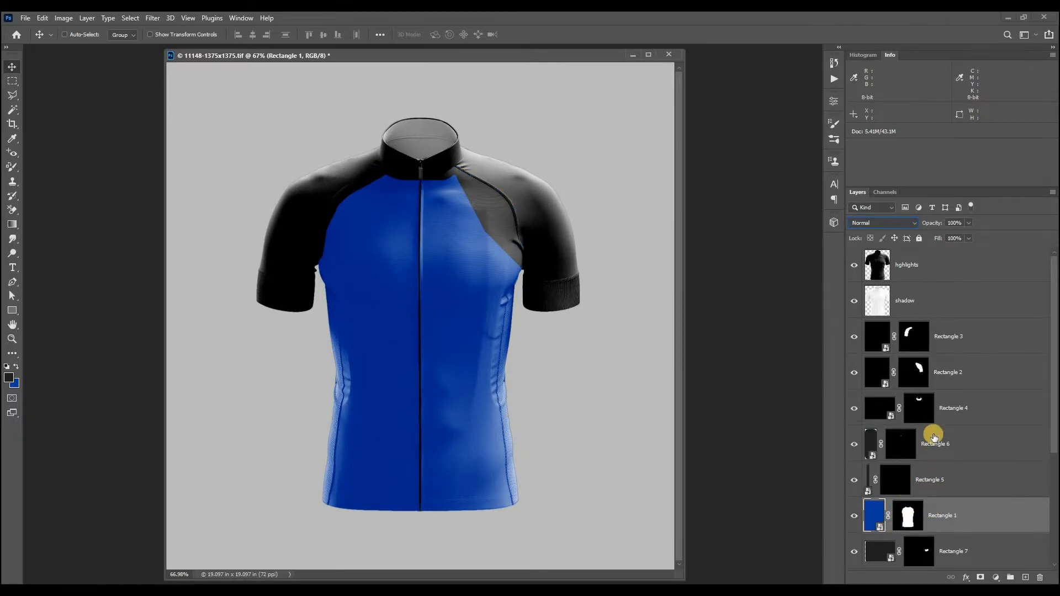
pyautogui.click(880, 373)
pyautogui.moveTo(880, 373); pyautogui.dragTo(884, 538)
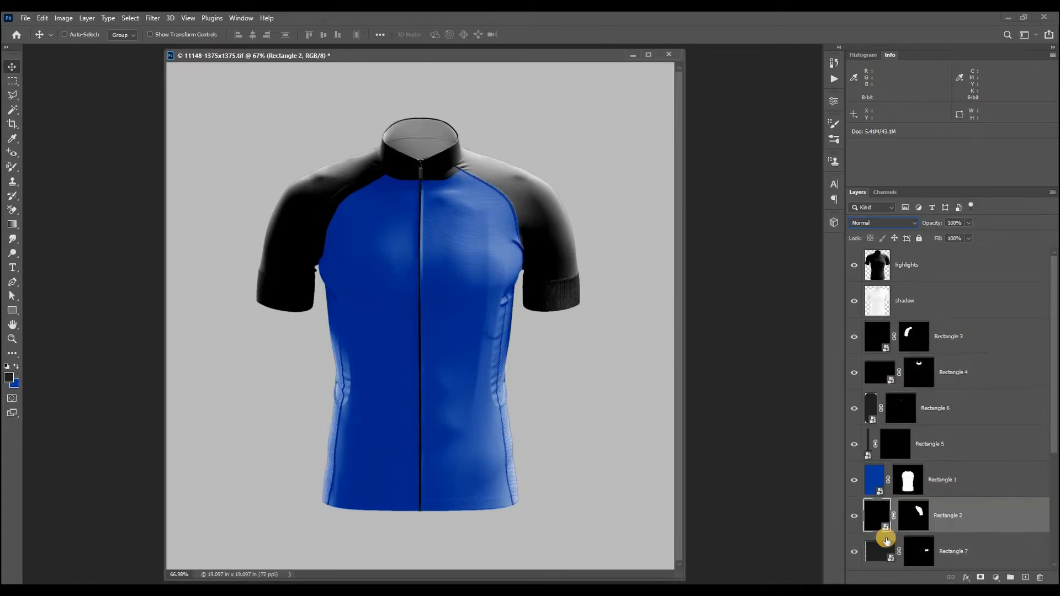
pyautogui.moveTo(877, 346); pyautogui.dragTo(872, 503)
pyautogui.moveTo(880, 348); pyautogui.dragTo(883, 458)
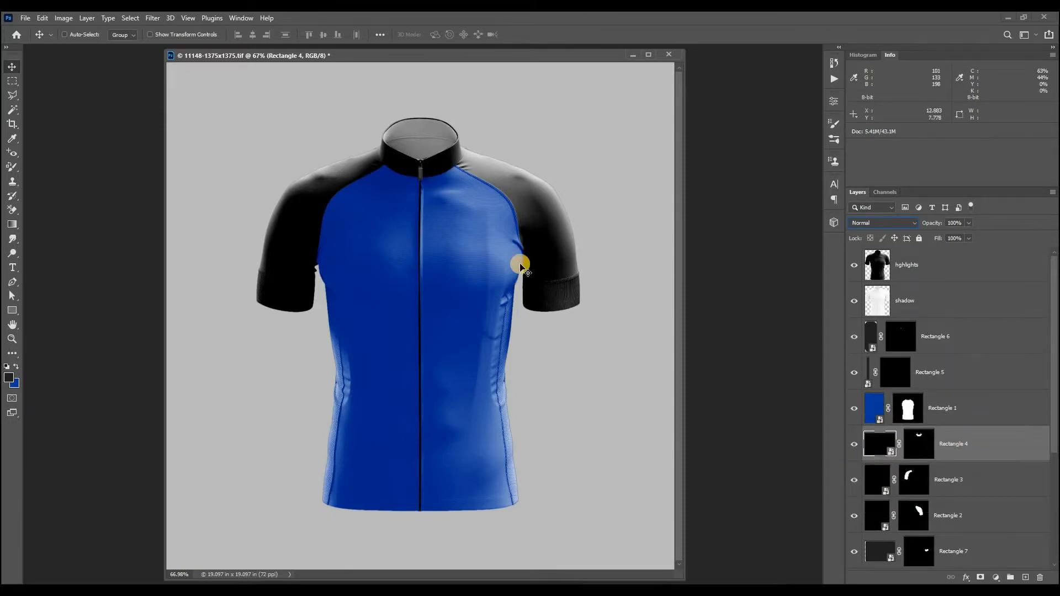
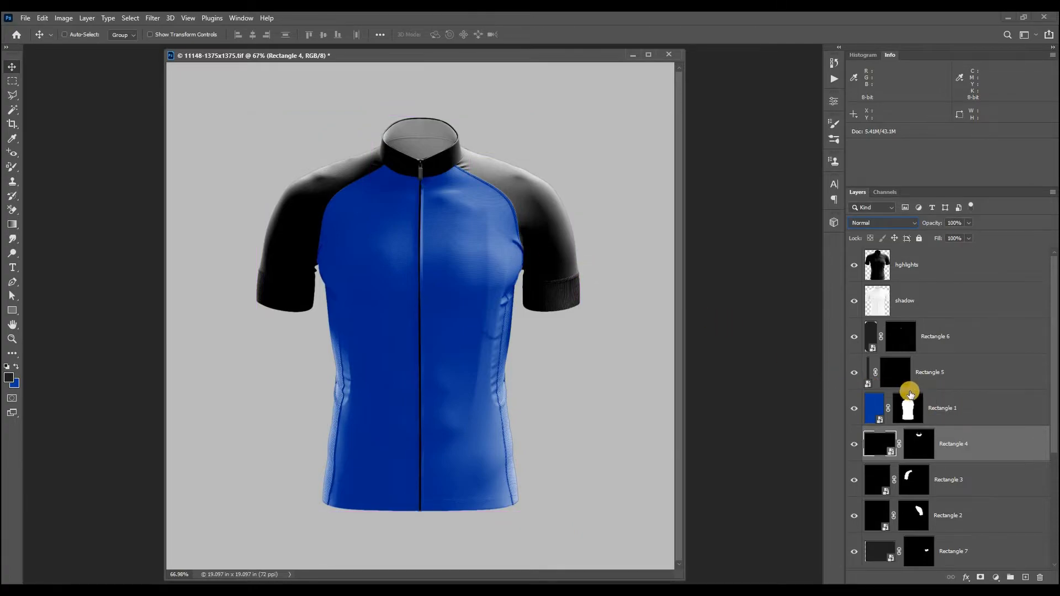
pyautogui.scroll(-3, 889, 442)
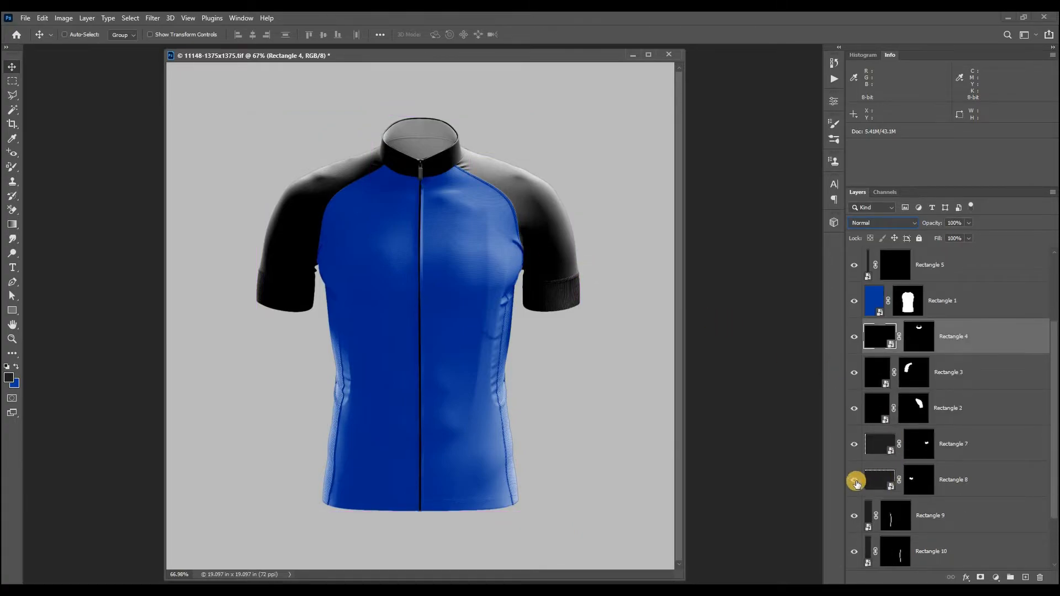
pyautogui.scroll(-2, 881, 465)
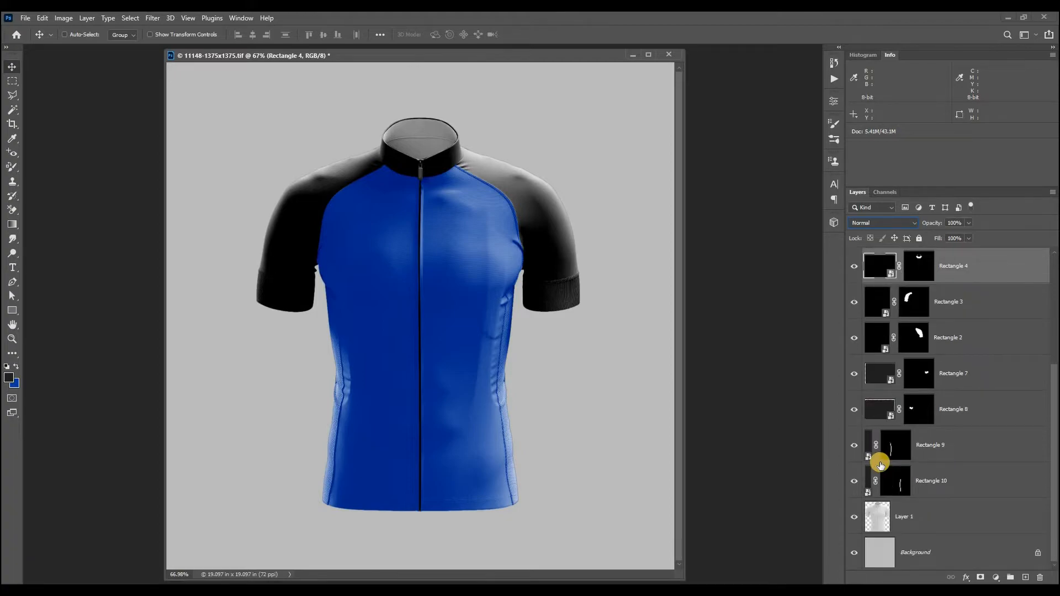
pyautogui.scroll(5, 880, 465)
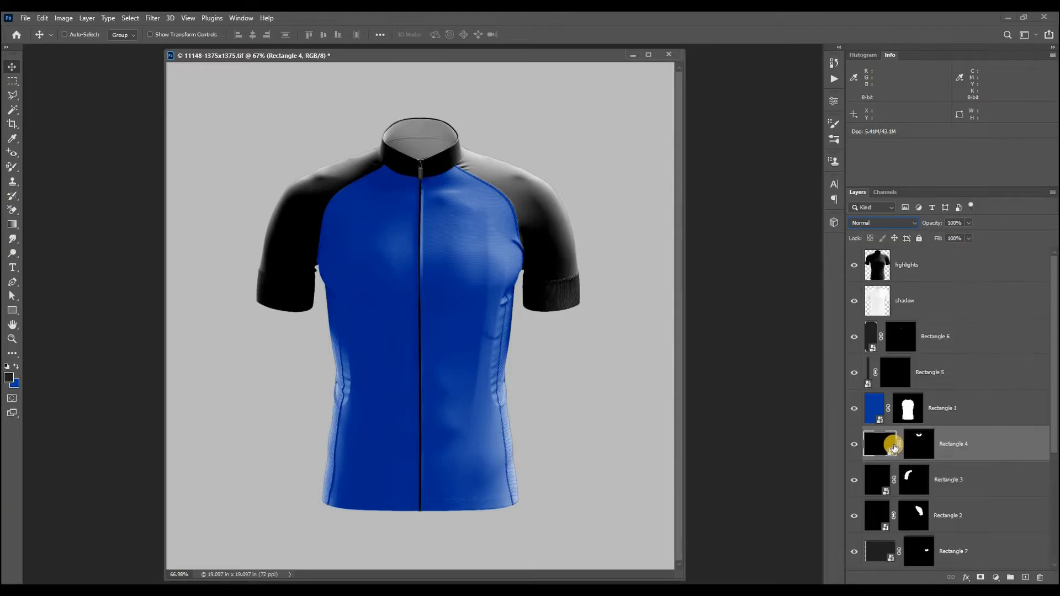
pyautogui.click(906, 303)
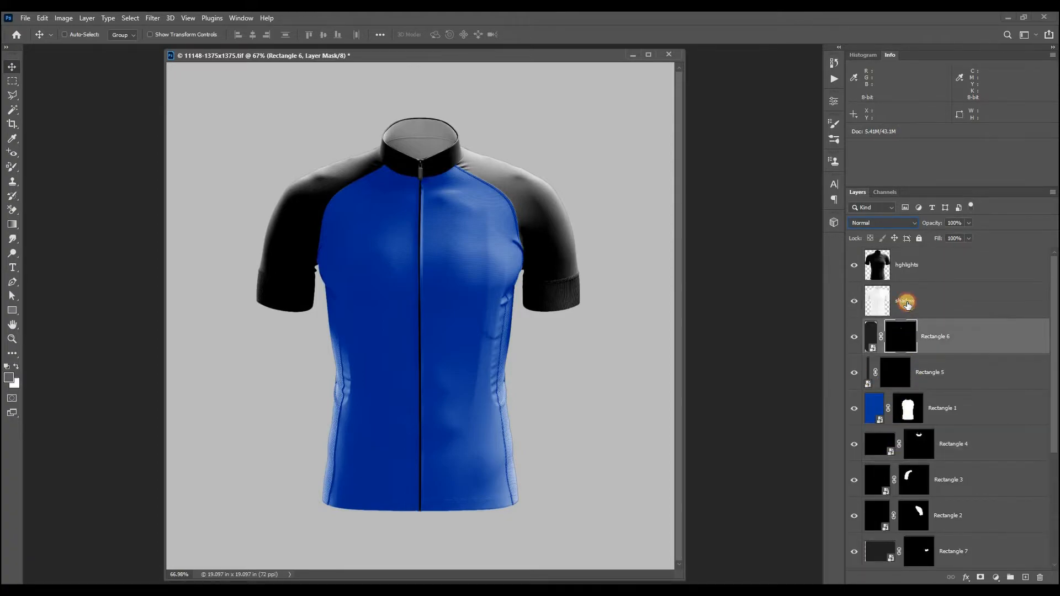
# - On the hghlights layer, lasso the collar and upper shoulders down the right sleeve and feather the selection
pyautogui.click(904, 274)
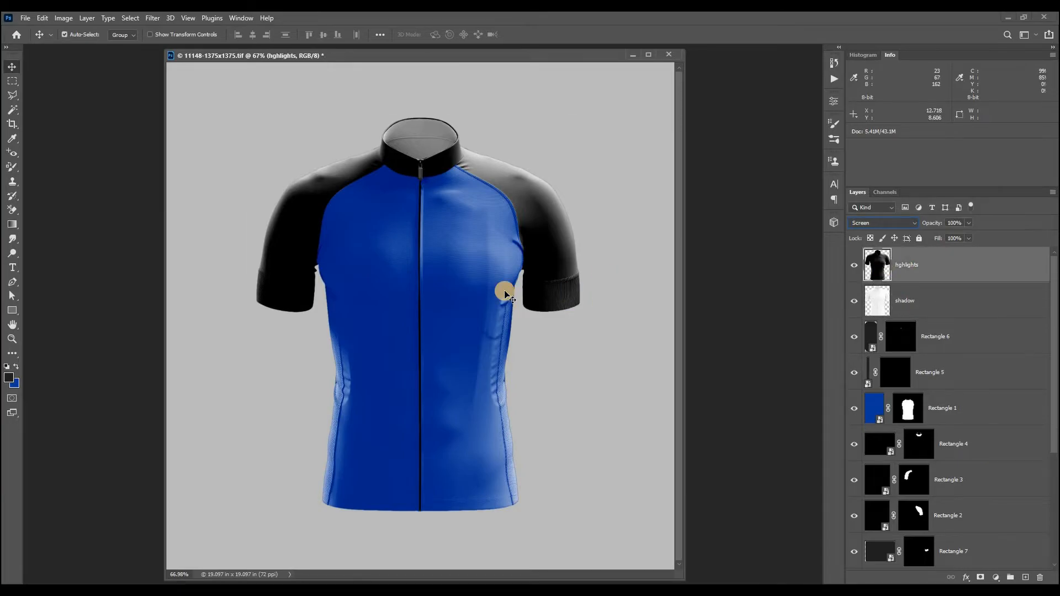
pyautogui.hotkey('ctrl', 'space')
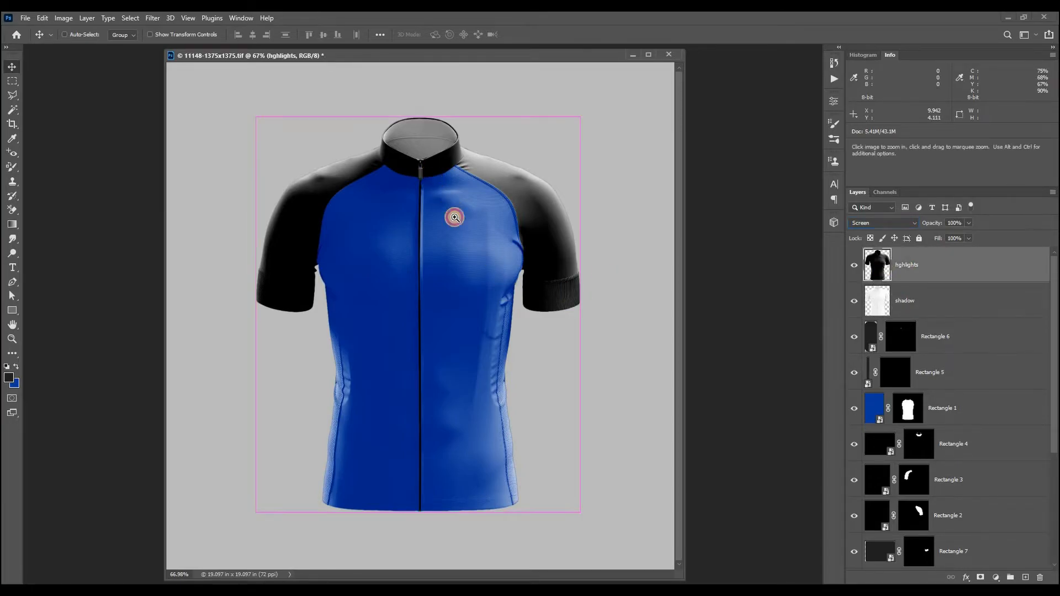
pyautogui.moveTo(454, 218); pyautogui.dragTo(476, 253)
pyautogui.hotkey('ctrl', '0')
pyautogui.moveTo(514, 58); pyautogui.dragTo(504, 62)
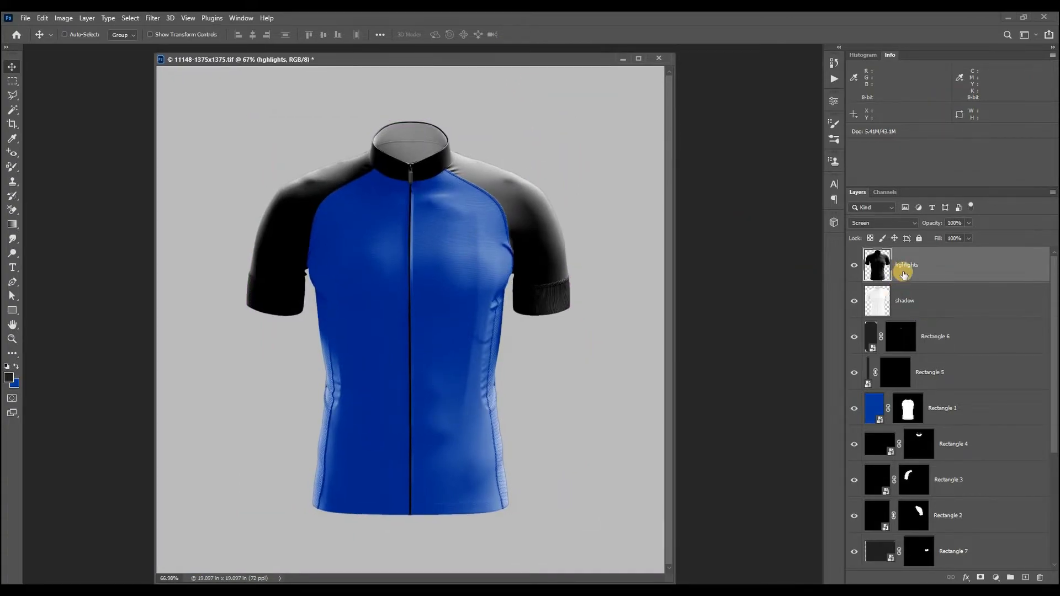
pyautogui.press('l')
pyautogui.moveTo(533, 283)
pyautogui.mouseDown()
pyautogui.moveTo(487, 193)
pyautogui.moveTo(441, 177)
pyautogui.moveTo(312, 193)
pyautogui.moveTo(274, 175)
pyautogui.moveTo(532, 104)
pyautogui.moveTo(611, 184)
pyautogui.mouseUp()
pyautogui.hotkey('shift', 'F6')
pyautogui.press('Return')
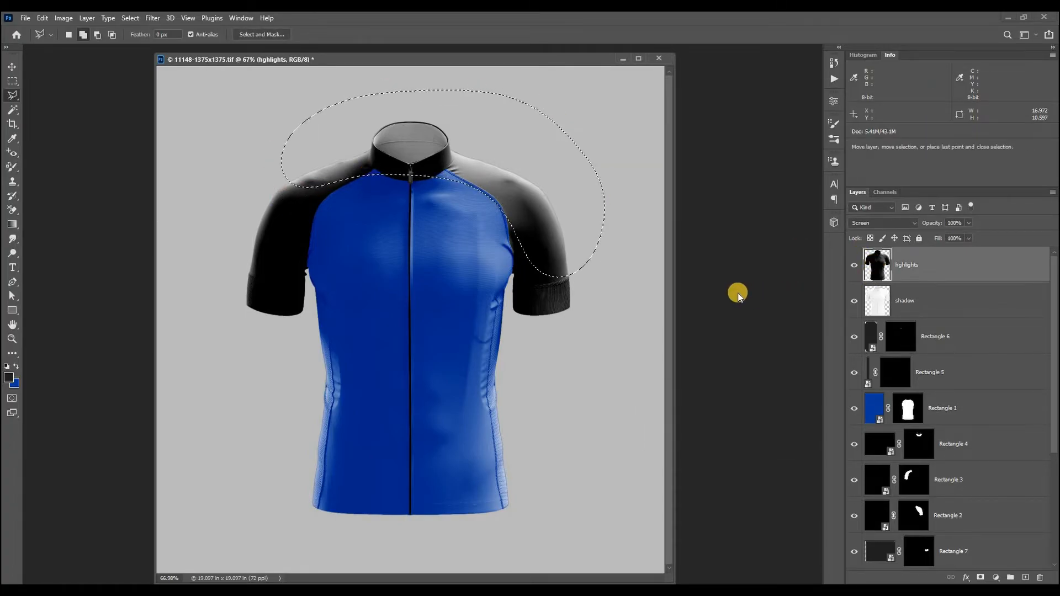
# - Darken the selected shoulder highlights slightly with Curves and deselect the area
pyautogui.hotkey('ctrl', 'm')
pyautogui.moveTo(797, 303); pyautogui.dragTo(802, 315)
pyautogui.press('Return')
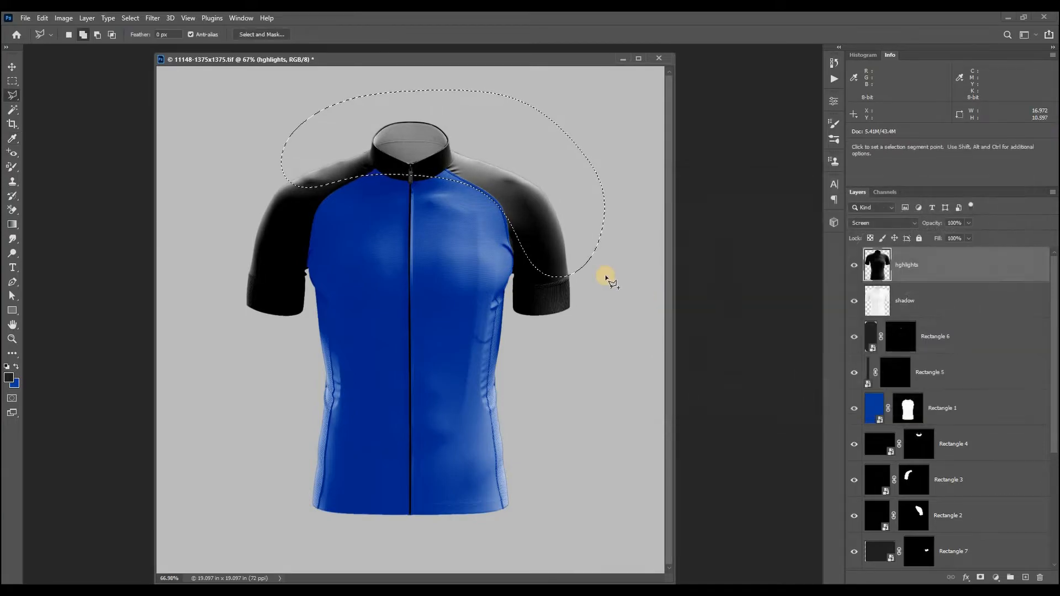
pyautogui.hotkey('ctrl', 'd')
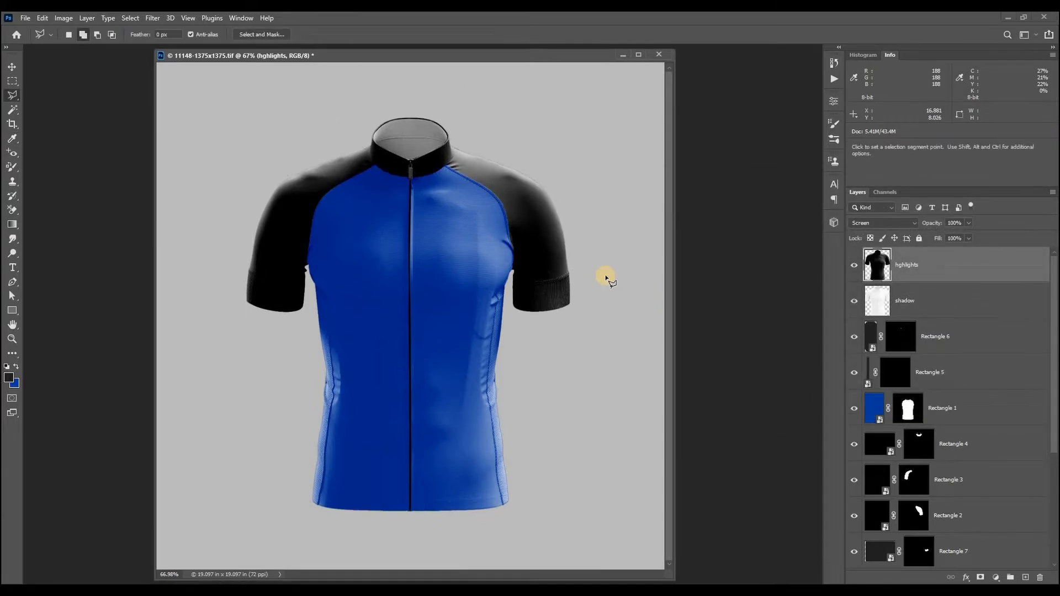
pyautogui.press('v')
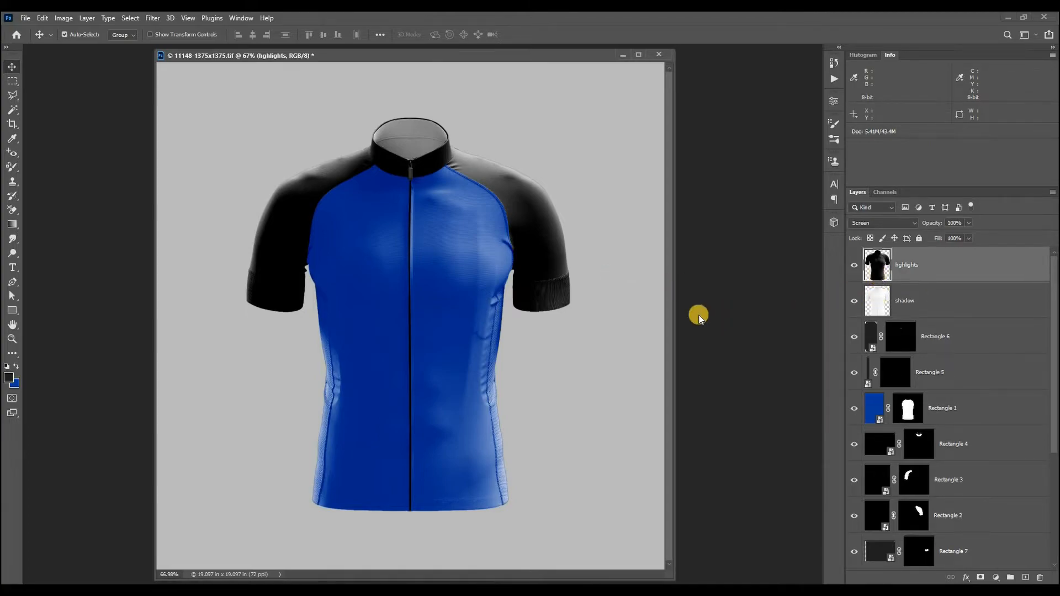
# - Lasso the left half of the jersey, subtract the area around its side panel at the waist, and feather the selection by 66 pixels
pyautogui.press('l')
pyautogui.click(411, 434)
pyautogui.moveTo(411, 434)
pyautogui.mouseDown()
pyautogui.moveTo(403, 283)
pyautogui.moveTo(384, 213)
pyautogui.moveTo(305, 189)
pyautogui.mouseUp()
pyautogui.moveTo(368, 538); pyautogui.dragTo(363, 533)
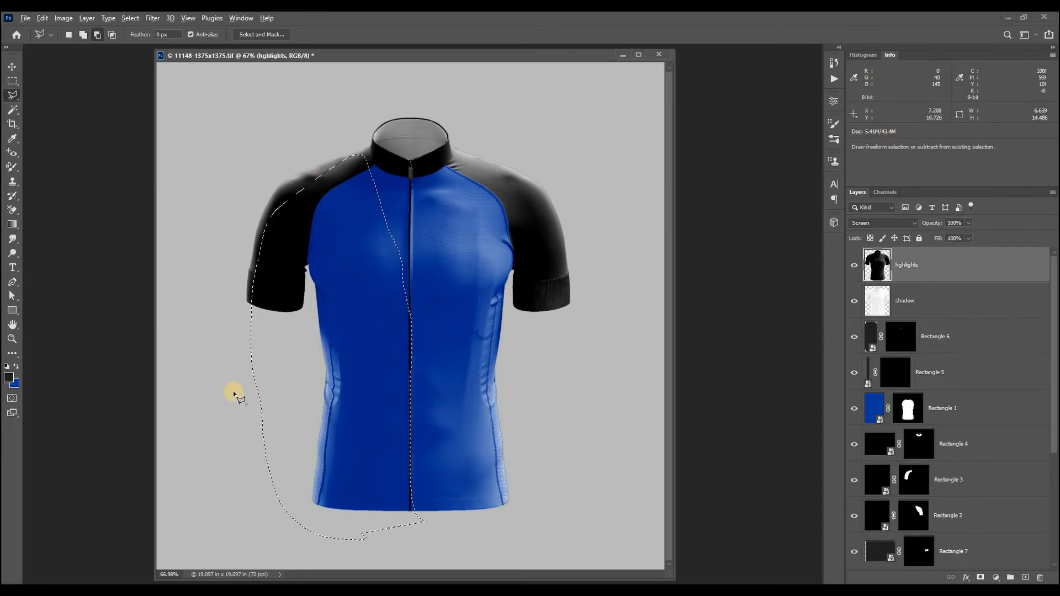
pyautogui.moveTo(295, 337)
pyautogui.mouseDown()
pyautogui.moveTo(327, 329)
pyautogui.moveTo(345, 366)
pyautogui.mouseUp()
pyautogui.moveTo(329, 326)
pyautogui.mouseDown()
pyautogui.moveTo(347, 348)
pyautogui.moveTo(345, 395)
pyautogui.mouseUp()
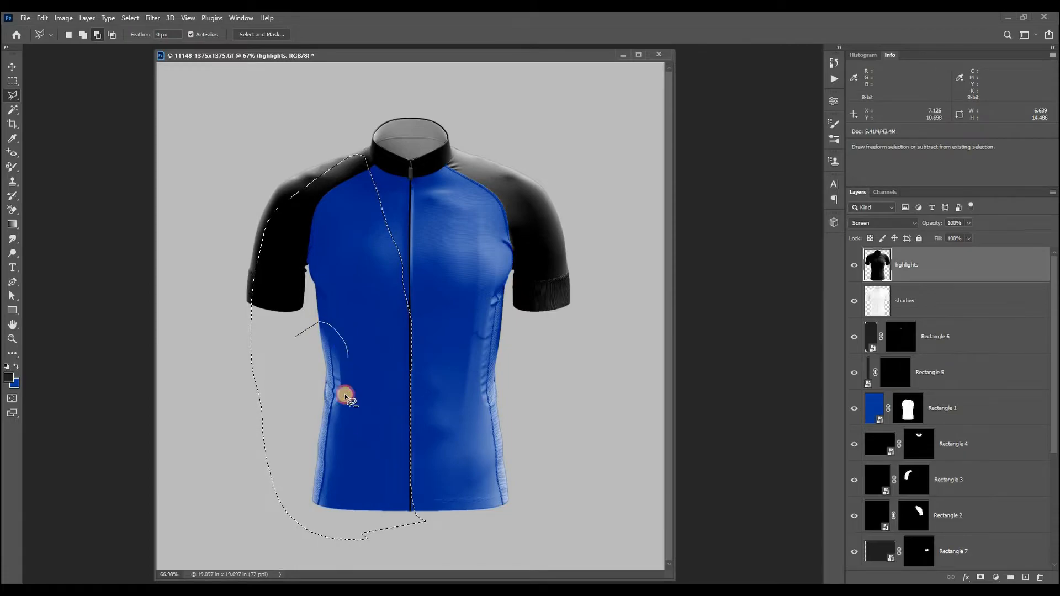
pyautogui.moveTo(242, 375); pyautogui.dragTo(259, 333)
pyautogui.hotkey('shift', 'F6')
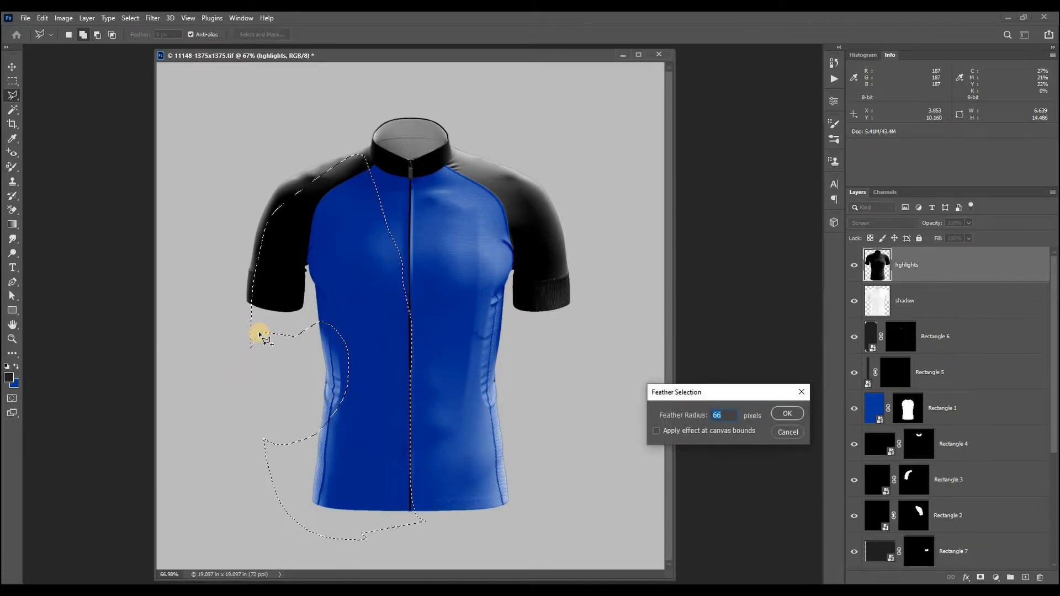
pyautogui.press('Return')
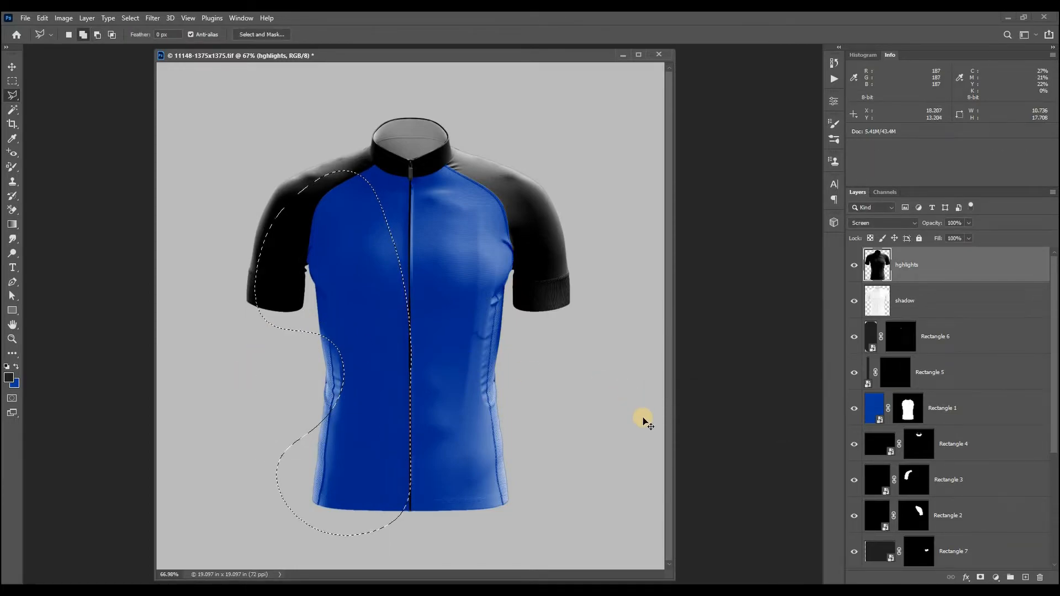
# - Brighten the selected highlights with Curves, input 105 to output 148, and with Levels using a white input level of 227
pyautogui.hotkey('ctrl', 'm')
pyautogui.moveTo(784, 298)
pyautogui.mouseDown()
pyautogui.moveTo(793, 298)
pyautogui.moveTo(782, 290)
pyautogui.mouseUp()
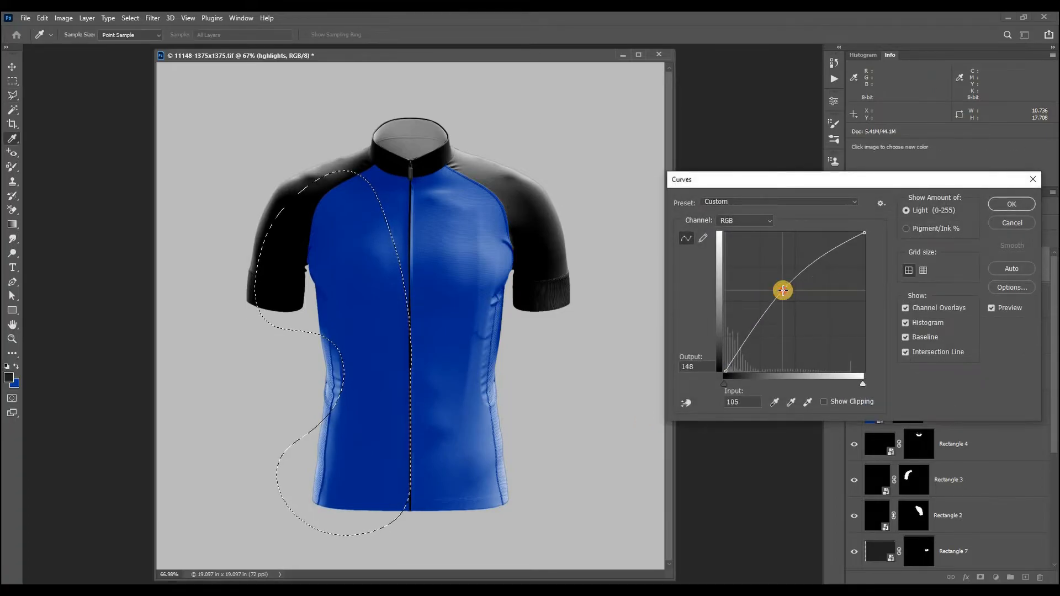
pyautogui.press('Return')
pyautogui.hotkey('ctrl', 'l')
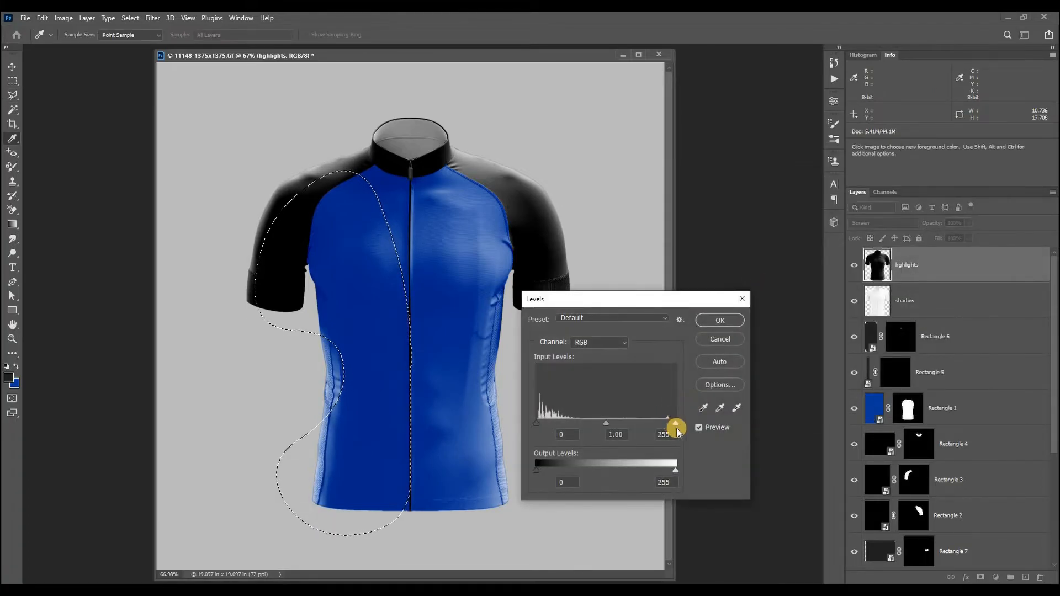
pyautogui.moveTo(668, 428); pyautogui.dragTo(662, 427)
pyautogui.click(717, 339)
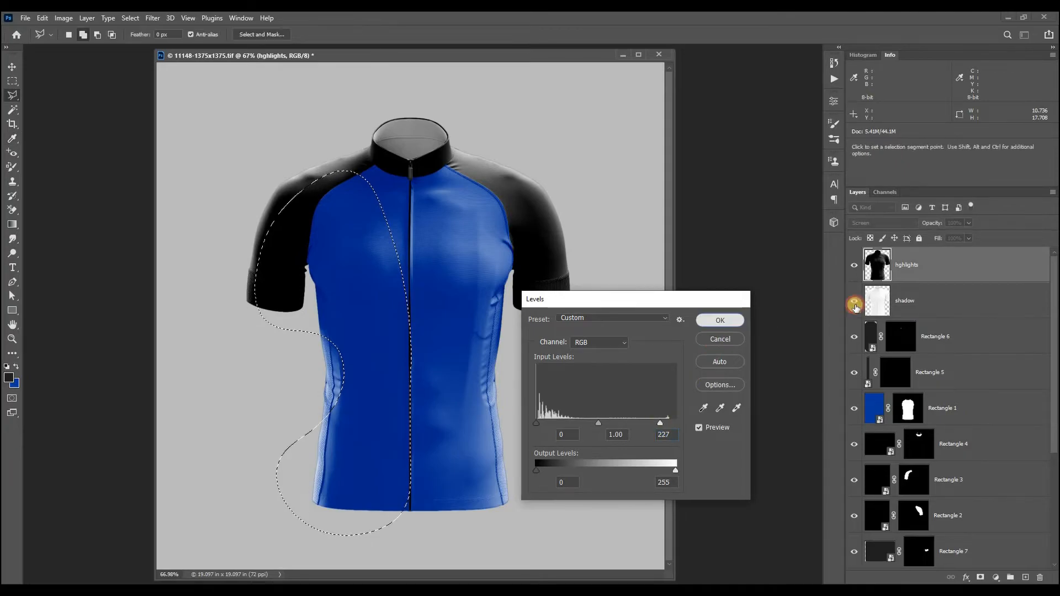
pyautogui.click(884, 301)
pyautogui.hotkey('ctrl', 'l')
pyautogui.moveTo(674, 427); pyautogui.dragTo(657, 426)
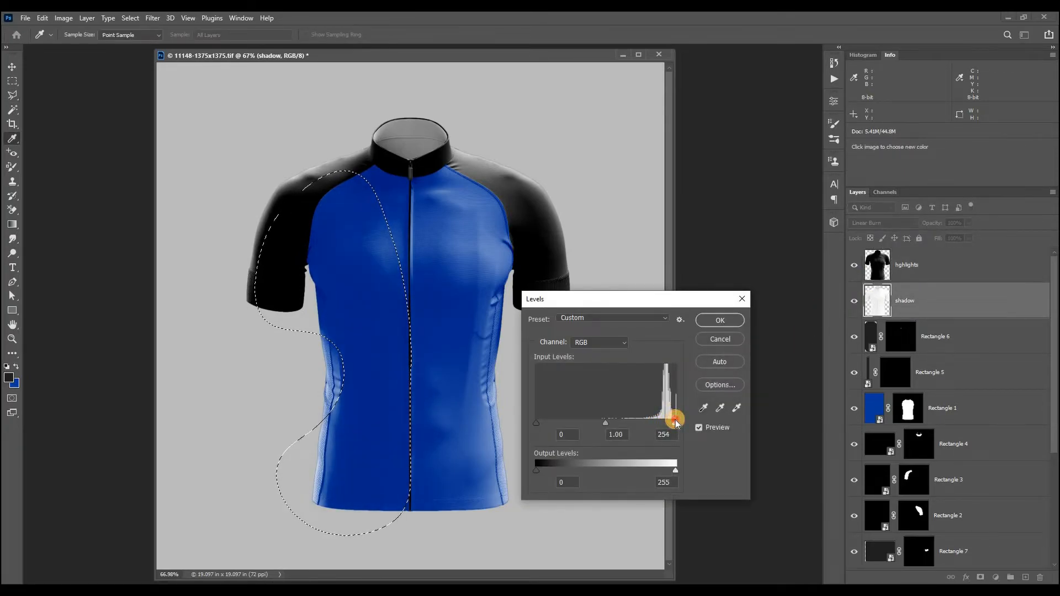
pyautogui.press('Escape')
pyautogui.hotkey('ctrl', 'm')
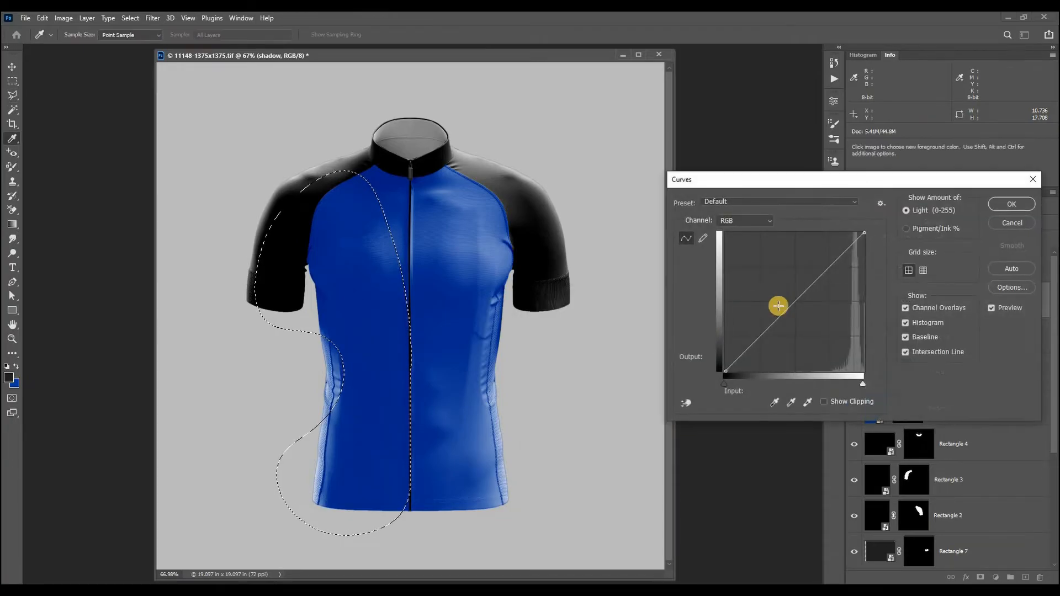
pyautogui.press('Escape')
# - Clear the feathered selection on the jersey's left half
pyautogui.hotkey('ctrl', 'd')
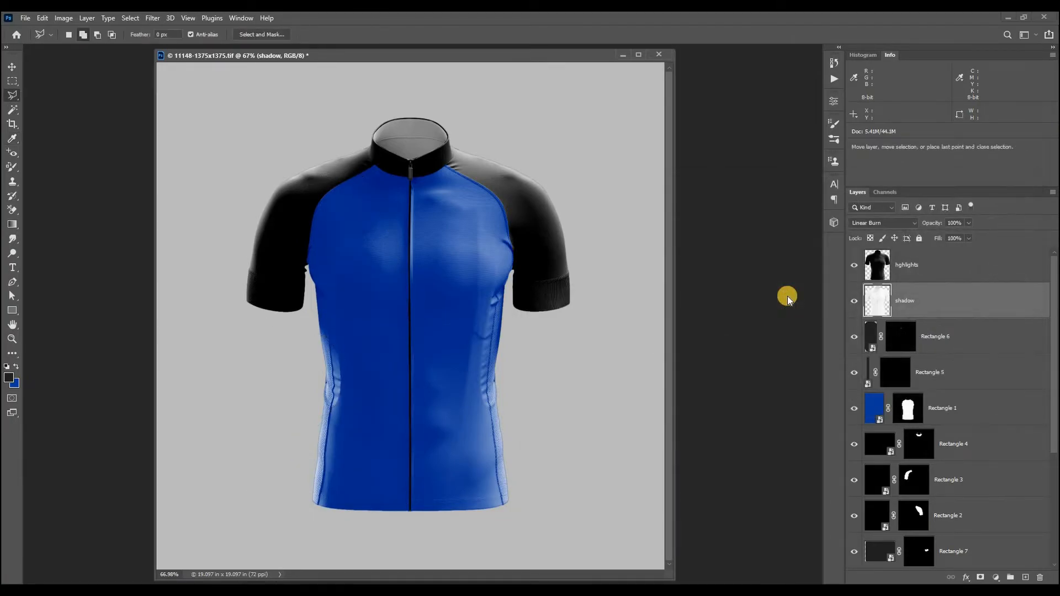
# - Load the Layer 1 jersey outline as a selection, fill it with the blue background colour on a new layer above, and deselect
pyautogui.hotkey('ctrl', '-')
pyautogui.hotkey('ctrl', '-')
pyautogui.hotkey('ctrl', '0')
pyautogui.scroll(-5, 913, 392)
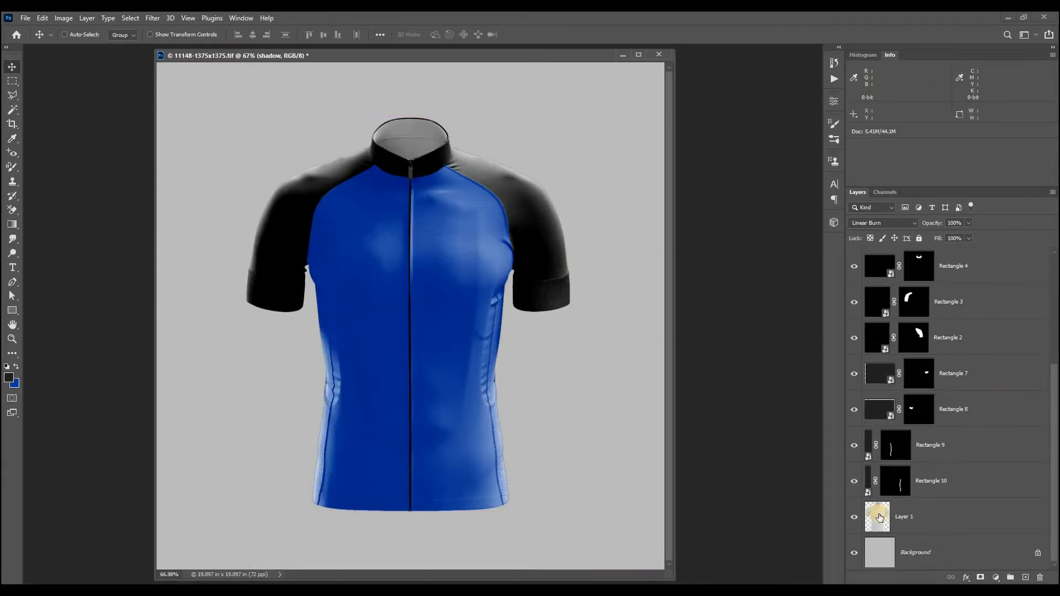
pyautogui.click(884, 516)
pyautogui.keyDown('ctrl'); pyautogui.click(880, 514); pyautogui.keyUp('ctrl')
pyautogui.click(1025, 578)
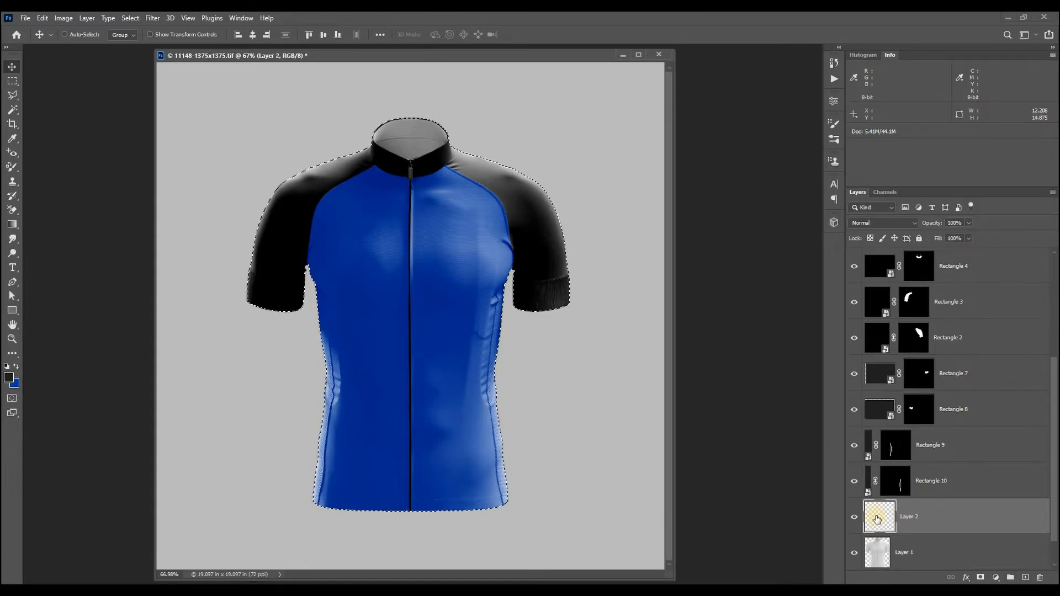
pyautogui.hotkey('ctrl', 'BackSpace')
pyautogui.hotkey('ctrl', 'd')
# - Examine the inner collar and jersey edges with the new silhouette layer, Layer 2, shown and hidden
pyautogui.click(853, 520)
pyautogui.keyDown('ctrl'); pyautogui.click(429, 163); pyautogui.keyUp('ctrl')
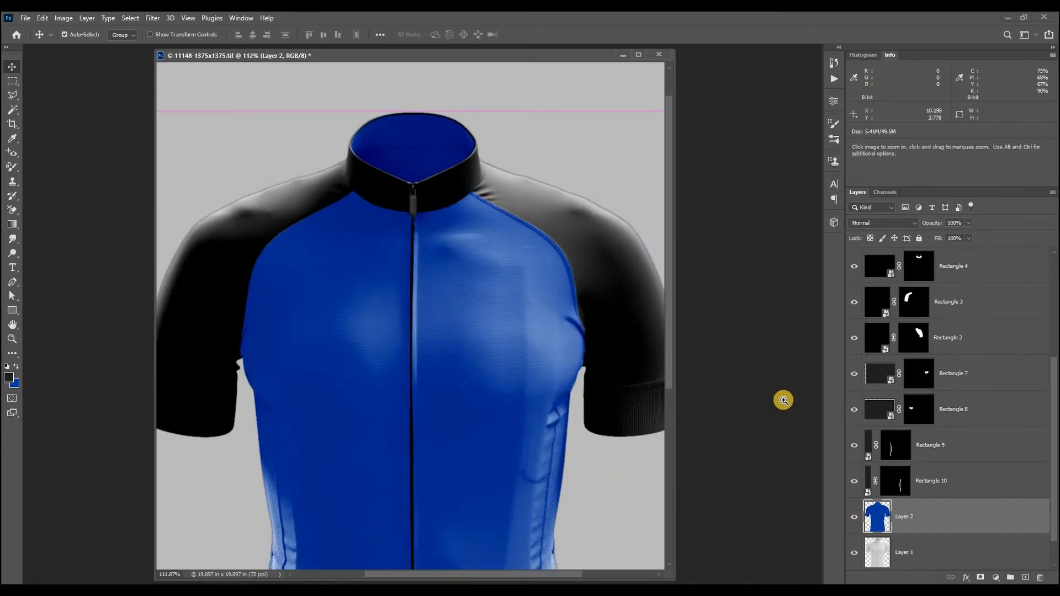
pyautogui.hotkey('ctrl', 'h')
pyautogui.press('6')
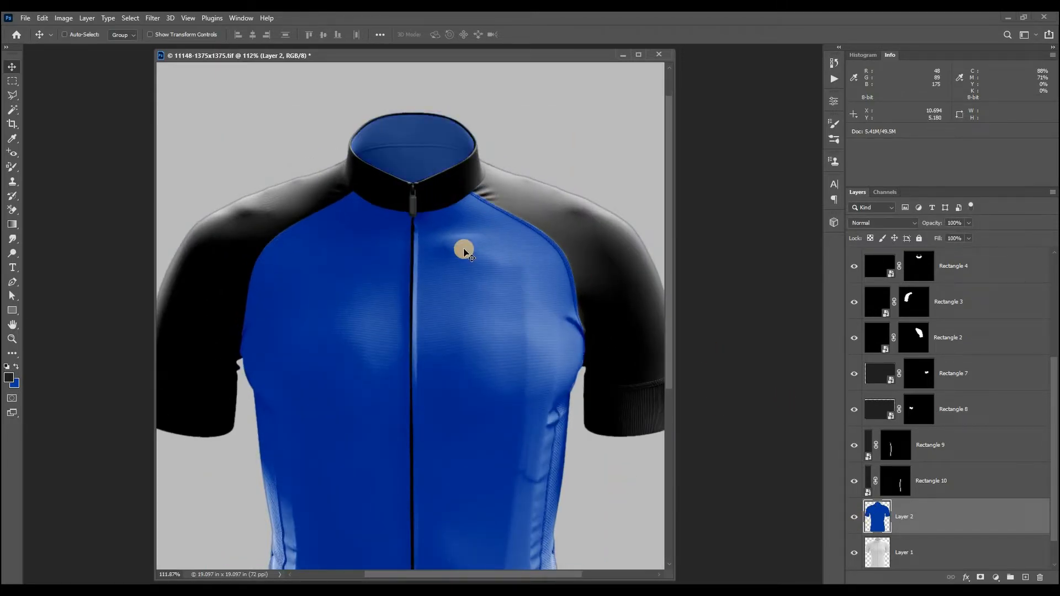
pyautogui.scroll(-1, 882, 519)
pyautogui.click(854, 484)
pyautogui.click(854, 483)
pyautogui.click(854, 483)
pyautogui.click(854, 484)
# - Swap the swatch colours and refill the Layer 2 jersey silhouette with the dark colour
pyautogui.hotkey('ctrl', '0')
pyautogui.press('x')
pyautogui.hotkey('ctrl', 'shift', 'BackSpace')
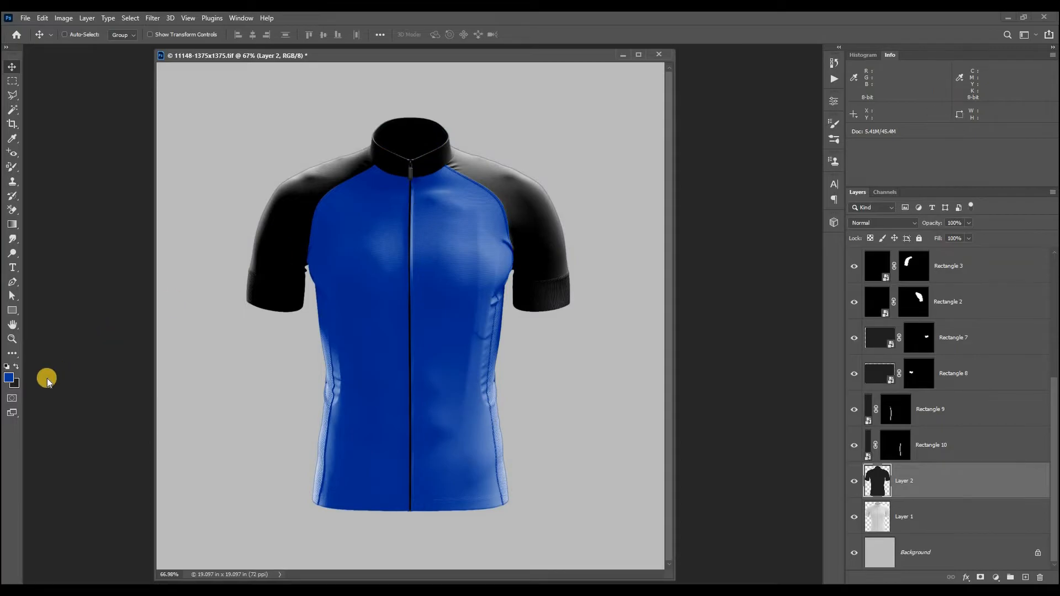
# - Set the background colour to grey #a1a1a1 and refill the Layer 2 jersey silhouette with it
pyautogui.click(14, 385)
pyautogui.click(570, 389)
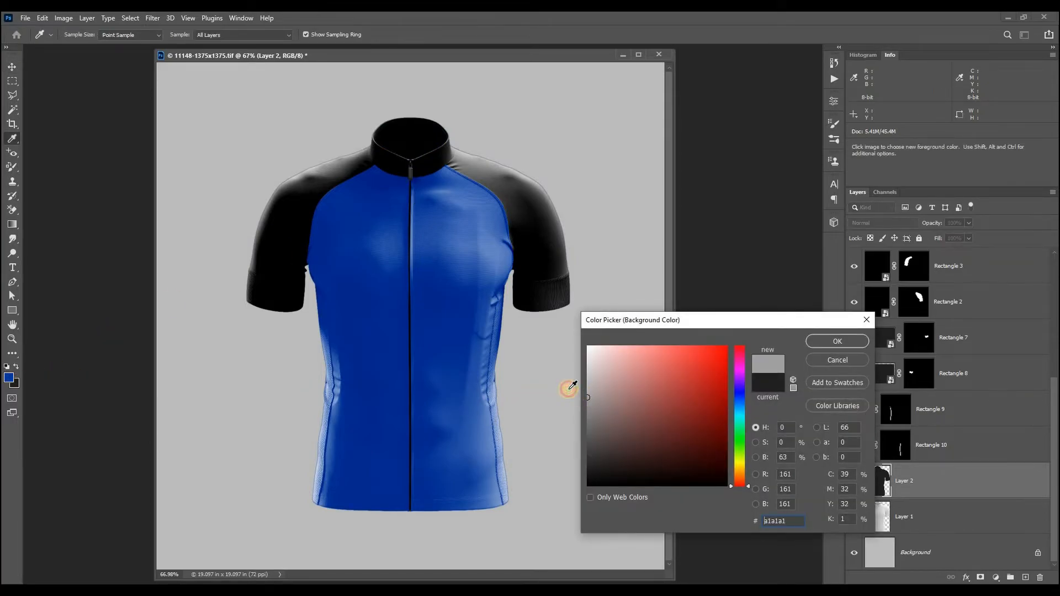
pyautogui.press('Return')
pyautogui.hotkey('ctrl', 'shift', 'BackSpace')
# - Bring up the Untitled-1 pattern document and move the jersey mockup window aside so both are accessible
pyautogui.hotkey('ctrl', '-')
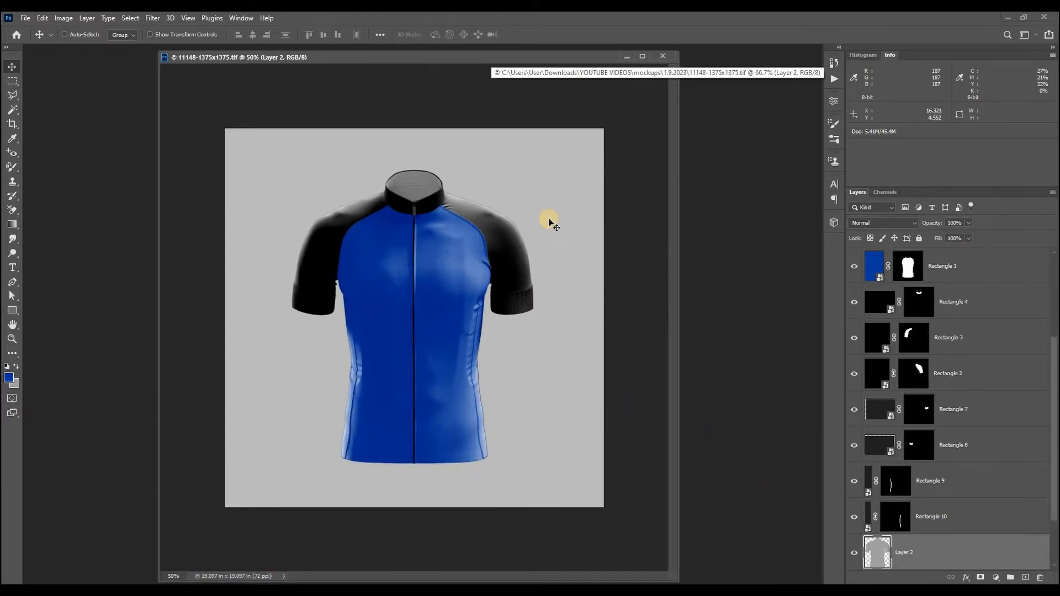
pyautogui.click(242, 18)
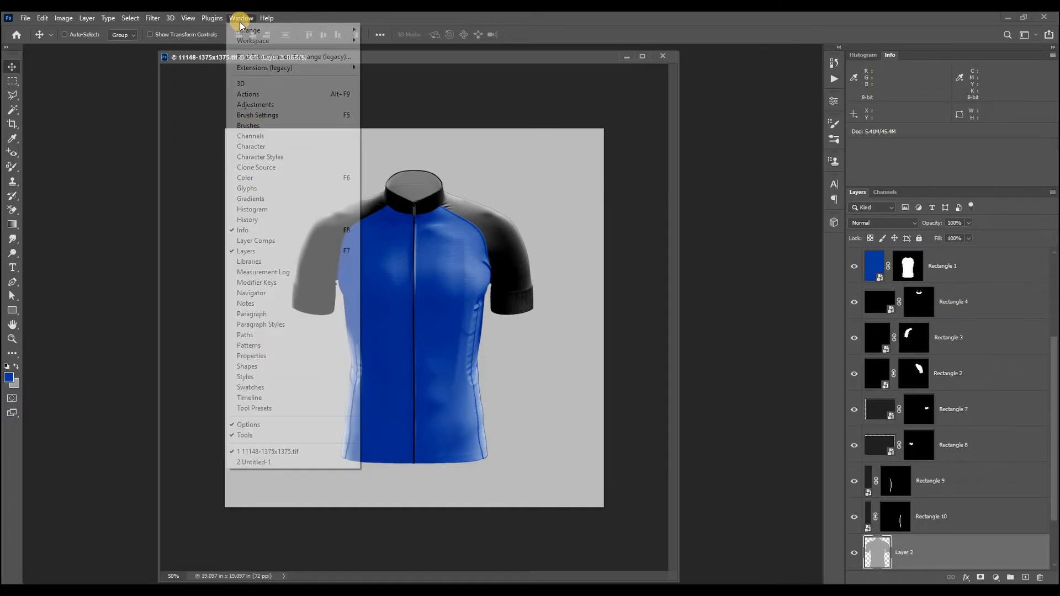
pyautogui.click(269, 461)
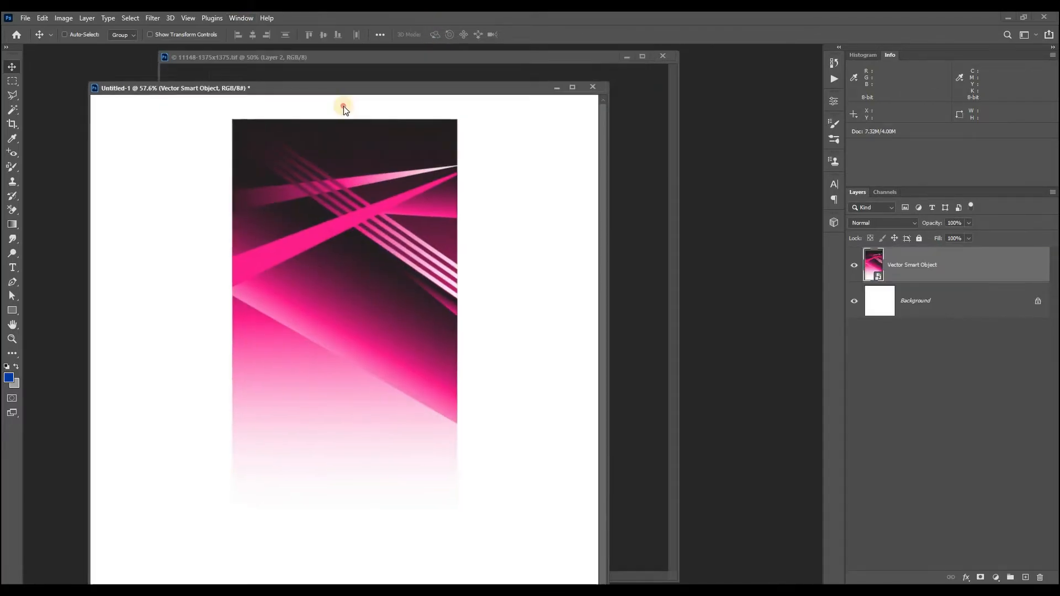
pyautogui.moveTo(453, 60); pyautogui.dragTo(563, 59)
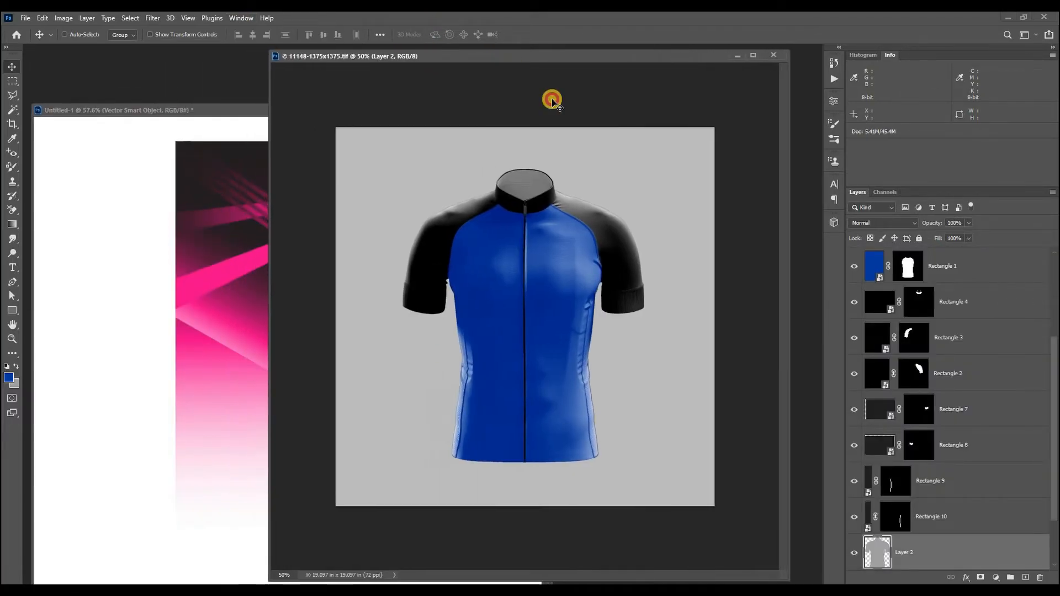
# - Open the Rectangle 1 smart object's contents and arrange its window next to the Untitled-1 pattern document
pyautogui.doubleClick(862, 261)
pyautogui.moveTo(415, 59); pyautogui.dragTo(425, 101)
pyautogui.click(231, 164)
pyautogui.moveTo(272, 109); pyautogui.dragTo(235, 202)
pyautogui.hotkey('ctrl', '-')
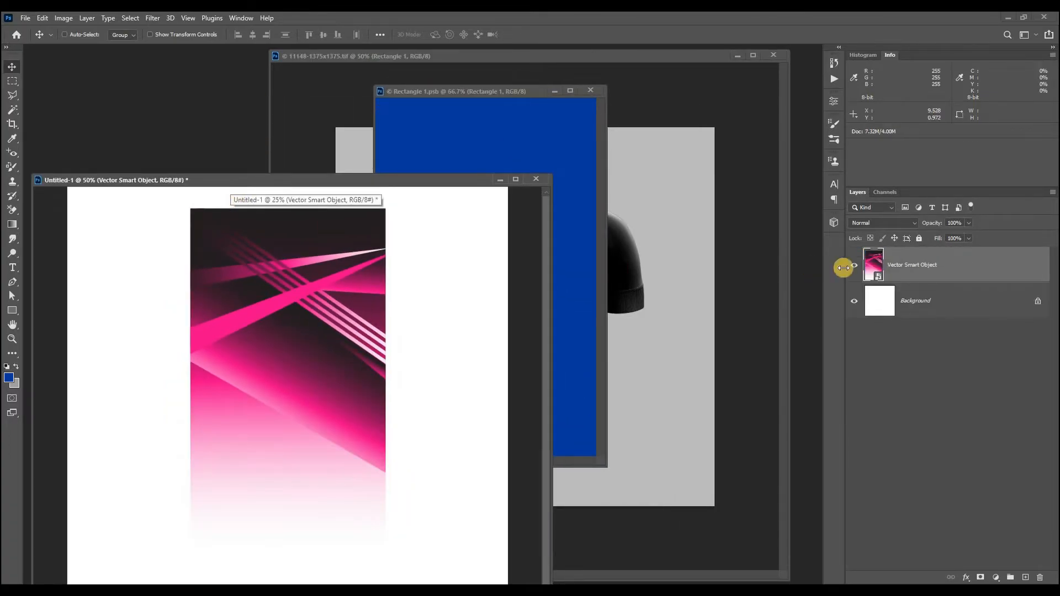
# - Rasterize the pink striped Vector Smart Object layer and copy it into the Rectangle 1 document
pyautogui.rightClick(905, 265)
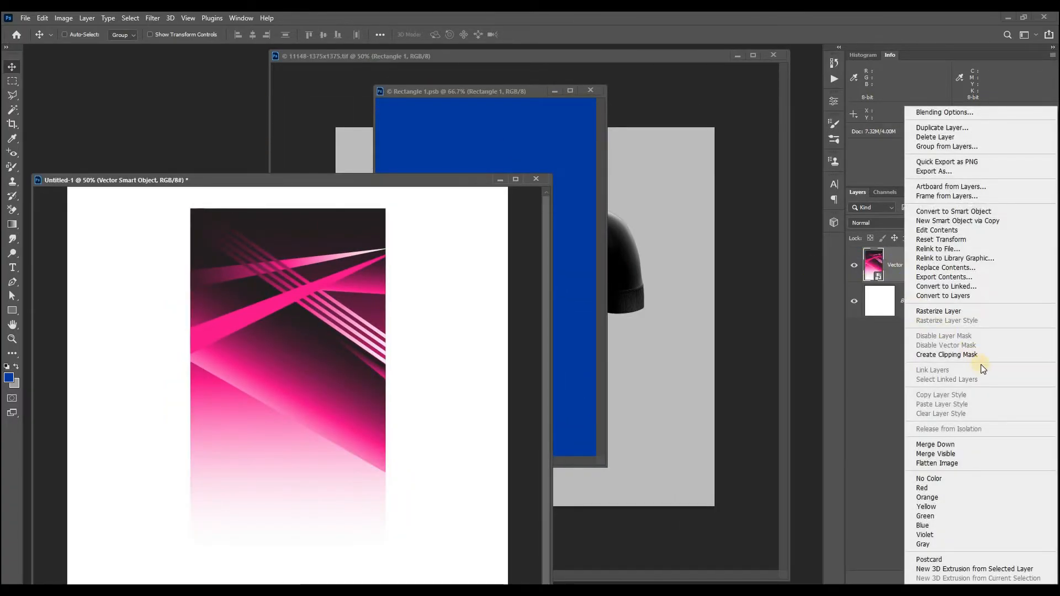
pyautogui.click(960, 312)
pyautogui.moveTo(398, 312); pyautogui.dragTo(456, 156)
# - Position and scale the pink pattern to cover the Rectangle 1 canvas, and save the smart object
pyautogui.hotkey('ctrl', '-')
pyautogui.hotkey('ctrl', '-')
pyautogui.moveTo(486, 225)
pyautogui.mouseDown()
pyautogui.moveTo(506, 234)
pyautogui.moveTo(506, 224)
pyautogui.mouseUp()
pyautogui.hotkey('ctrl', 't')
pyautogui.moveTo(419, 410); pyautogui.dragTo(432, 385)
pyautogui.press('Return')
pyautogui.hotkey('ctrl', 's')
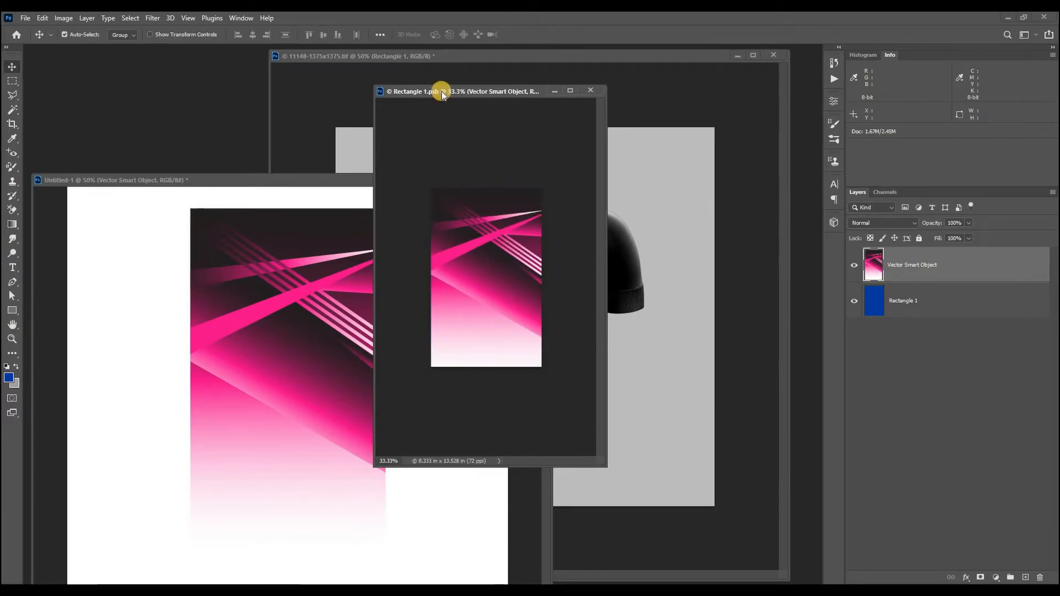
# - Minimize the Untitled-1 document and arrange the jersey mockup beside the Rectangle 1 document, fitted to its window
pyautogui.moveTo(442, 92); pyautogui.dragTo(621, 93)
pyautogui.moveTo(450, 183); pyautogui.dragTo(328, 253)
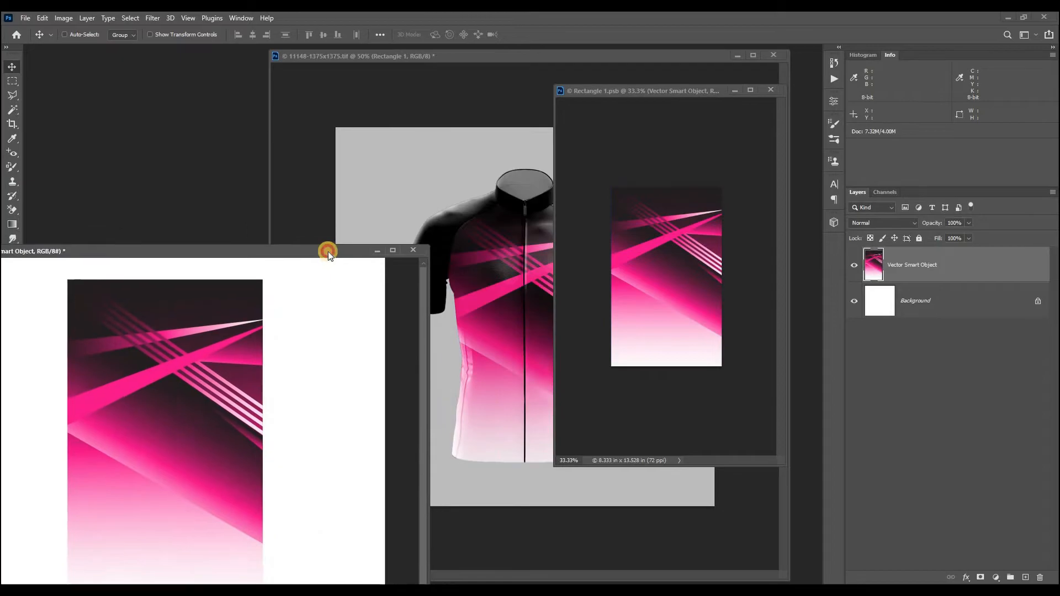
pyautogui.click(377, 255)
pyautogui.moveTo(467, 57); pyautogui.dragTo(269, 79)
pyautogui.hotkey('ctrl', '0')
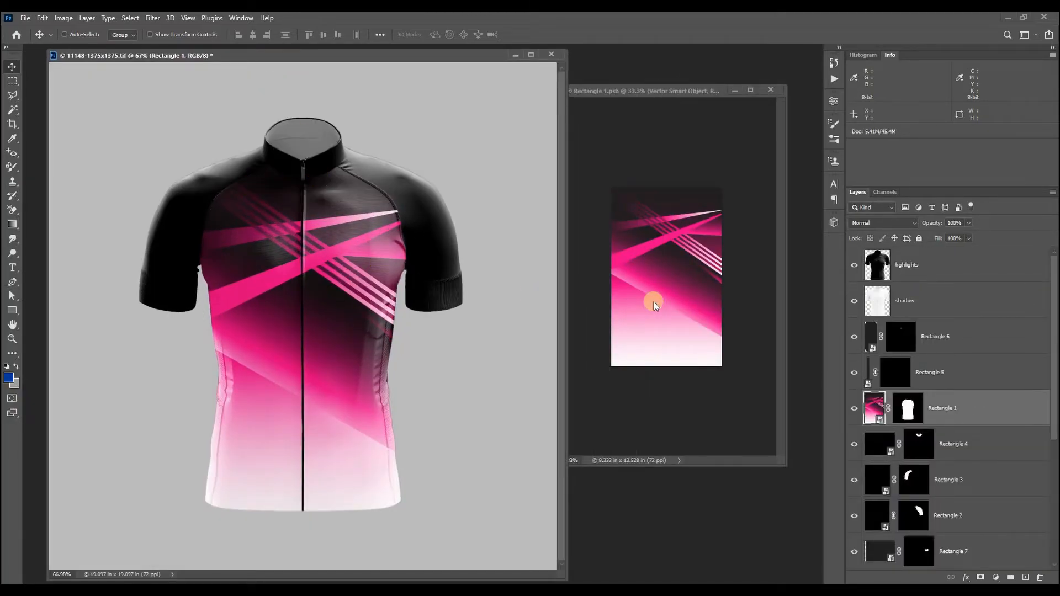
# - Open the Rectangle 9 side panel smart object, fill its shape with black, and save and close it
pyautogui.scroll(-6, 888, 380)
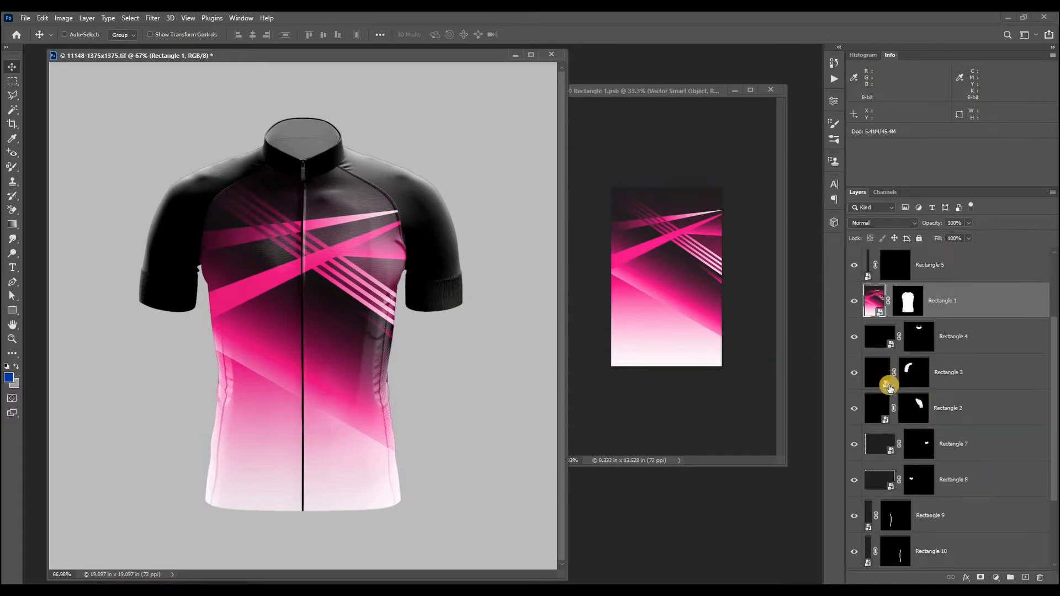
pyautogui.click(893, 409)
pyautogui.doubleClick(867, 411)
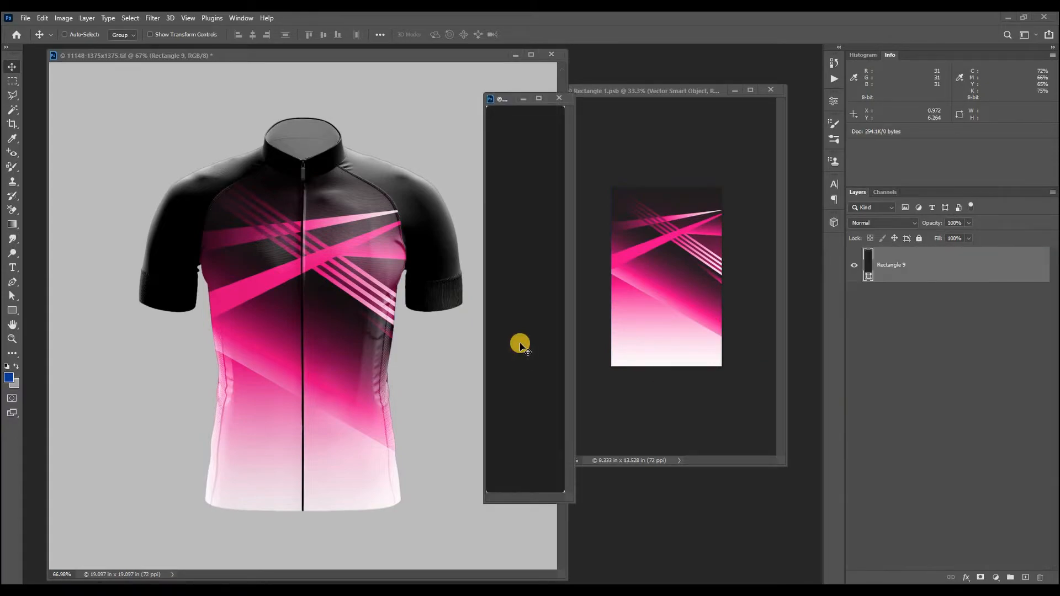
pyautogui.press('x')
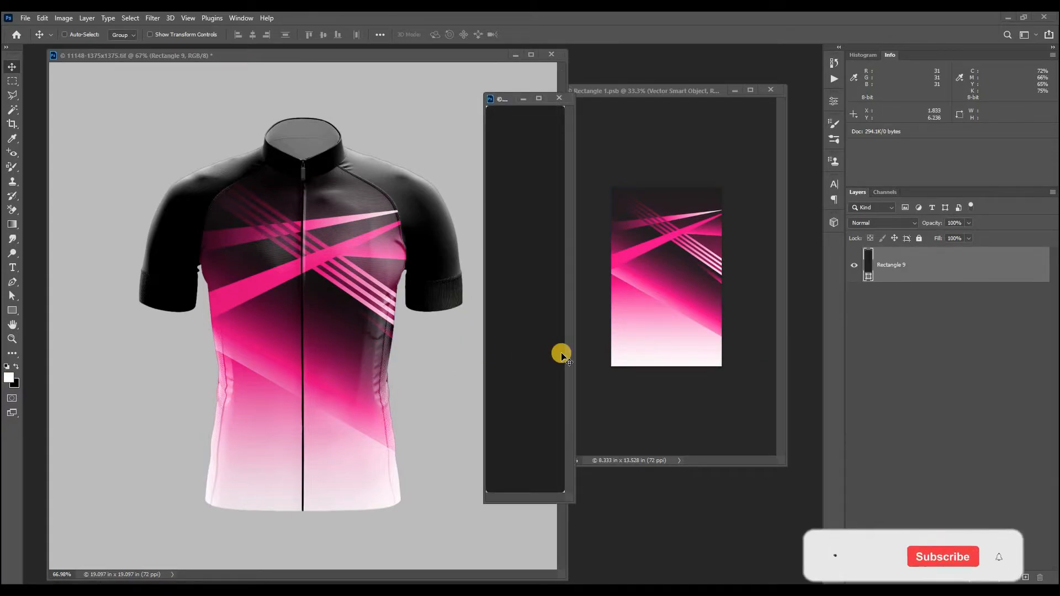
pyautogui.hotkey('ctrl', 'BackSpace')
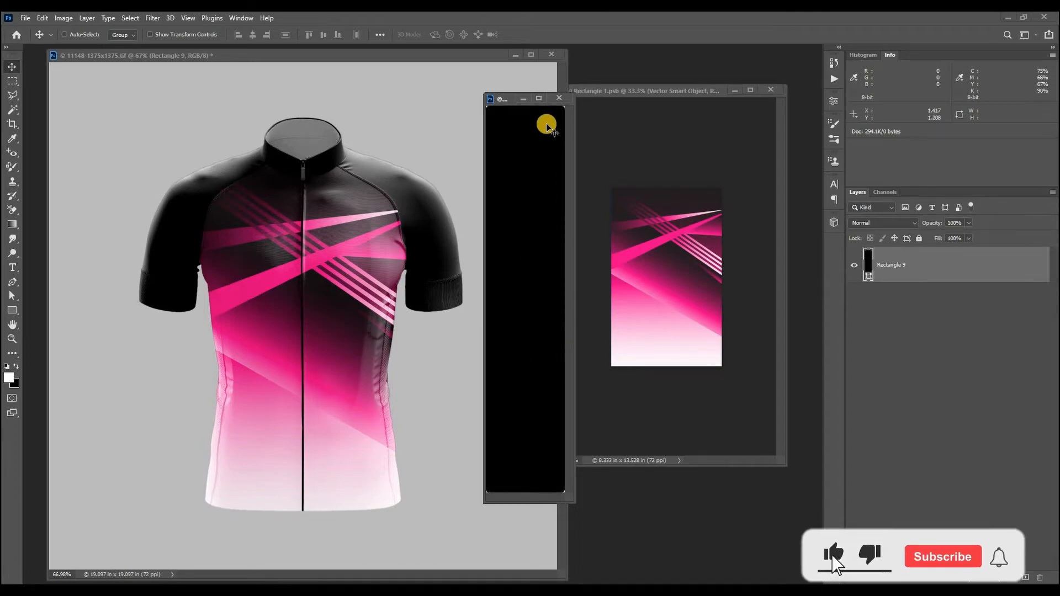
pyautogui.click(559, 97)
# - Fill the Rectangle 10 side panel smart object's shape with black, and save and close it
pyautogui.scroll(-3, 877, 486)
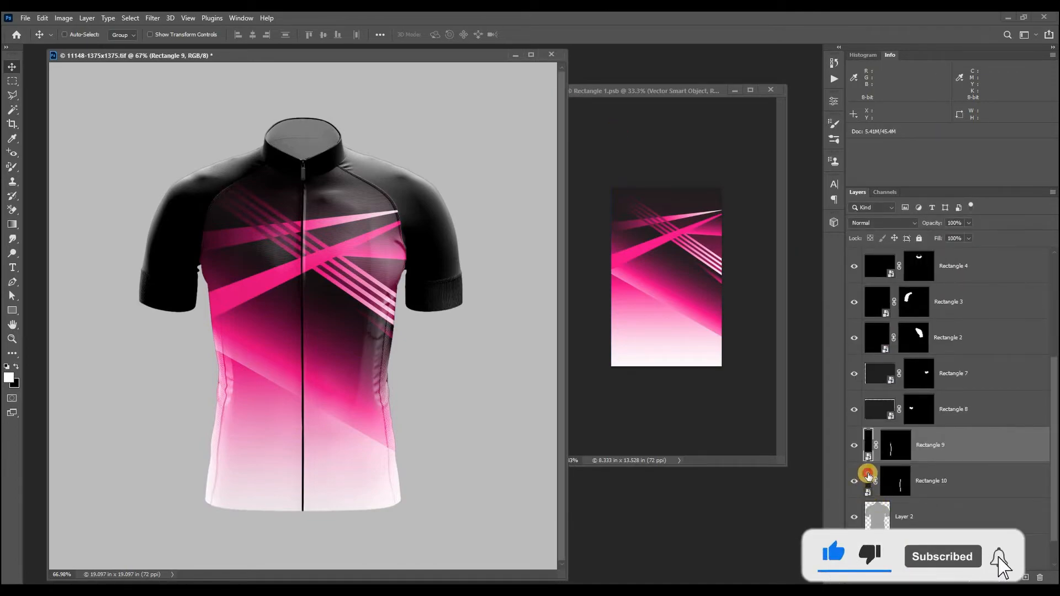
pyautogui.doubleClick(866, 476)
pyautogui.hotkey('ctrl', 'BackSpace')
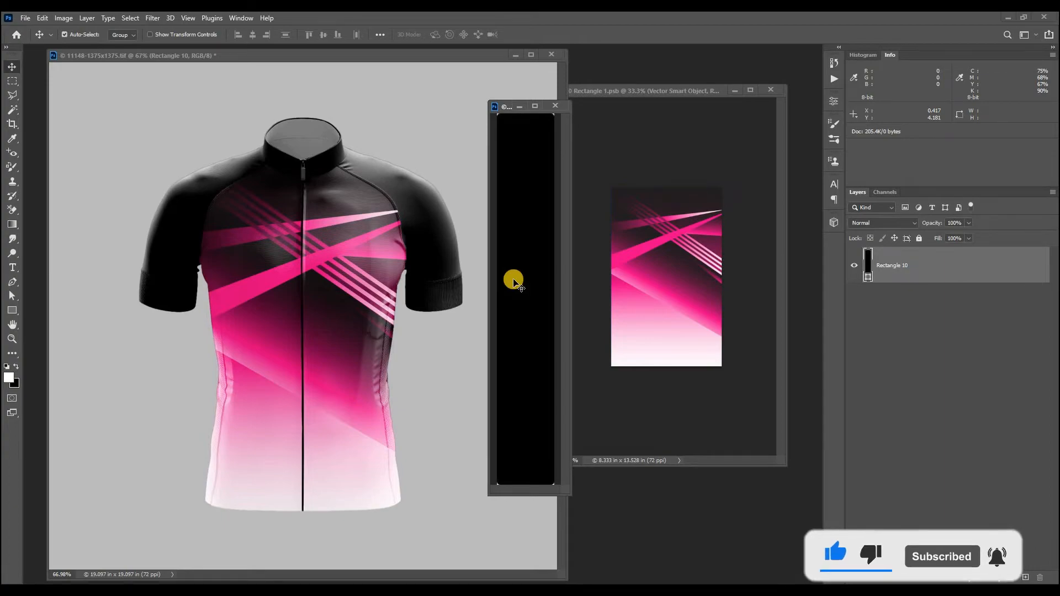
pyautogui.hotkey('ctrl', 'w')
# - Move the Rectangle 9 and Rectangle 10 layers directly above Rectangle 1, and minimize the Rectangle 1 document
pyautogui.moveTo(870, 506); pyautogui.dragTo(848, 287)
pyautogui.moveTo(869, 552); pyautogui.dragTo(866, 326)
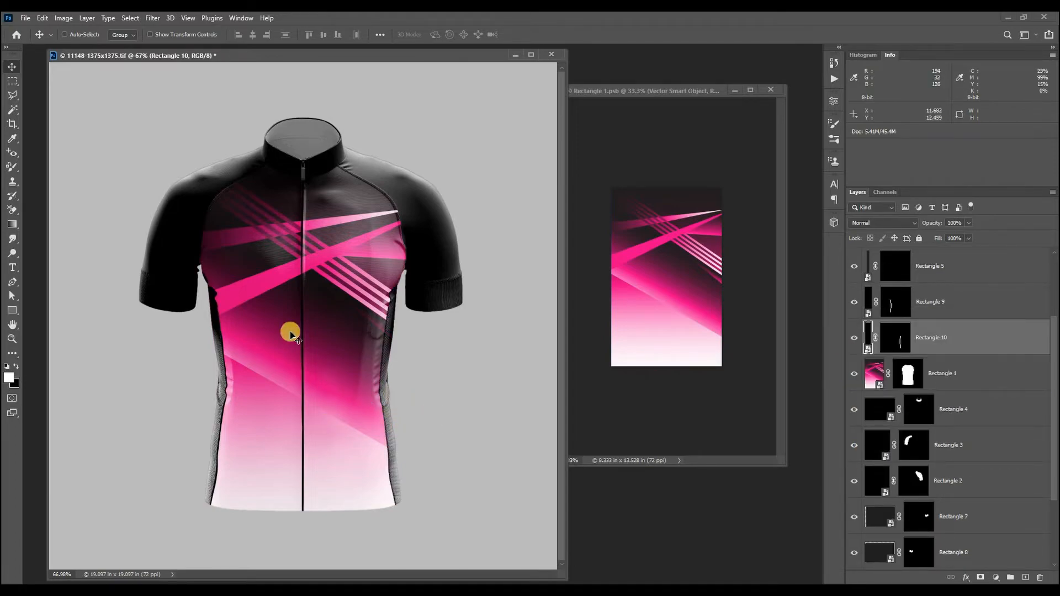
pyautogui.click(744, 294)
pyautogui.click(733, 92)
pyautogui.moveTo(443, 62); pyautogui.dragTo(467, 66)
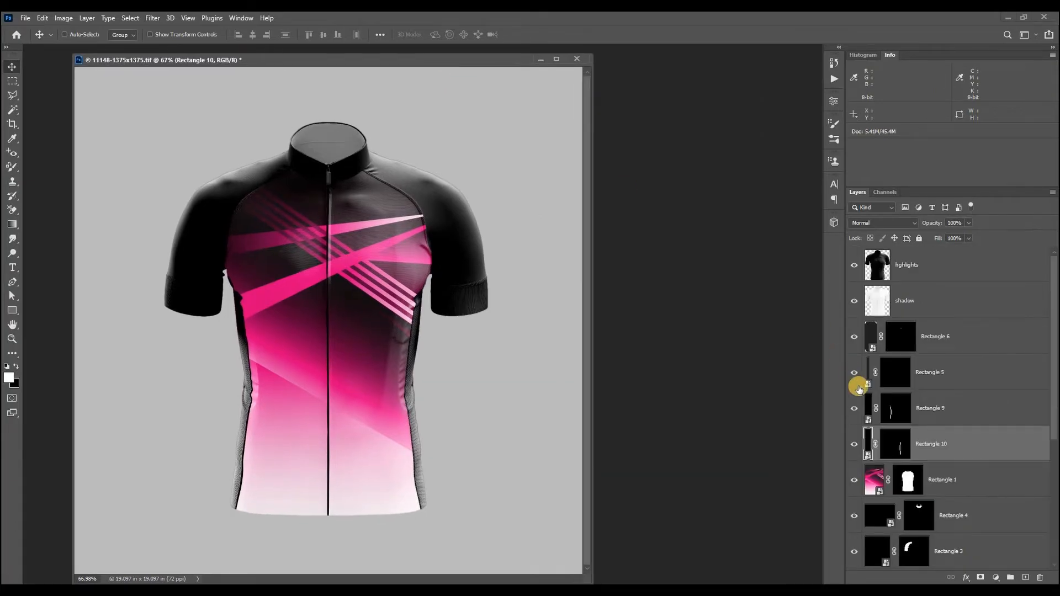
# - Enlarge the black shape in the Rectangle 3 sleeve smart object to about 110% wide and 109% high, then save and close it
pyautogui.scroll(-4, 882, 428)
pyautogui.scroll(4, 880, 431)
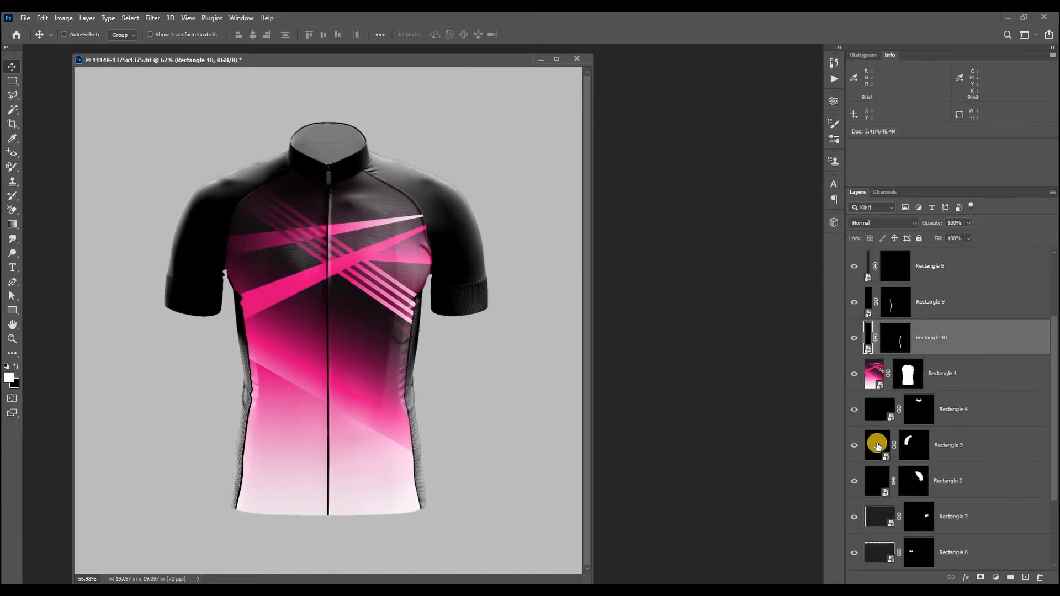
pyautogui.doubleClick(881, 443)
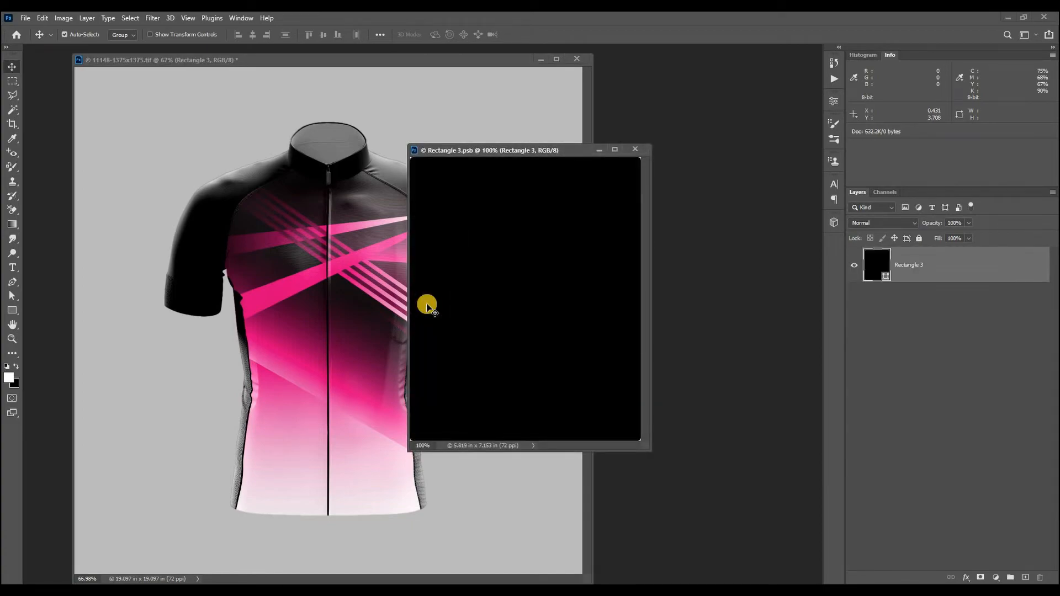
pyautogui.hotkey('ctrl', '-')
pyautogui.hotkey('ctrl', 't')
pyautogui.moveTo(602, 203); pyautogui.dragTo(596, 229)
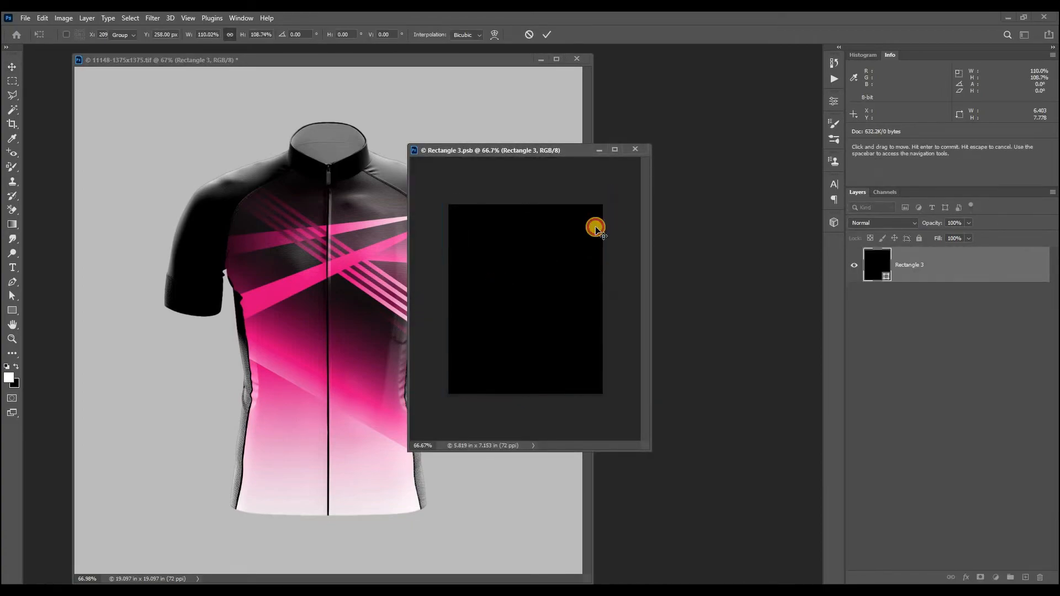
pyautogui.press('Return')
pyautogui.hotkey('ctrl', 's')
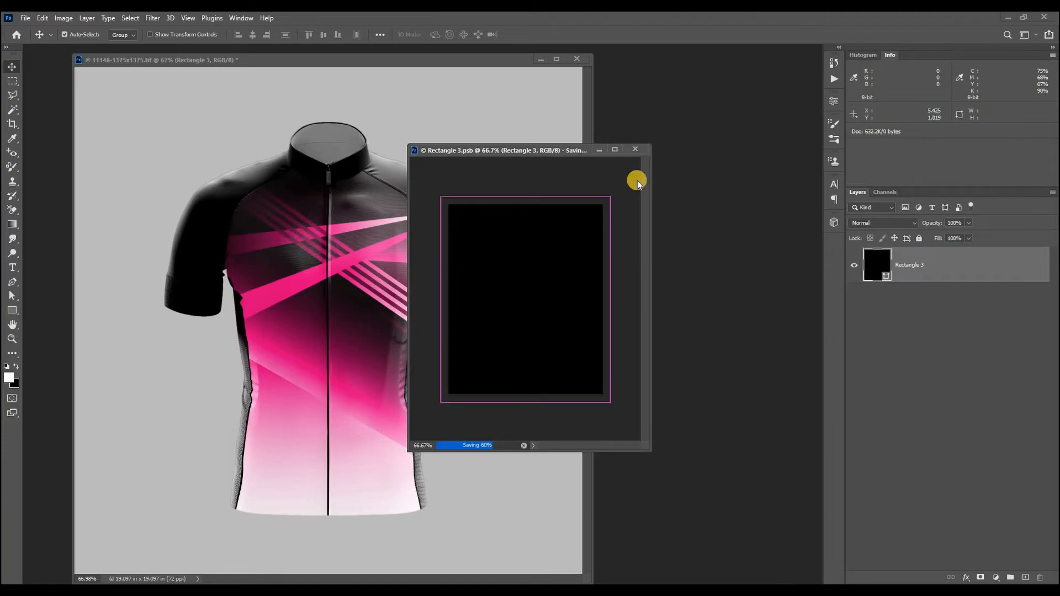
pyautogui.click(639, 151)
# - Enlarge the black shape in the Rectangle 2 sleeve smart object past the canvas edges, then save and close it
pyautogui.scroll(-2, 877, 477)
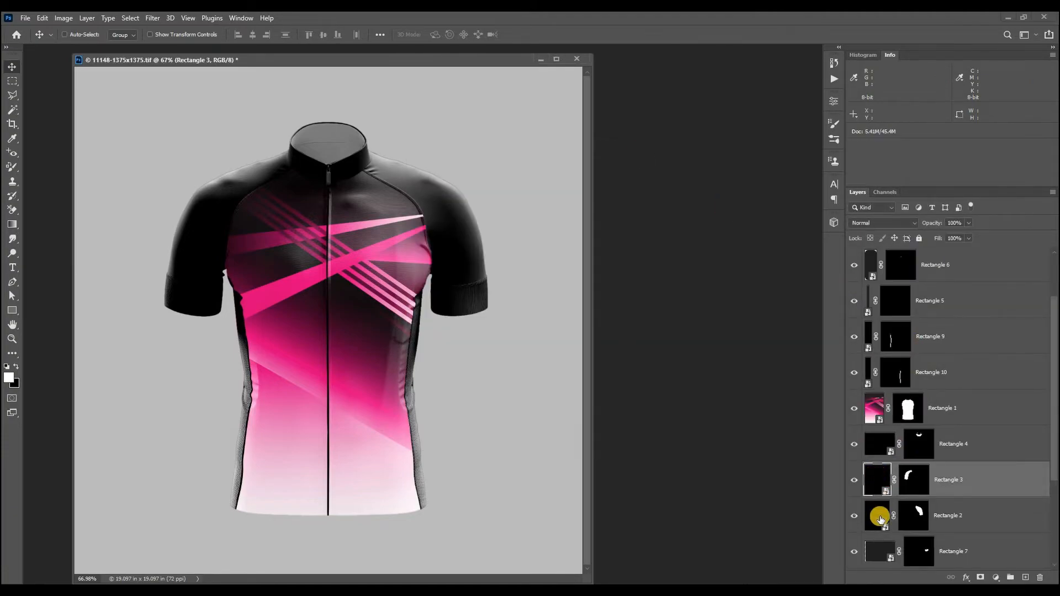
pyautogui.doubleClick(878, 517)
pyautogui.hotkey('ctrl', 't')
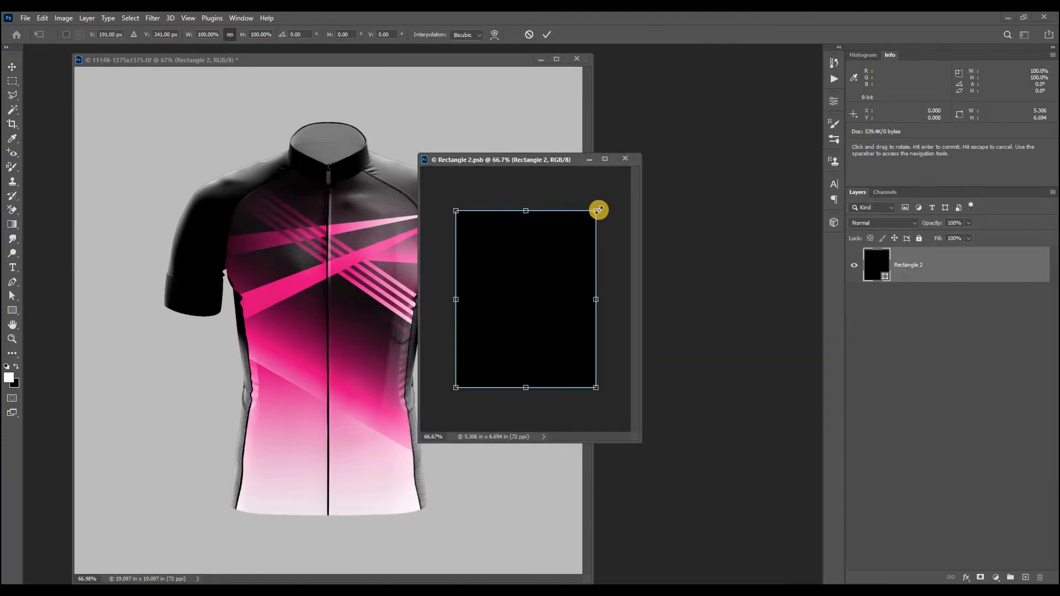
pyautogui.press('Return')
pyautogui.hotkey('ctrl', 's')
pyautogui.hotkey('ctrl', 'w')
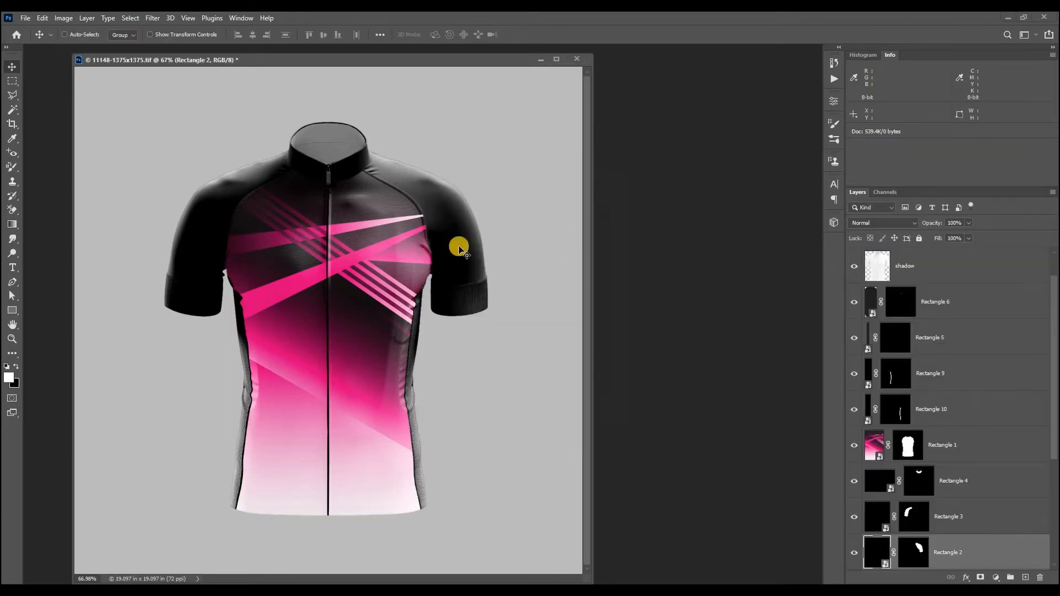
# - Open the Rectangle 6 smart object and enlarge its dark shape past the canvas edges
pyautogui.scroll(-3, 895, 448)
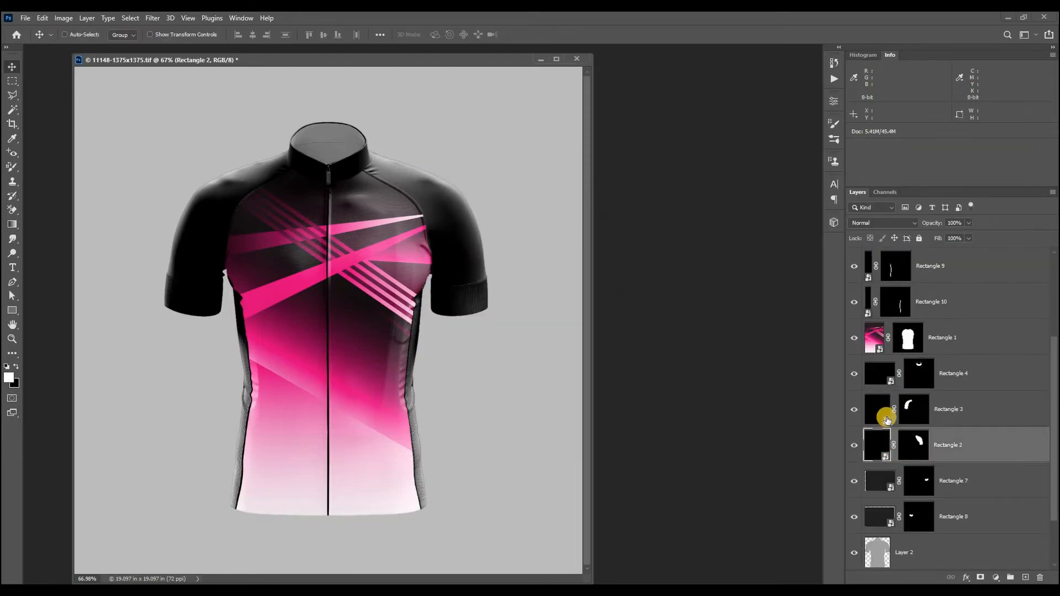
pyautogui.scroll(1, 887, 420)
pyautogui.scroll(-3, 883, 414)
pyautogui.scroll(6, 881, 411)
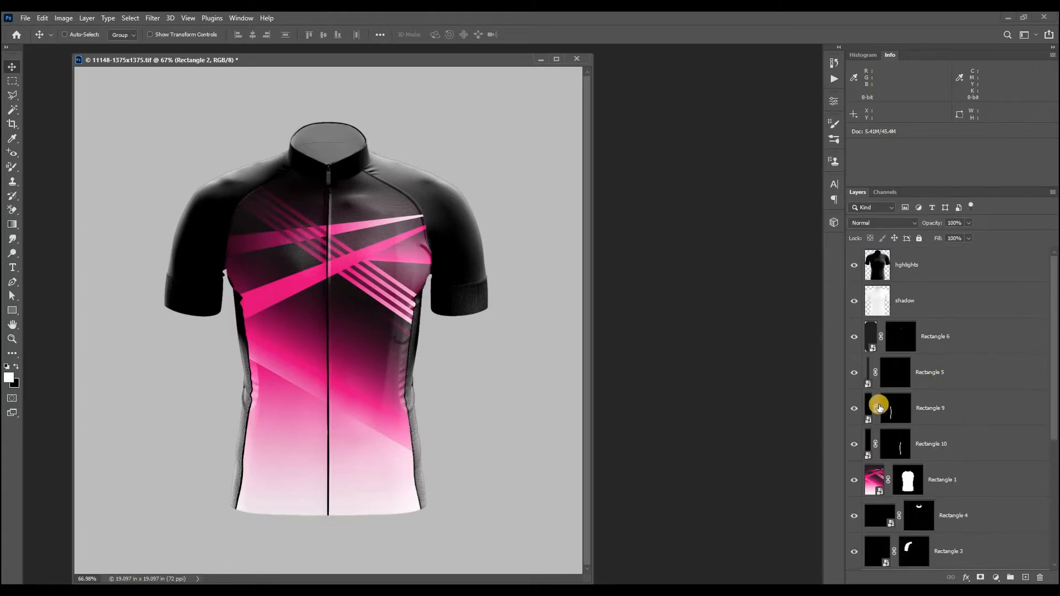
pyautogui.doubleClick(870, 341)
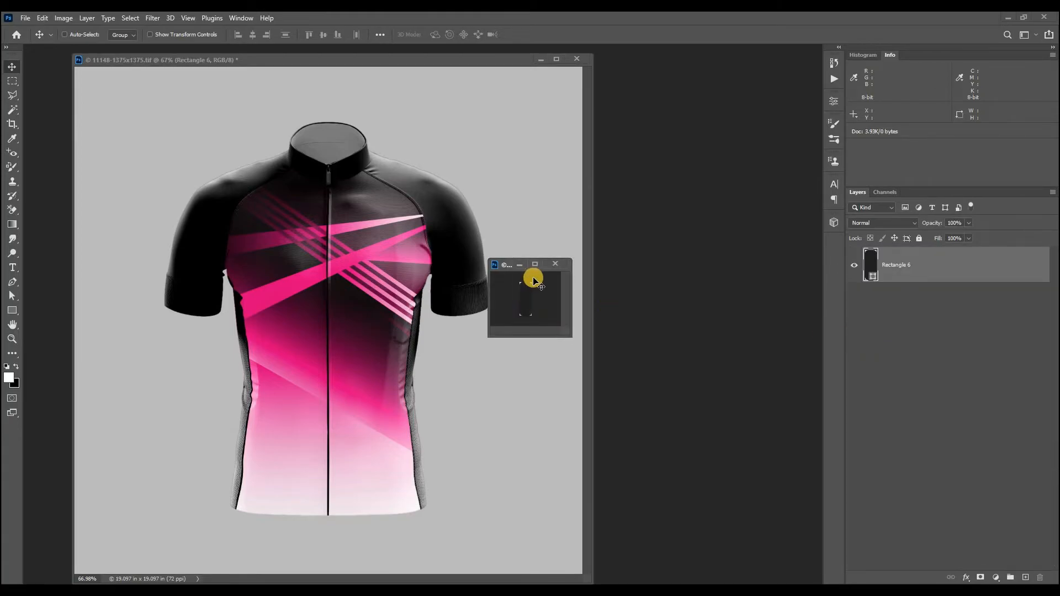
pyautogui.hotkey('ctrl', '0')
pyautogui.hotkey('ctrl', '-')
pyautogui.hotkey('ctrl', '-')
pyautogui.hotkey('ctrl', '-')
pyautogui.hotkey('ctrl', '-')
pyautogui.hotkey('ctrl', 't')
pyautogui.moveTo(618, 214); pyautogui.dragTo(625, 206)
pyautogui.press('Escape')
pyautogui.hotkey('ctrl', '-')
pyautogui.hotkey('ctrl', '-')
pyautogui.hotkey('ctrl', '-')
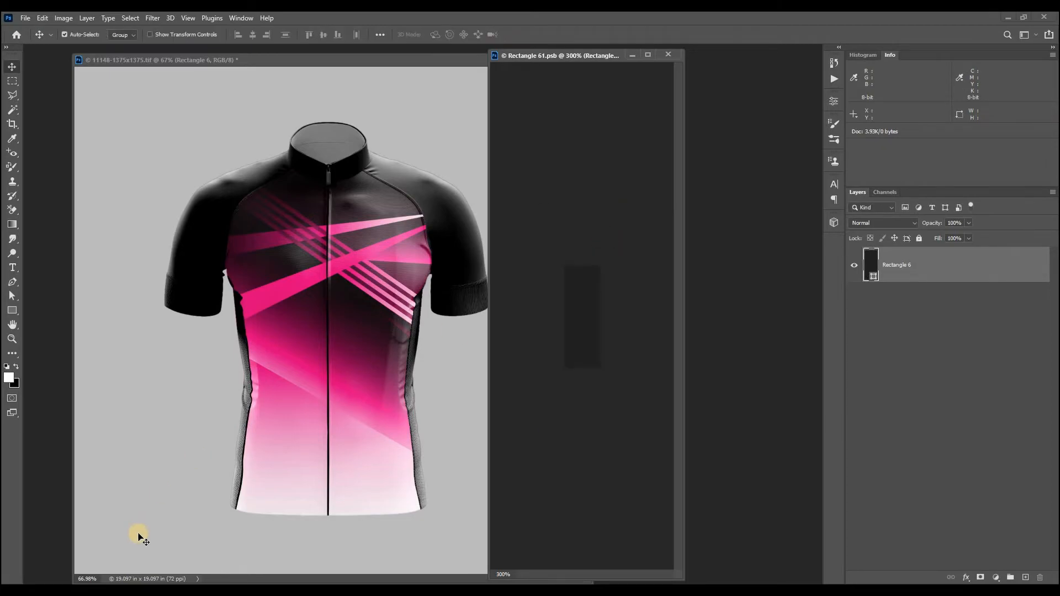
# - Sample the bright pink of the striped pattern in Untitled-1 as the working colour, and minimize that document
pyautogui.click(243, 20)
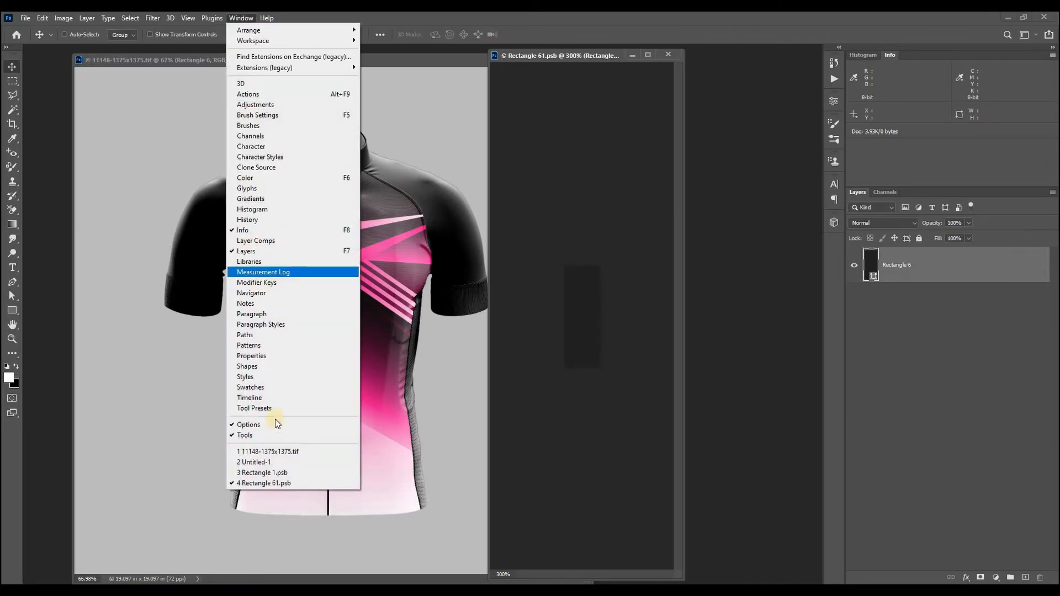
pyautogui.click(266, 463)
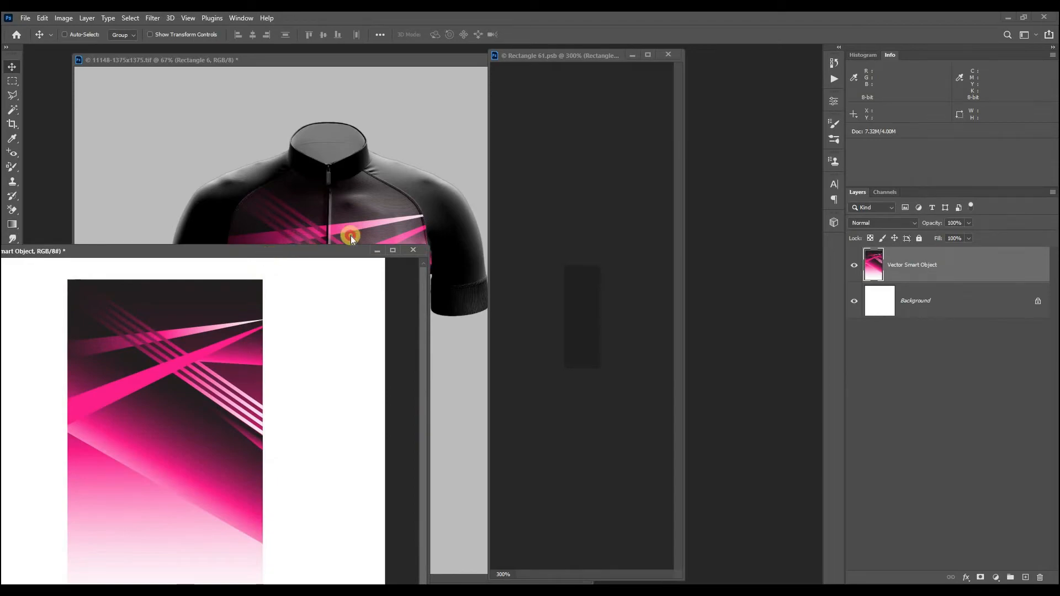
pyautogui.moveTo(350, 237); pyautogui.dragTo(406, 226)
pyautogui.click(15, 383)
pyautogui.click(301, 343)
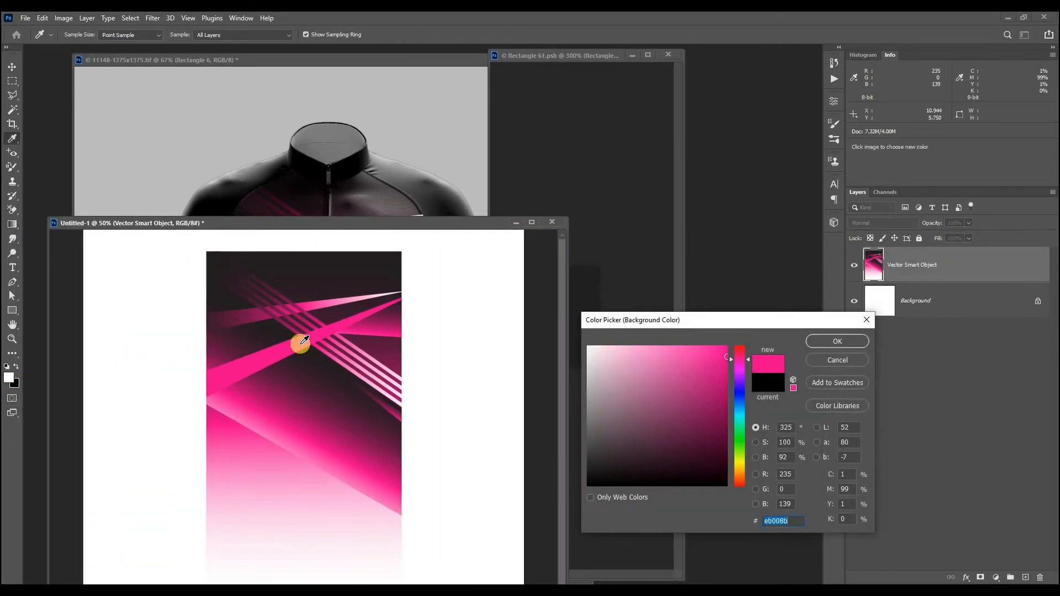
pyautogui.press('Return')
pyautogui.press('d')
pyautogui.press('x')
pyautogui.click(10, 378)
pyautogui.click(316, 332)
pyautogui.press('Return')
pyautogui.click(515, 222)
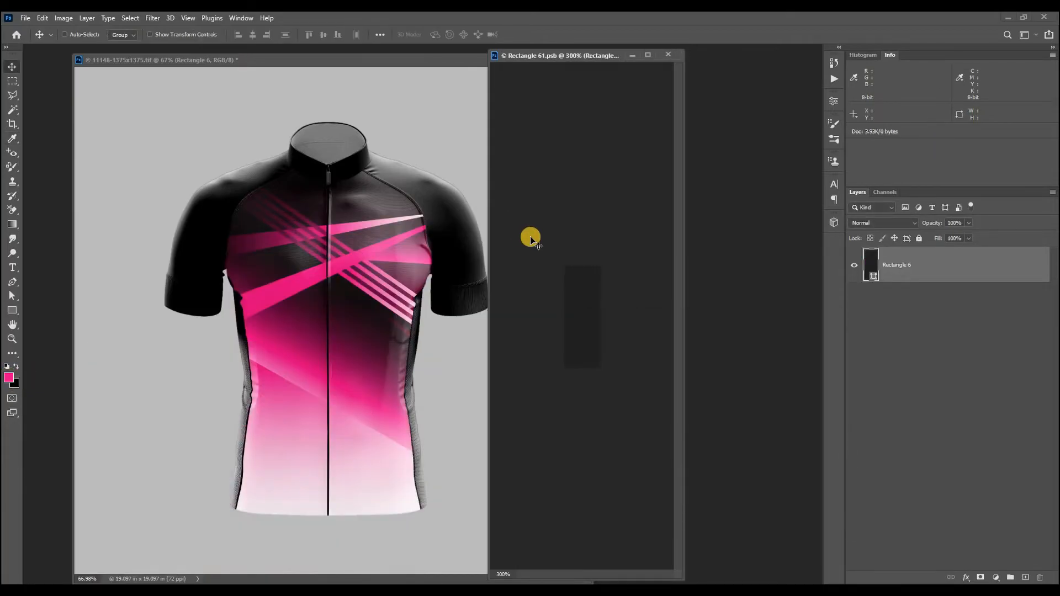
# - Fill the shape in the Rectangle 6 zipper-pull smart object with the sampled pink, then save and close it
pyautogui.hotkey('ctrl', 'BackSpace')
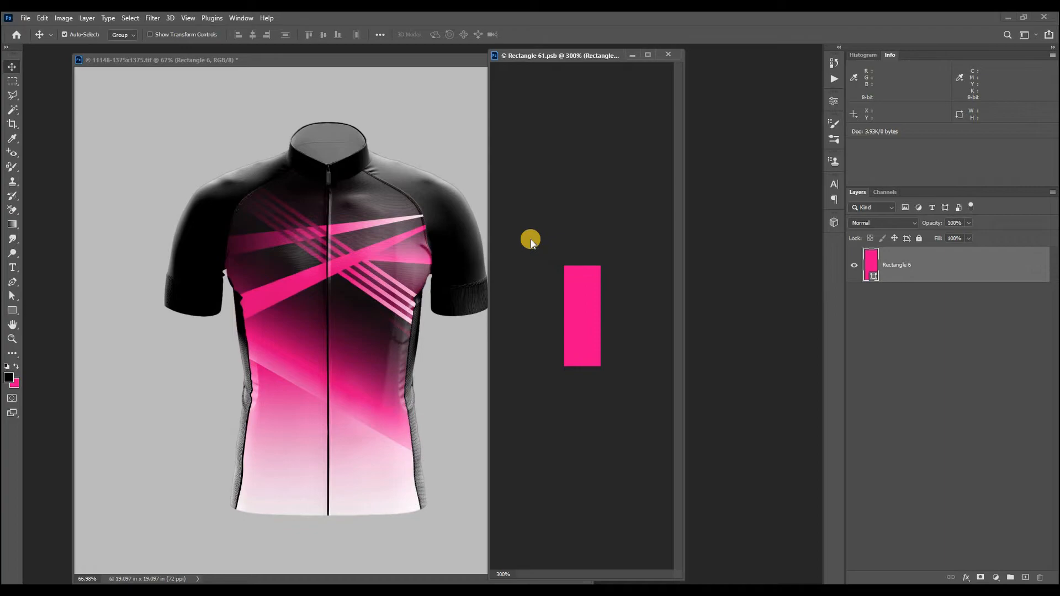
pyautogui.hotkey('ctrl', 's')
pyautogui.click(667, 54)
# - Enlarge the zipper strip in the Rectangle 5 smart object, try it in pink, and restore it to black before saving and closing
pyautogui.doubleClick(867, 372)
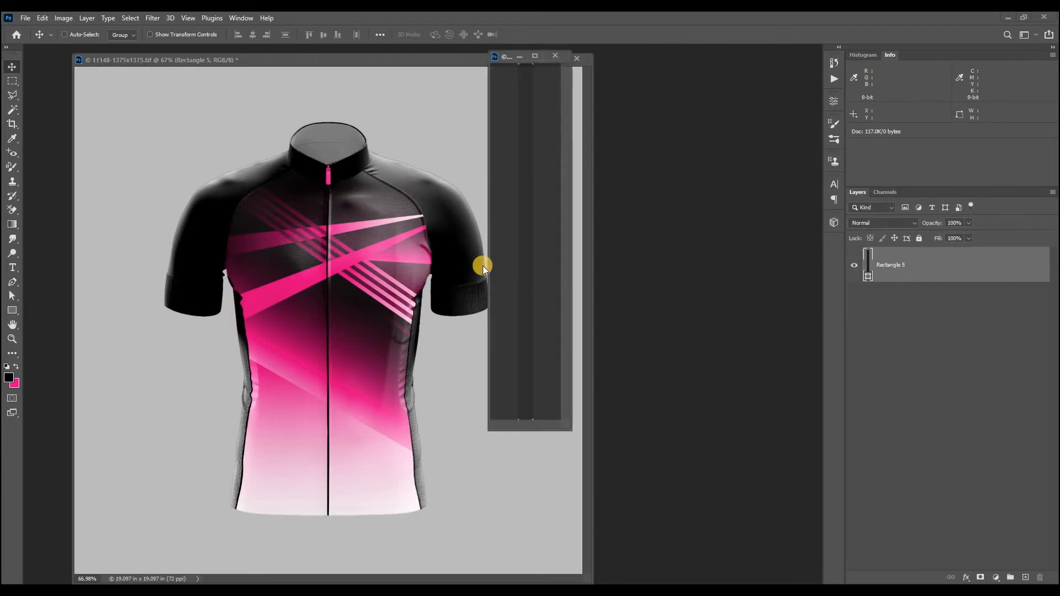
pyautogui.hotkey('ctrl', 't')
pyautogui.moveTo(527, 106); pyautogui.dragTo(531, 101)
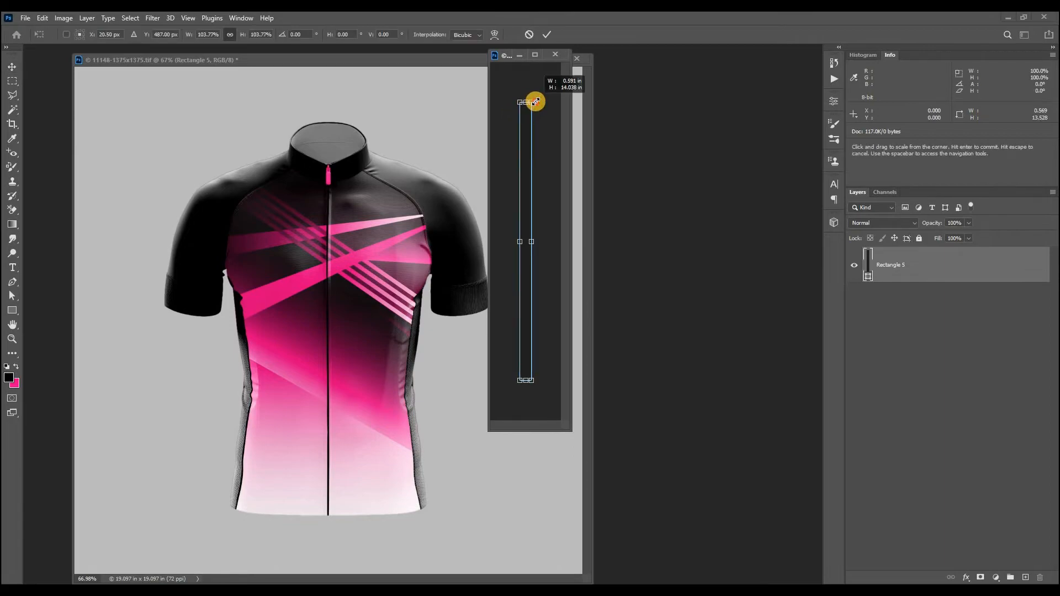
pyautogui.moveTo(534, 242); pyautogui.dragTo(538, 243)
pyautogui.press('Return')
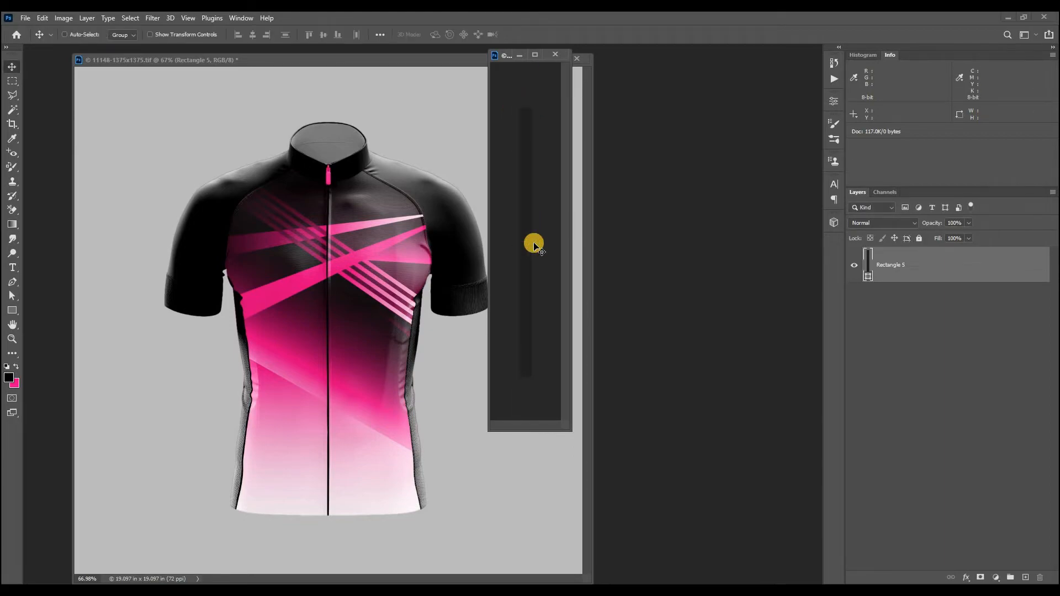
pyautogui.hotkey('ctrl', 's')
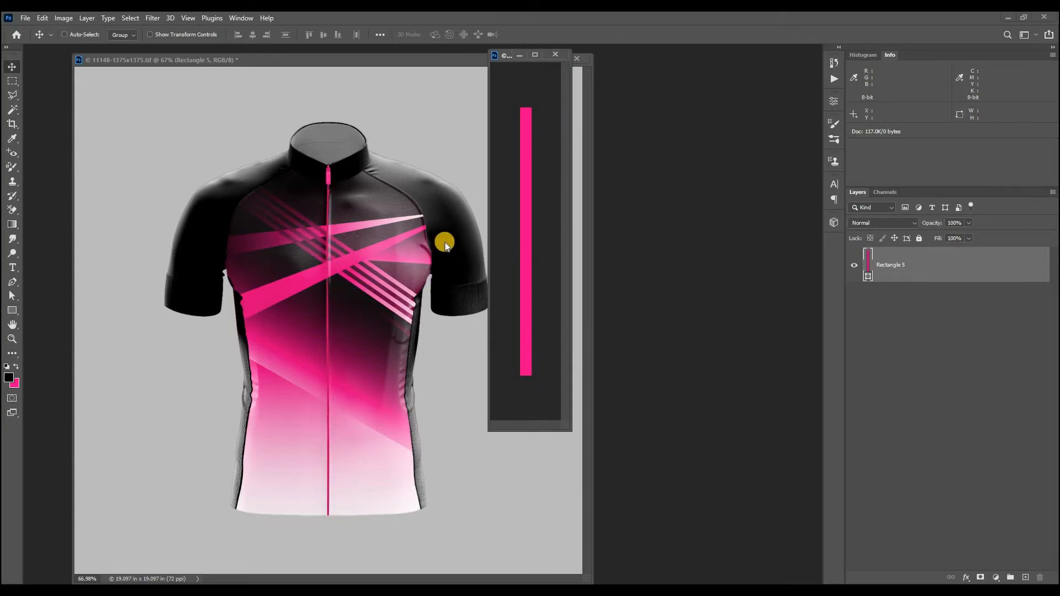
pyautogui.hotkey('ctrl', 'z')
pyautogui.hotkey('ctrl', 's')
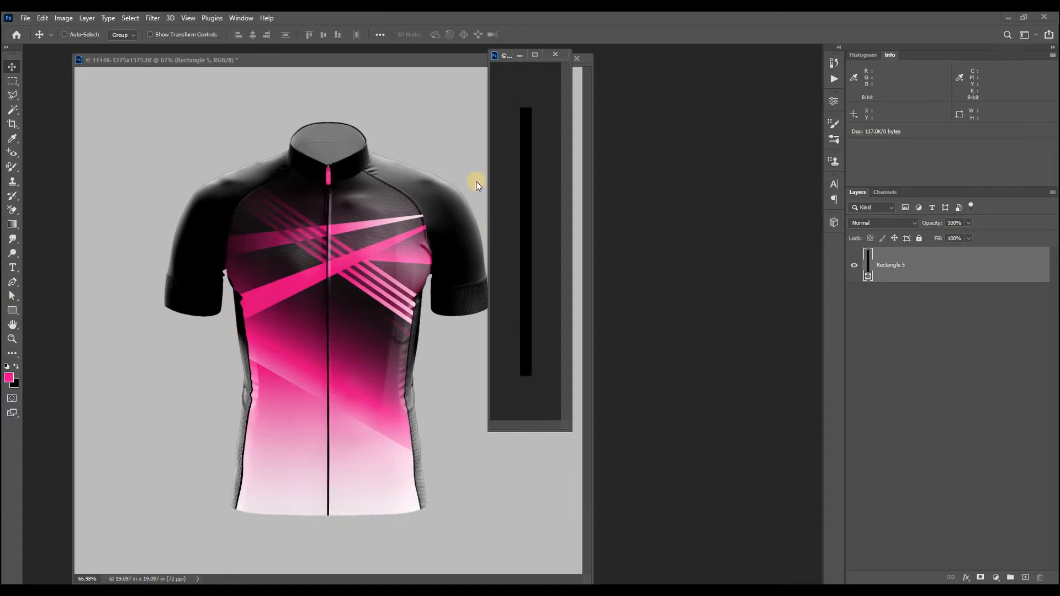
pyautogui.click(561, 58)
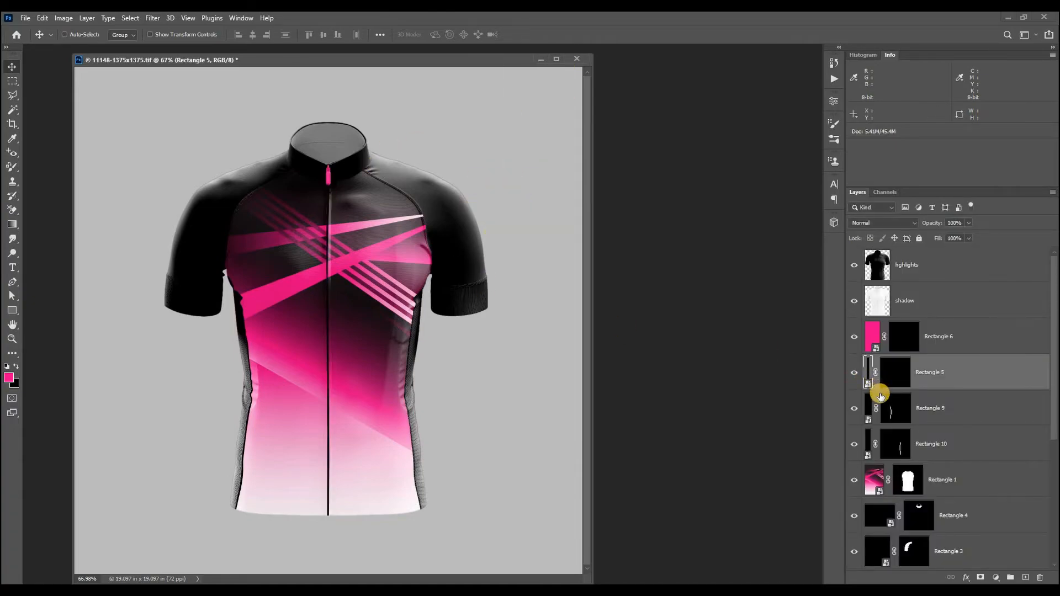
# - Fill the shape in the Rectangle 7 cuff smart object with the sampled pink, then save and close it
pyautogui.click(912, 379)
pyautogui.click(882, 480)
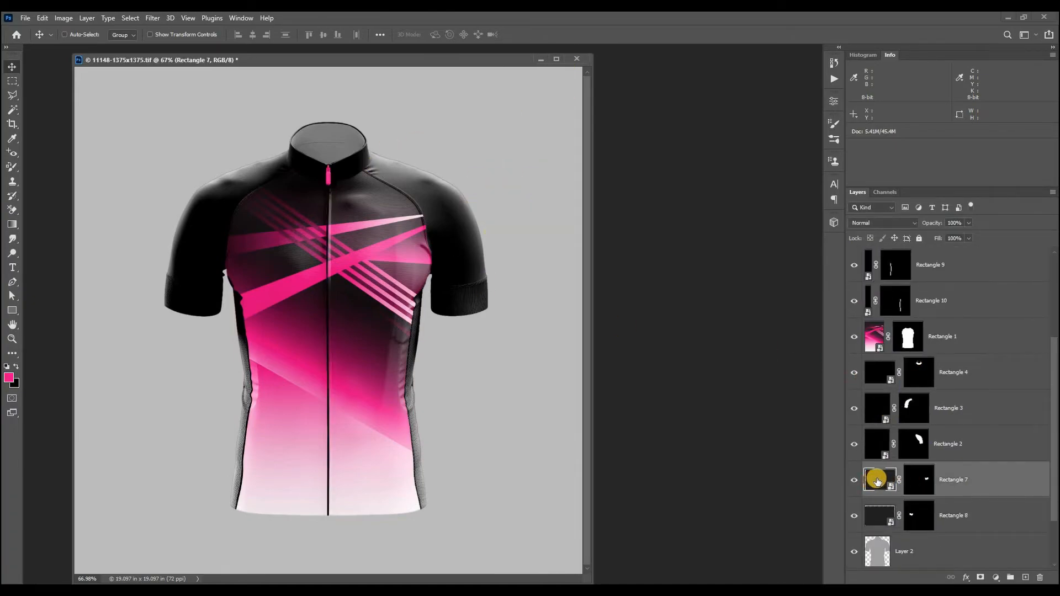
pyautogui.doubleClick(879, 480)
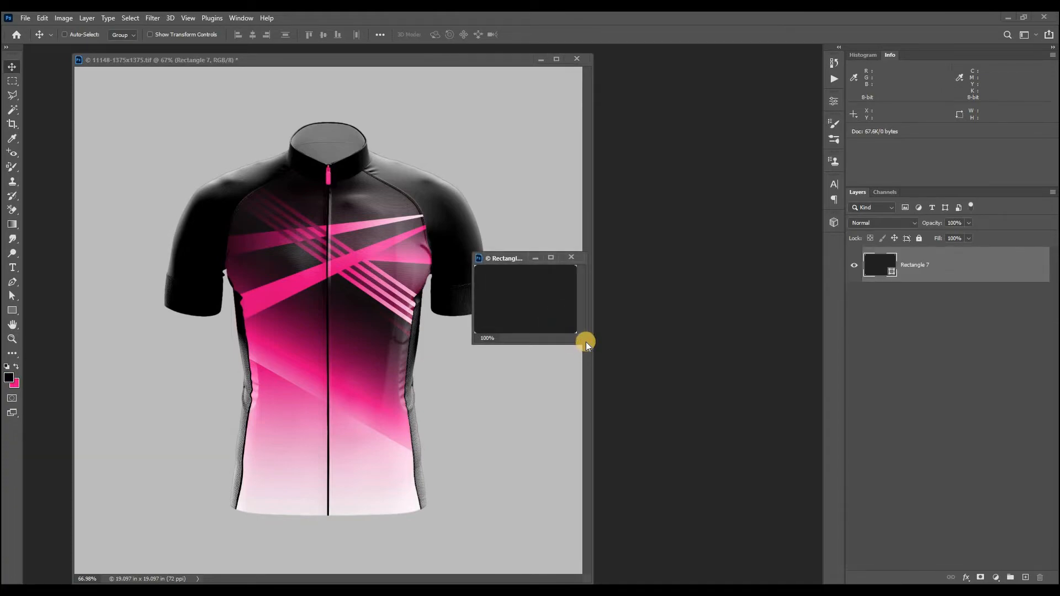
pyautogui.moveTo(603, 351); pyautogui.dragTo(633, 373)
pyautogui.hotkey('ctrl', 't')
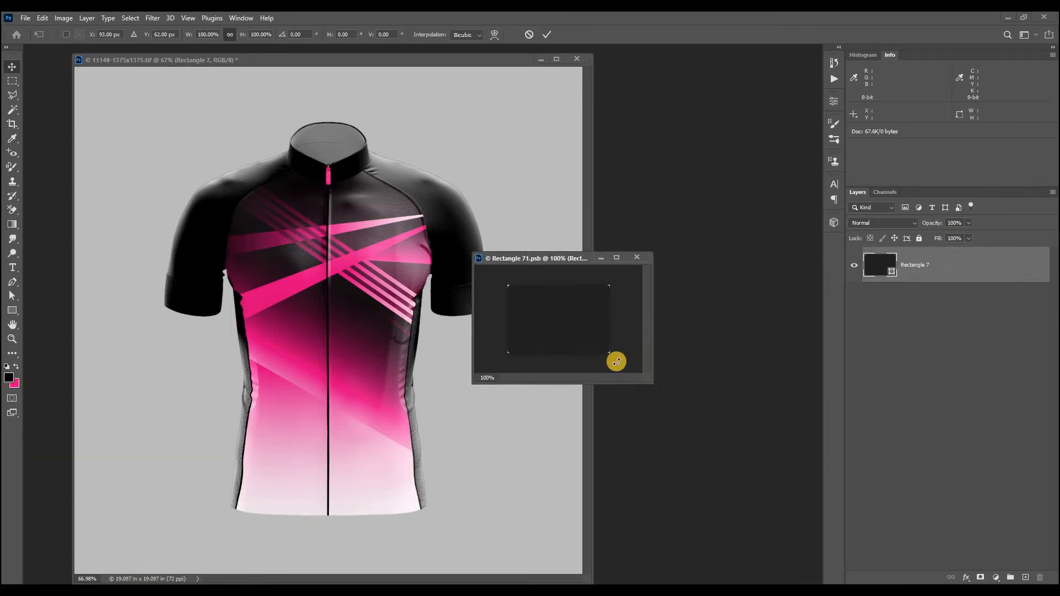
pyautogui.press('Return')
pyautogui.hotkey('ctrl', 'BackSpace')
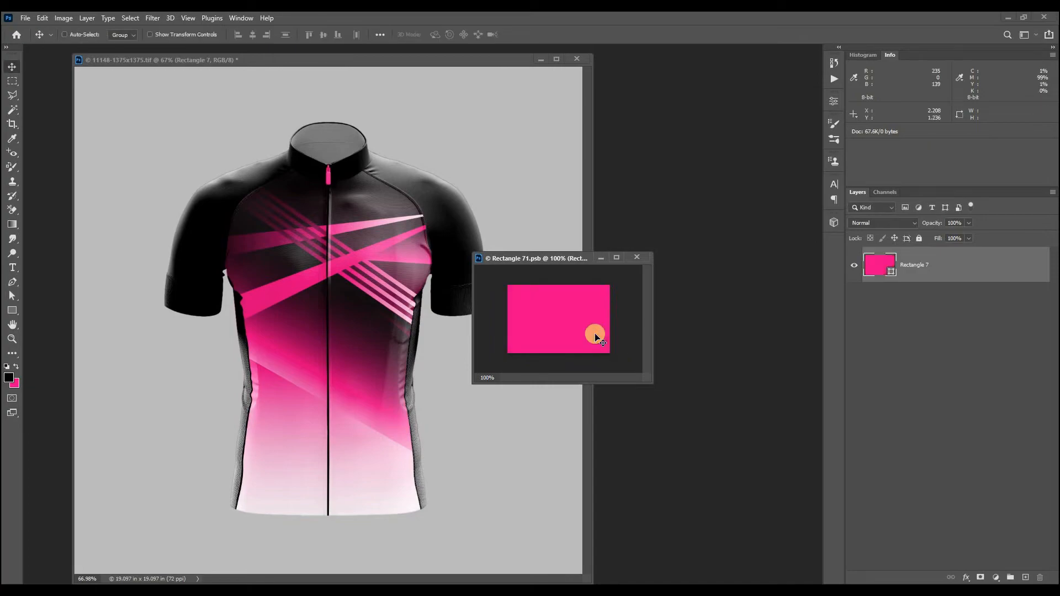
pyautogui.click(638, 262)
# - Slightly enlarge the shape in the Rectangle 8 cuff smart object, fill it with the sampled pink, then save and close it
pyautogui.doubleClick(876, 443)
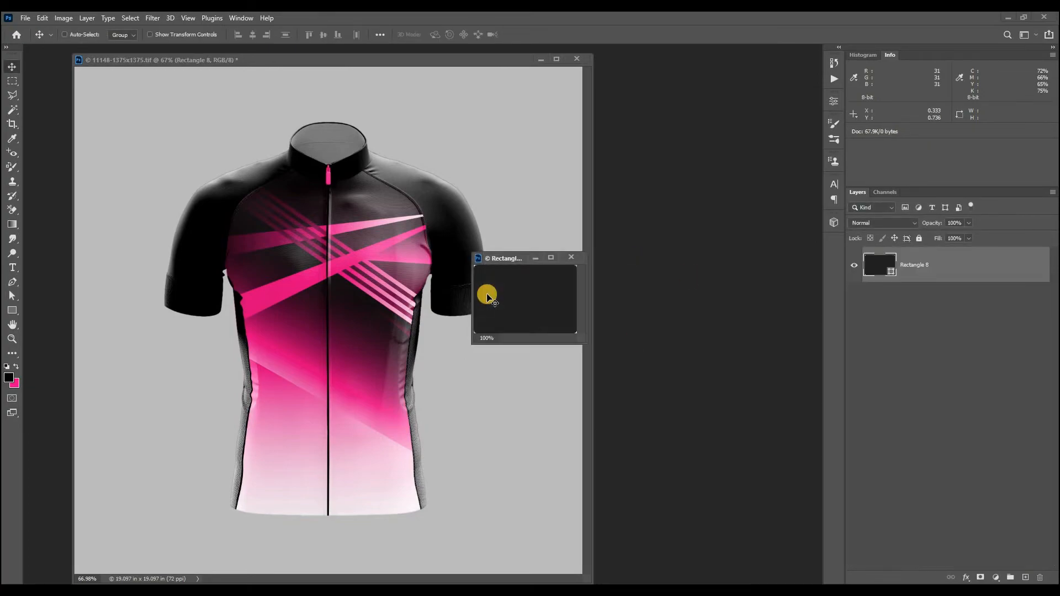
pyautogui.hotkey('ctrl', 't')
pyautogui.moveTo(562, 323); pyautogui.dragTo(567, 327)
pyautogui.press('Return')
pyautogui.hotkey('ctrl', 'BackSpace')
pyautogui.click(574, 260)
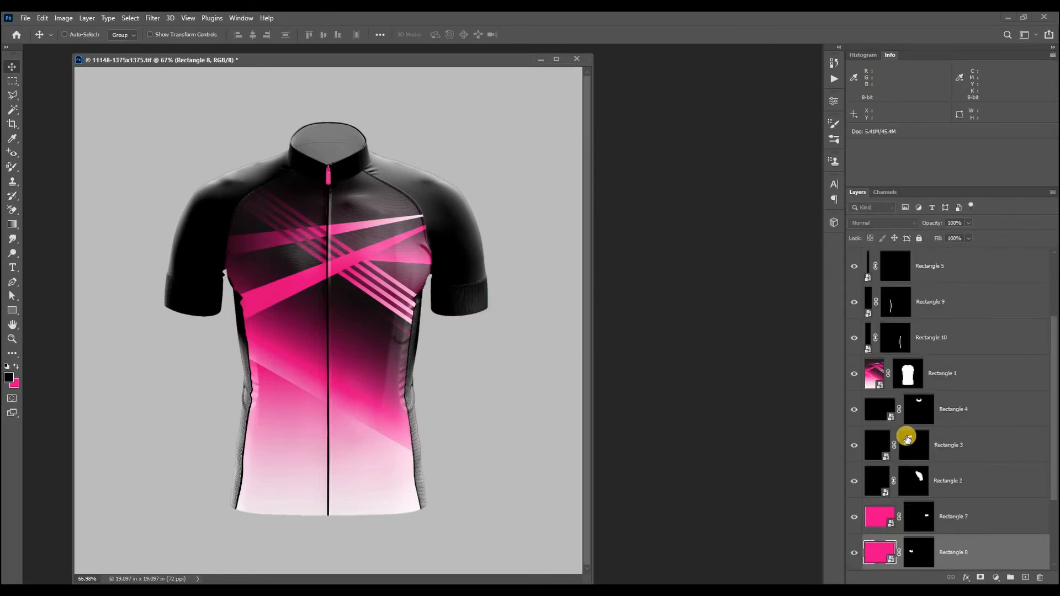
# - Move the Rectangle 7 and Rectangle 8 cuff layers directly above Rectangle 3, and save the jersey document
pyautogui.moveTo(880, 516); pyautogui.dragTo(880, 433)
pyautogui.moveTo(878, 550); pyautogui.dragTo(875, 462)
pyautogui.press('ctrl')
pyautogui.hotkey('ctrl', '0')
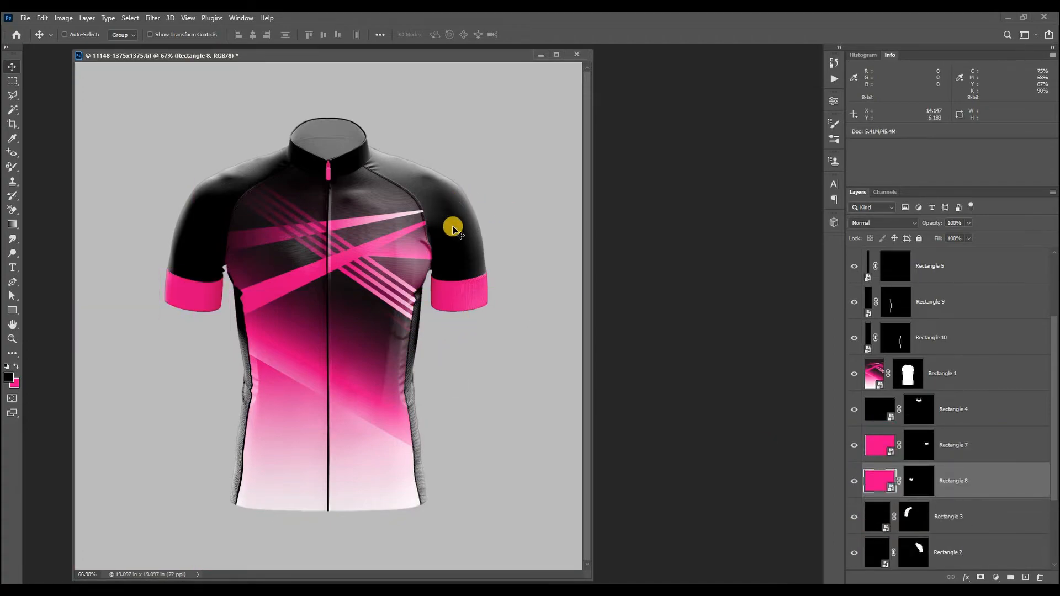
pyautogui.press('ctrl')
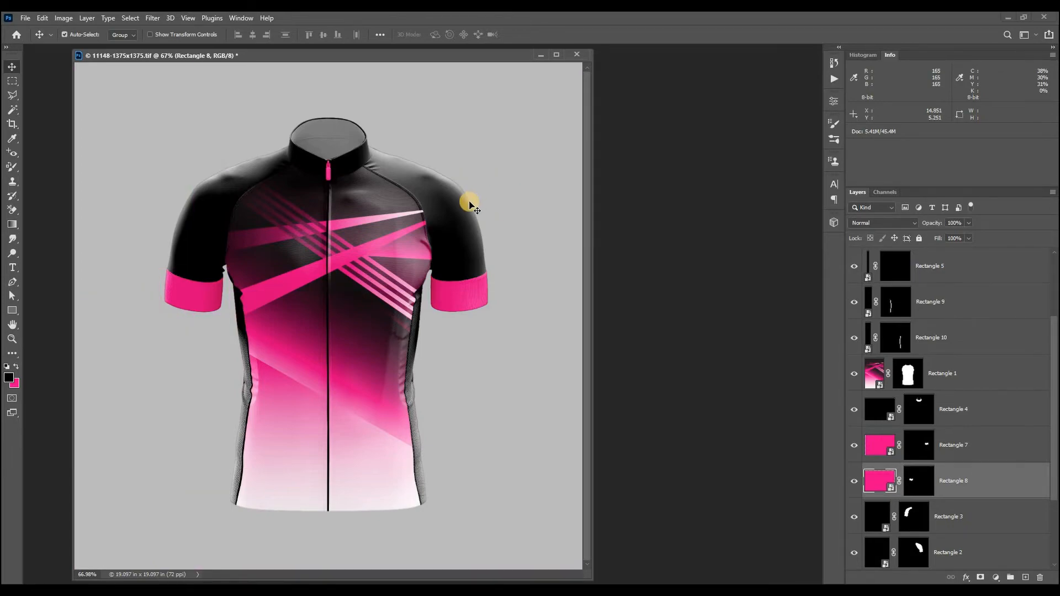
pyautogui.keyDown('ctrl'); pyautogui.click(372, 253); pyautogui.keyUp('ctrl')
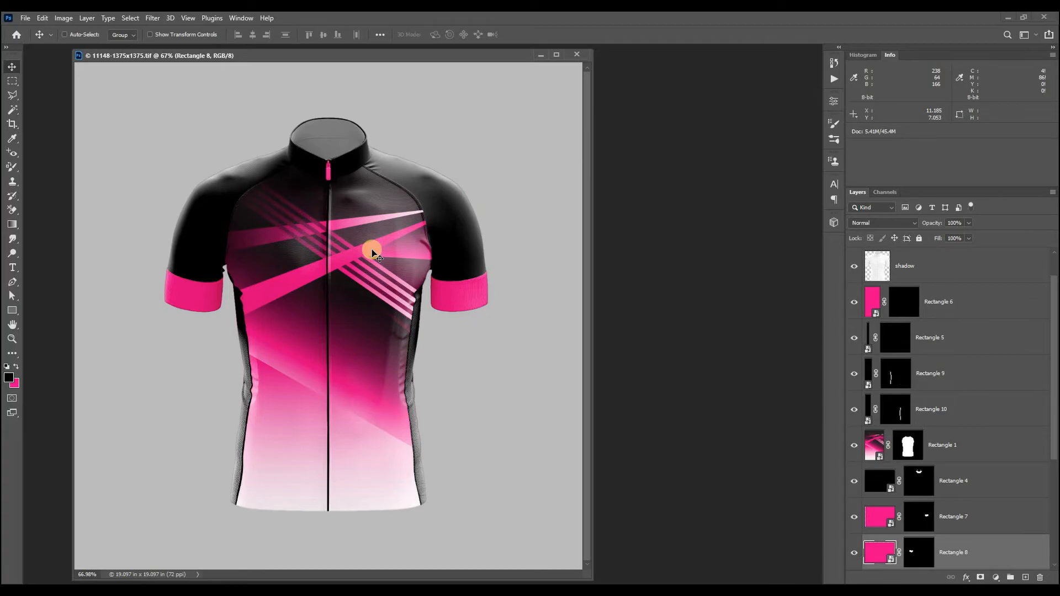
# - Show the SPORTS CYCLING logo layer in Untitled-1, hide its pink pattern layer, and arrange the document beside the jersey
pyautogui.click(241, 18)
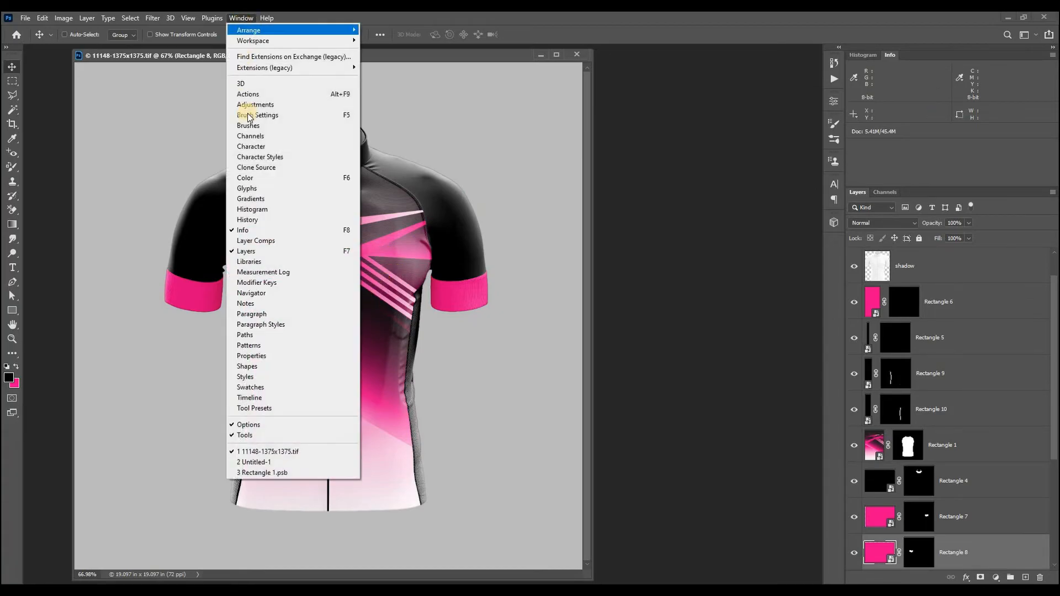
pyautogui.click(255, 462)
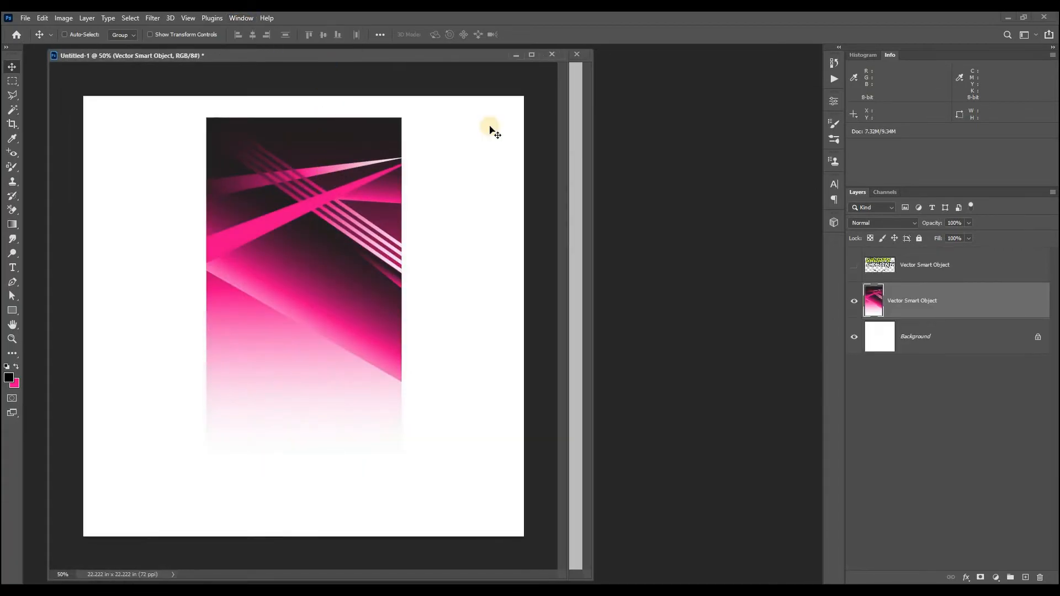
pyautogui.click(853, 270)
pyautogui.click(854, 301)
pyautogui.moveTo(327, 54); pyautogui.dragTo(574, 152)
pyautogui.moveTo(467, 58); pyautogui.dragTo(407, 58)
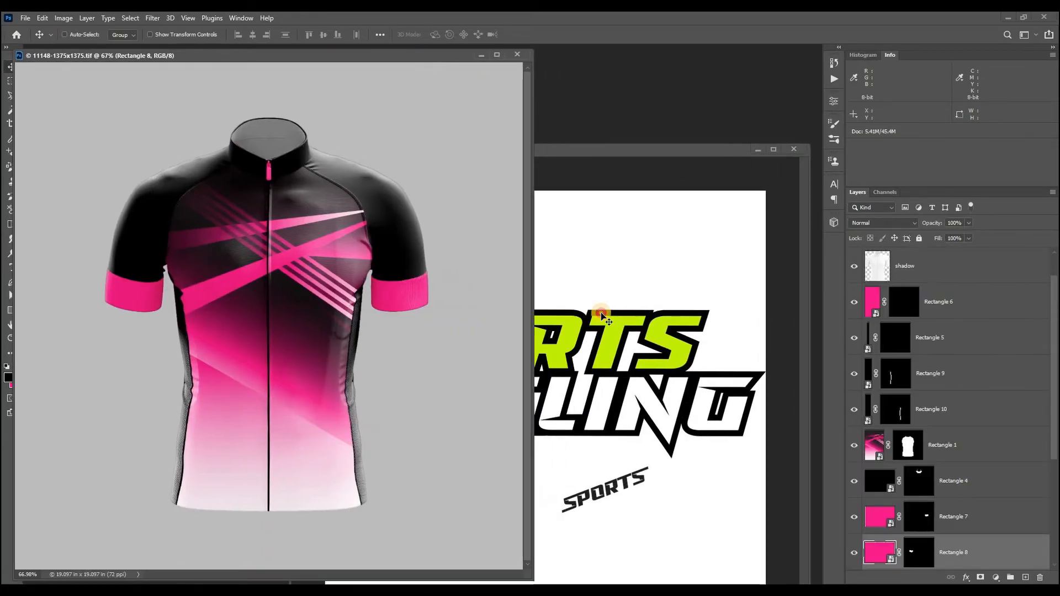
pyautogui.click(600, 316)
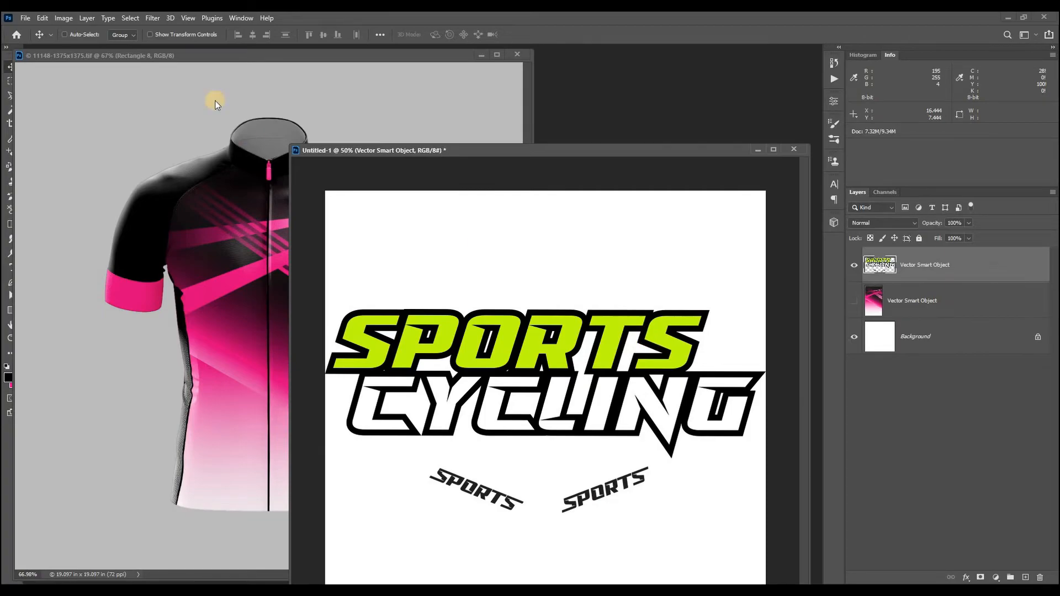
# - Select the green SPORTS lettering by its colour with Color Range and fill it with the sampled pink
pyautogui.click(123, 18)
pyautogui.click(146, 123)
pyautogui.click(447, 326)
pyautogui.click(780, 149)
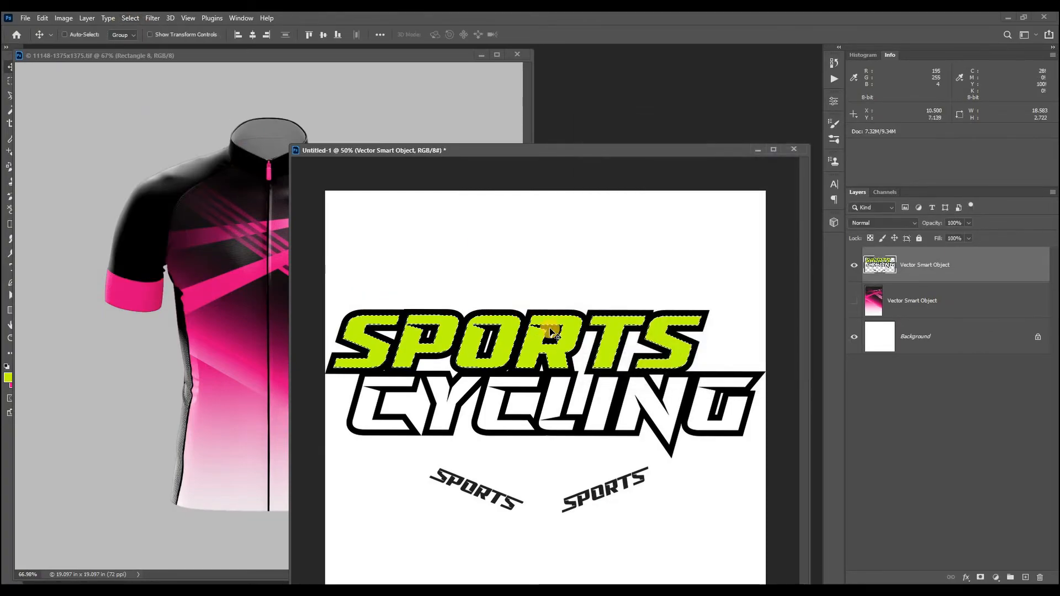
pyautogui.press('w')
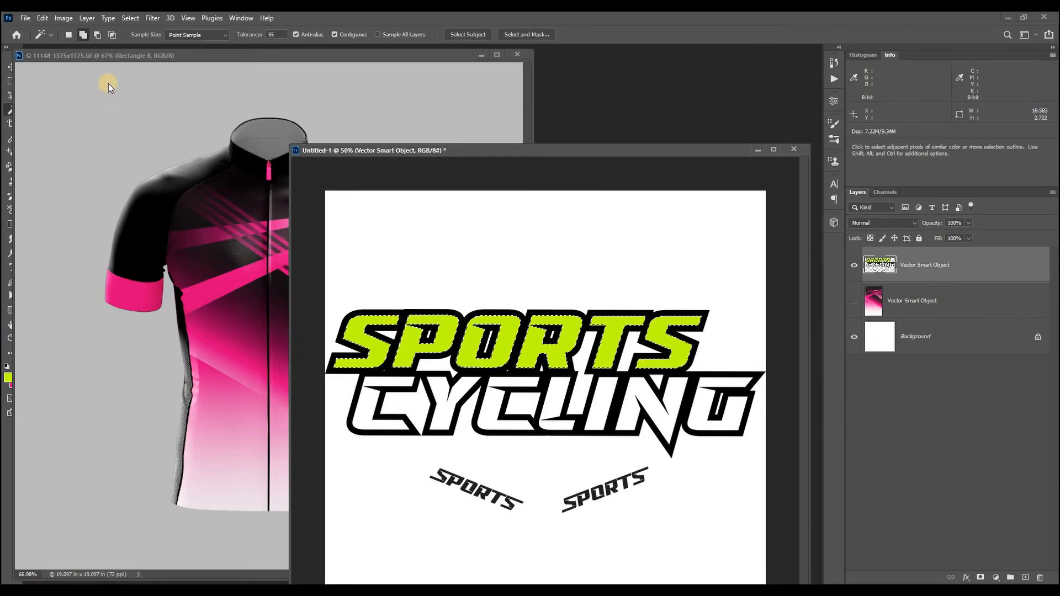
pyautogui.moveTo(94, 57); pyautogui.dragTo(140, 58)
pyautogui.click(601, 328)
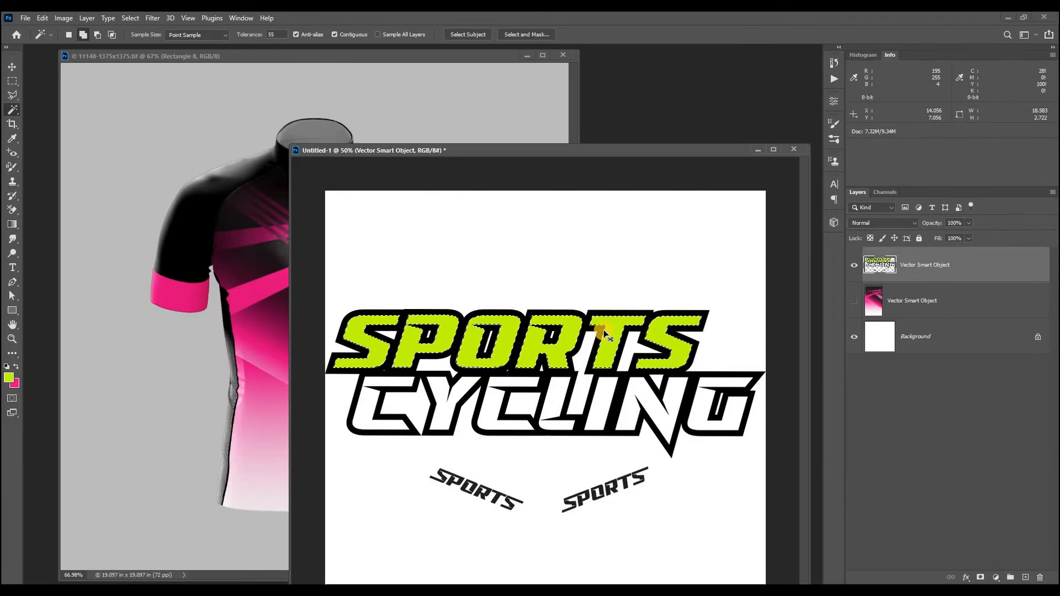
pyautogui.hotkey('ctrl', 'BackSpace')
pyautogui.click(494, 362)
pyautogui.moveTo(549, 357); pyautogui.dragTo(550, 352)
pyautogui.hotkey('ctrl', 'z')
# - Widen the Untitled-1 canvas on both sides to 23.556 in with the Crop tool
pyautogui.press('c')
pyautogui.hotkey('ctrl', '-')
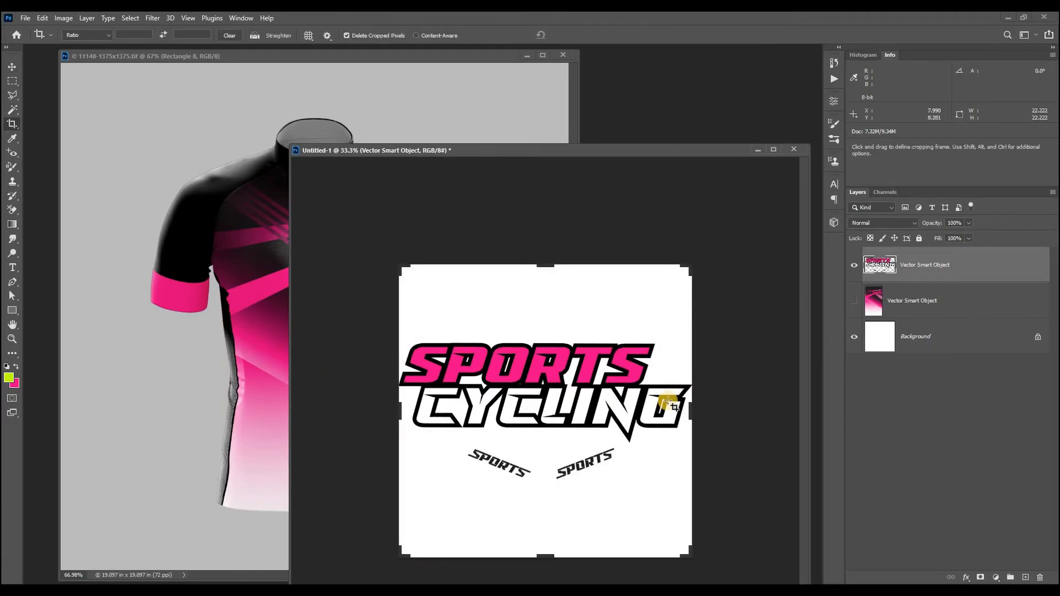
pyautogui.moveTo(693, 409); pyautogui.dragTo(700, 410)
pyautogui.press('Return')
pyautogui.hotkey('ctrl', '0')
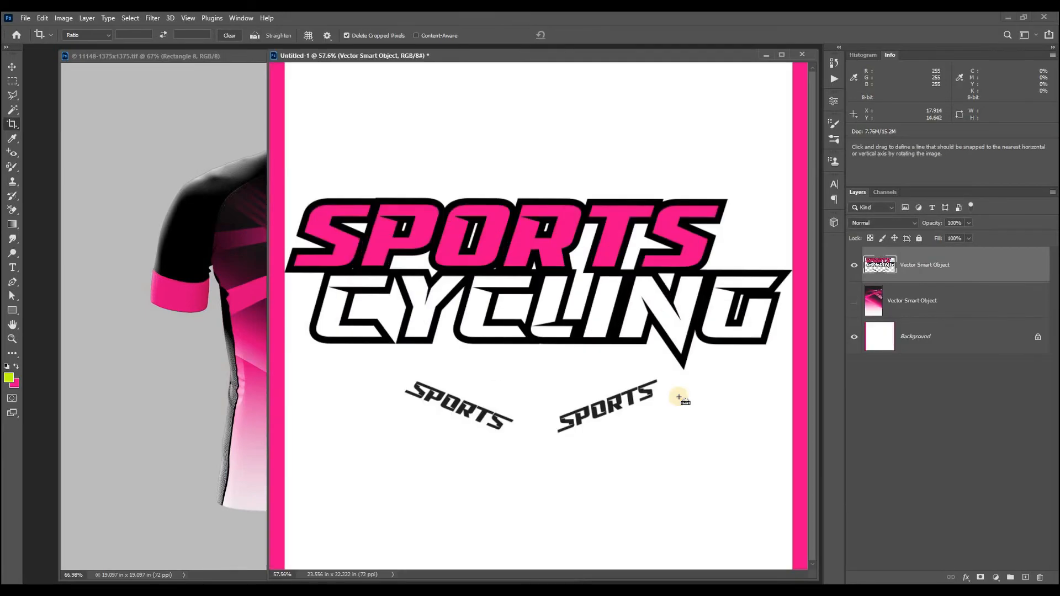
# - Cut the SPORTS CYCLING lettering out of Untitled-1 and paste it into the Rectangle 1 smart object of the jersey
pyautogui.hotkey('ctrl', '-')
pyautogui.press('m')
pyautogui.moveTo(304, 190); pyautogui.dragTo(763, 363)
pyautogui.hotkey('ctrl', 'x')
pyautogui.click(203, 277)
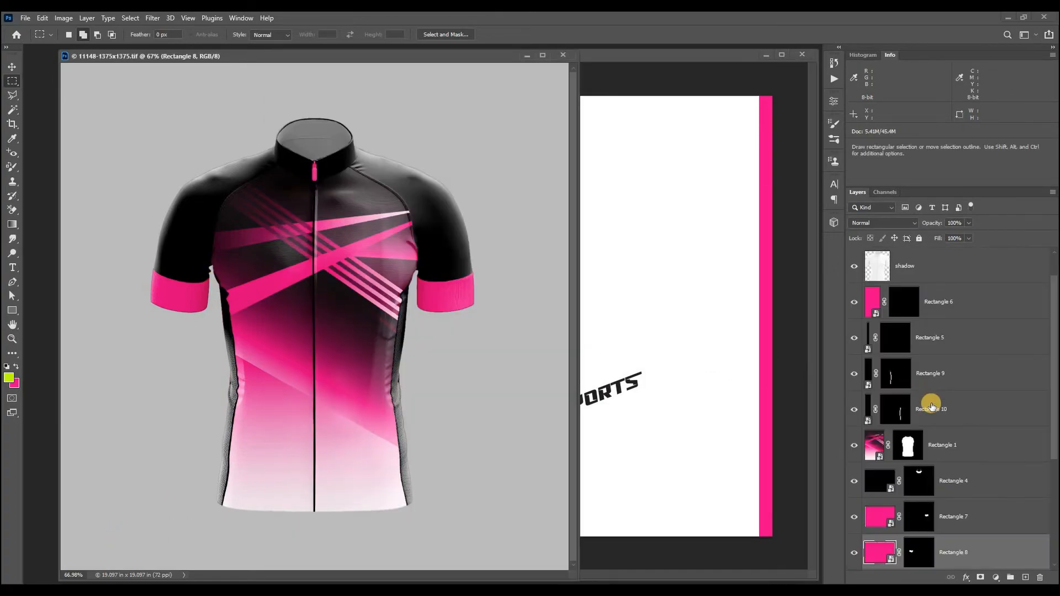
pyautogui.doubleClick(874, 442)
pyautogui.hotkey('ctrl', '0')
pyautogui.hotkey('ctrl', '-')
pyautogui.hotkey('ctrl', 'v')
# - Scale down the pasted SPORTS CYCLING lettering, centre it horizontally across the chest, and save the smart object
pyautogui.press('v')
pyautogui.hotkey('ctrl', 't')
pyautogui.moveTo(700, 385); pyautogui.dragTo(661, 319)
pyautogui.moveTo(654, 277)
pyautogui.mouseDown()
pyautogui.moveTo(651, 293)
pyautogui.moveTo(654, 265)
pyautogui.mouseUp()
pyautogui.press('Return')
pyautogui.hotkey('ctrl', 'a')
pyautogui.click(252, 35)
pyautogui.hotkey('ctrl', 'd')
pyautogui.click(605, 255)
pyautogui.hotkey('ctrl', 's')
pyautogui.moveTo(605, 255); pyautogui.dragTo(631, 234)
pyautogui.hotkey('ctrl', 's')
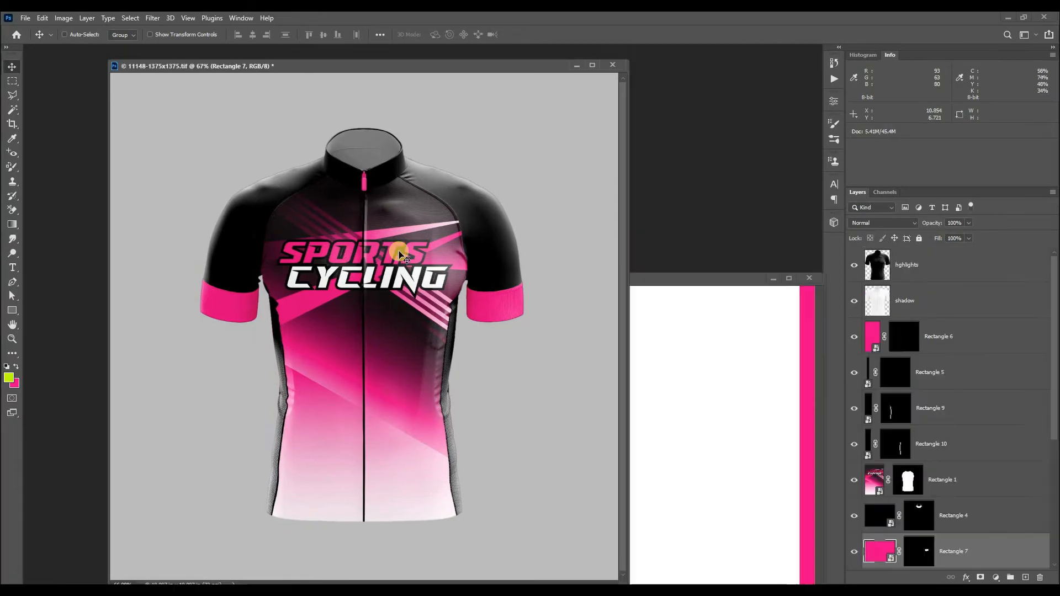
# - Switch to Illustrator, take the orange cyclist logo, and place it in Untitled-1 in Photoshop
pyautogui.click(381, 436)
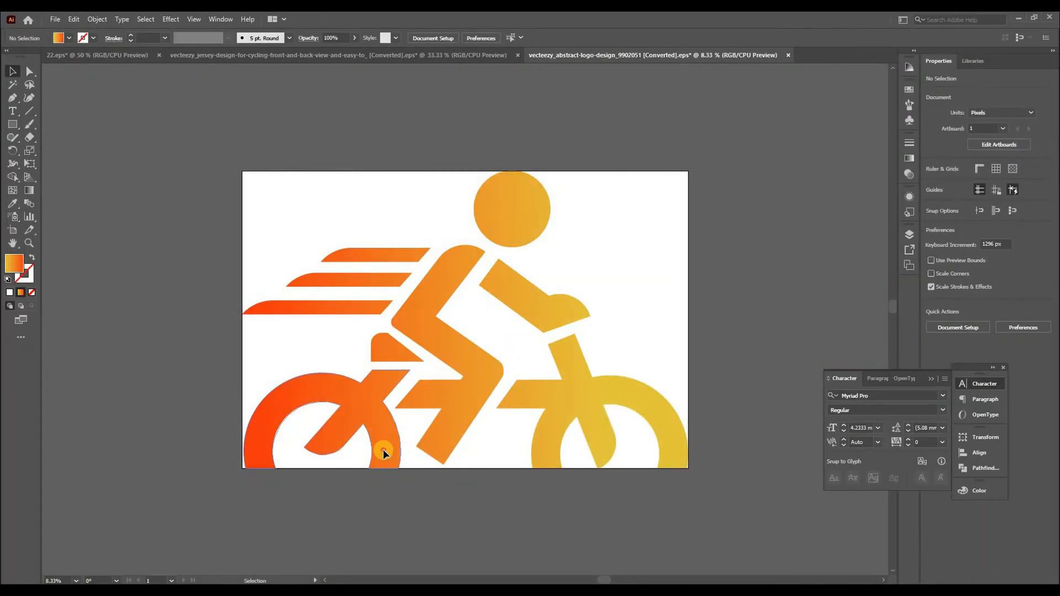
pyautogui.moveTo(385, 454); pyautogui.dragTo(479, 425)
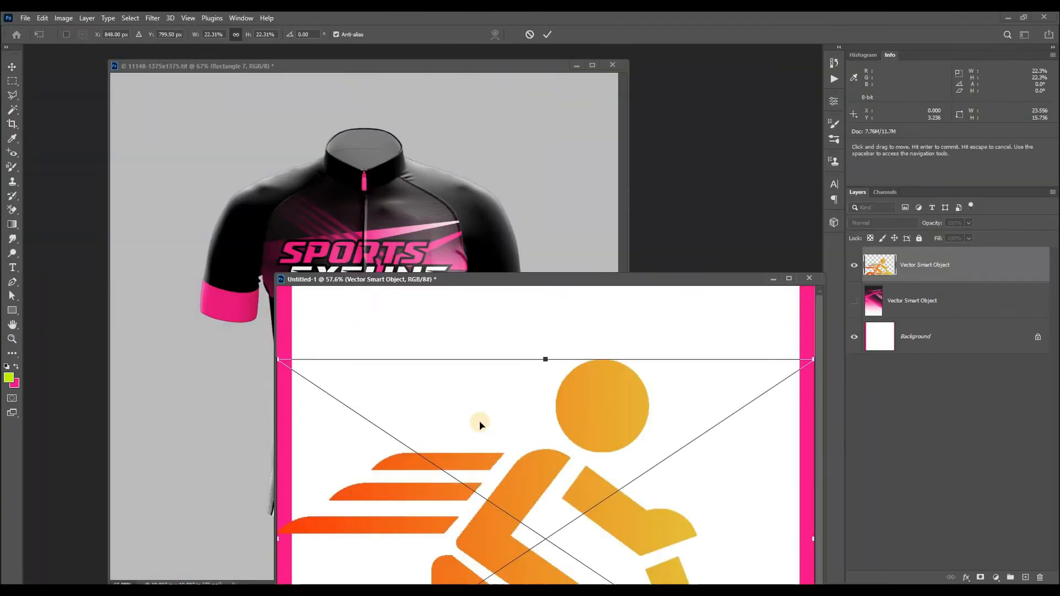
pyautogui.press('Return')
pyautogui.hotkey('ctrl', '0')
pyautogui.hotkey('ctrl', '-')
# - Scale the cyclist logo to about 16.3% and move it into the upper half of the Untitled-1 canvas
pyautogui.hotkey('ctrl', 't')
pyautogui.moveTo(539, 471); pyautogui.dragTo(539, 427)
pyautogui.moveTo(538, 350); pyautogui.dragTo(537, 273)
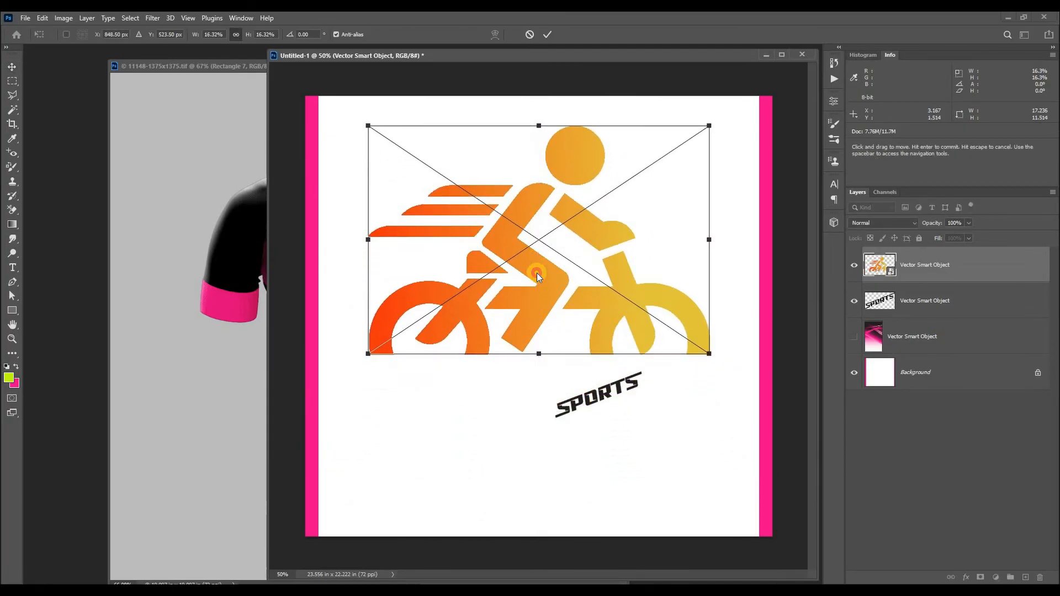
pyautogui.press('Return')
# - Rasterize the cyclist logo layer in Untitled-1 and recolour the logo solid pink
pyautogui.rightClick(934, 271)
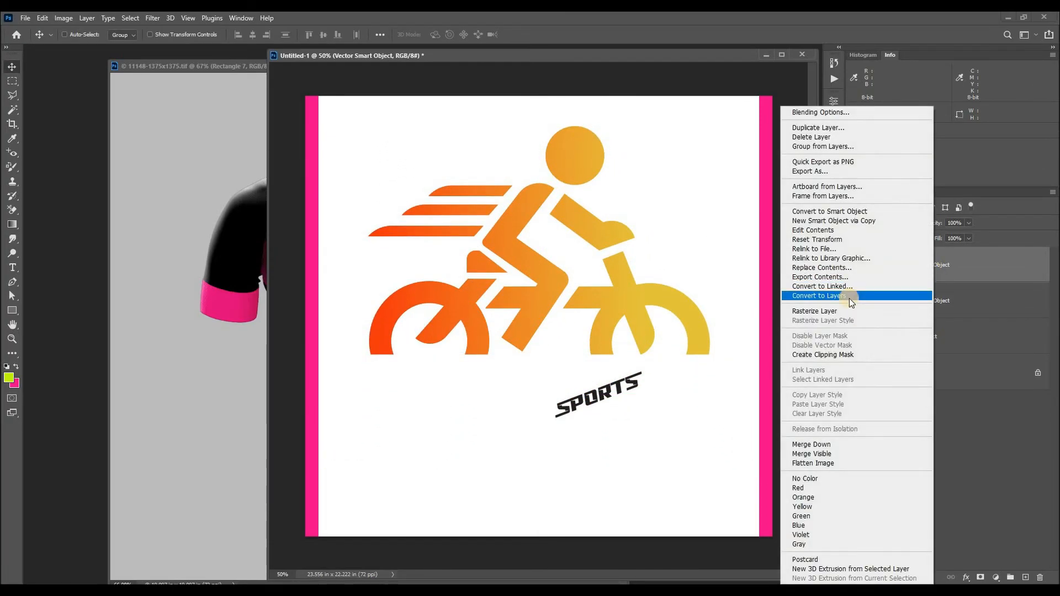
pyautogui.click(840, 310)
pyautogui.moveTo(450, 56); pyautogui.dragTo(465, 117)
# - Open the jersey's Rectangle 3 sleeve smart object and bring the pink cyclist logo from Untitled-1 into it
pyautogui.click(470, 71)
pyautogui.scroll(-6, 902, 427)
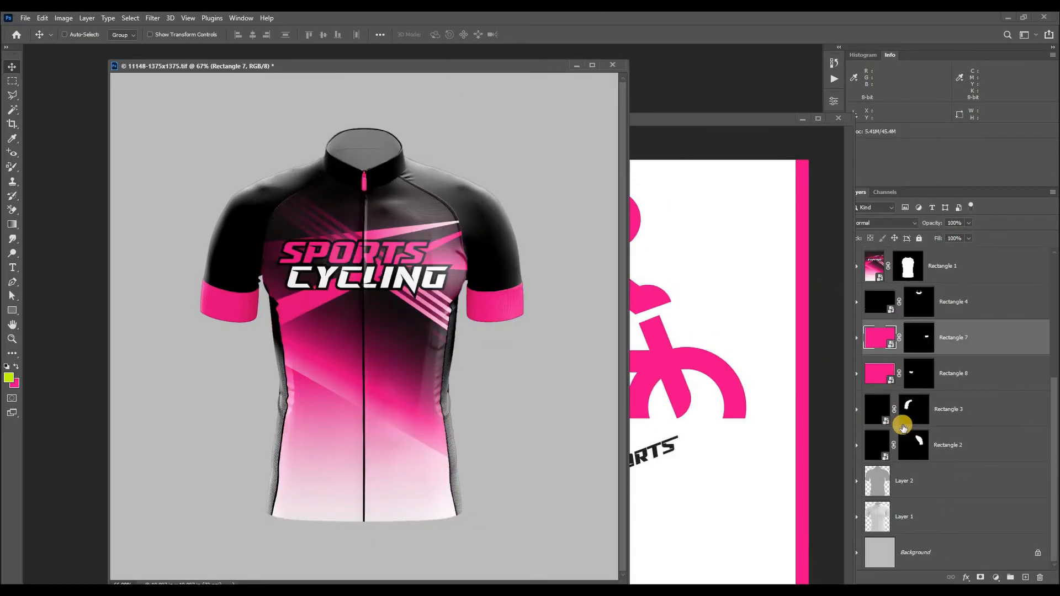
pyautogui.doubleClick(879, 409)
pyautogui.click(658, 327)
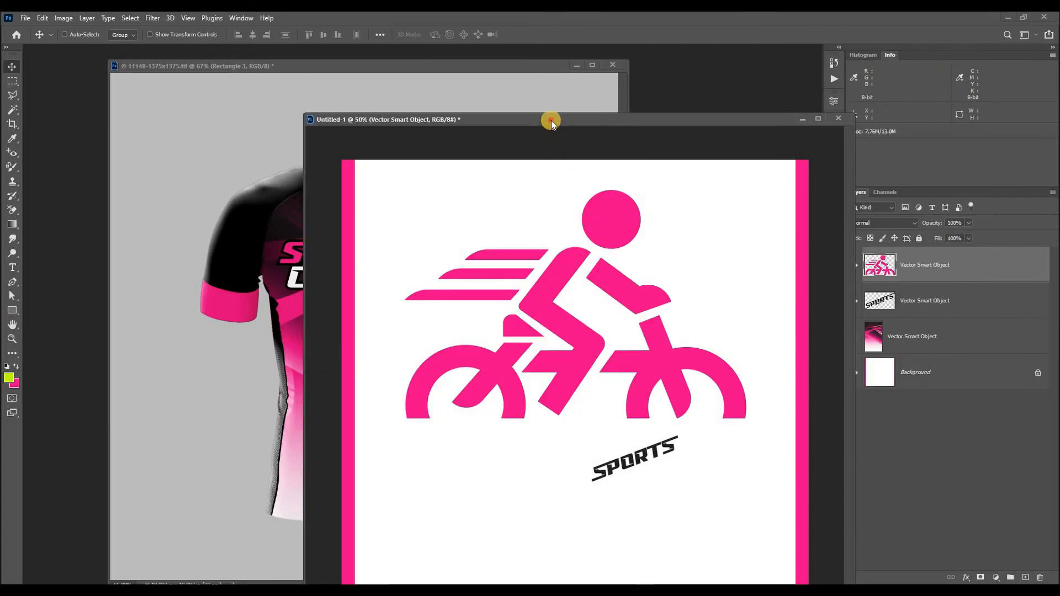
pyautogui.moveTo(549, 118); pyautogui.dragTo(539, 289)
pyautogui.moveTo(538, 213); pyautogui.dragTo(539, 210)
# - Scale down the cyclist logo, place it at the left edge of the black Rectangle 3 artwork, then save and close the smart object
pyautogui.hotkey('ctrl', '-')
pyautogui.hotkey('ctrl', '-')
pyautogui.hotkey('ctrl', '-')
pyautogui.hotkey('ctrl', 't')
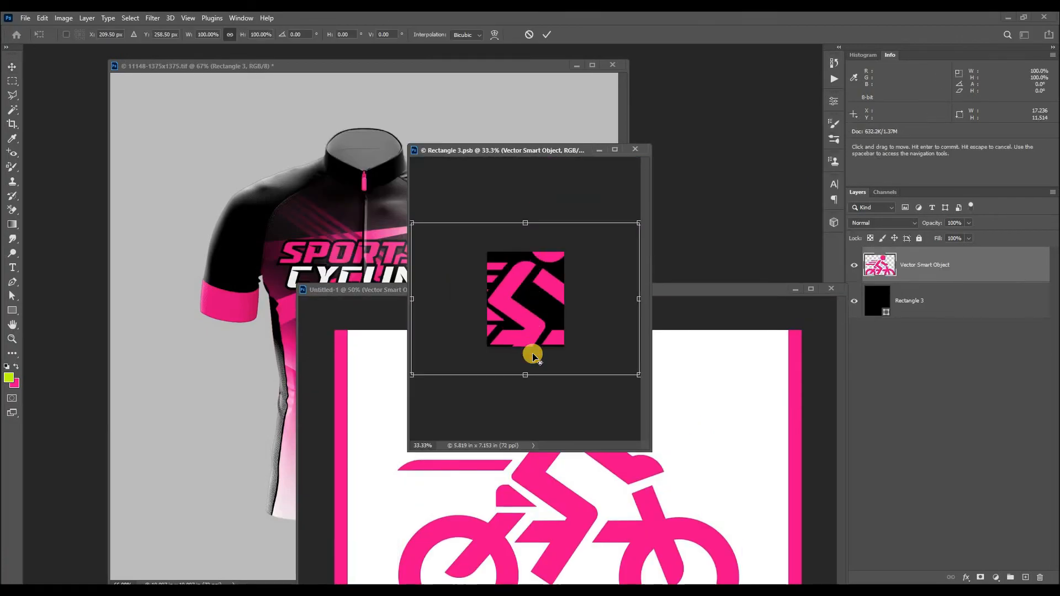
pyautogui.moveTo(523, 348); pyautogui.dragTo(515, 308)
pyautogui.press('Return')
pyautogui.hotkey('ctrl', 't')
pyautogui.press('Return')
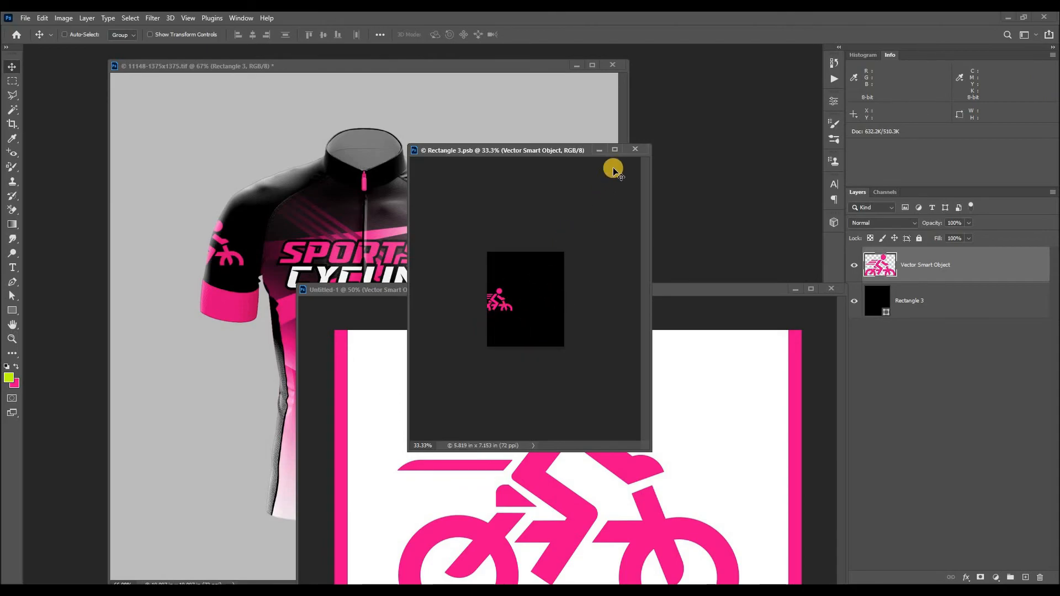
pyautogui.click(636, 151)
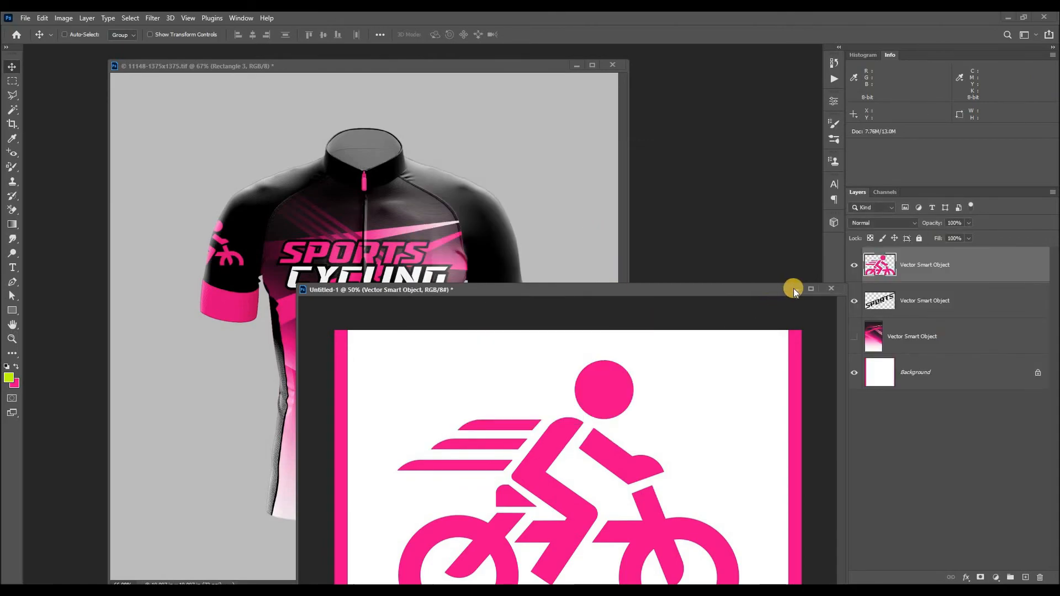
# - Minimize Untitled-1 and convert the jersey document's locked Background into a normal layer named Layer 0
pyautogui.click(795, 288)
pyautogui.scroll(-3, 912, 482)
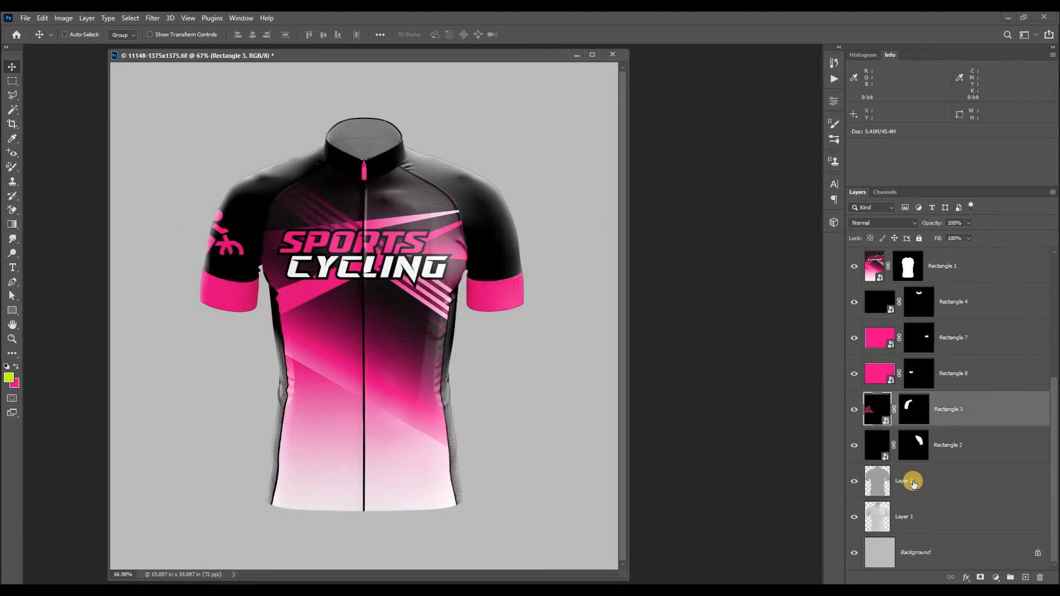
pyautogui.click(907, 550)
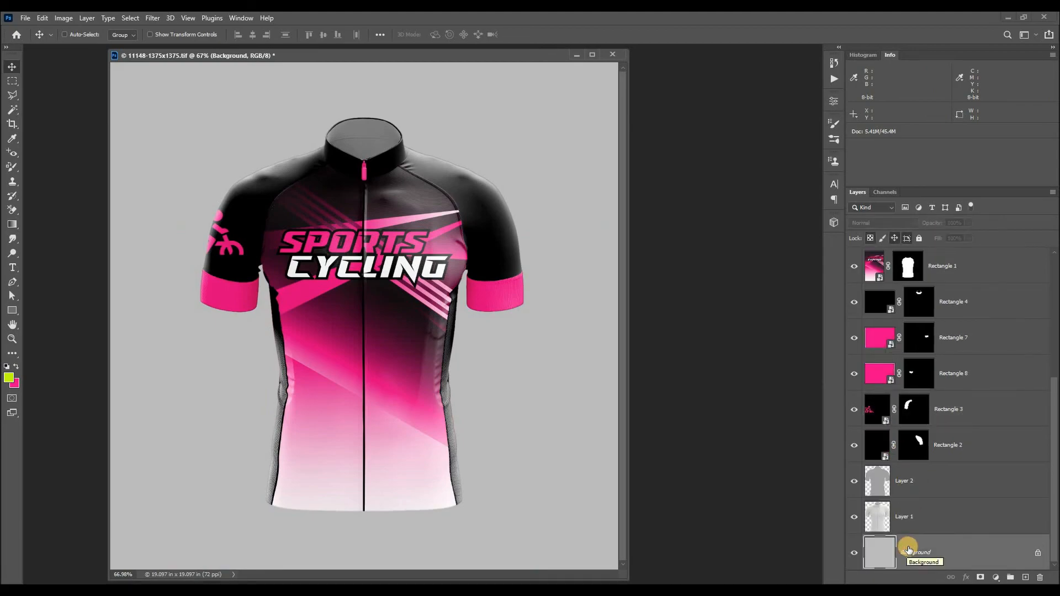
pyautogui.doubleClick(993, 552)
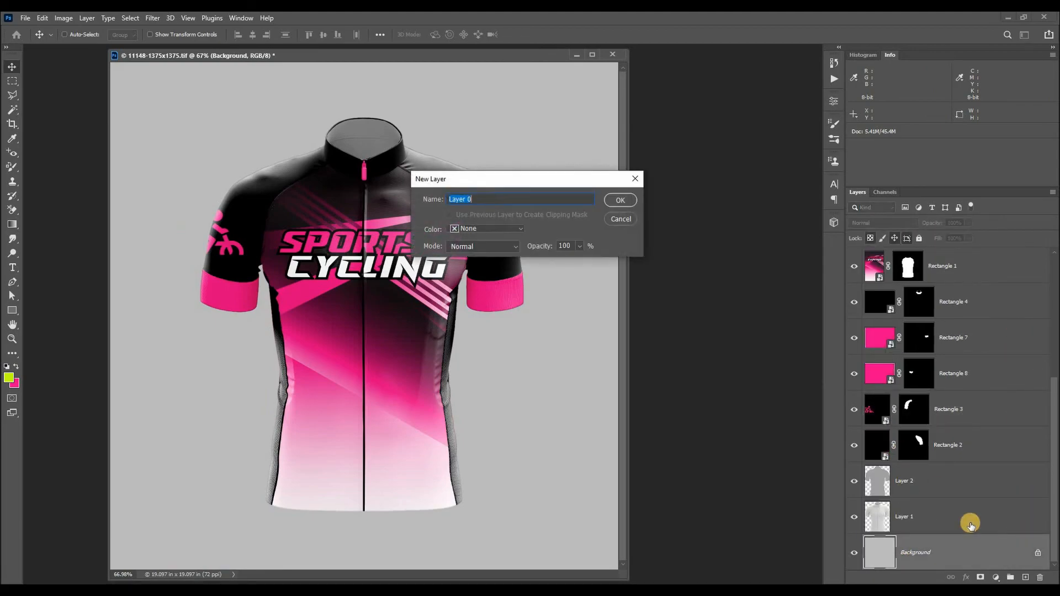
pyautogui.click(608, 202)
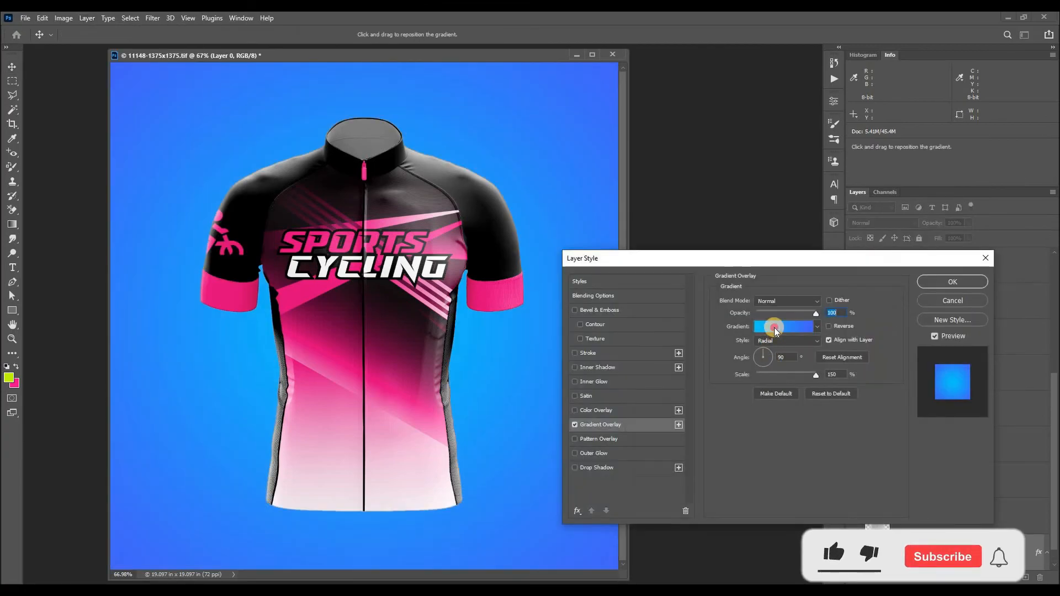
# - Add a radial gradient overlay to Layer 0 and set its starting colour stop to light grey b4b4b4
pyautogui.click(774, 327)
pyautogui.click(496, 438)
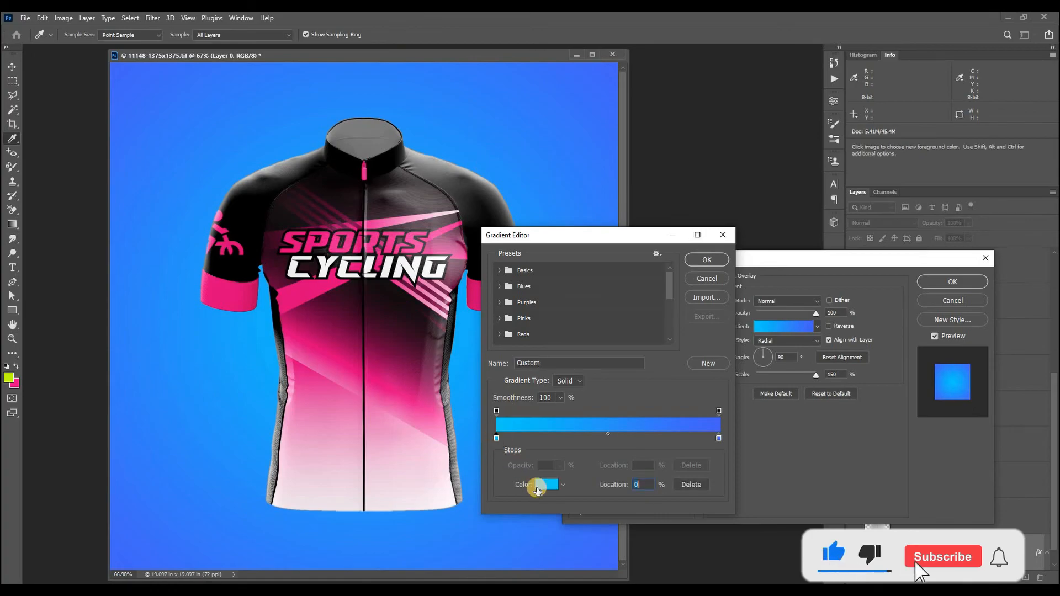
pyautogui.click(546, 486)
pyautogui.click(588, 386)
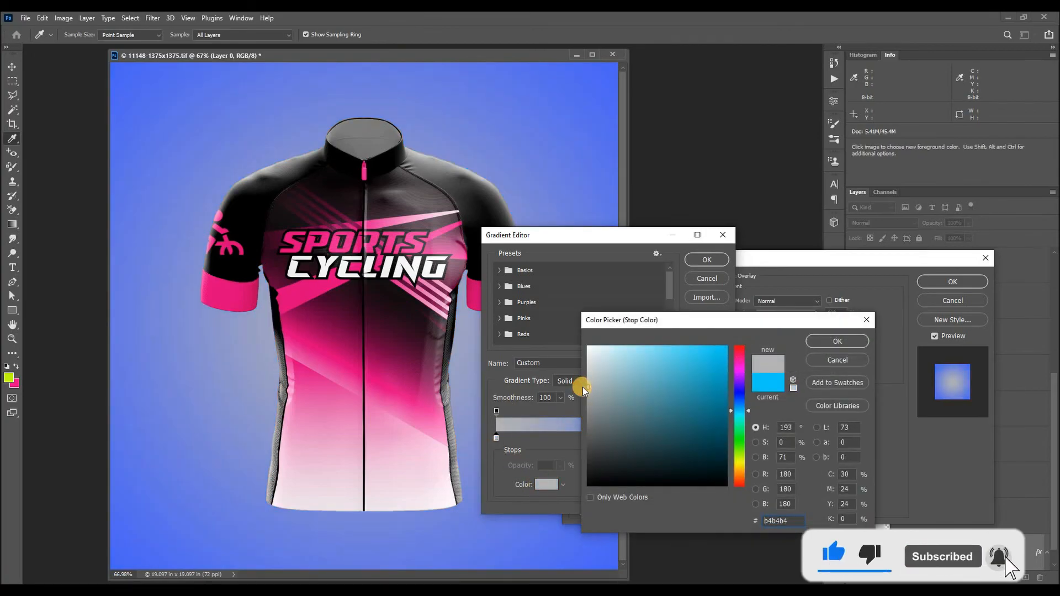
pyautogui.click(837, 341)
# - Set the gradient overlay's end colour stop to dark grey 505050 and apply the layer style
pyautogui.click(719, 438)
pyautogui.click(540, 485)
pyautogui.click(587, 443)
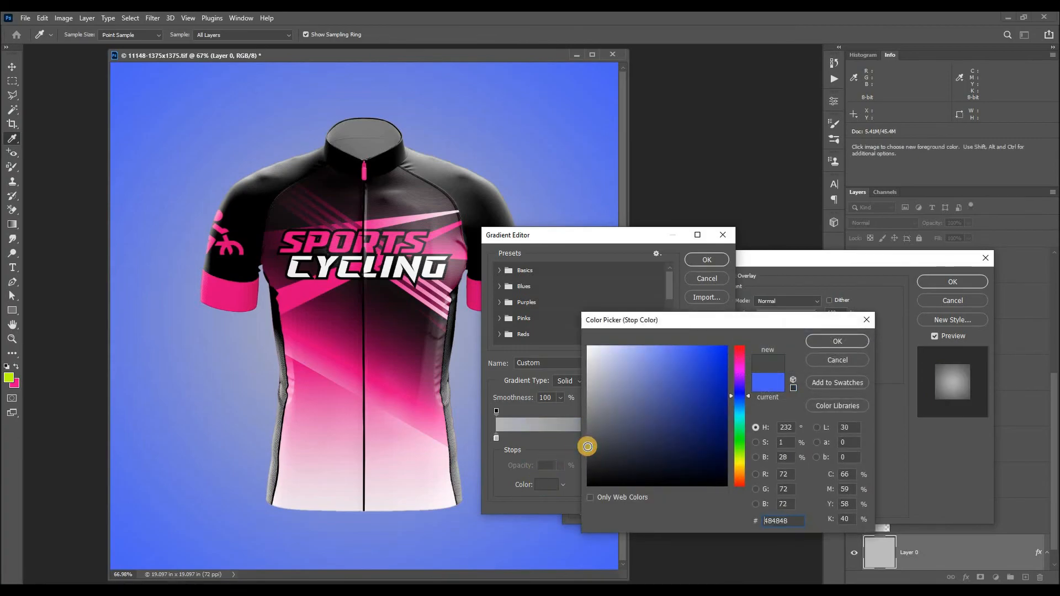
pyautogui.click(811, 338)
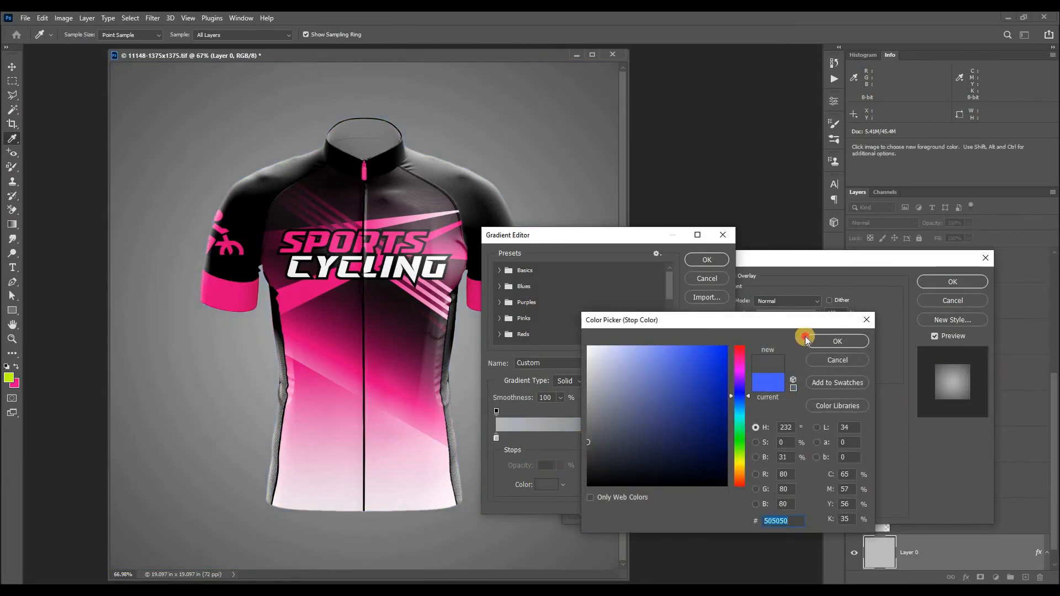
pyautogui.click(832, 375)
pyautogui.press('Return')
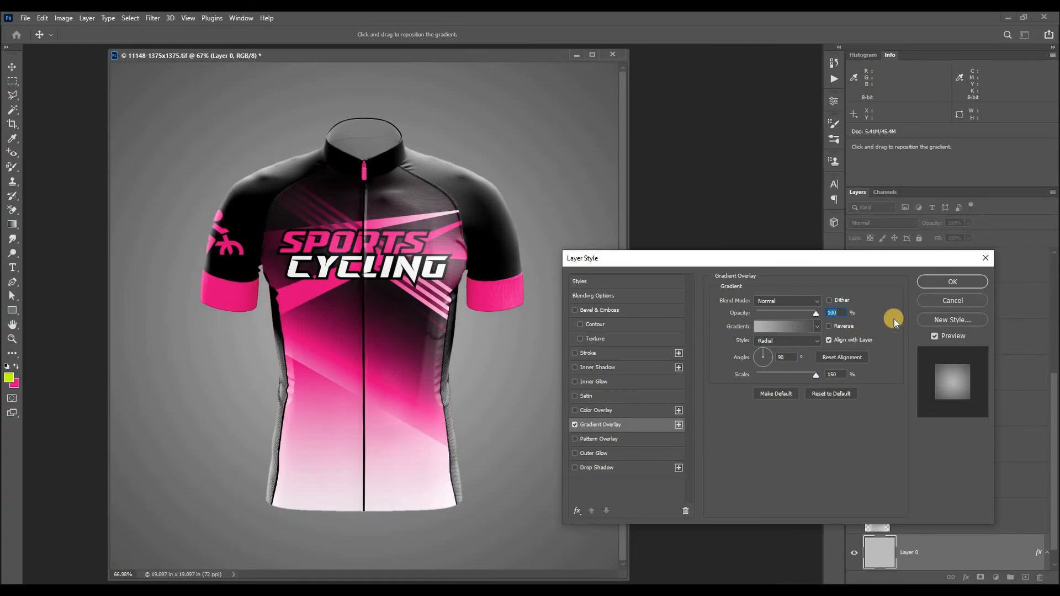
pyautogui.press('Return')
# - Group all jersey layers from highlights down to Layer 1 and name the group FRONT
pyautogui.hotkey('ctrl', '-')
pyautogui.hotkey('ctrl', '-')
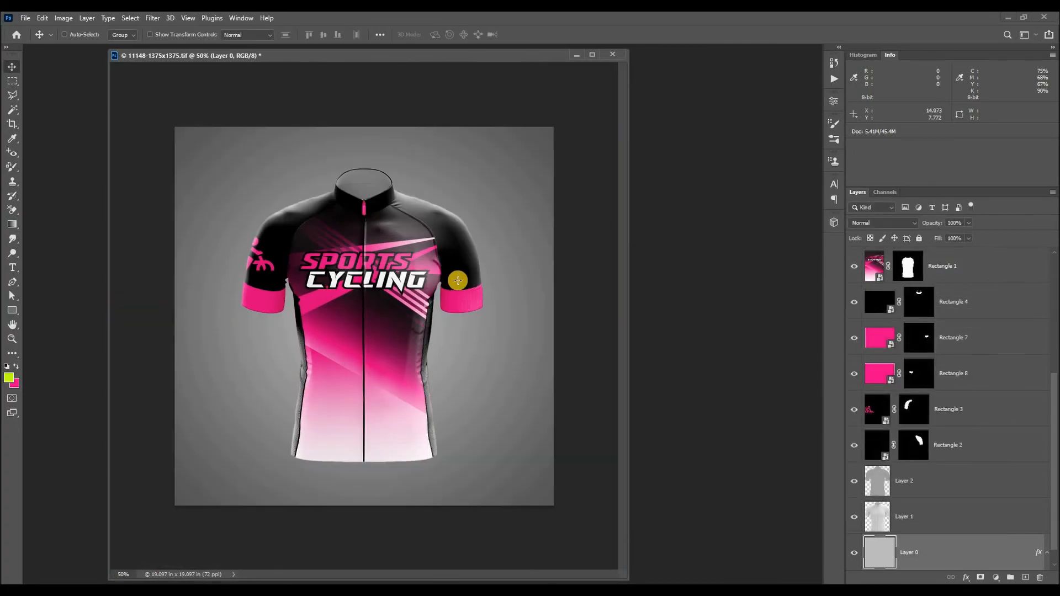
pyautogui.press('ctrl')
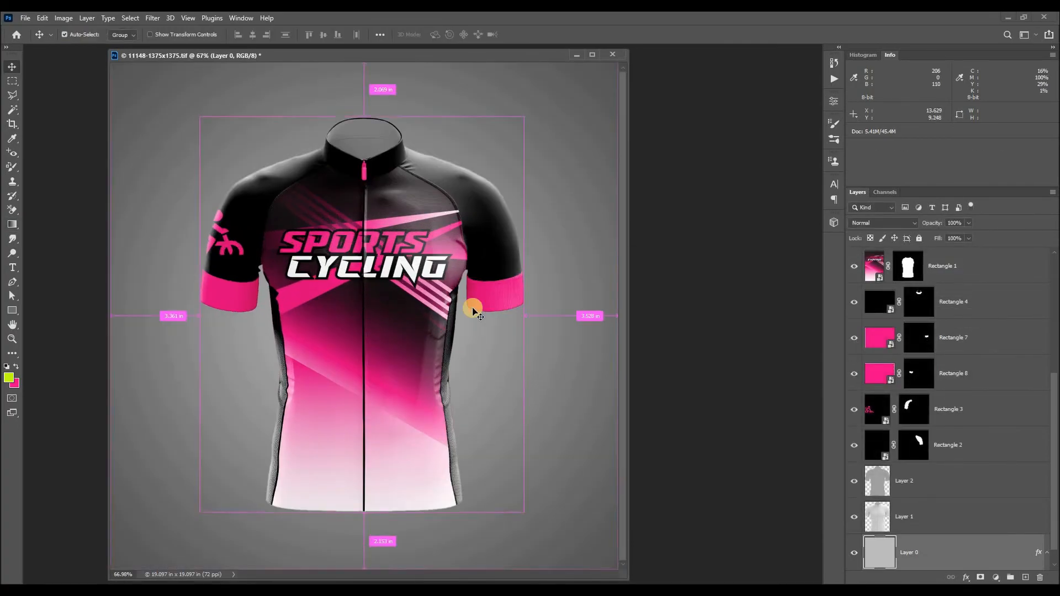
pyautogui.scroll(4, 880, 290)
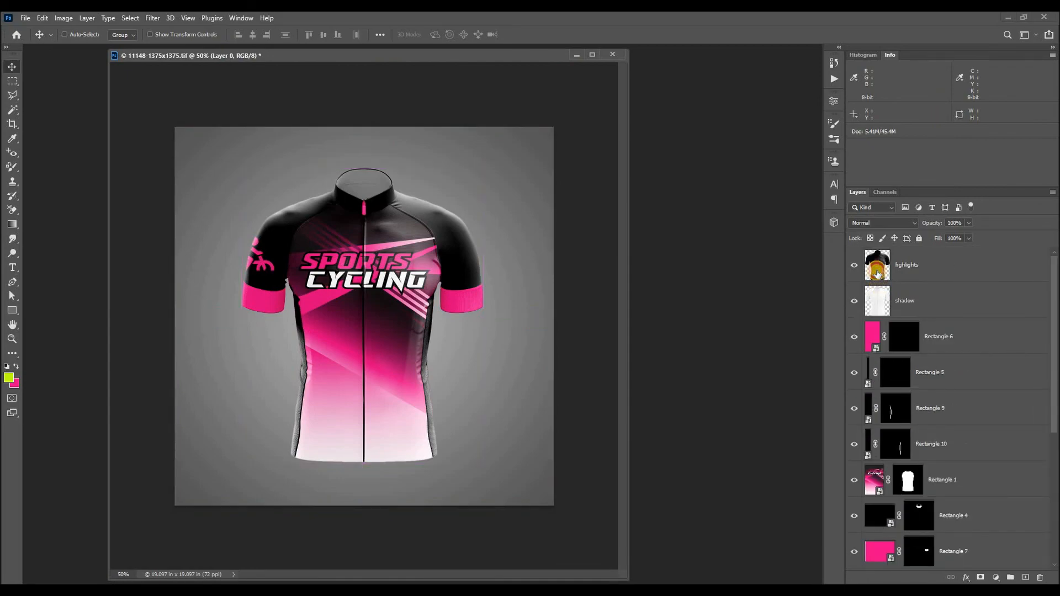
pyautogui.click(878, 274)
pyautogui.scroll(-5, 886, 387)
pyautogui.keyDown('shift'); pyautogui.click(883, 498); pyautogui.keyUp('shift')
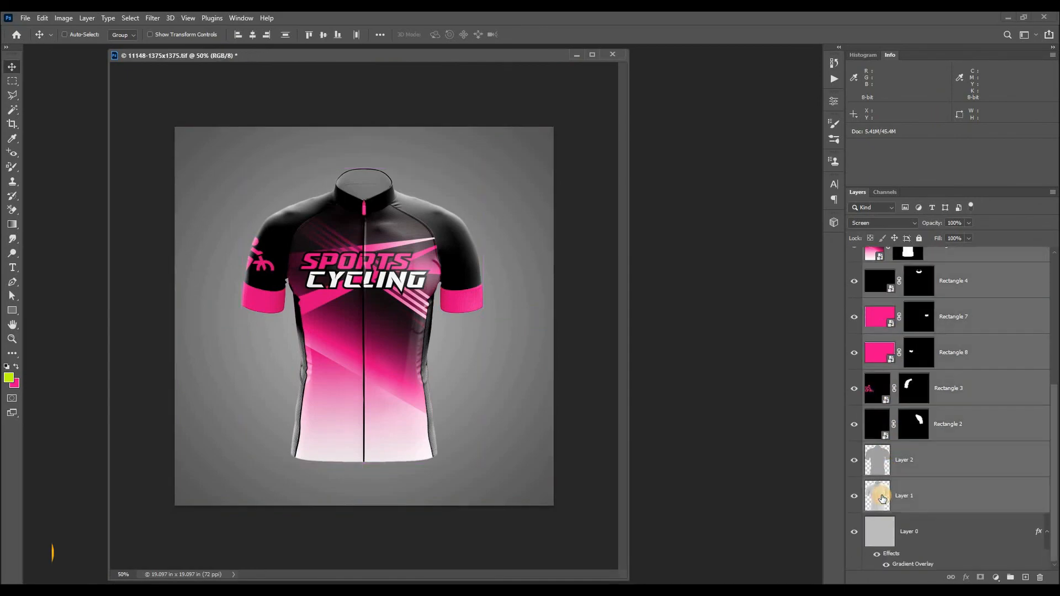
pyautogui.hotkey('ctrl', 'g')
pyautogui.doubleClick(895, 254)
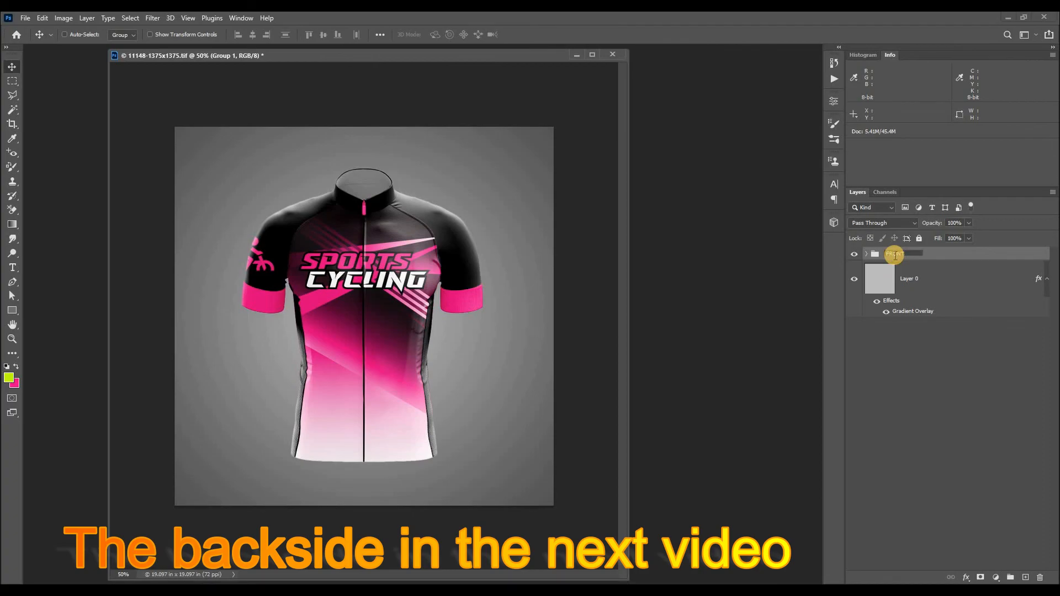
# - Move the FRONT group slightly upward on the canvas
pyautogui.hotkey('ctrl', '+')
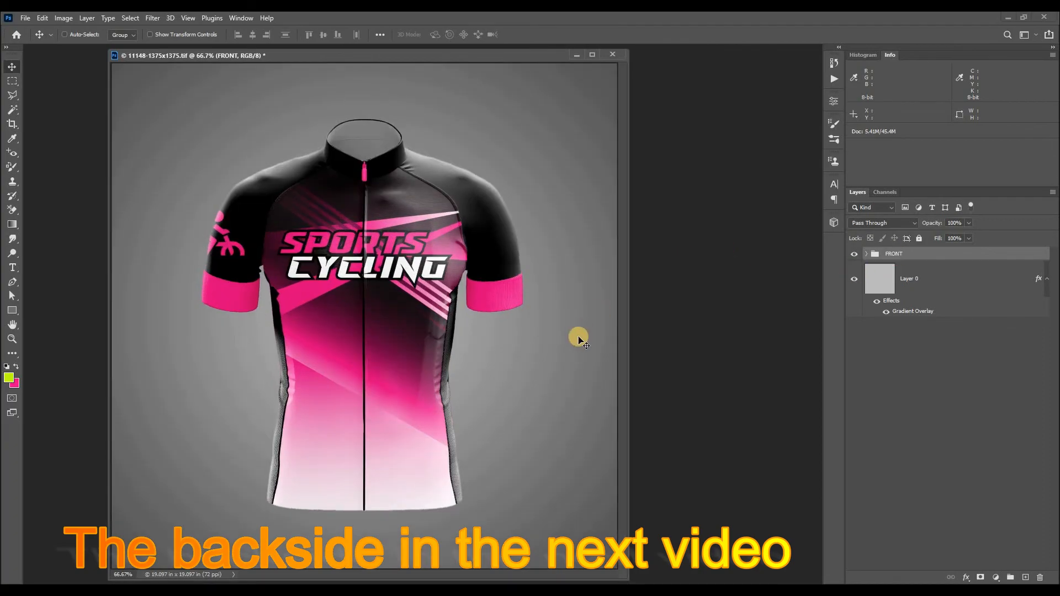
pyautogui.moveTo(533, 341); pyautogui.dragTo(532, 315)
pyautogui.hotkey('ctrl', '-')
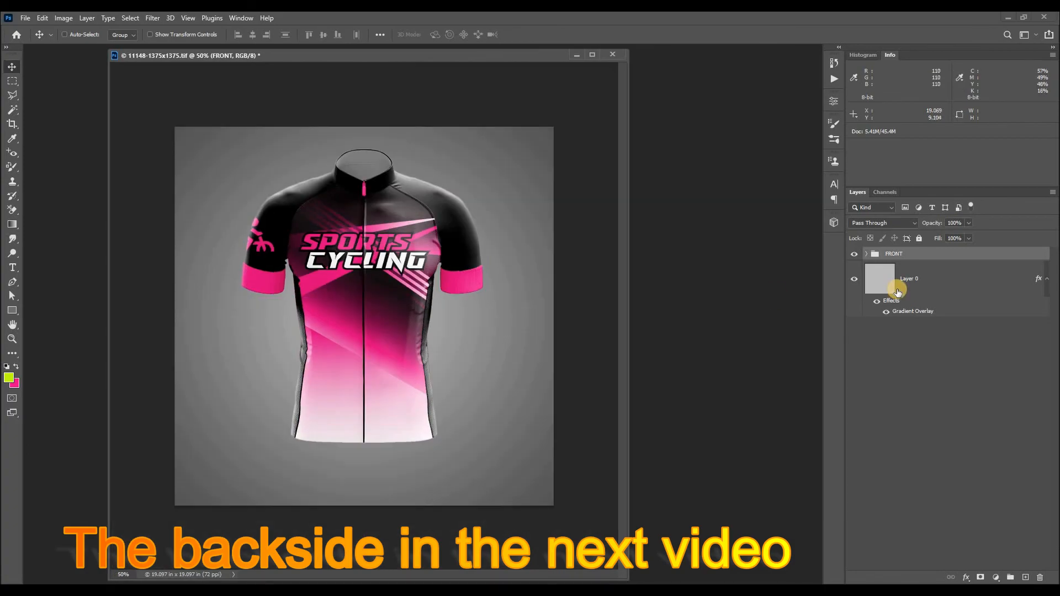
# - Collapse Layer 0's effects and lock the layer completely
pyautogui.click(1047, 279)
pyautogui.click(918, 279)
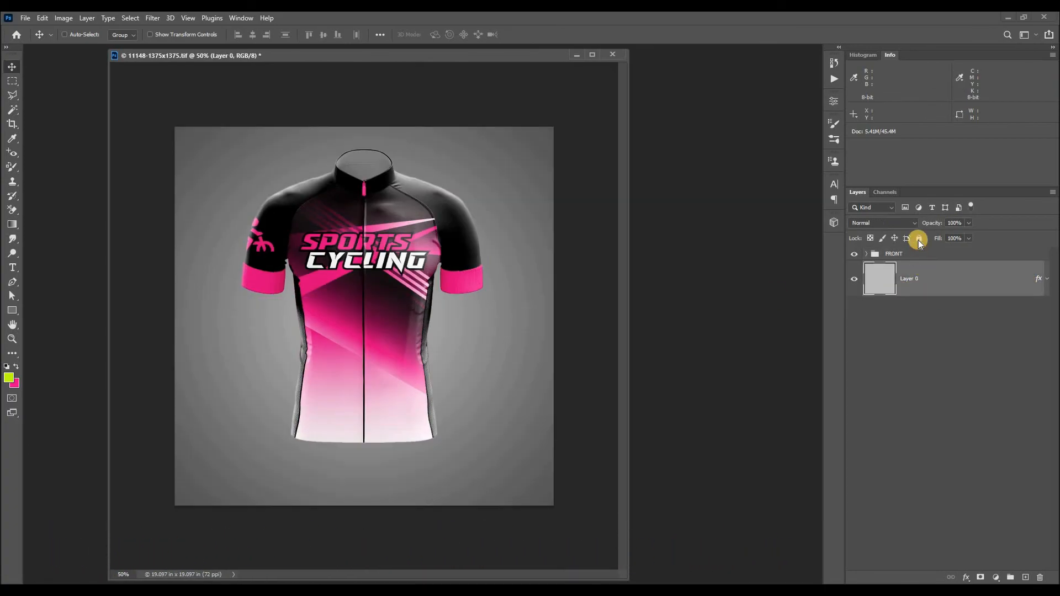
pyautogui.click(476, 363)
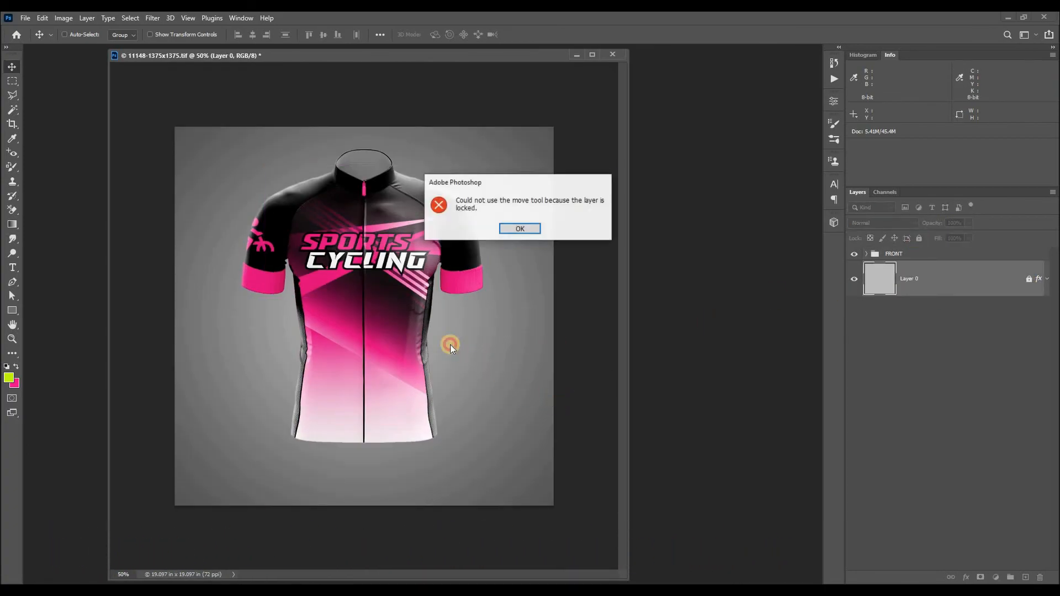
pyautogui.click(530, 230)
# - Draw a flat black ellipse about 10.17 in wide and 1.64 in high just below the jersey, above Layer 0
pyautogui.hotkey('ctrl', '-')
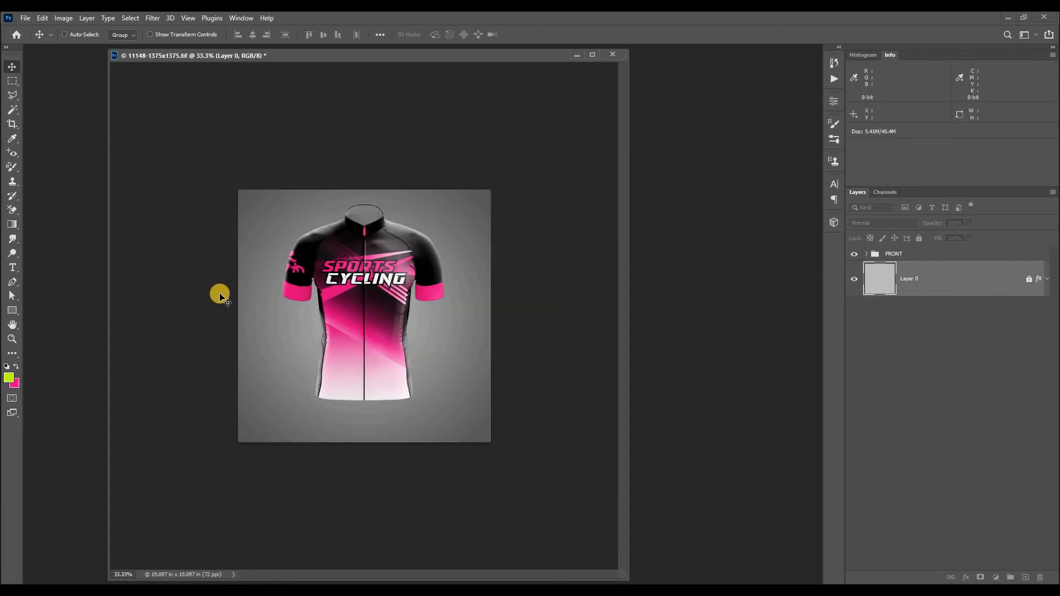
pyautogui.press('m')
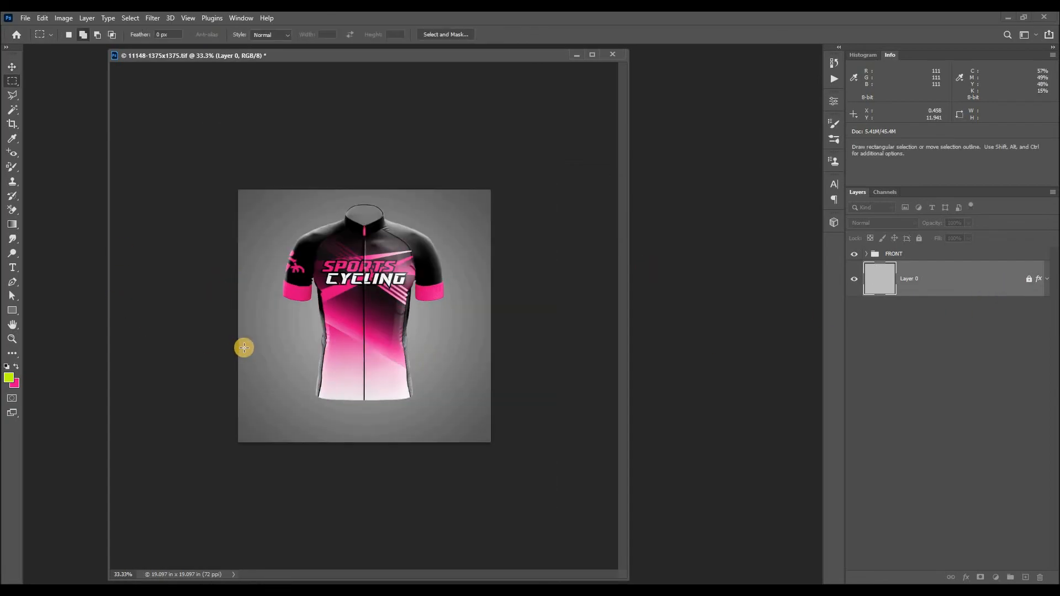
pyautogui.press('u')
pyautogui.hotkey('shift', 'u')
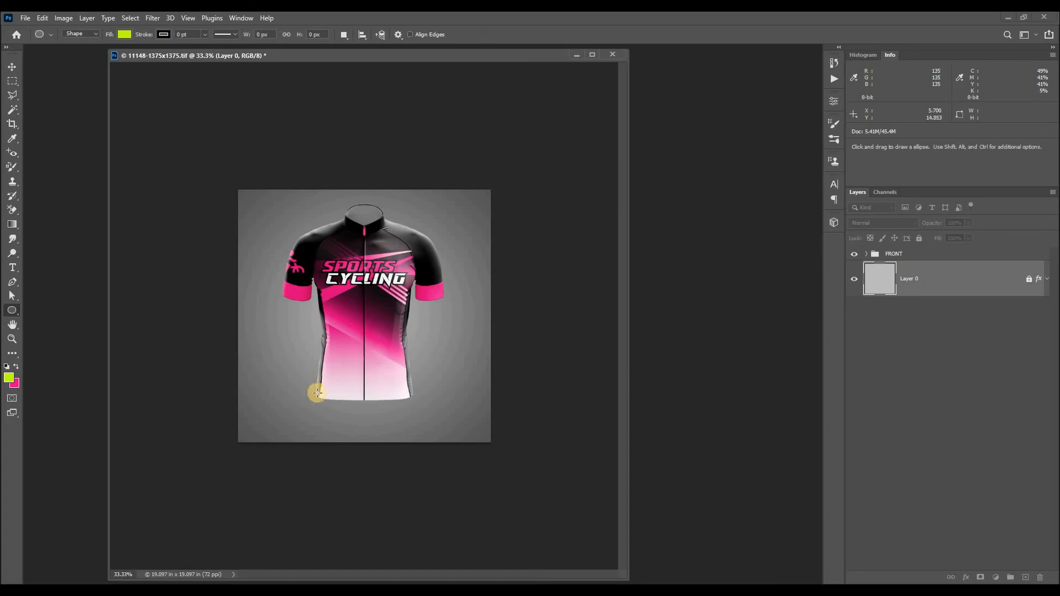
pyautogui.moveTo(301, 402)
pyautogui.mouseDown()
pyautogui.moveTo(433, 423)
pyautogui.moveTo(398, 421)
pyautogui.mouseUp()
pyautogui.press('v')
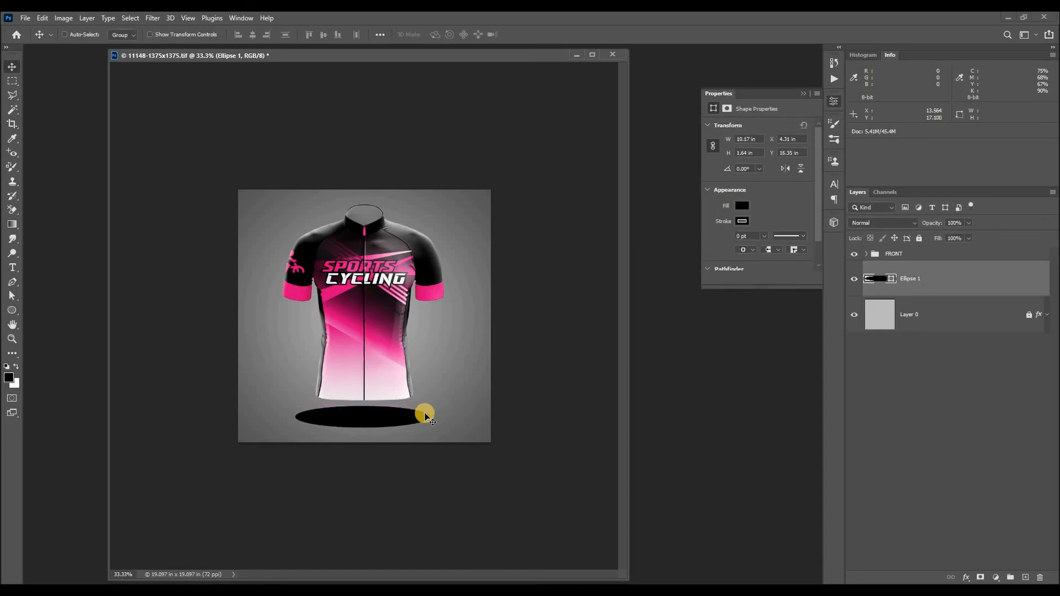
# - Rasterize the ellipse layer and apply a Gaussian Blur with a 64-pixel radius
pyautogui.click(804, 96)
pyautogui.rightClick(939, 274)
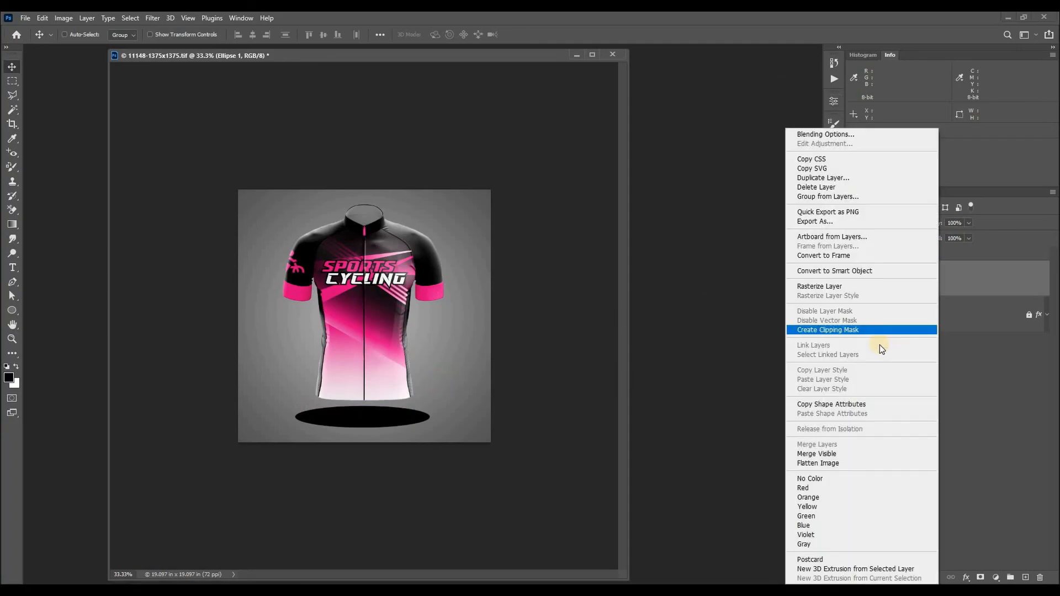
pyautogui.click(821, 286)
pyautogui.click(152, 17)
pyautogui.moveTo(244, 144)
pyautogui.click(316, 200)
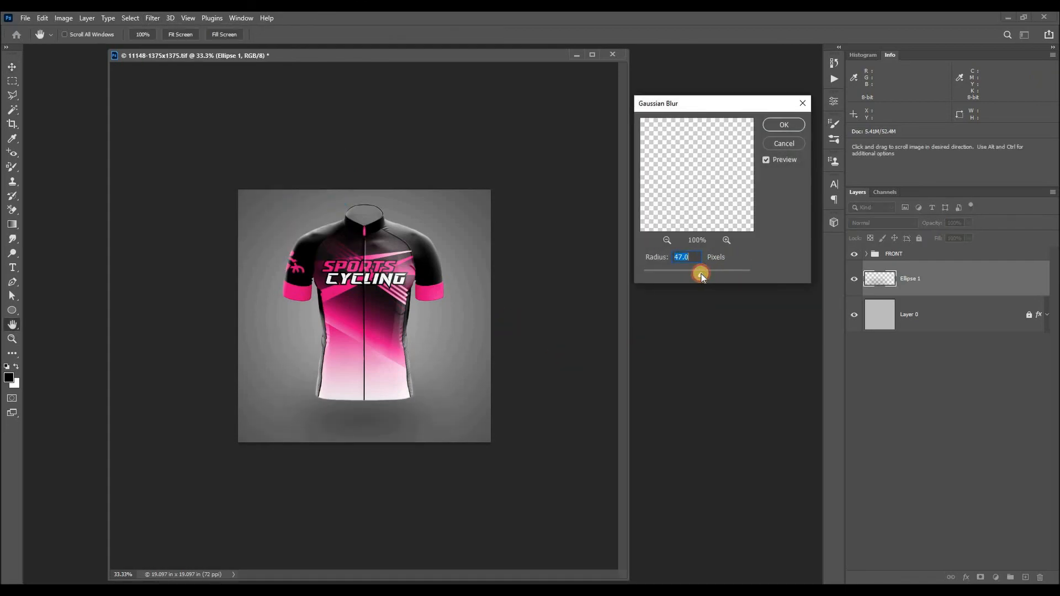
pyautogui.moveTo(704, 277); pyautogui.dragTo(706, 277)
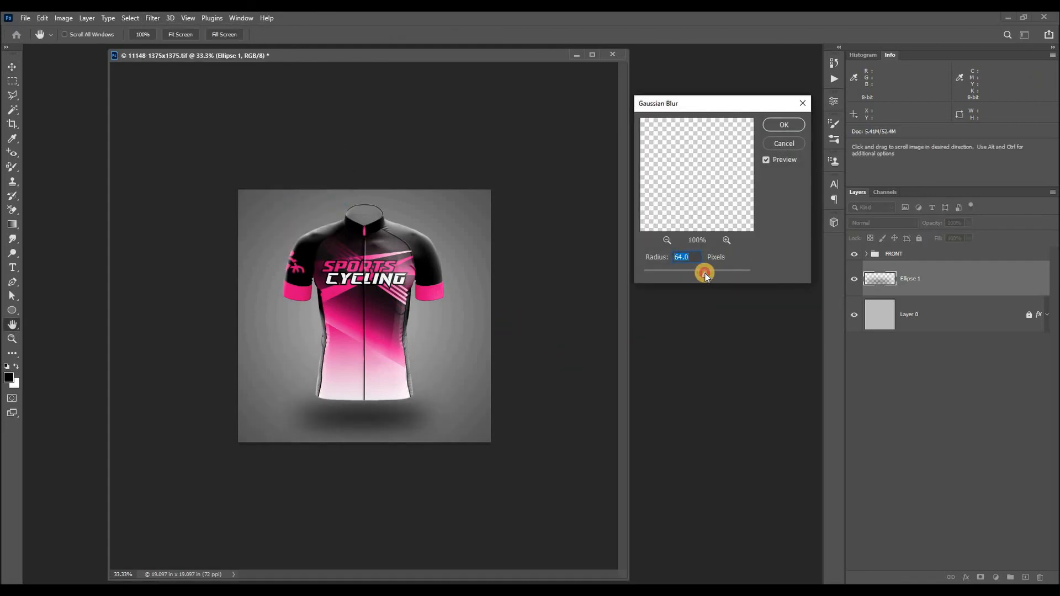
pyautogui.press('Return')
# - Flatten the blurred ellipse into a thin ground shadow beneath the jersey and set its opacity to 60%
pyautogui.hotkey('ctrl', 't')
pyautogui.moveTo(366, 371); pyautogui.dragTo(381, 413)
pyautogui.press('Return')
pyautogui.press('6')
pyautogui.hotkey('ctrl', '=')
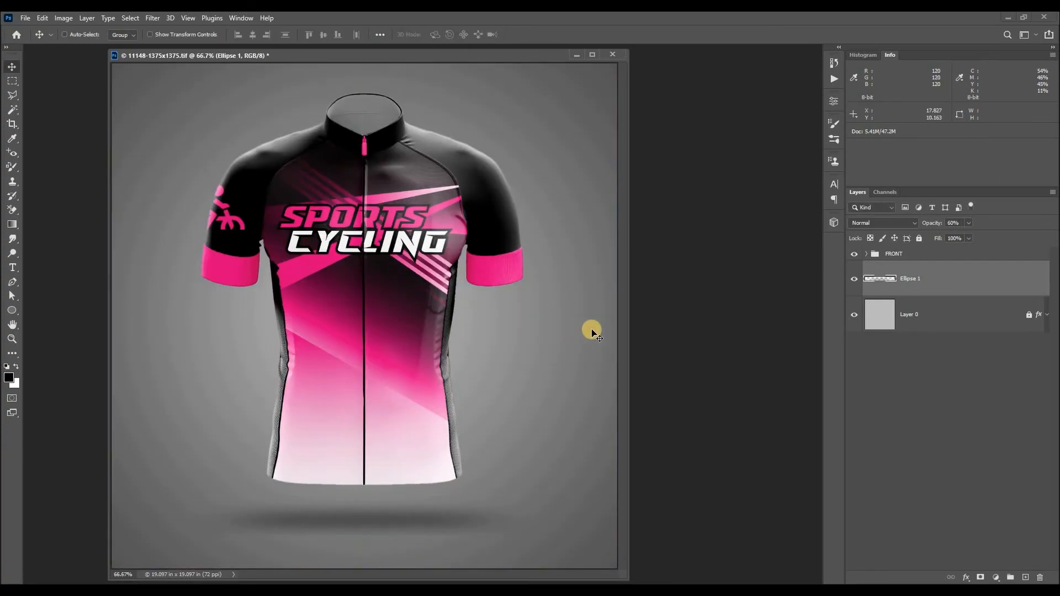